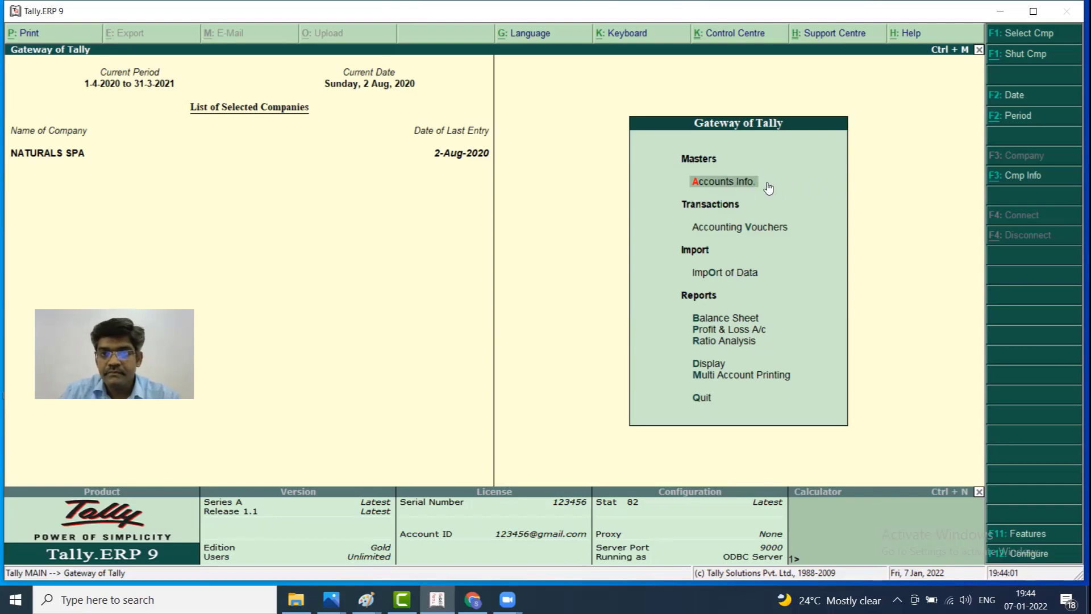
# Open Group Creation under Accounts Info and quit it without adding any group
pyautogui.click(745, 182)
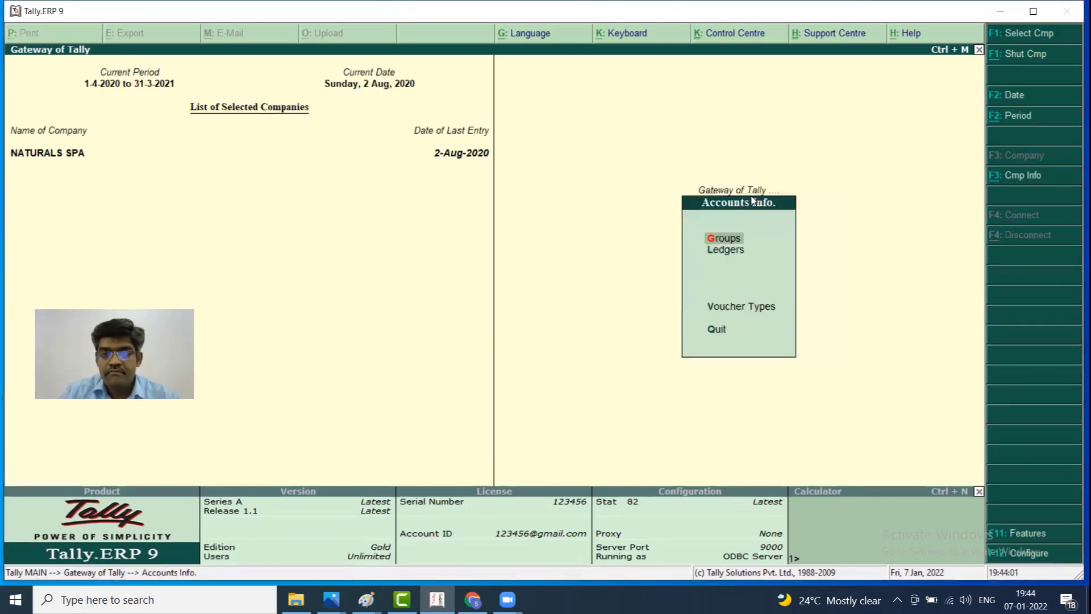
pyautogui.click(733, 236)
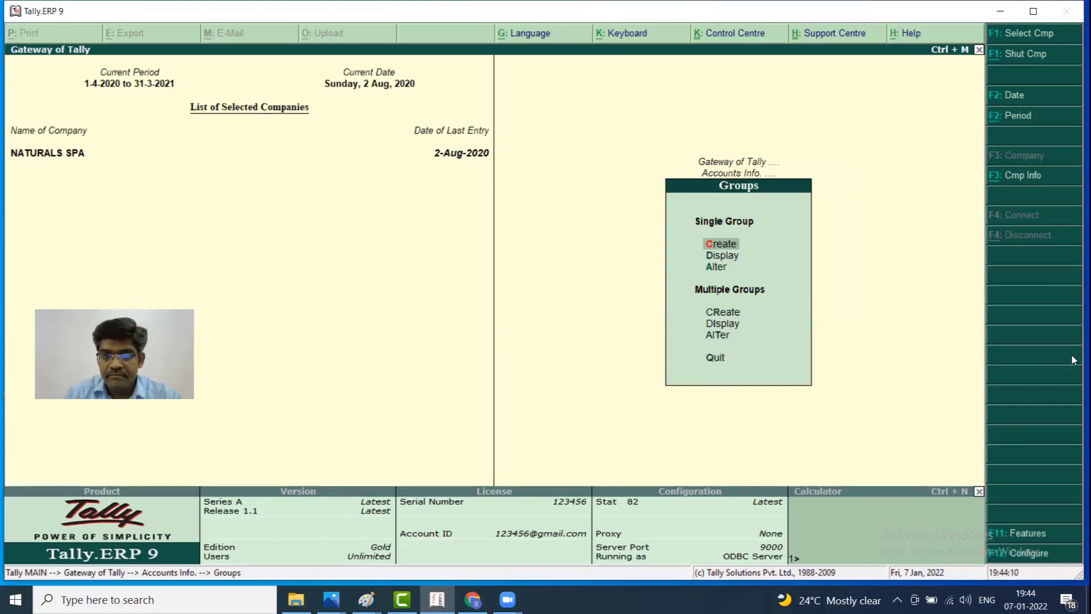
pyautogui.press('Down')
pyautogui.press('Up')
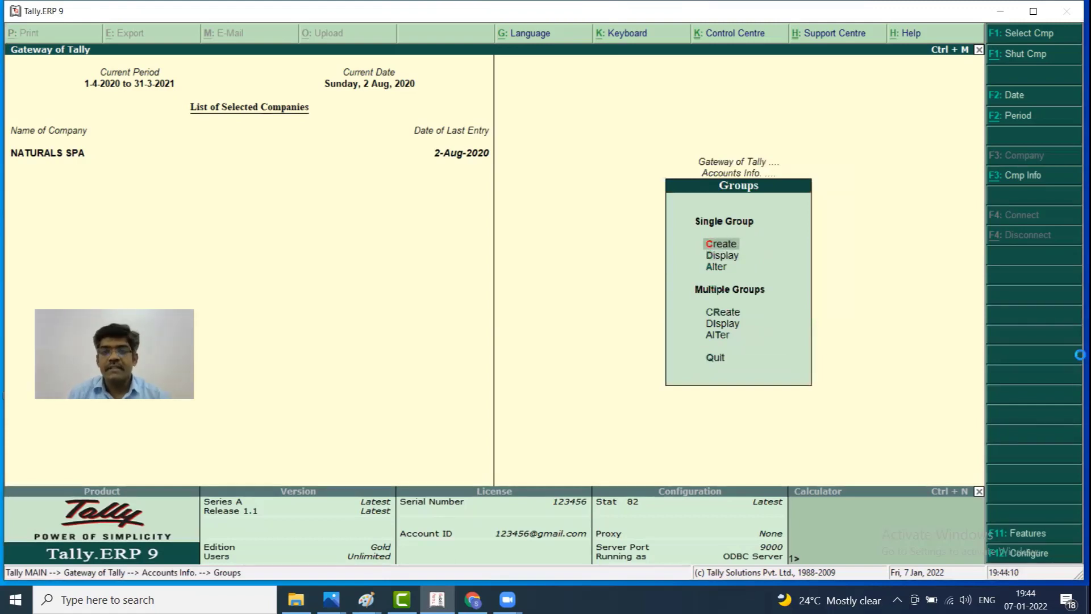
pyautogui.press('Return')
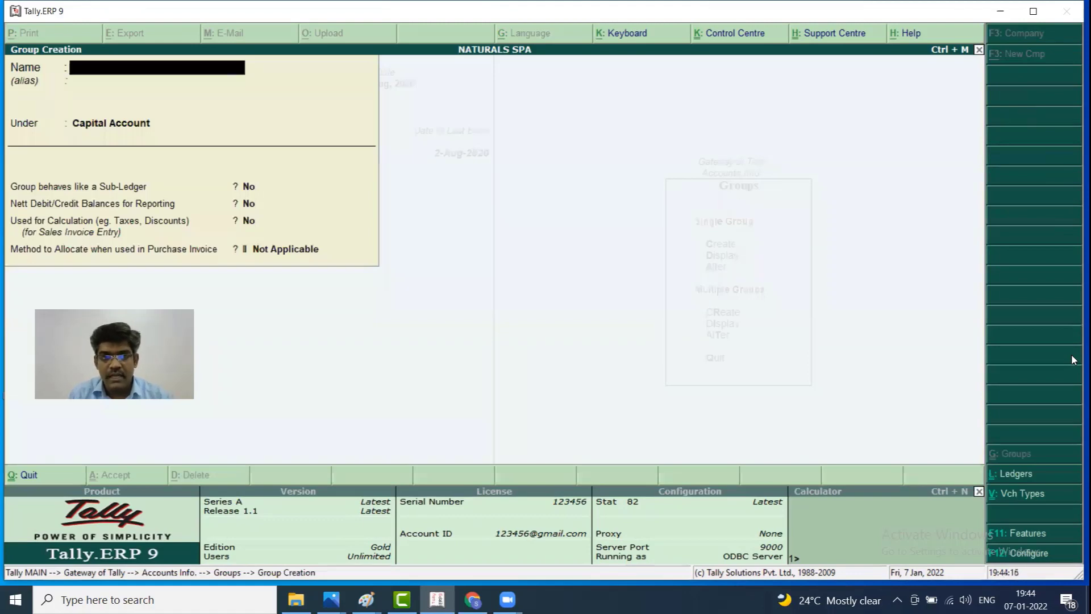
pyautogui.press('Escape')
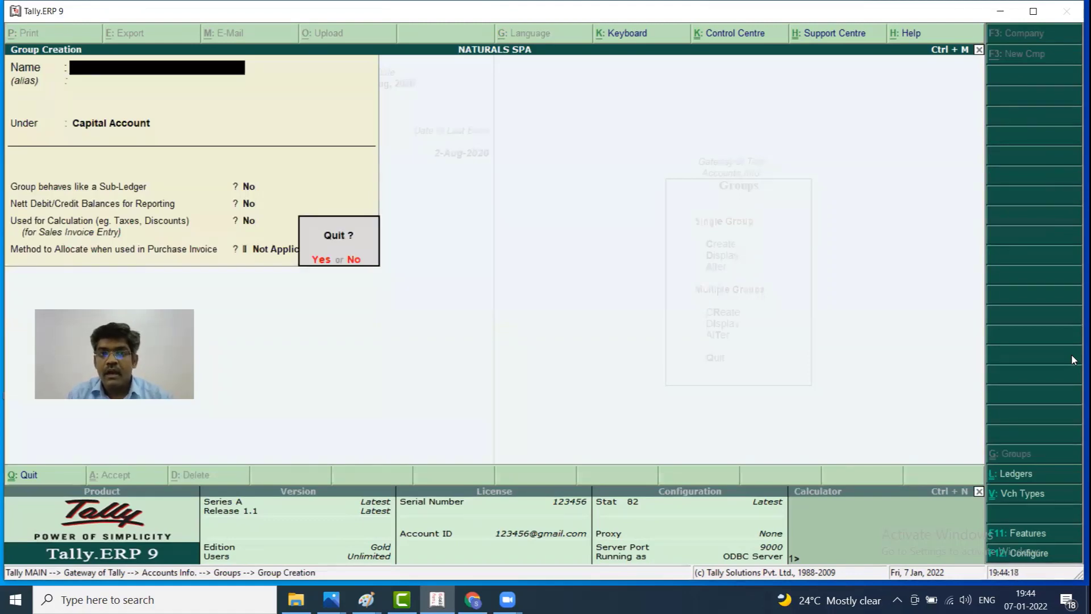
pyautogui.press('y')
pyautogui.press('Escape')
pyautogui.press('Down')
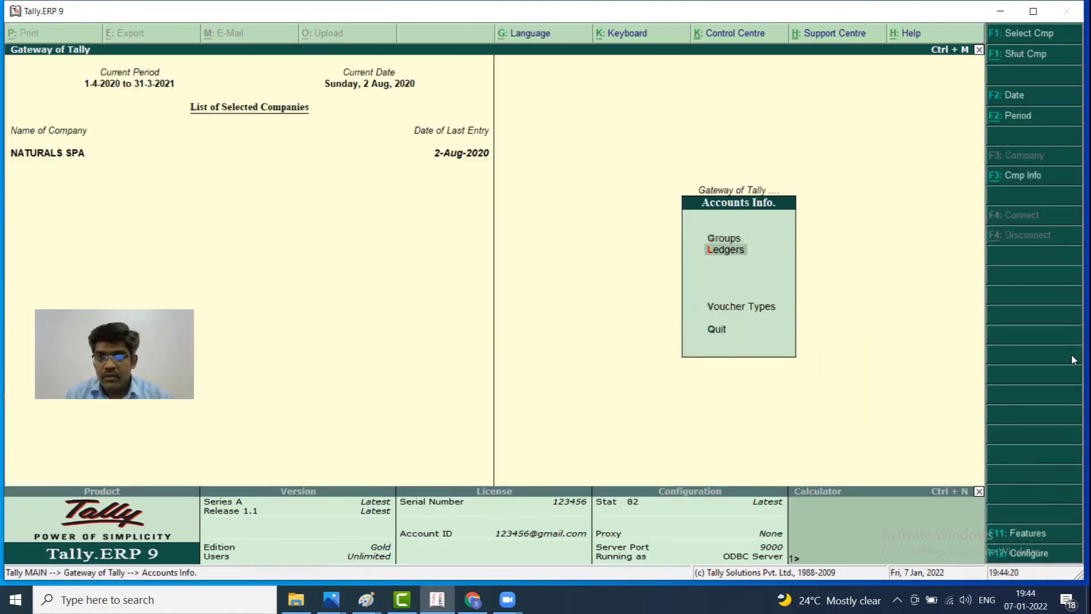
# Start a ledger named INDIAN BANK LOAN and place it under Loans (Liability)
pyautogui.press('Return')
pyautogui.press('Down')
pyautogui.press('Up')
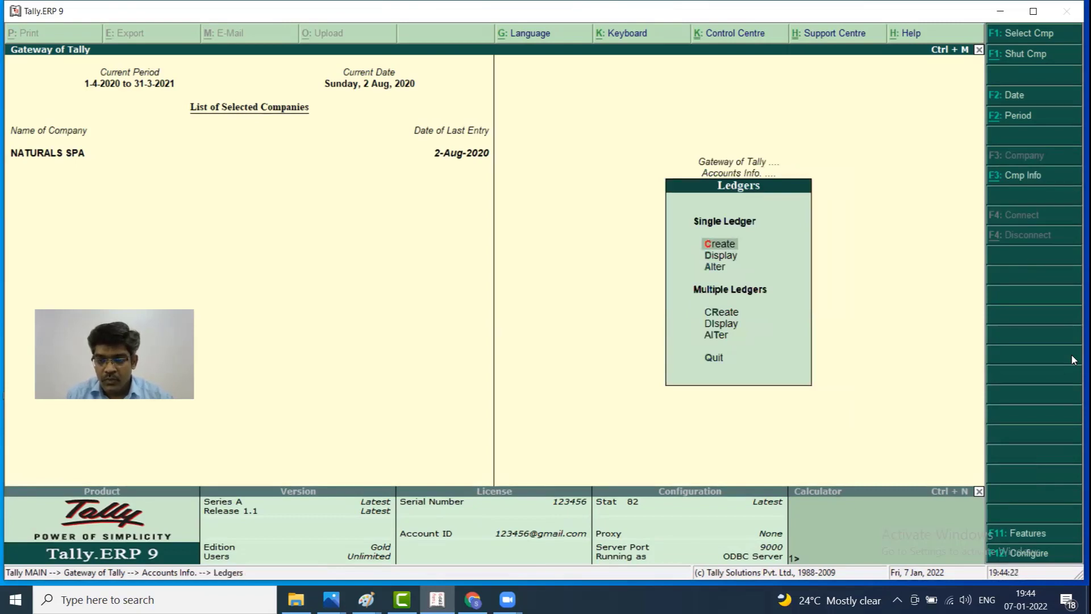
pyautogui.press('Return')
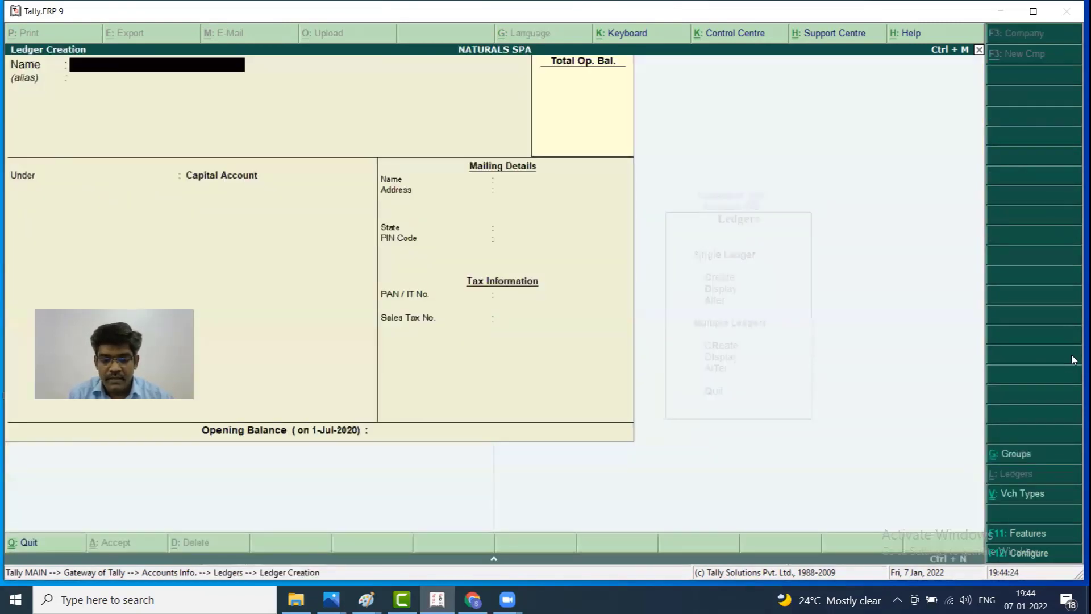
pyautogui.write('INDIAN B')
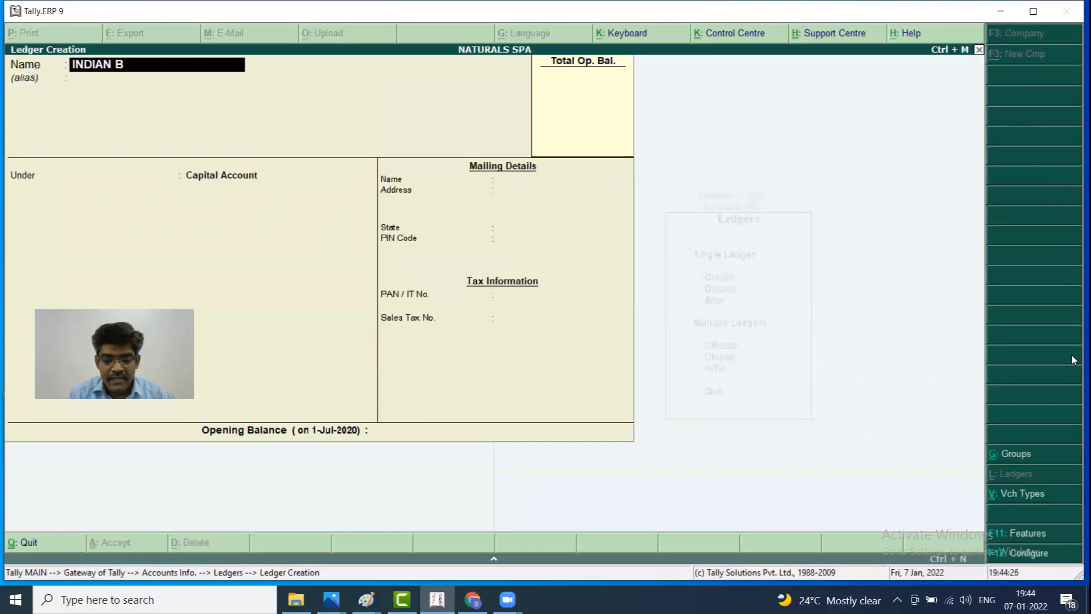
pyautogui.write('ANK LOA')
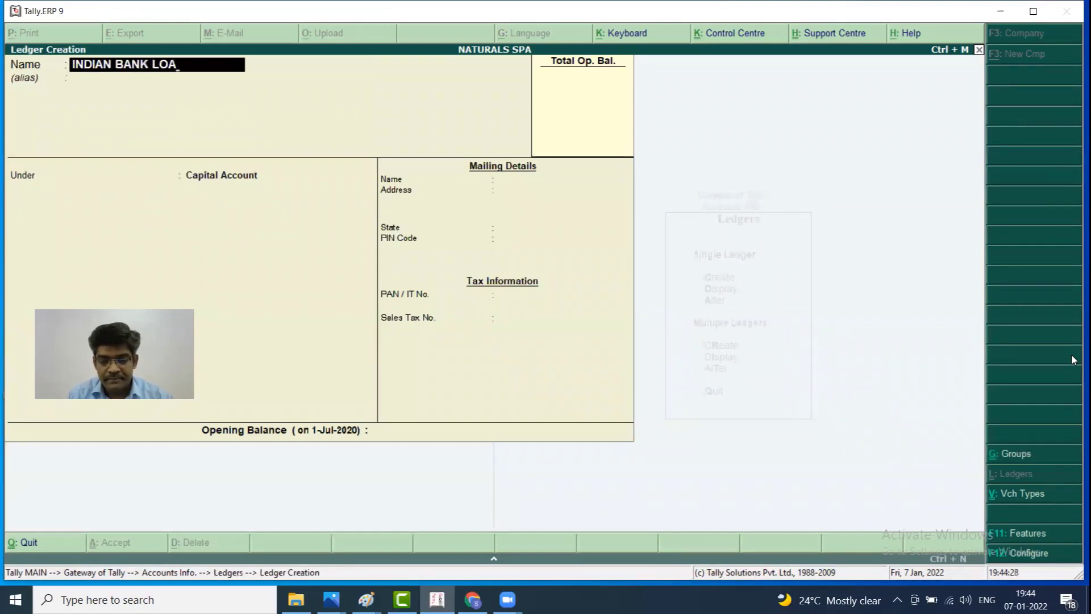
pyautogui.write('N')
pyautogui.press('Return')
pyautogui.press('Return')
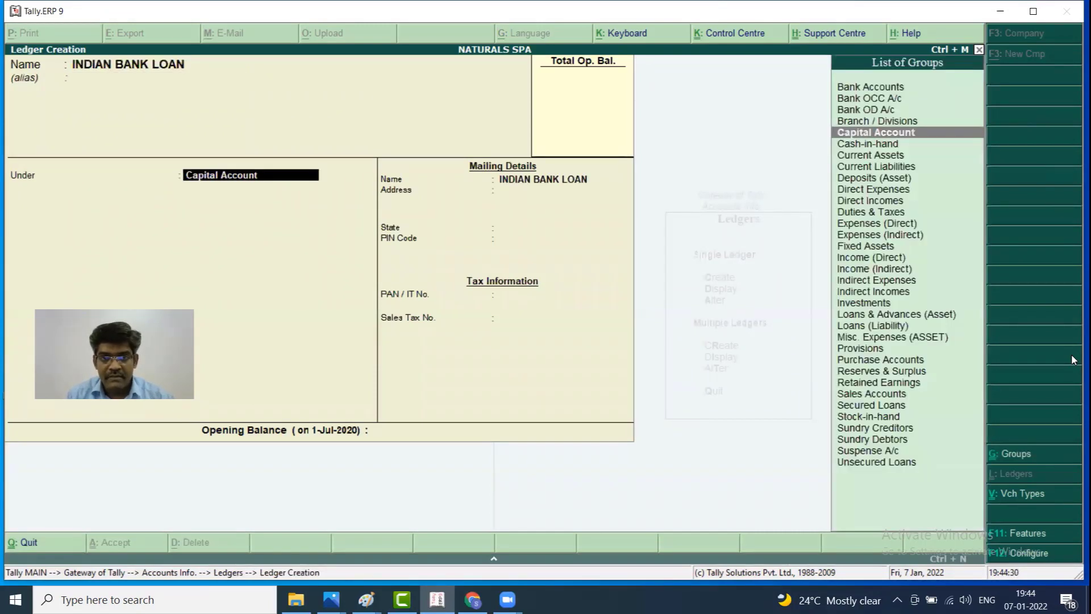
pyautogui.press('Down')
pyautogui.press('Down')
pyautogui.press('Down')
pyautogui.press('Down')
pyautogui.press('Down')
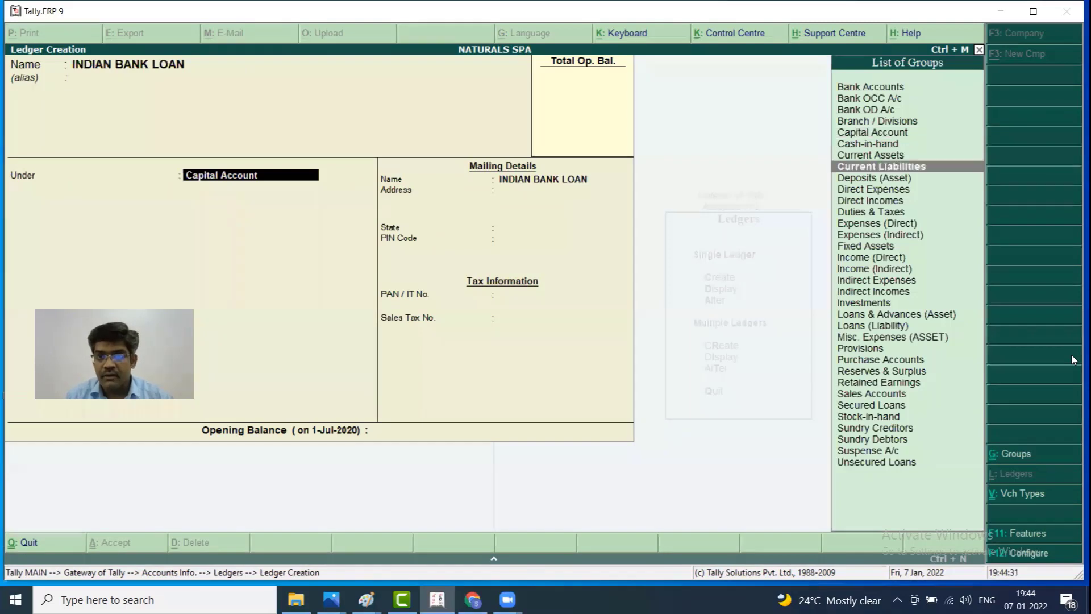
pyautogui.press('Down')
pyautogui.press('Down')
pyautogui.press('Down')
pyautogui.press('Down')
pyautogui.press('Down')
pyautogui.press('Down')
pyautogui.press('Down')
pyautogui.press('Down')
pyautogui.press('Down')
pyautogui.press('Down')
pyautogui.press('Down')
pyautogui.press('Down')
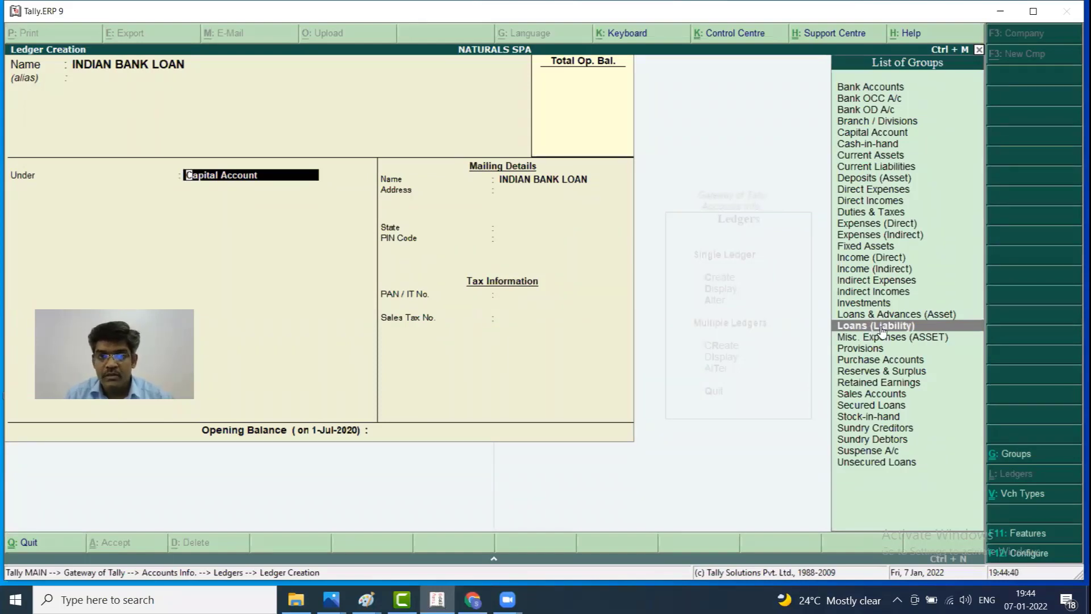
pyautogui.press('Return')
pyautogui.press('Return')
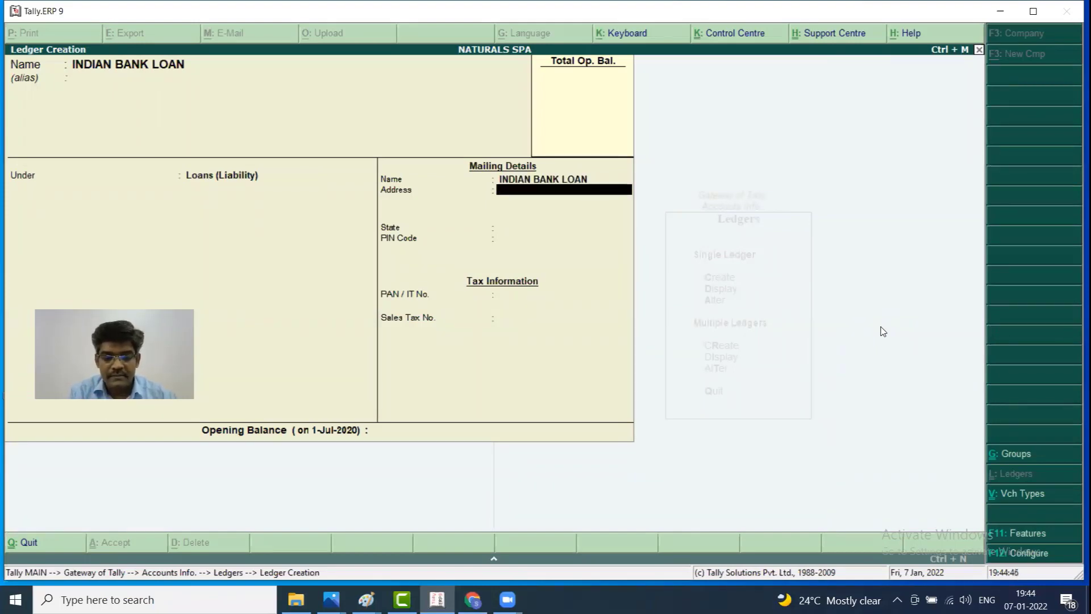
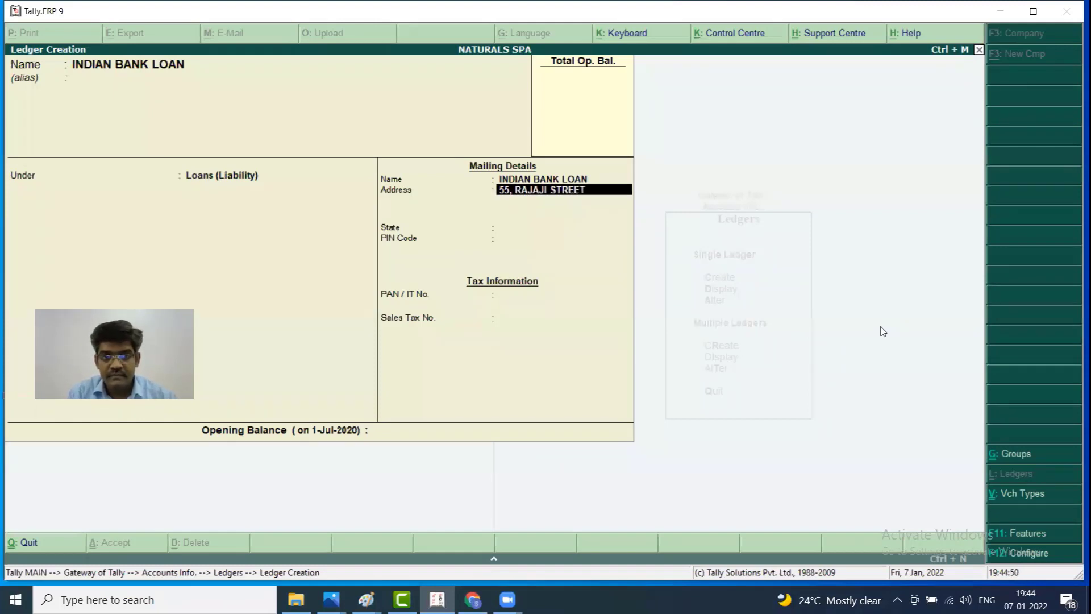
# Fill in the two-line mailing address, state Tamil Nadu and PIN code, then save the ledger
pyautogui.press('Return')
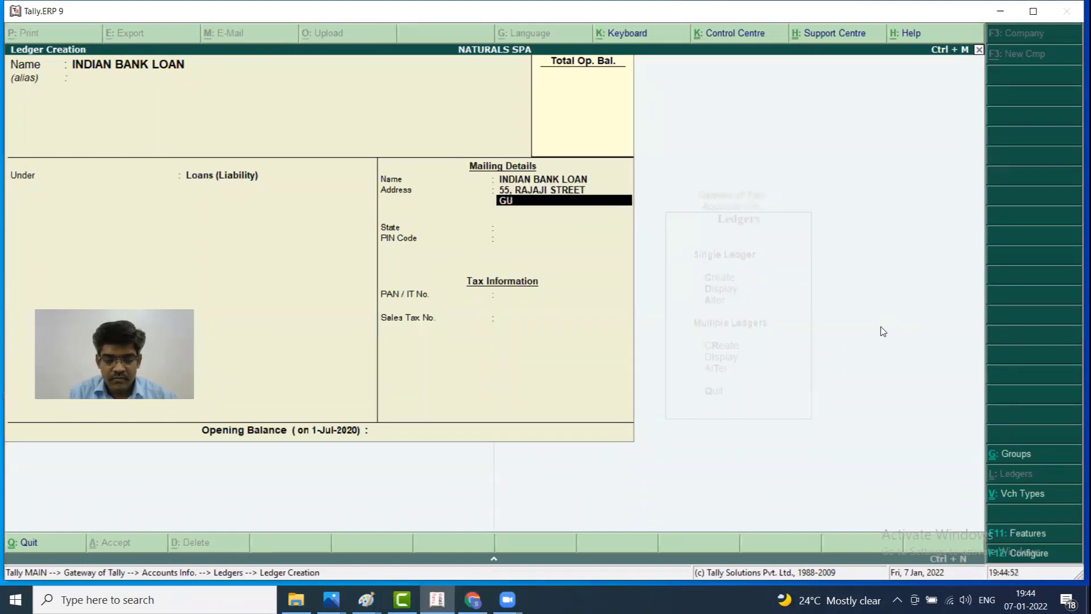
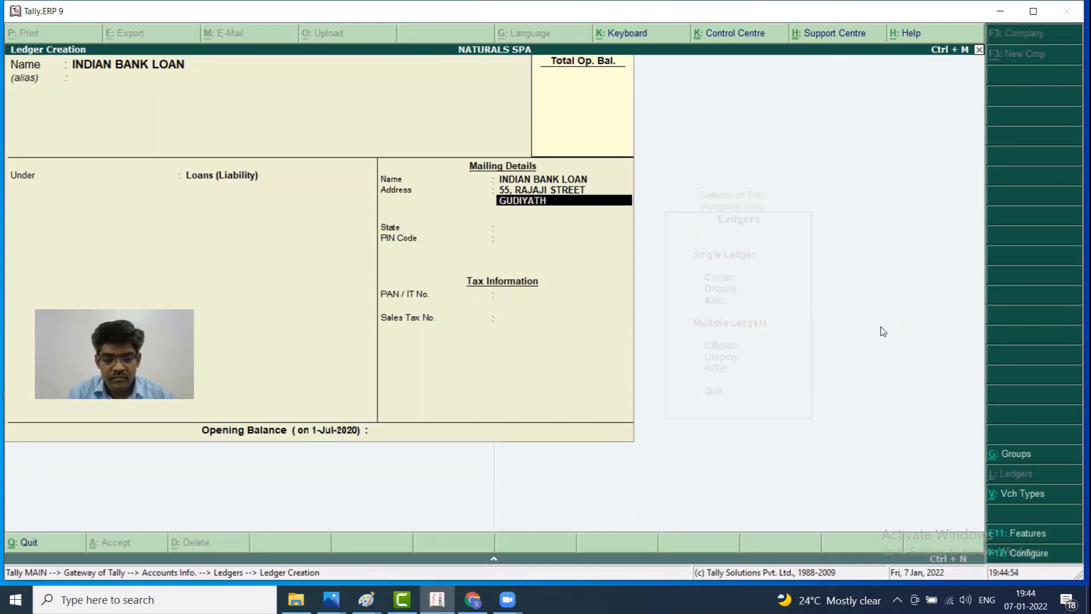
pyautogui.press('Return')
pyautogui.press('Return')
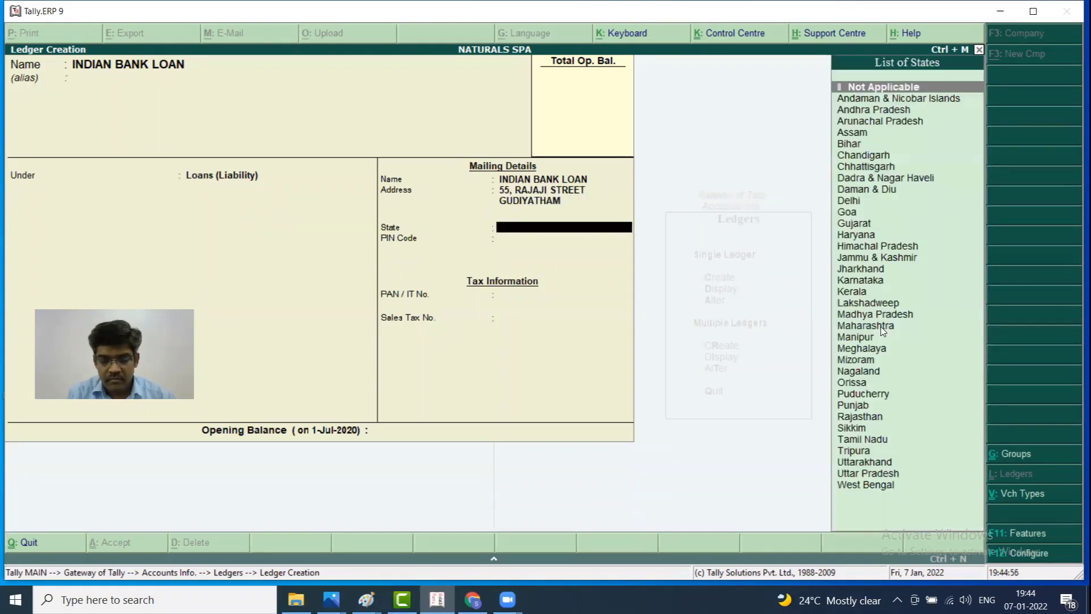
pyautogui.write('ta')
pyautogui.press('Return')
pyautogui.write('632602')
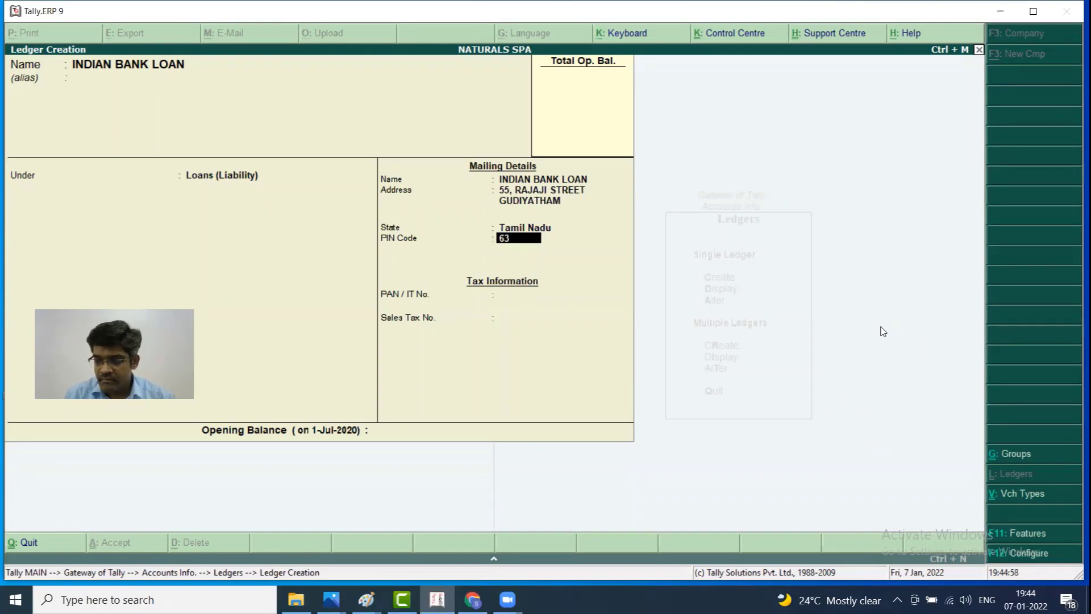
pyautogui.press('Return')
pyautogui.press('Return')
pyautogui.press('Return')
pyautogui.press('Return')
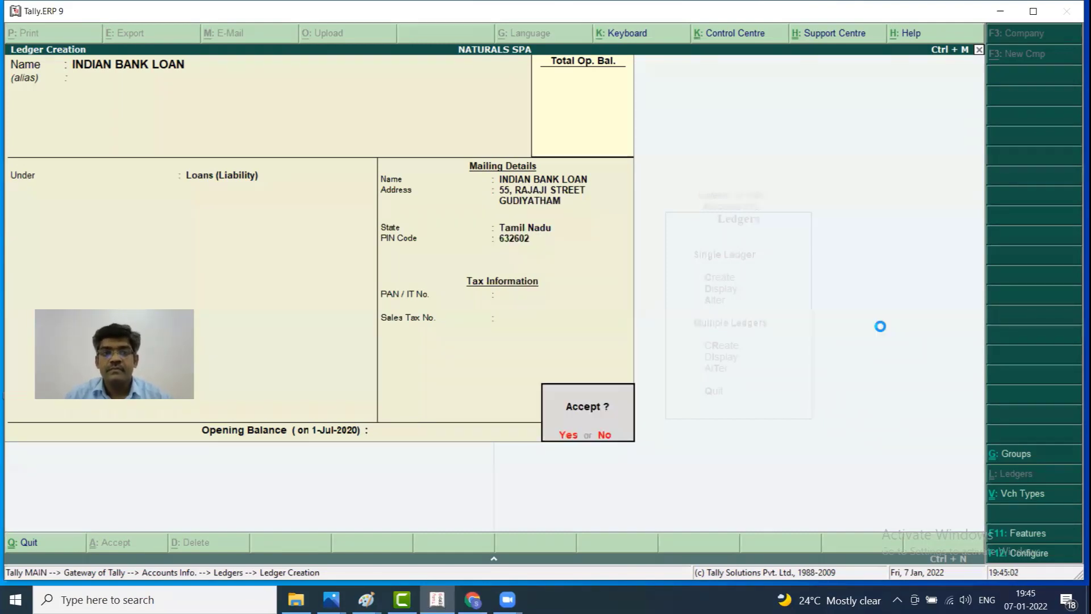
pyautogui.press('Return')
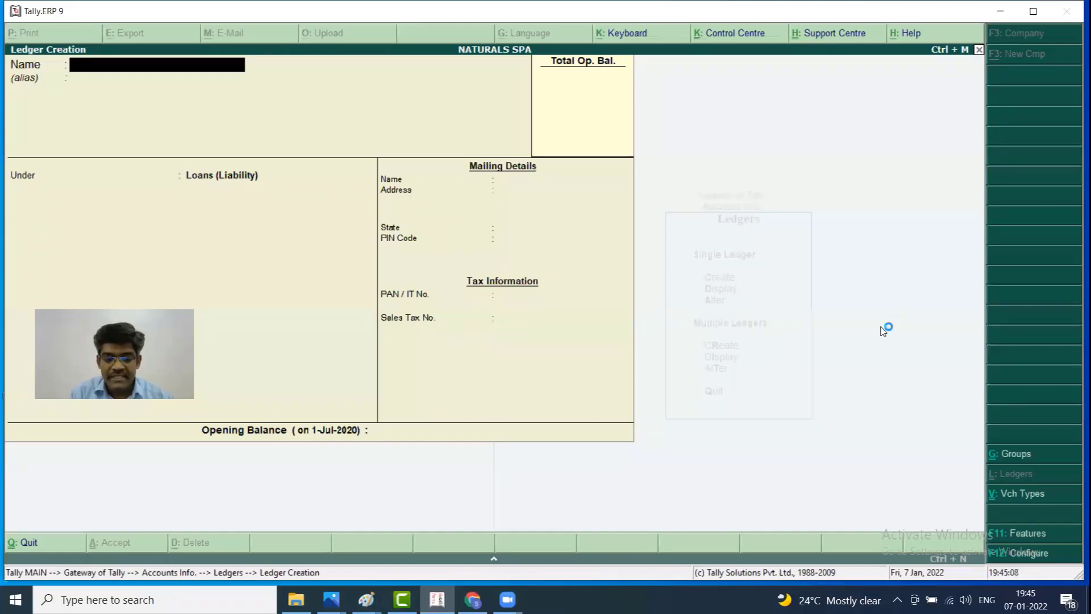
# Create the INDIAN BANK LOAN INTREST ledger under Indirect Expenses and save it
pyautogui.write('INDIA')
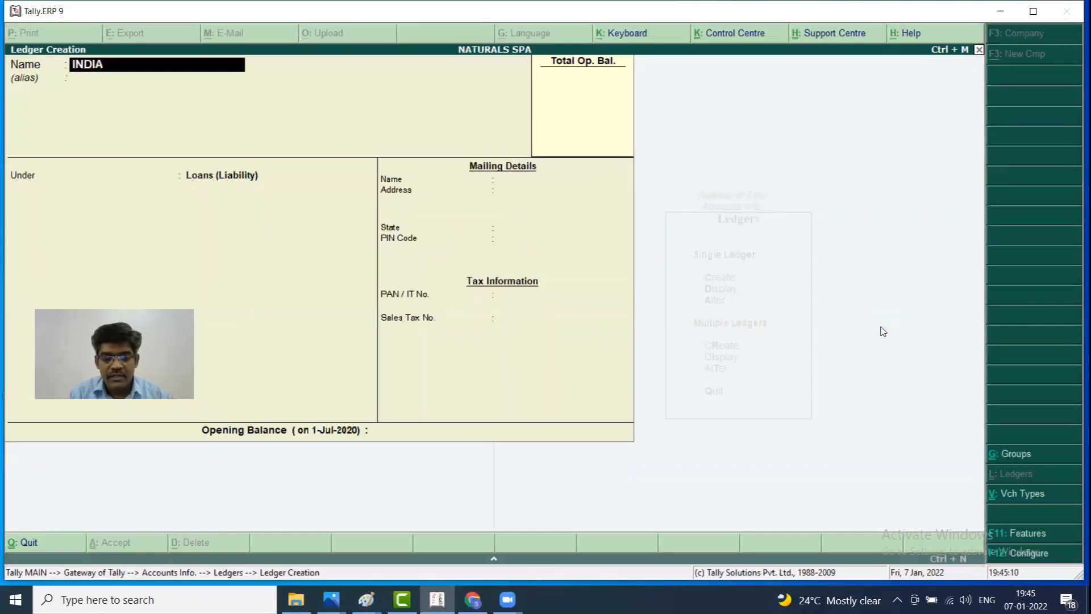
pyautogui.write('N ABN')
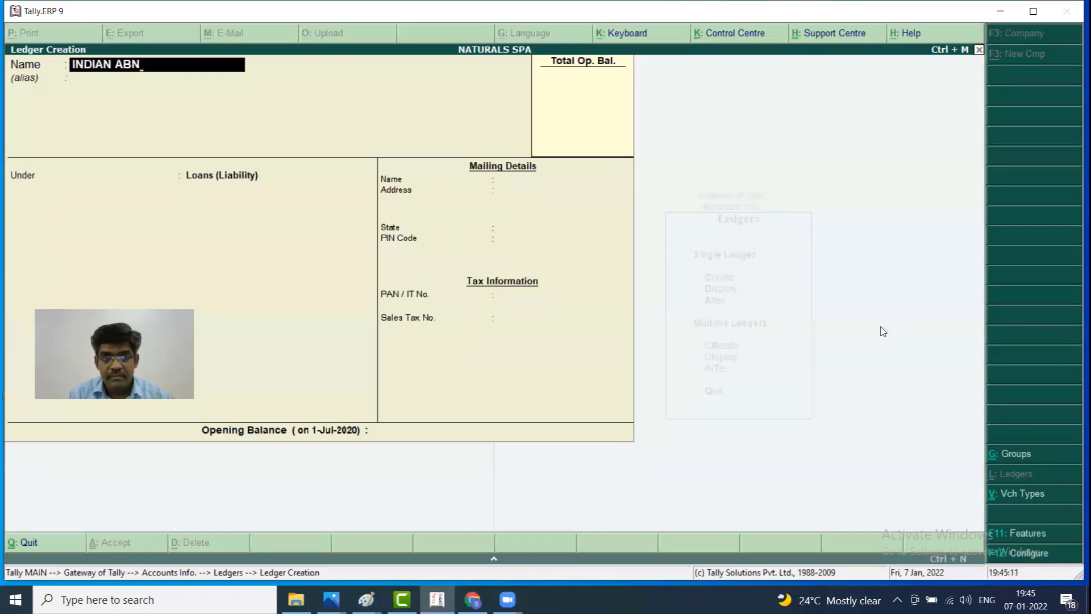
pyautogui.press('BackSpace')
pyautogui.press('BackSpace')
pyautogui.press('BackSpace')
pyautogui.write('B')
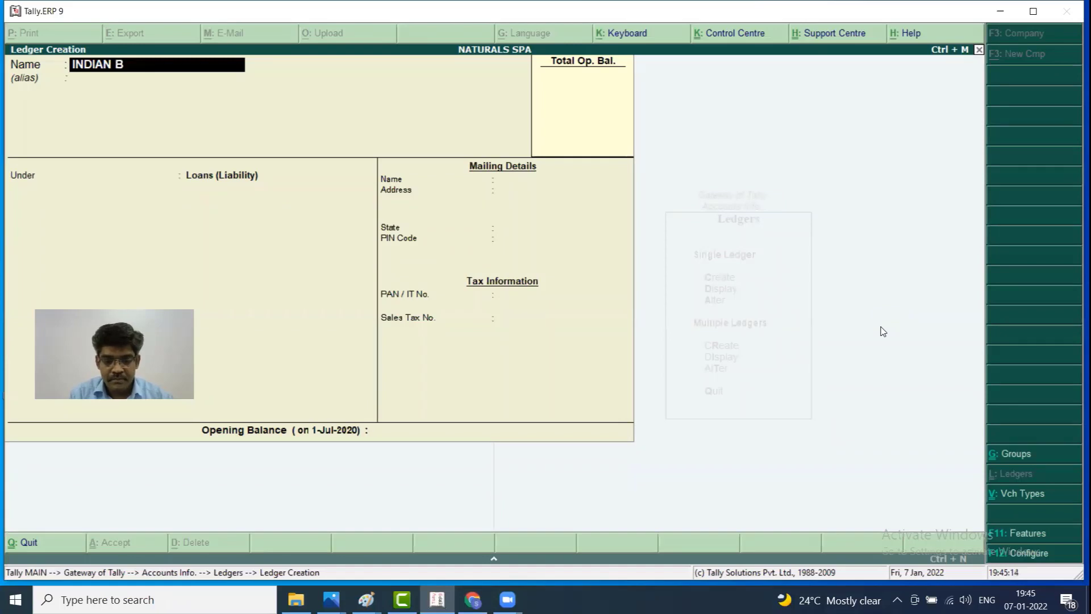
pyautogui.write('ANK LOAN I')
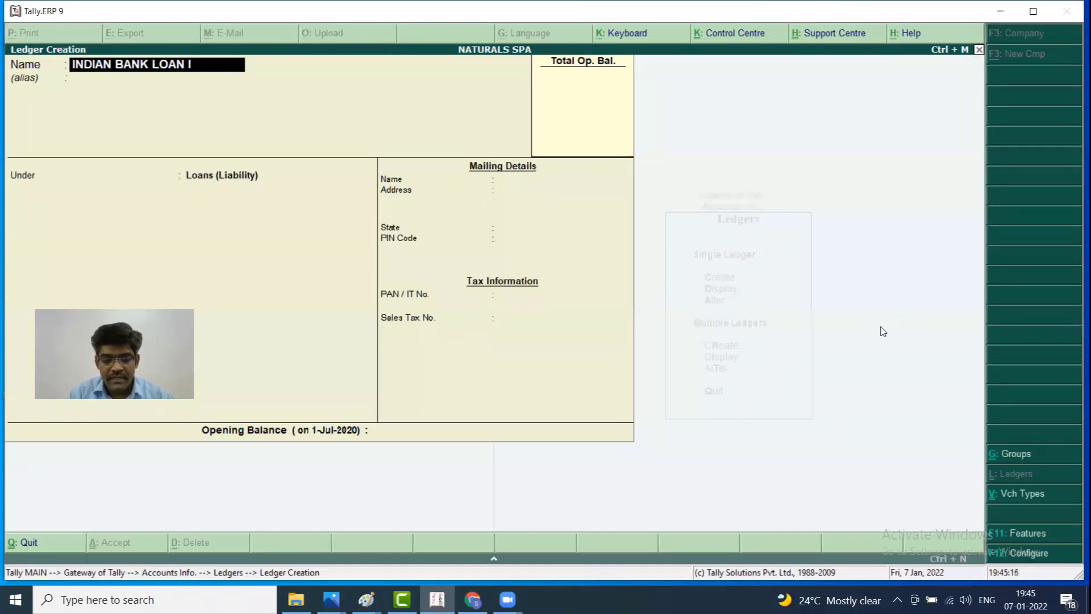
pyautogui.write('NTREST')
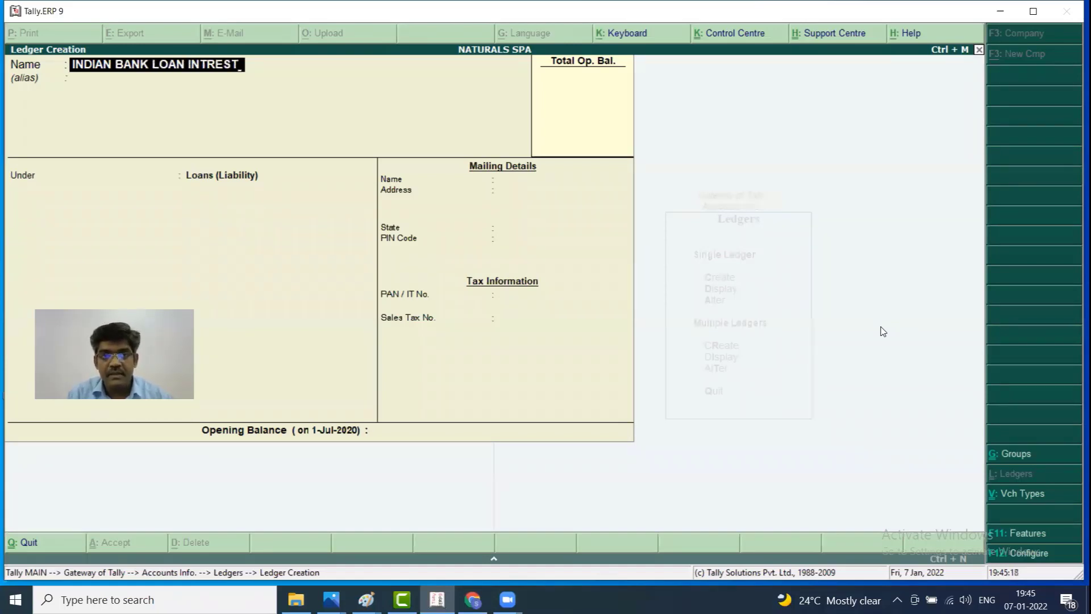
pyautogui.press('Return')
pyautogui.press('Return')
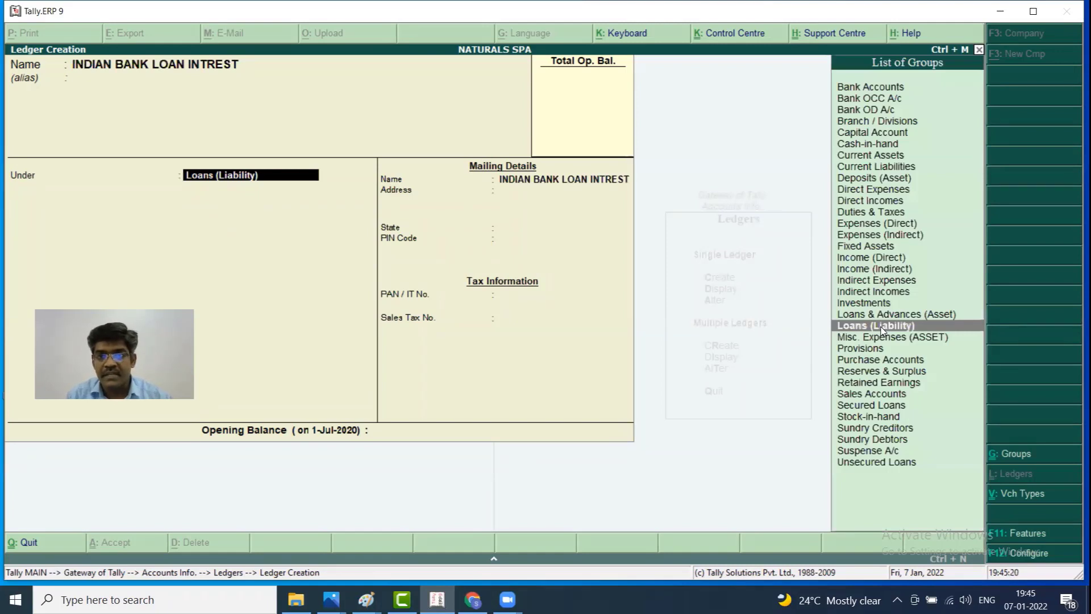
pyautogui.press('Up')
pyautogui.press('Up')
pyautogui.press('Up')
pyautogui.press('Up')
pyautogui.press('Up')
pyautogui.press('Up')
pyautogui.press('Up')
pyautogui.press('Up')
pyautogui.press('Up')
pyautogui.press('Up')
pyautogui.press('Up')
pyautogui.press('Up')
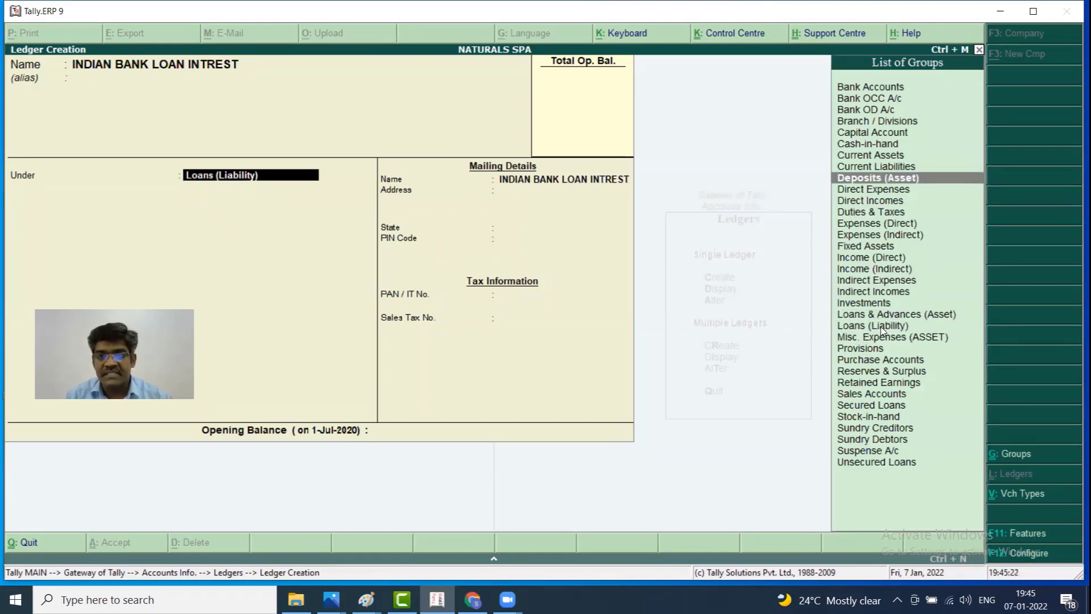
pyautogui.press('Down')
pyautogui.press('Down')
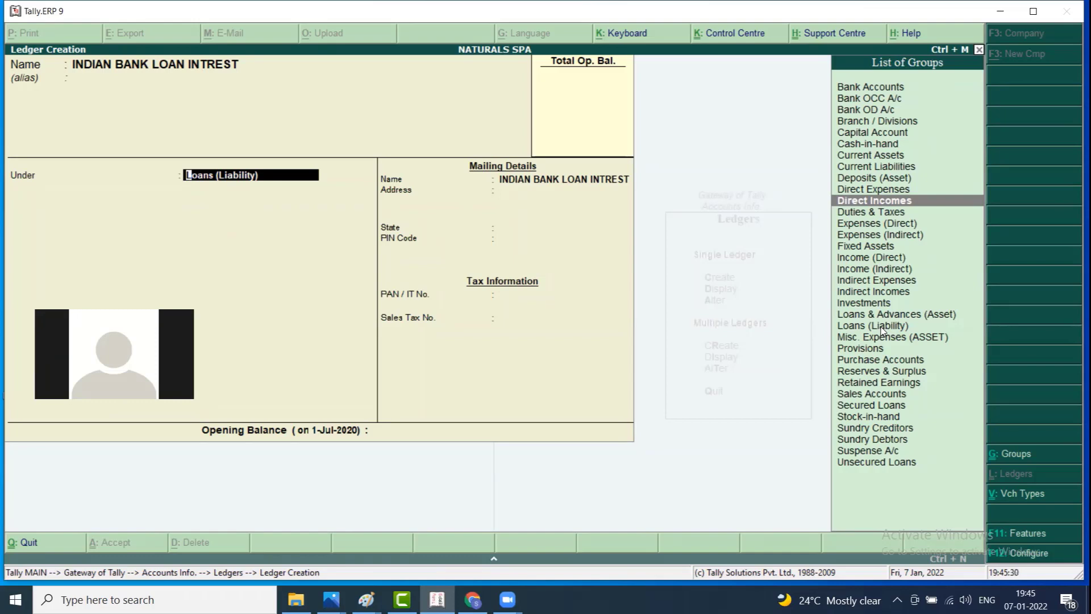
pyautogui.press('Down')
pyautogui.press('Down')
pyautogui.press('Down')
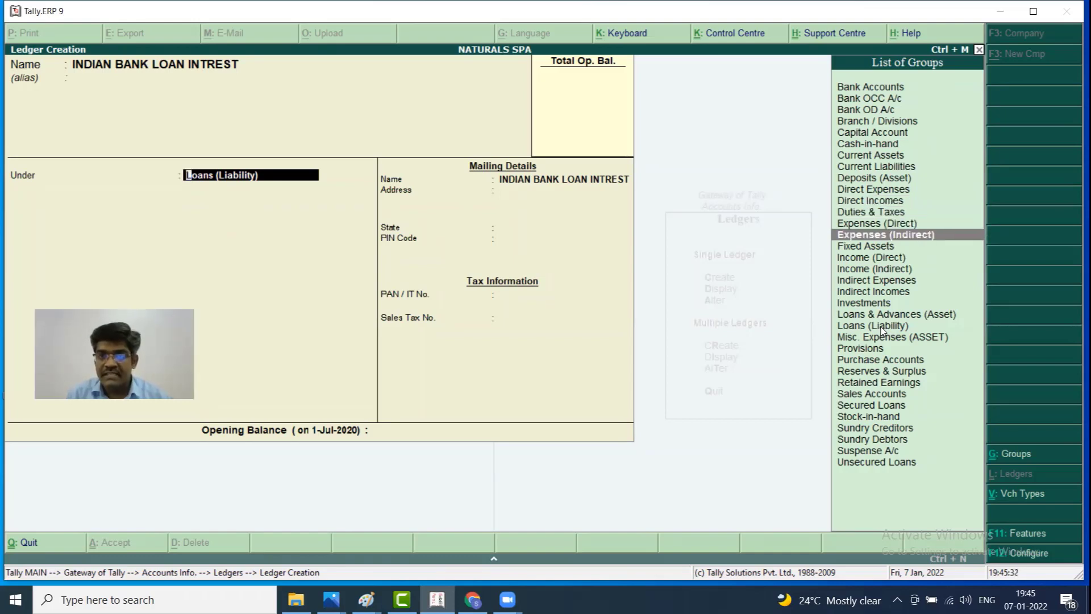
pyautogui.press('Down')
pyautogui.press('Down')
pyautogui.press('Down')
pyautogui.press('Down')
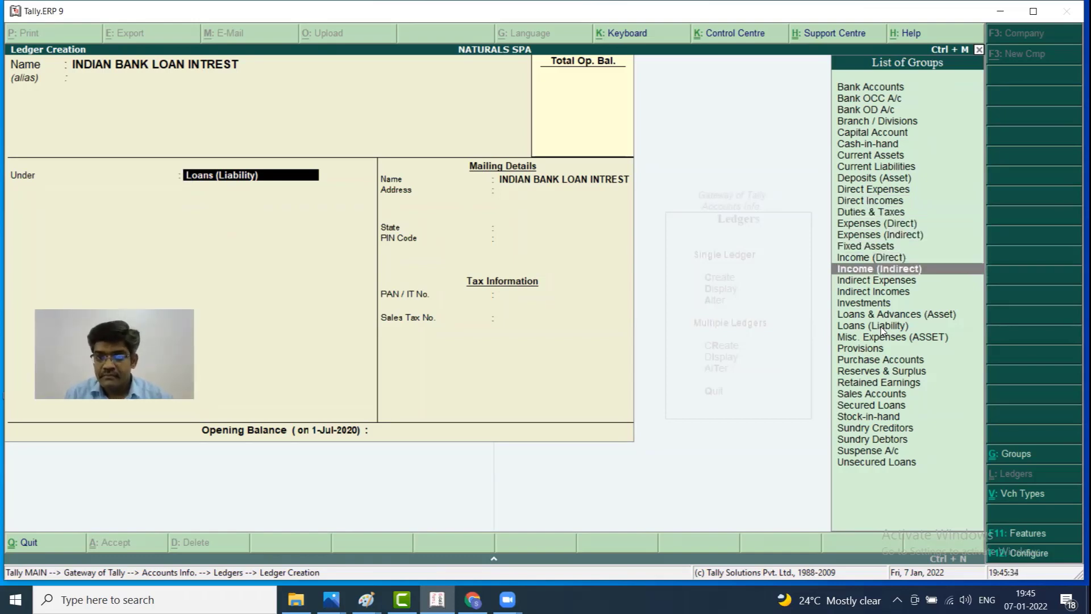
pyautogui.press('Return')
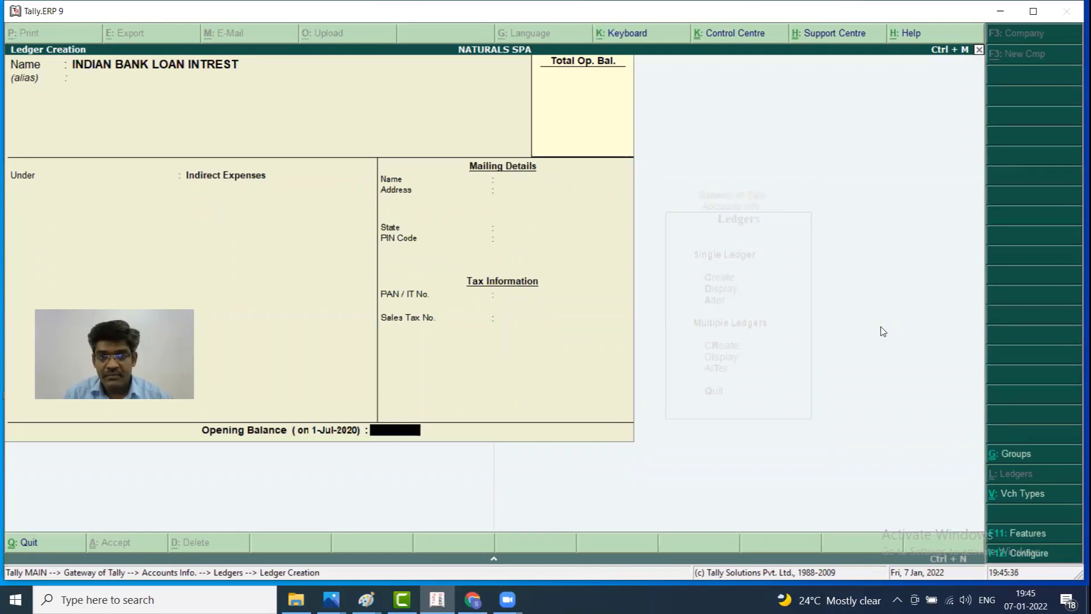
pyautogui.press('Return')
pyautogui.press('Return')
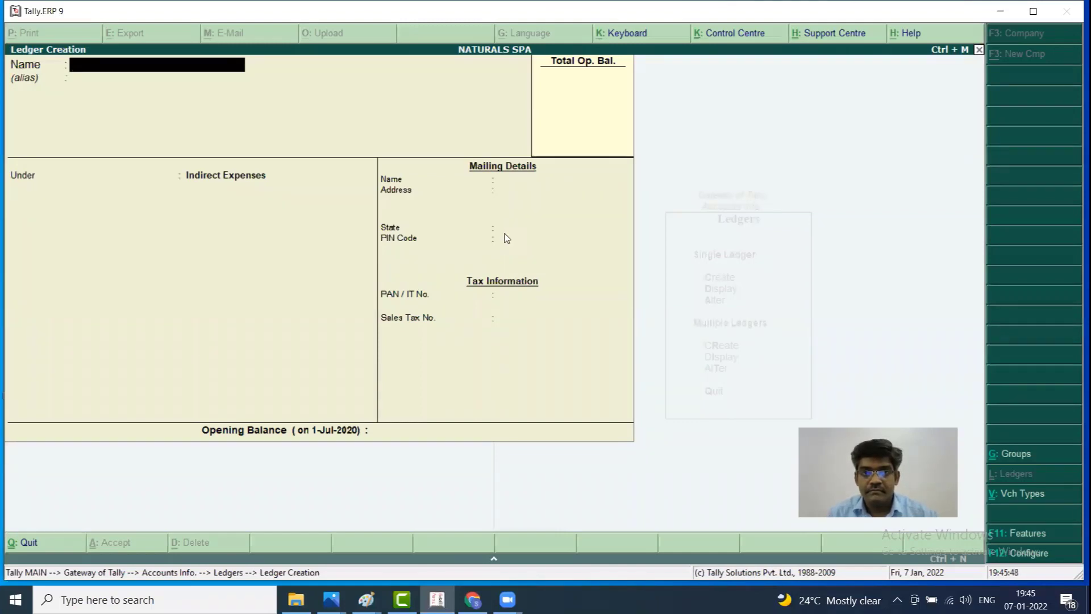
pyautogui.press('Escape')
# Leave ledger creation and open Accounting Vouchers on a blank Payment voucher No. 15
pyautogui.press('n')
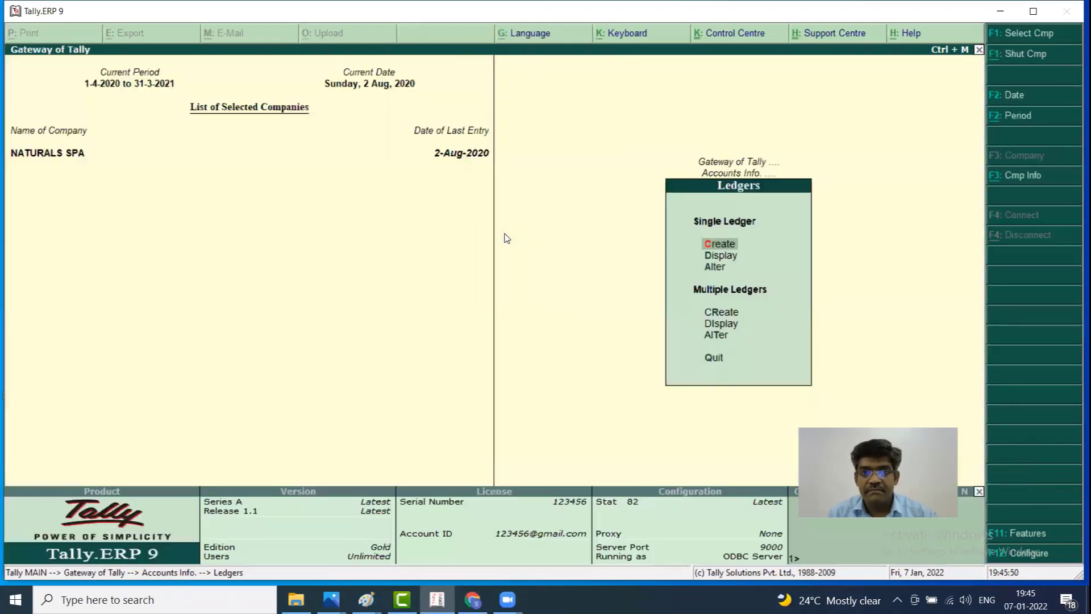
pyautogui.press('Escape')
pyautogui.press('Escape')
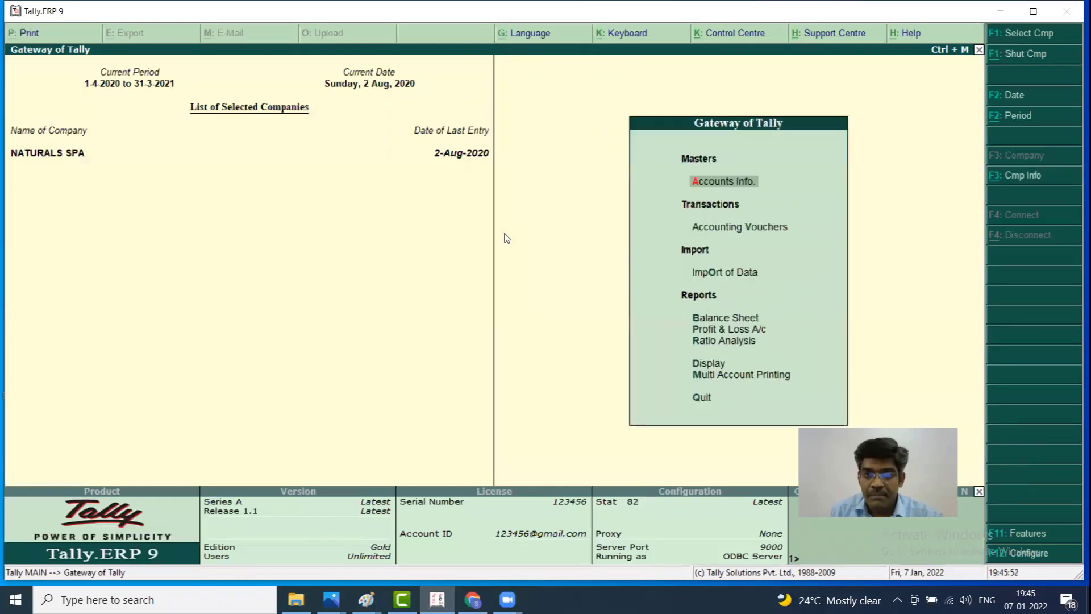
pyautogui.press('Down')
pyautogui.press('Return')
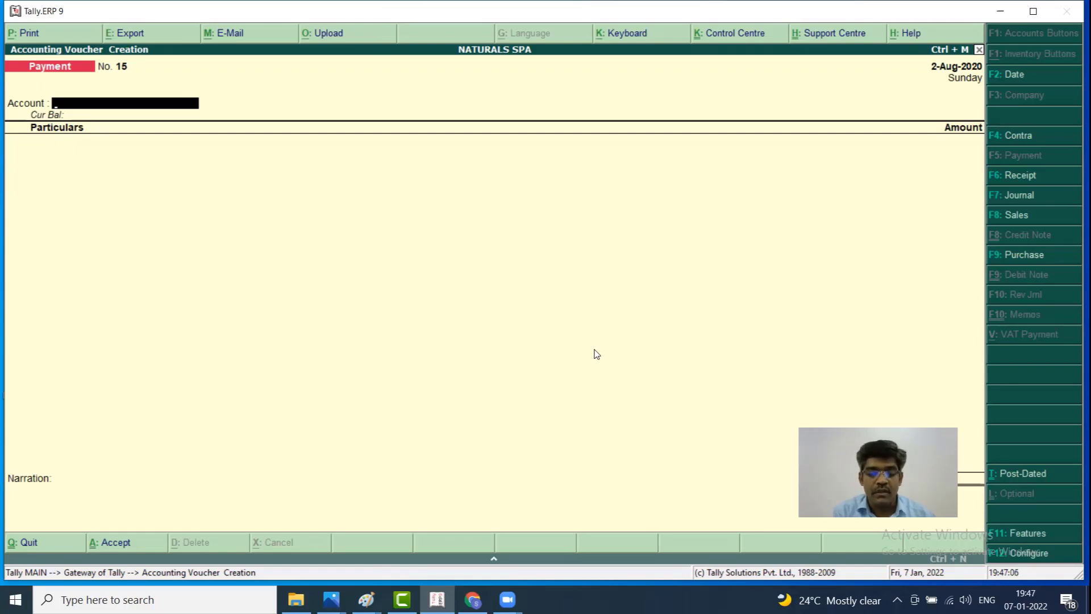
# Switch to a Receipt voucher and choose INDIAN BANK LOAN as the particulars ledger
pyautogui.press('F6')
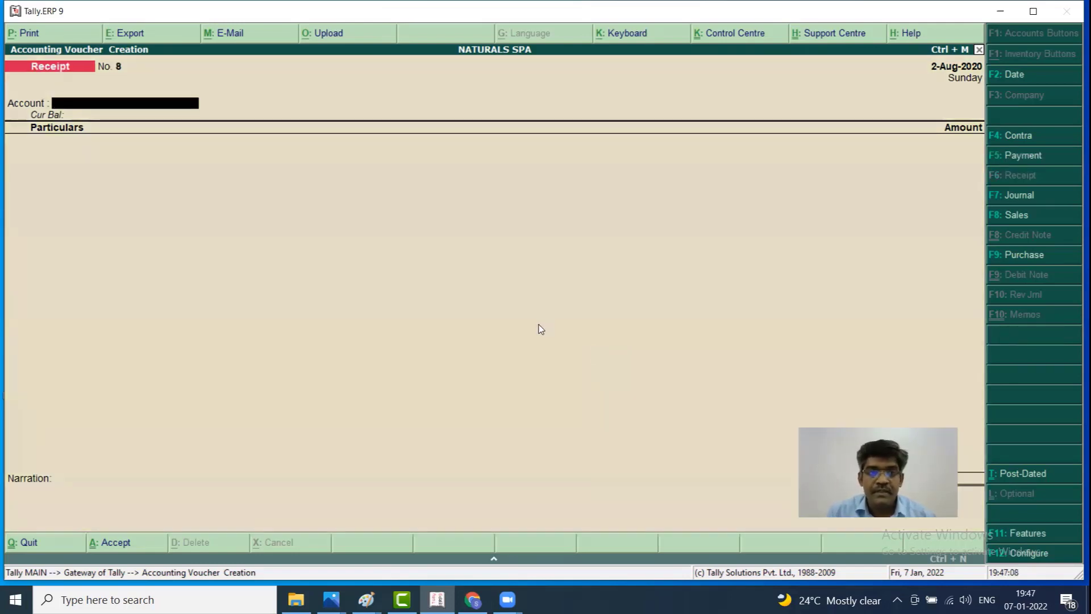
pyautogui.press('Return')
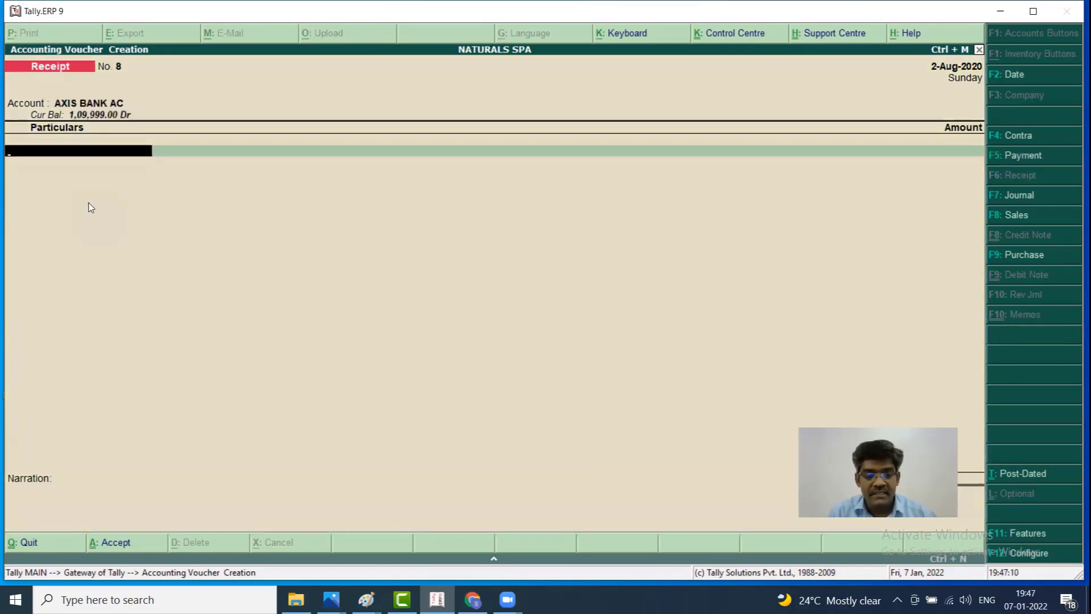
pyautogui.press('BackSpace')
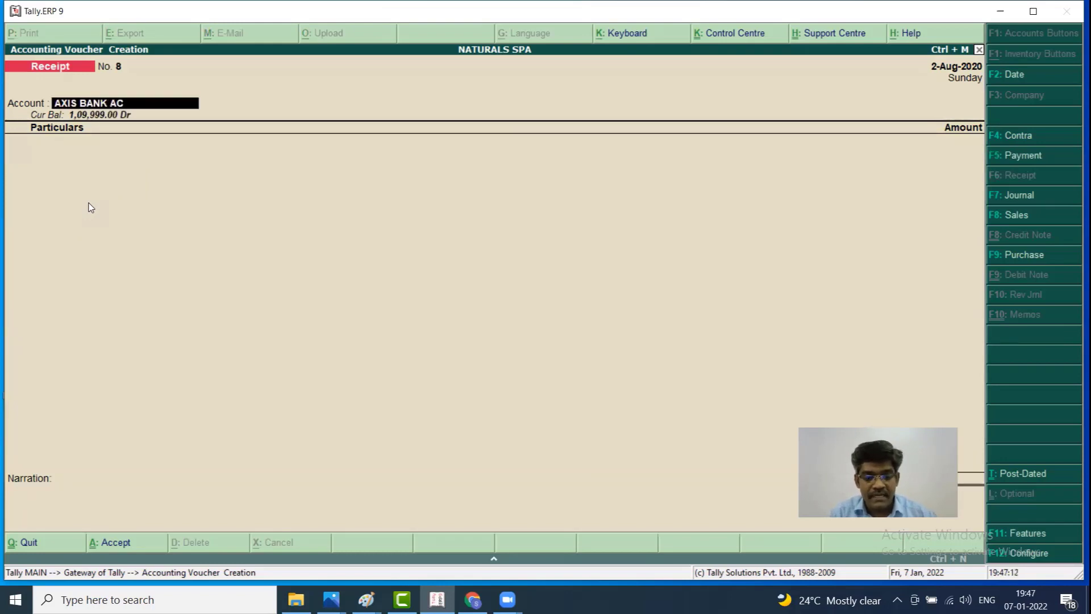
pyautogui.write('IN')
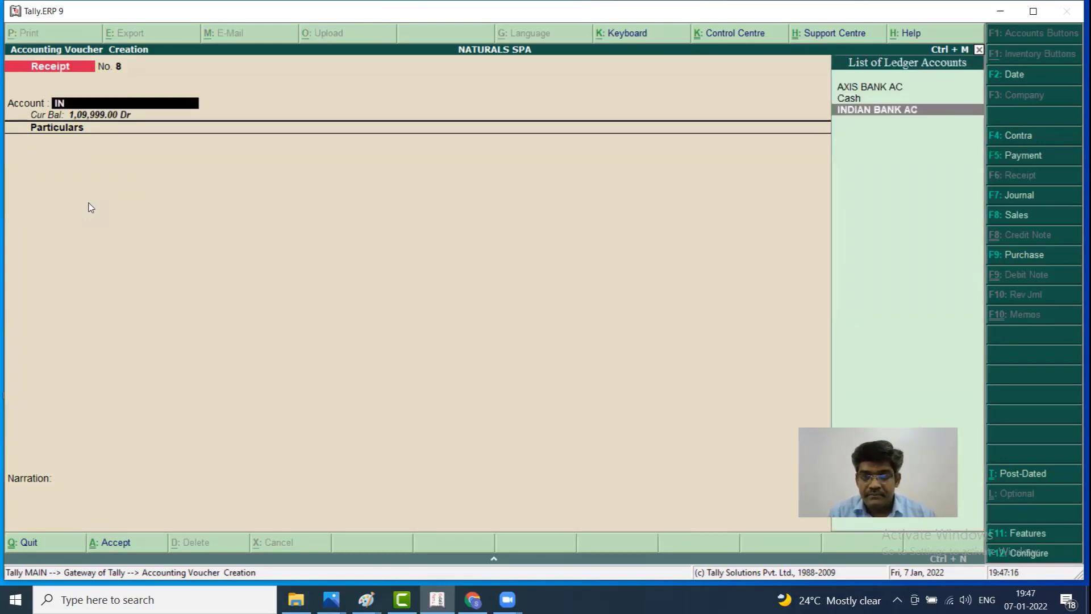
pyautogui.press('BackSpace')
pyautogui.press('BackSpace')
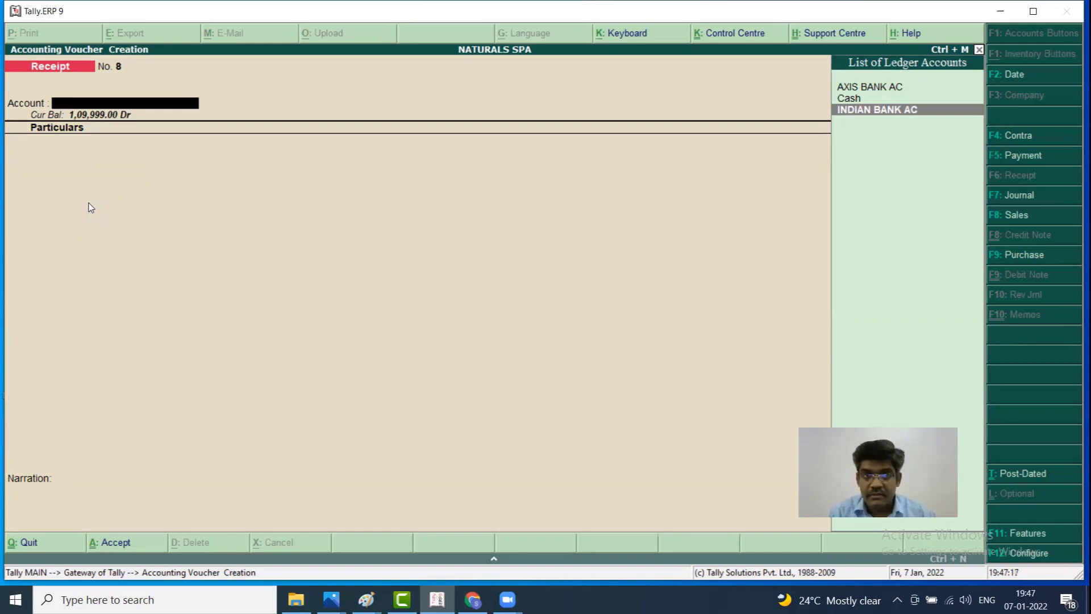
pyautogui.write('IN')
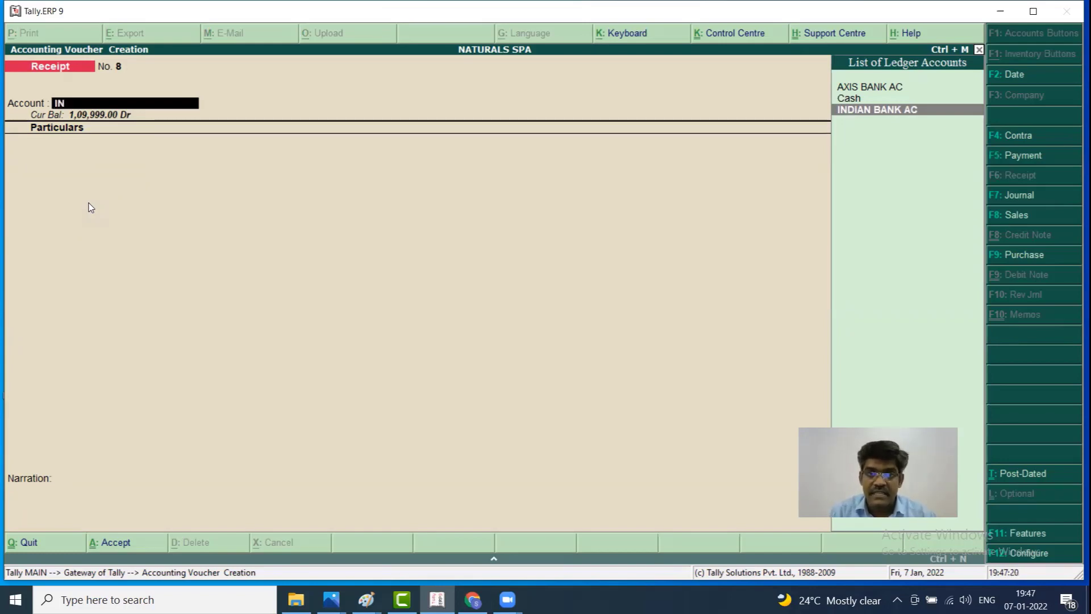
pyautogui.press('Return')
pyautogui.write('IN')
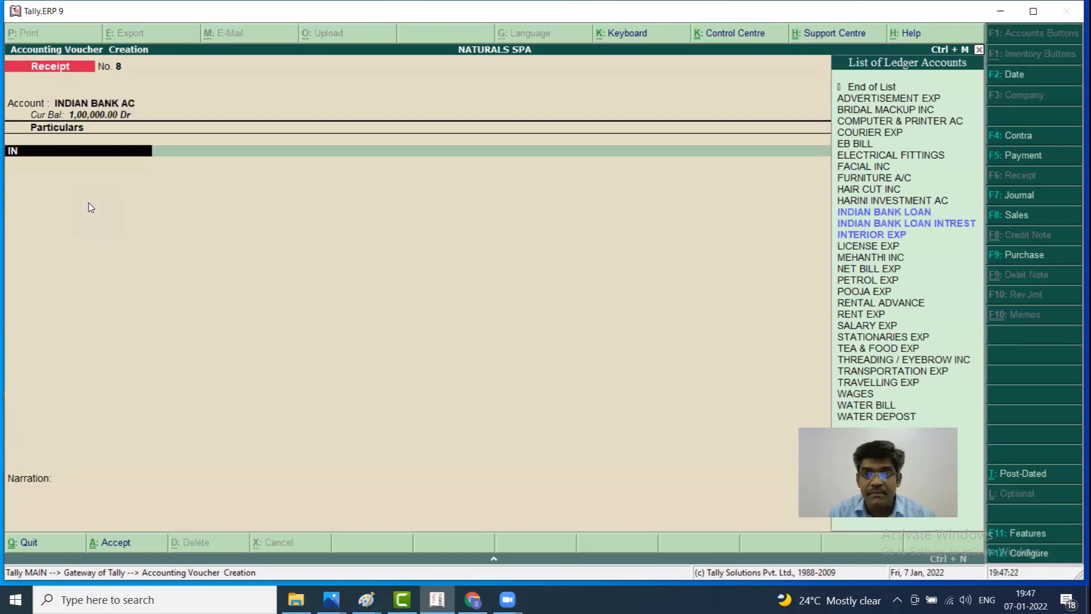
pyautogui.press('Return')
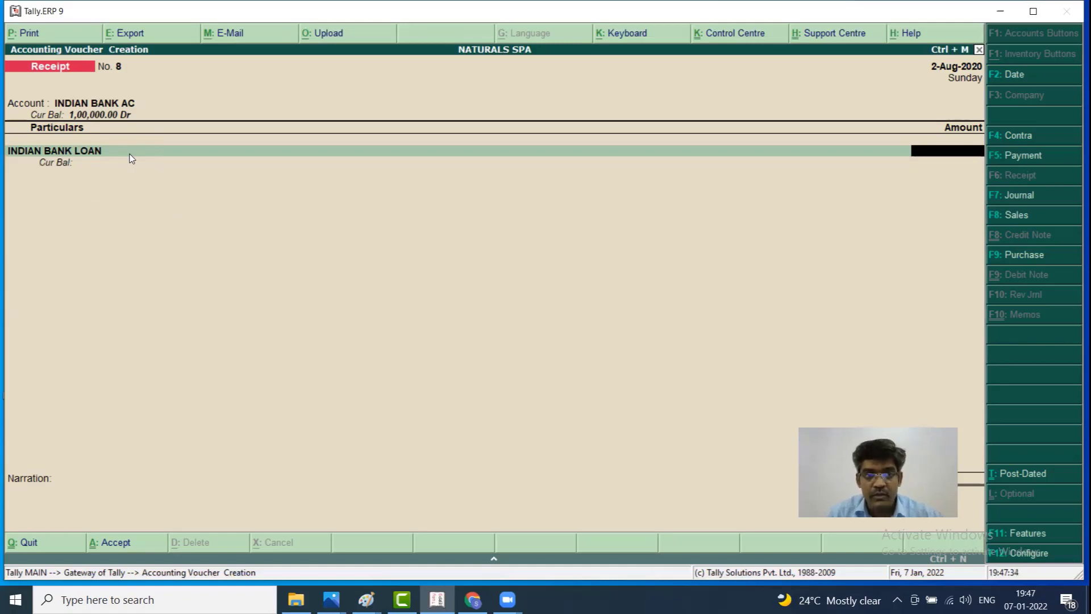
# Set the receiving account to Cash, enter 5,00,000 and save Receipt No. 8
pyautogui.press('BackSpace')
pyautogui.press('BackSpace')
pyautogui.write('CAS')
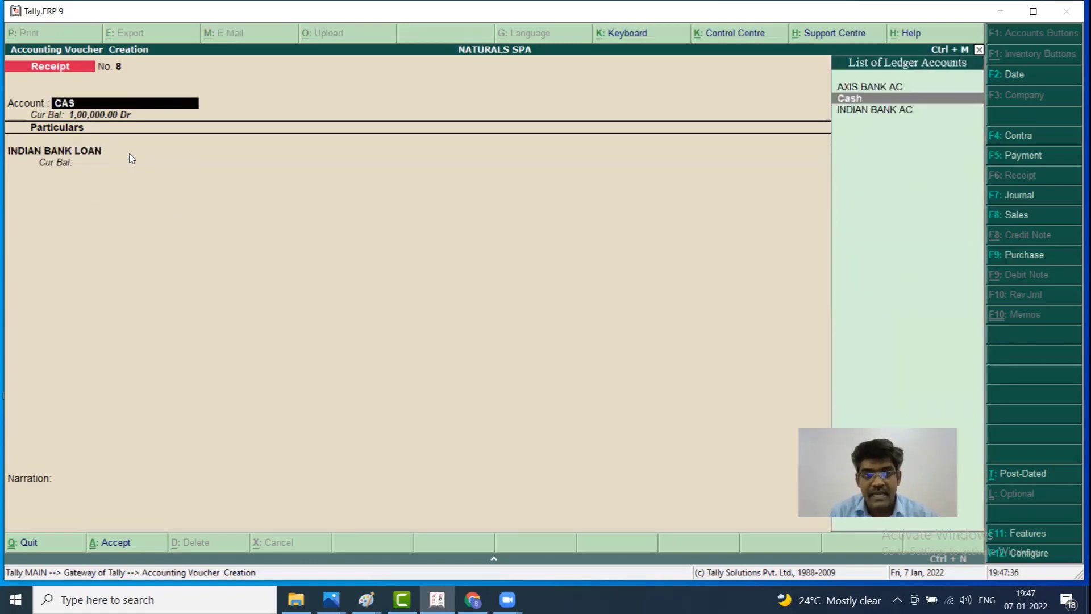
pyautogui.press('Return')
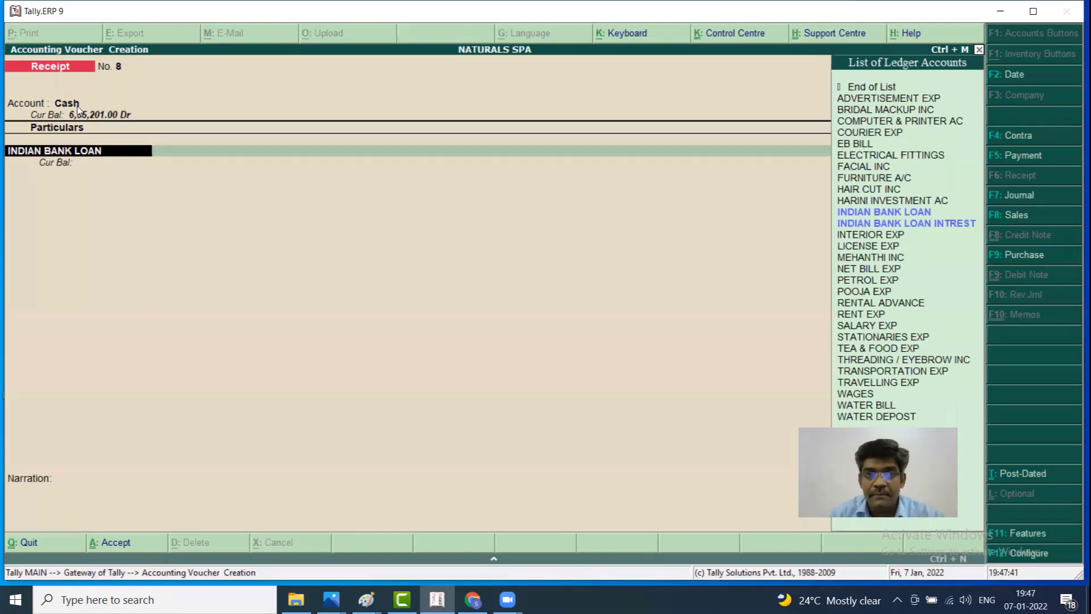
pyautogui.press('Return')
pyautogui.write('500000')
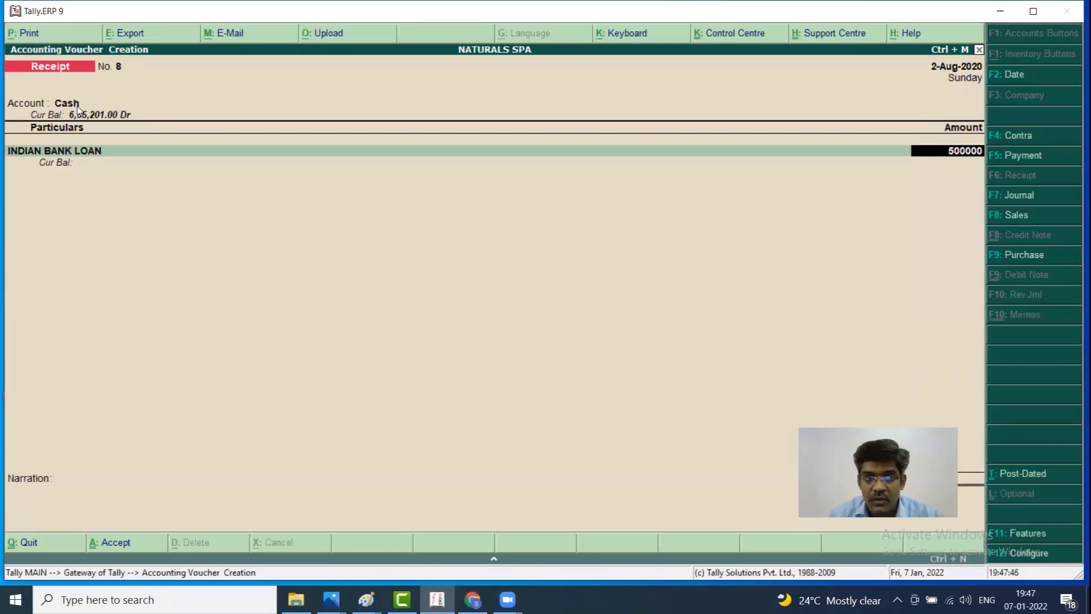
pyautogui.press('Return')
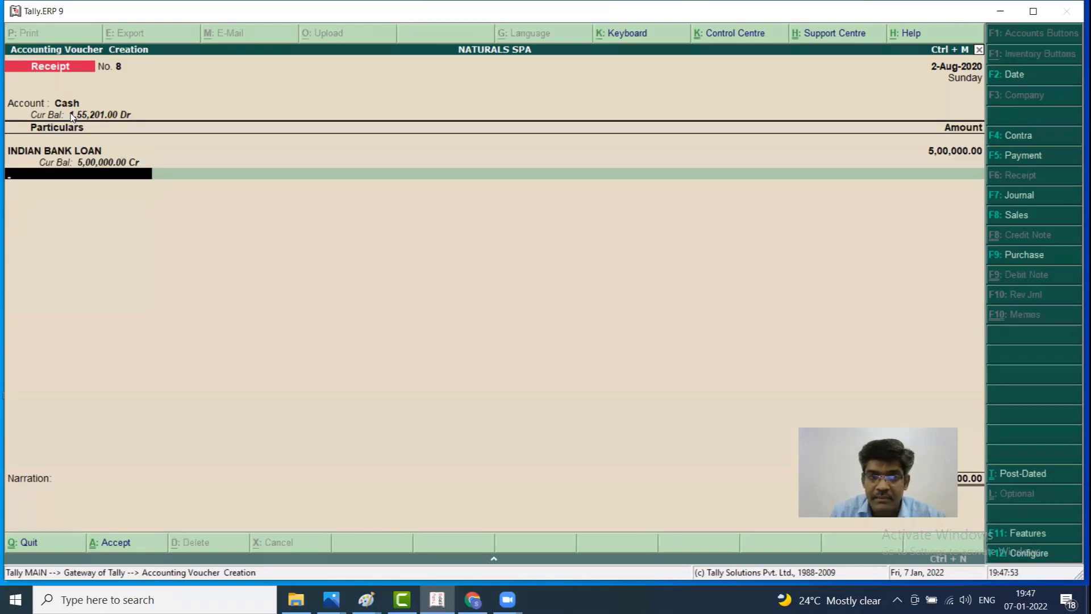
pyautogui.press('Return')
pyautogui.press('Return')
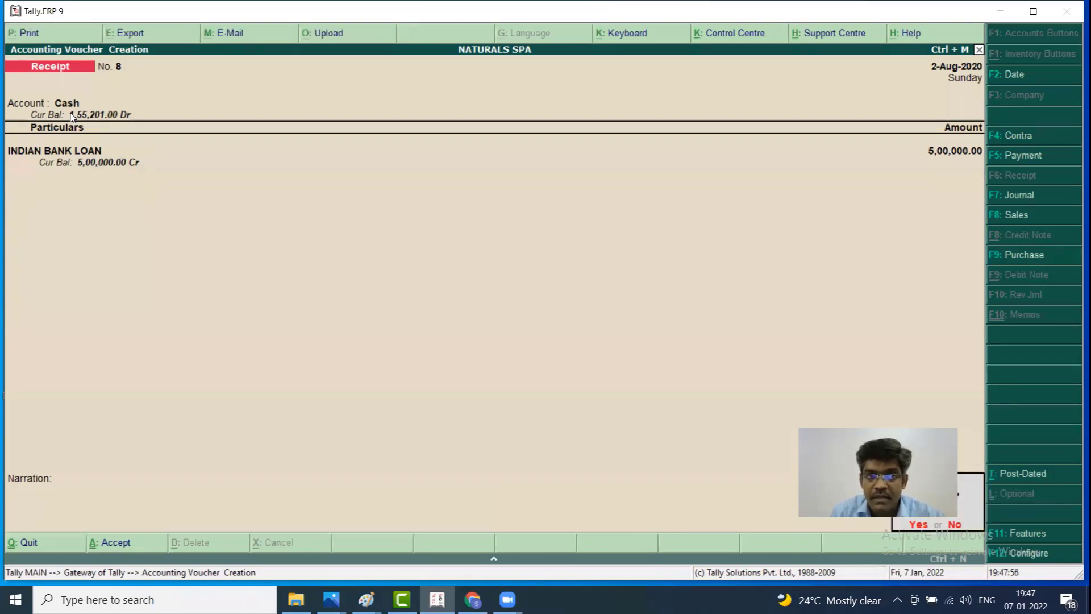
pyautogui.press('Return')
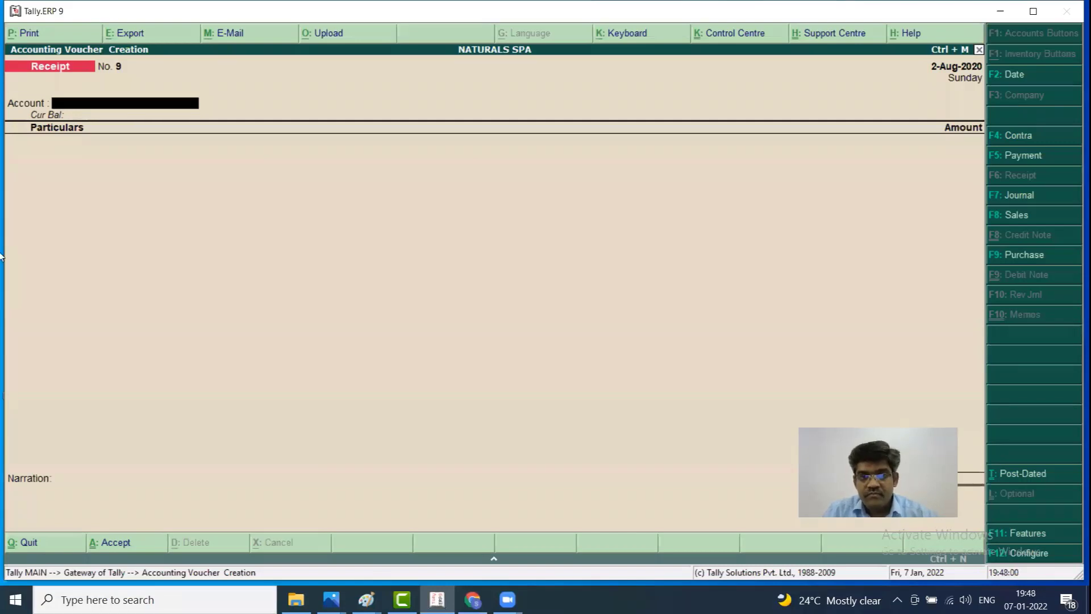
pyautogui.press('Escape')
pyautogui.press('Escape')
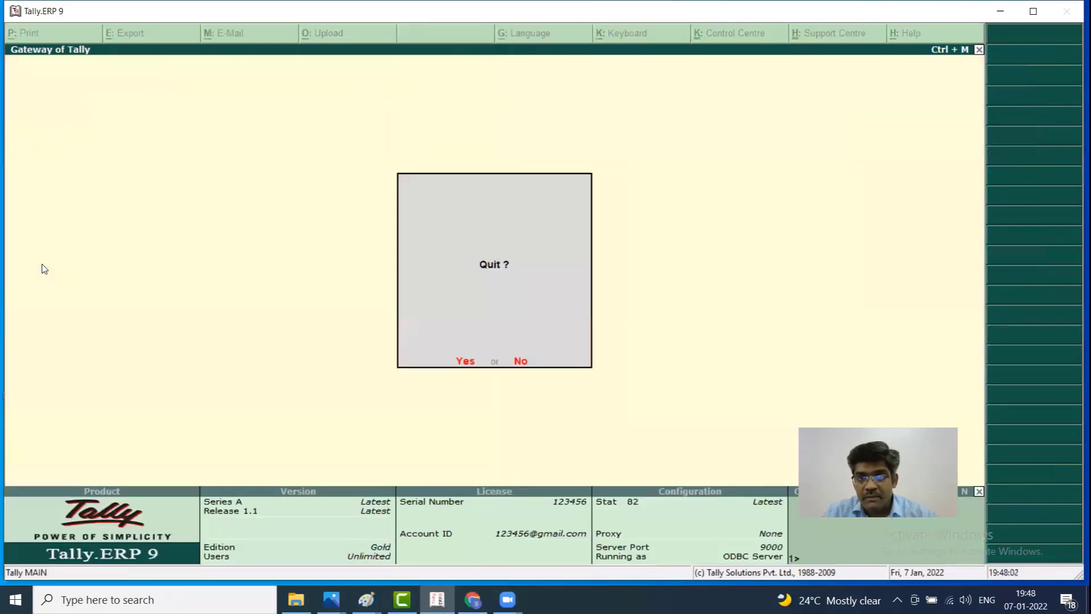
pyautogui.press('Escape')
pyautogui.press('Down')
pyautogui.press('Down')
pyautogui.press('Down')
pyautogui.press('Down')
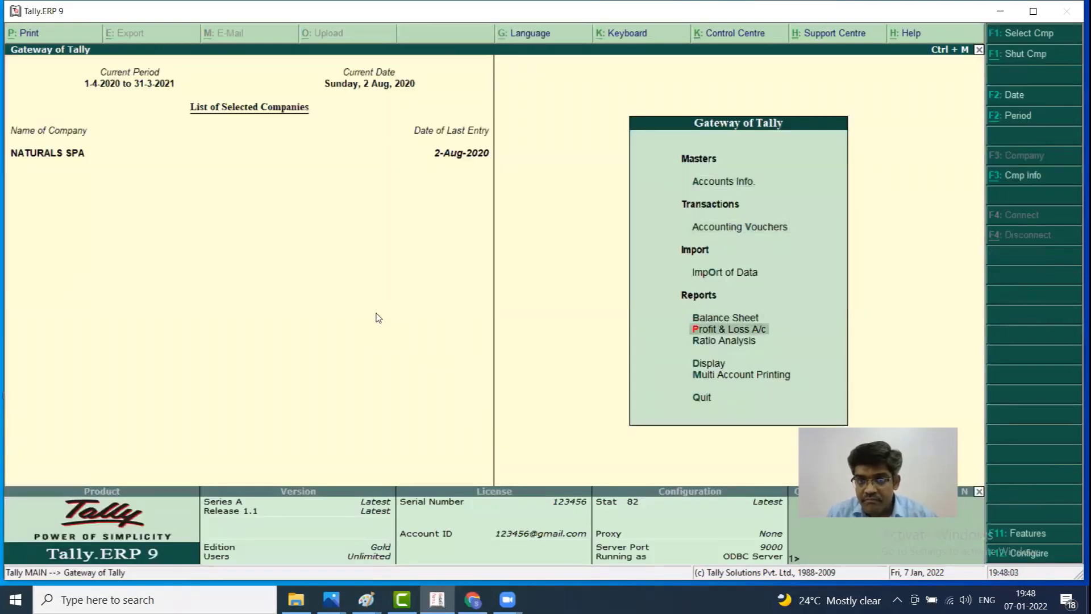
pyautogui.press('Up')
pyautogui.press('Return')
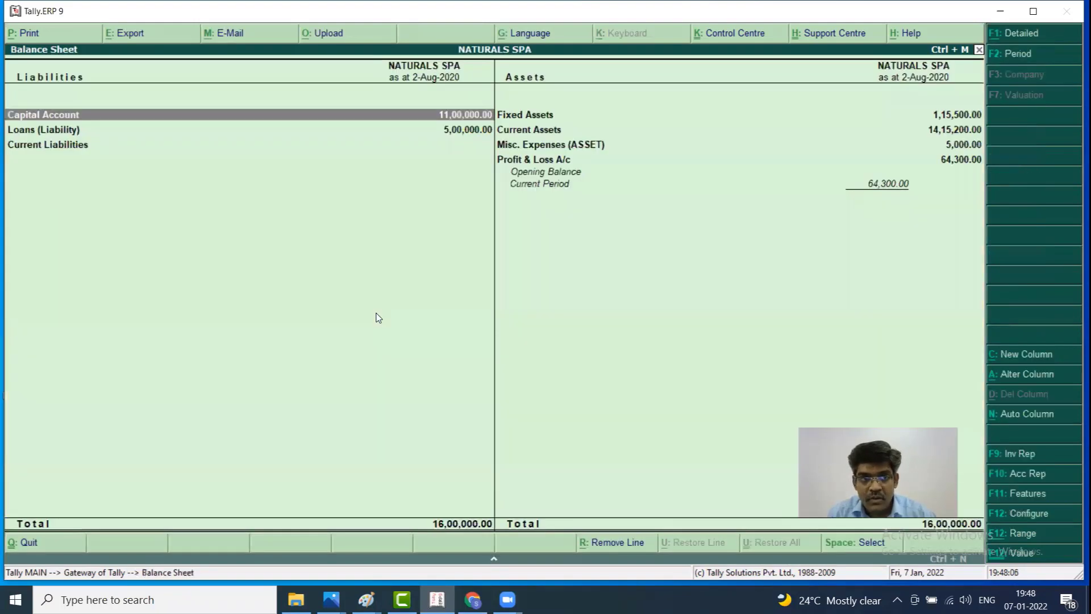
pyautogui.hotkey('alt', 'F1')
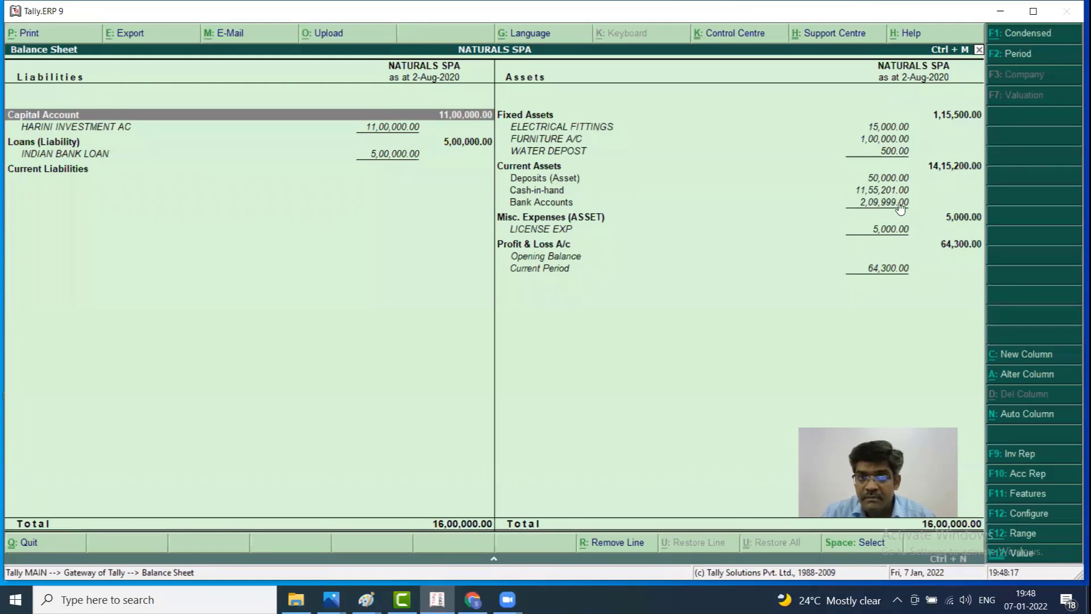
pyautogui.press('Down')
pyautogui.press('Up')
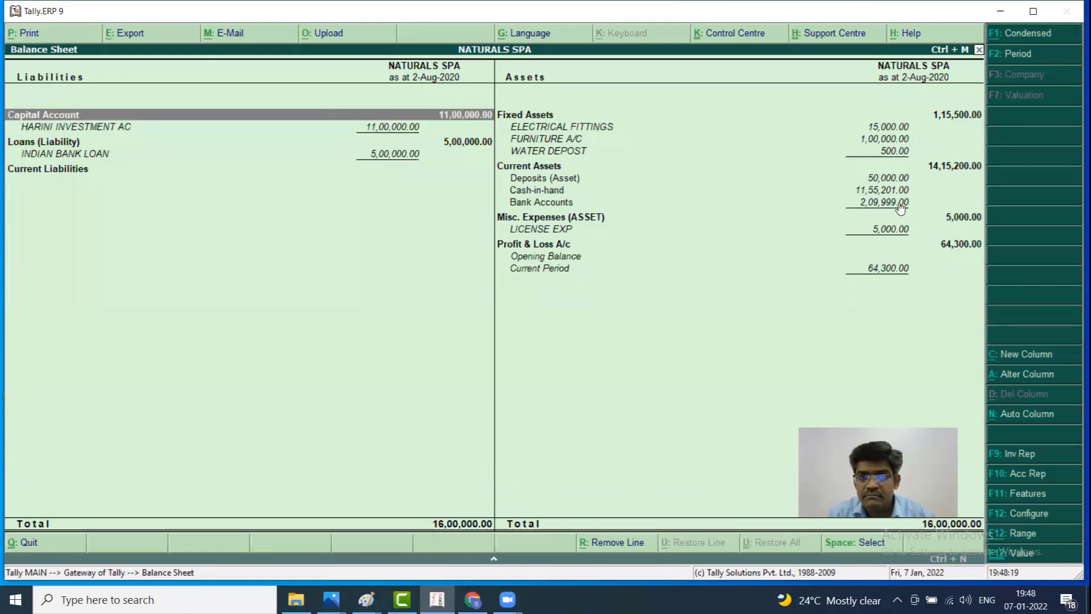
pyautogui.press('Right')
pyautogui.press('Down')
pyautogui.press('Down')
pyautogui.press('Down')
pyautogui.press('Down')
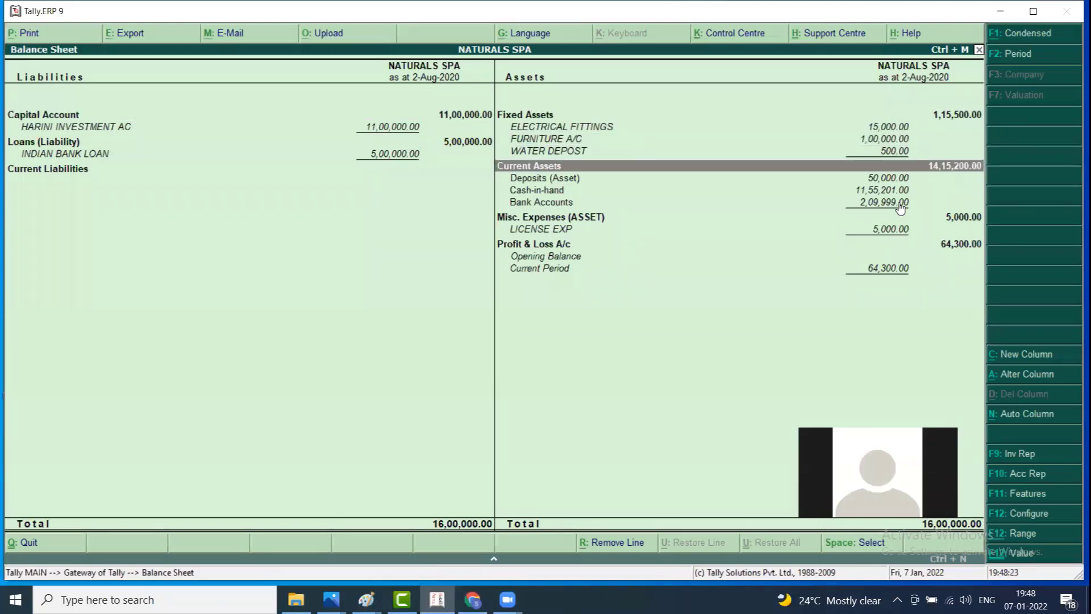
pyautogui.press('Down')
pyautogui.press('Down')
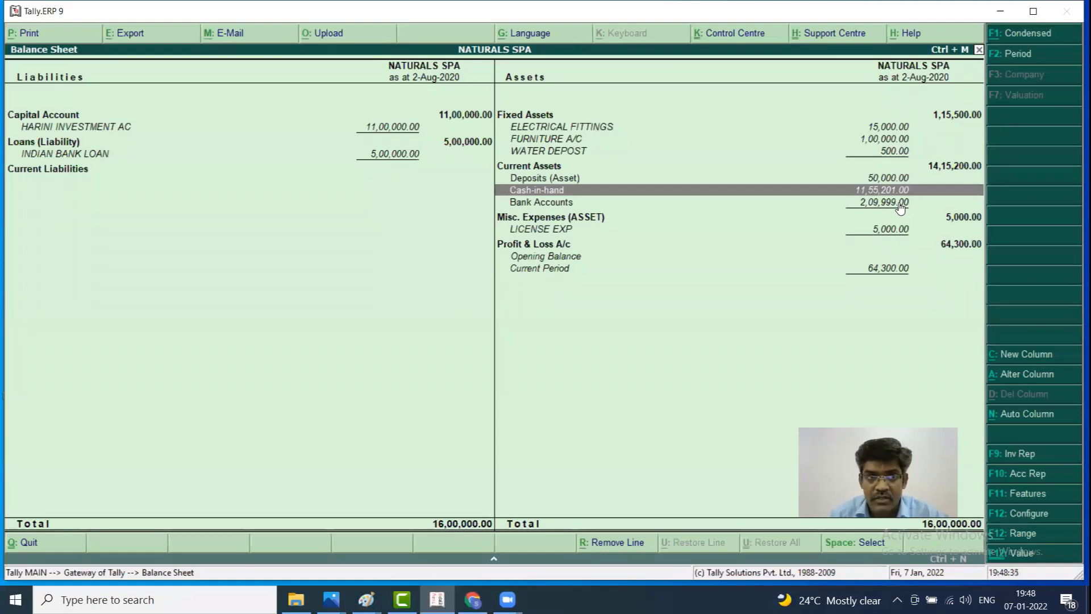
pyautogui.click(17, 154)
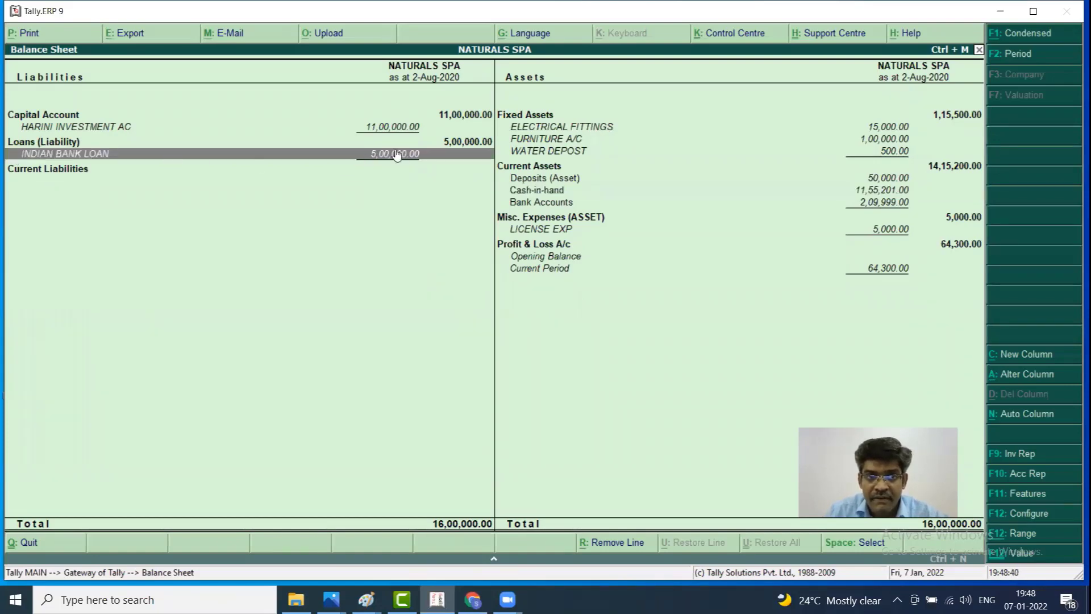
pyautogui.click(395, 145)
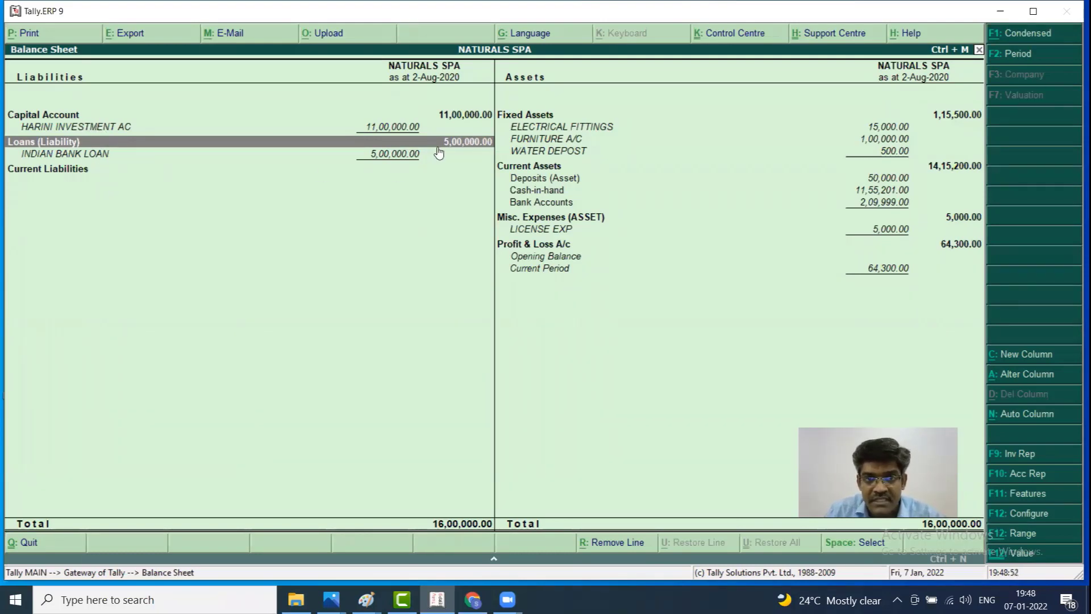
pyautogui.click(559, 191)
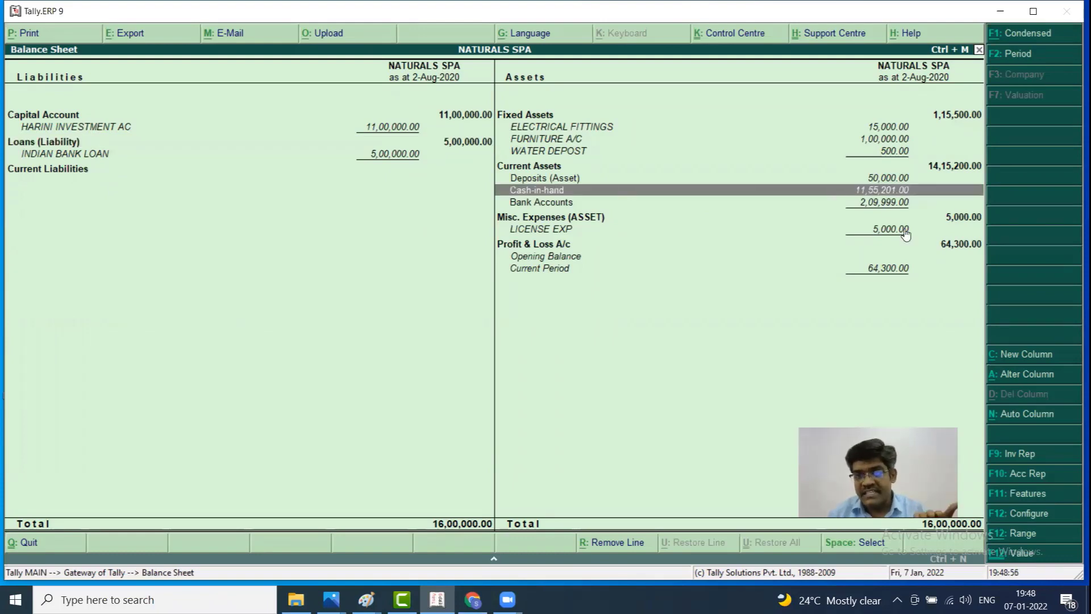
pyautogui.press('Return')
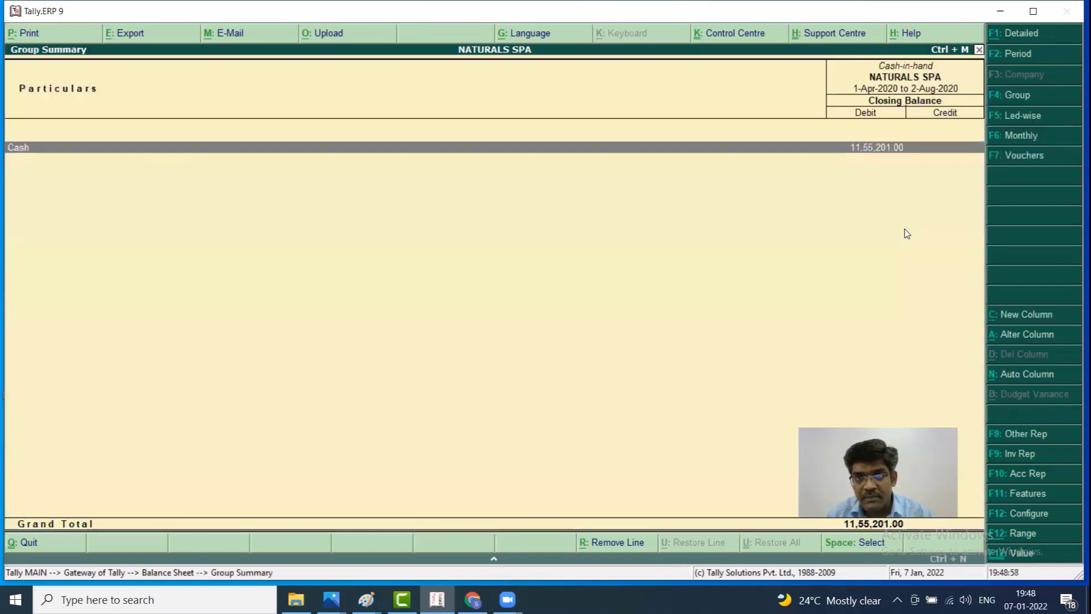
pyautogui.press('Return')
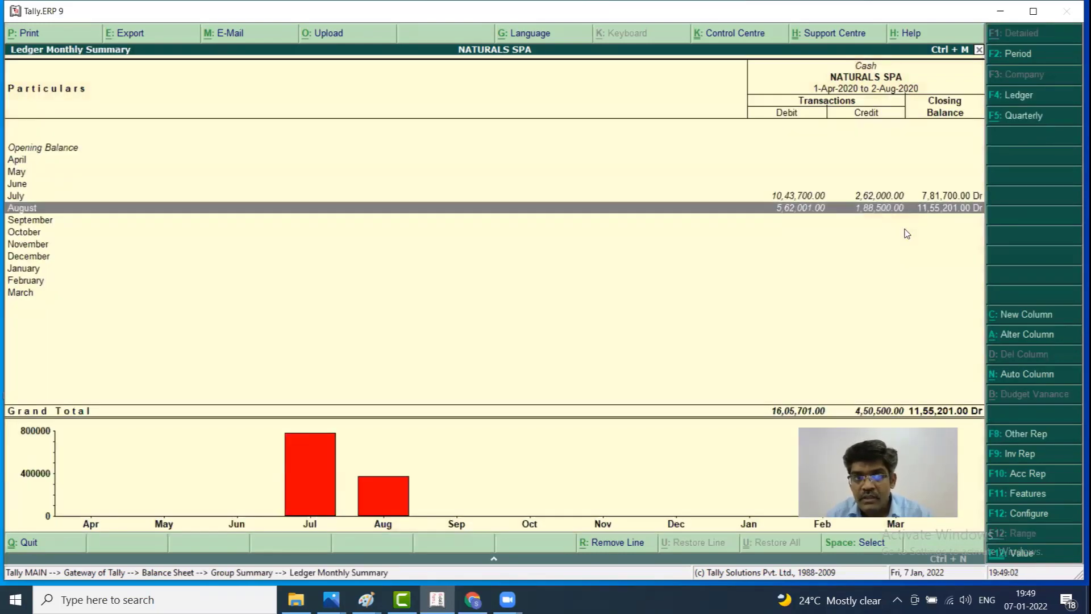
pyautogui.press('Return')
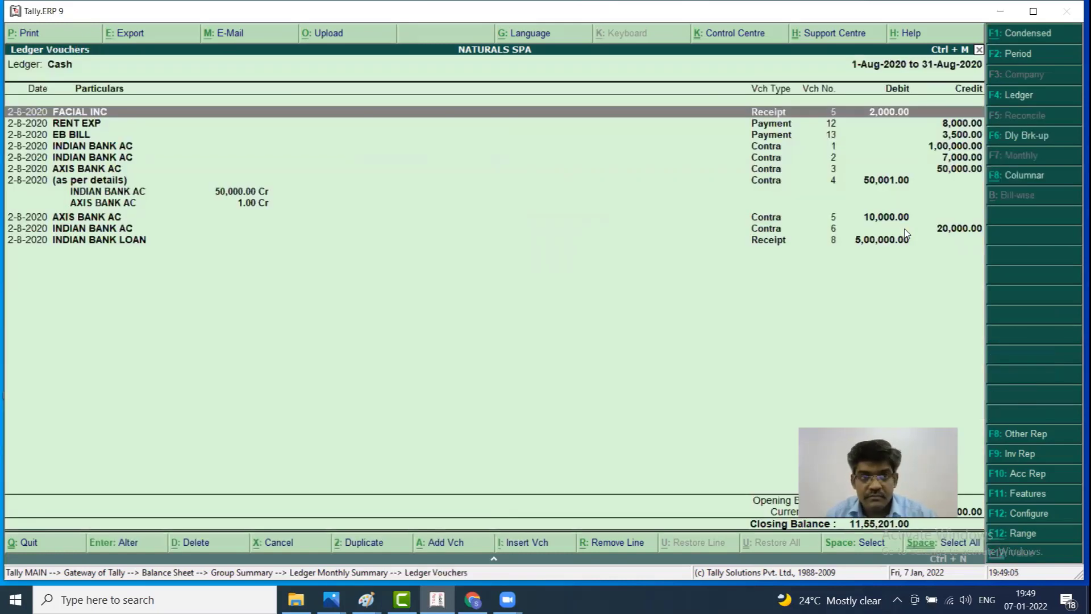
pyautogui.press('Escape')
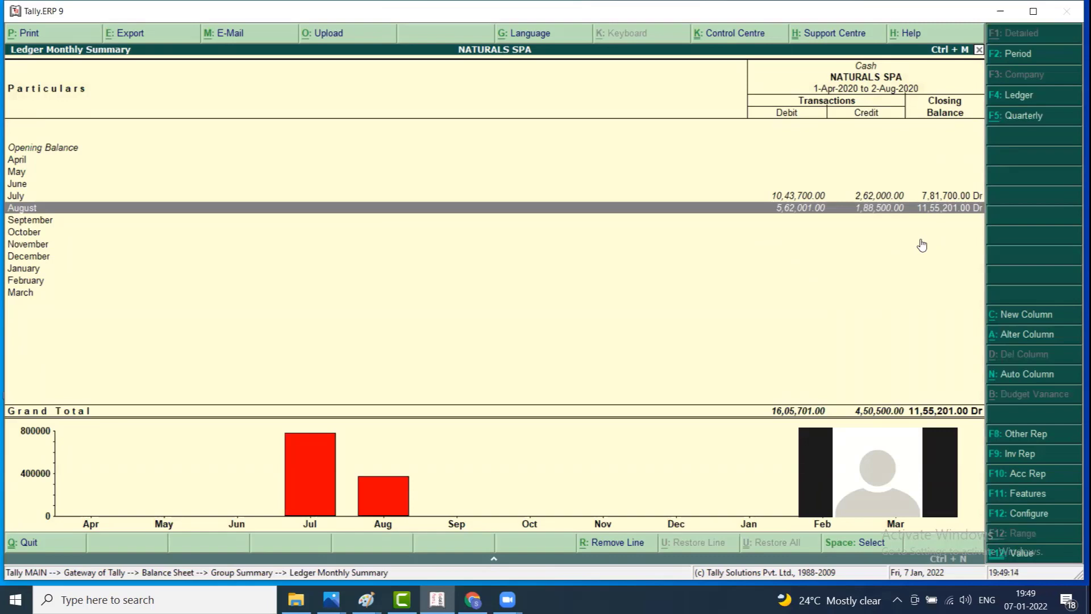
pyautogui.press('Escape')
pyautogui.press('Escape')
pyautogui.press('Escape')
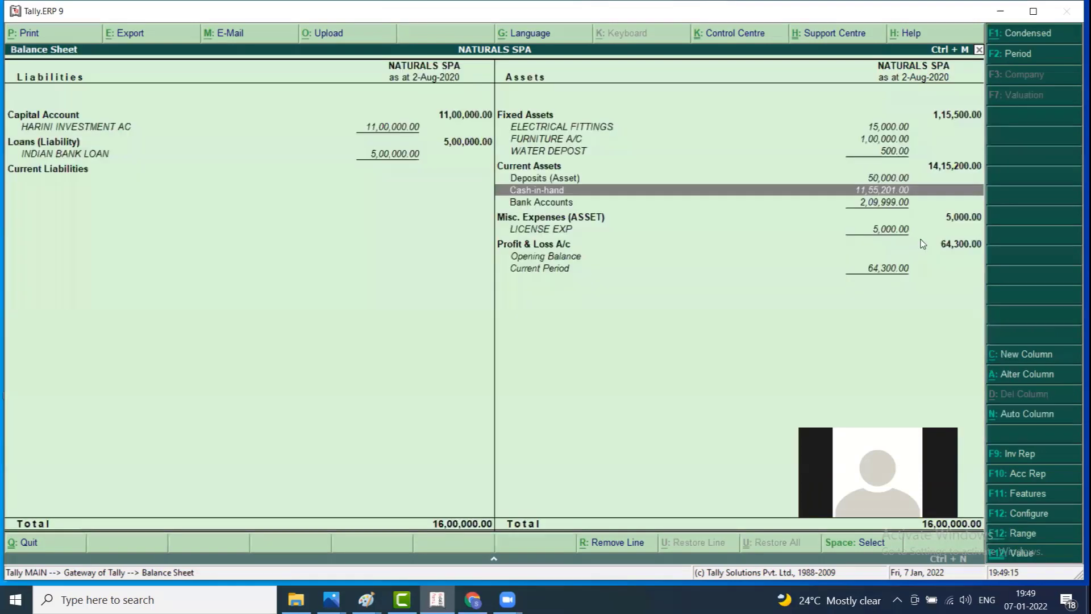
# Open Accounting Vouchers and page back through Receipt No. 8 and Contras No. 7, 6 and 5
pyautogui.press('Up')
pyautogui.press('Down')
pyautogui.press('Down')
pyautogui.press('Down')
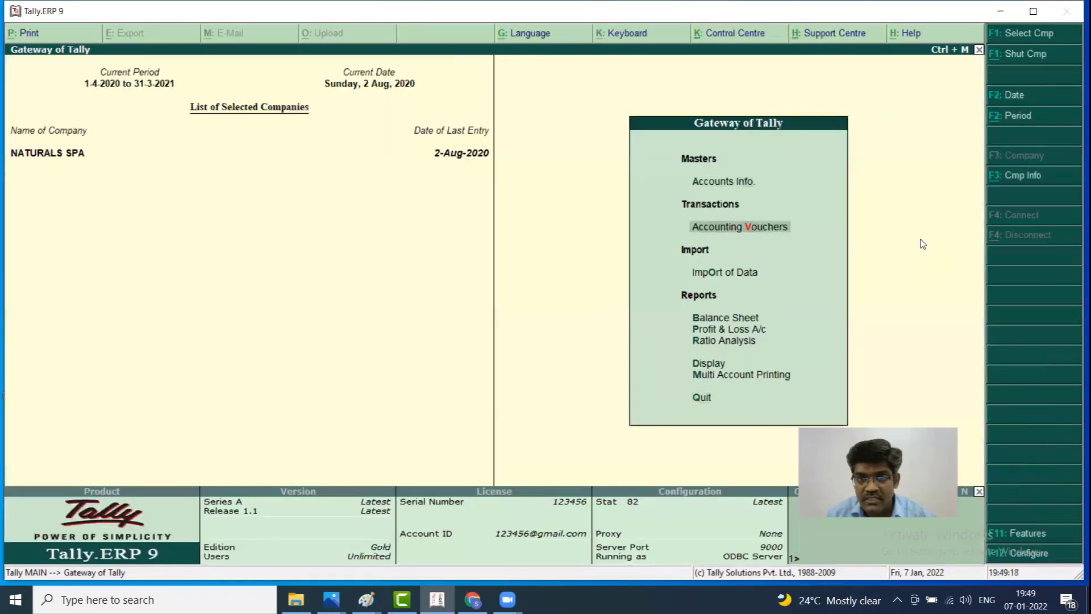
pyautogui.press('Up')
pyautogui.press('Return')
pyautogui.press('pageup')
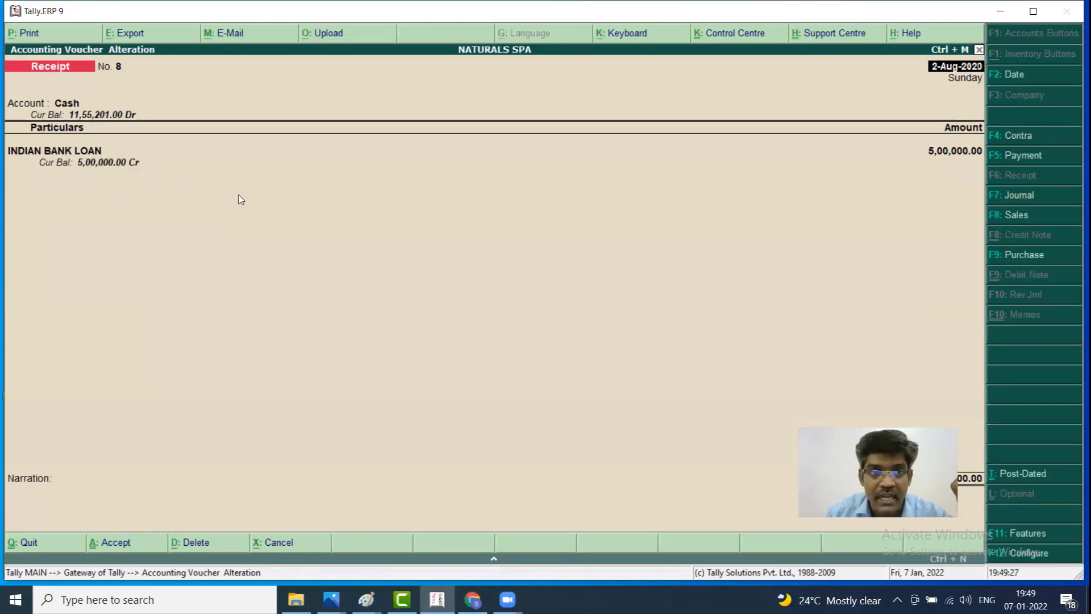
pyautogui.press('pageup')
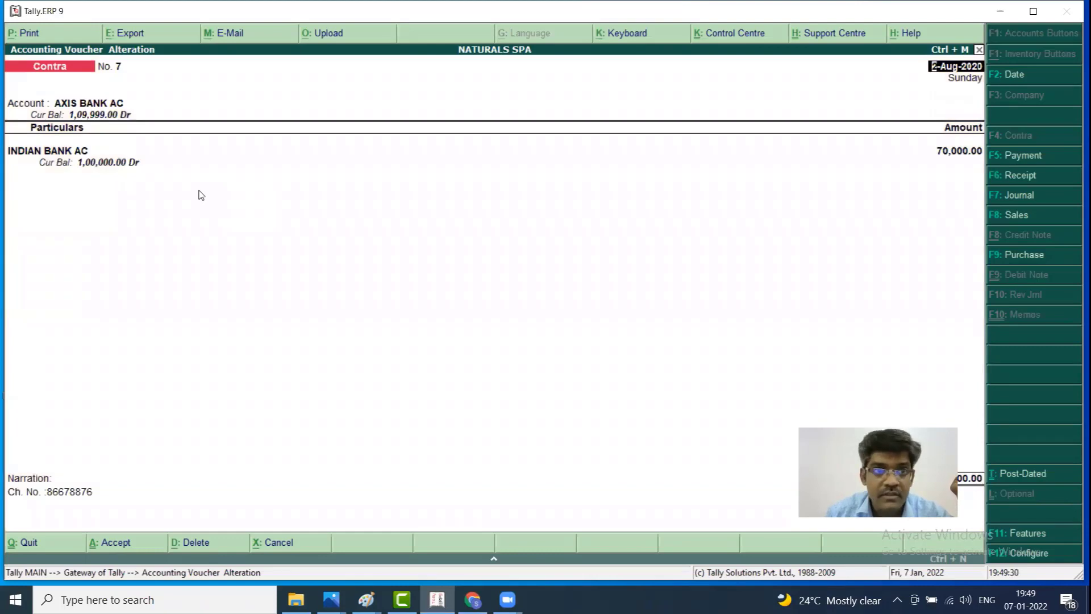
pyautogui.press('pageup')
pyautogui.press('pageup')
pyautogui.press('pageup')
pyautogui.press('pageup')
pyautogui.press('pageup')
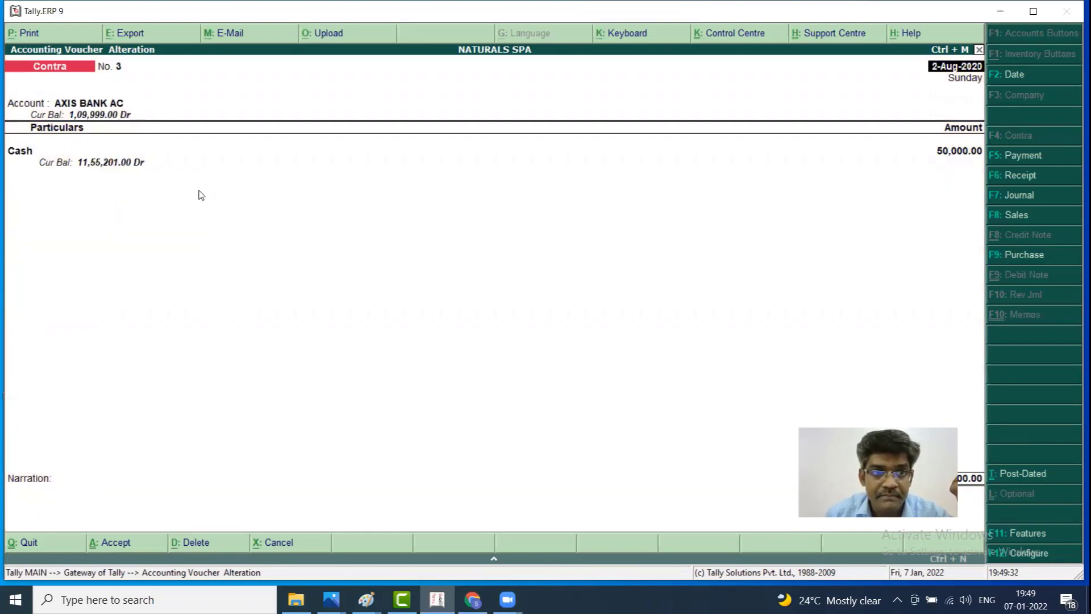
pyautogui.press('pagedown')
pyautogui.press('pagedown')
pyautogui.press('pagedown')
pyautogui.press('pagedown')
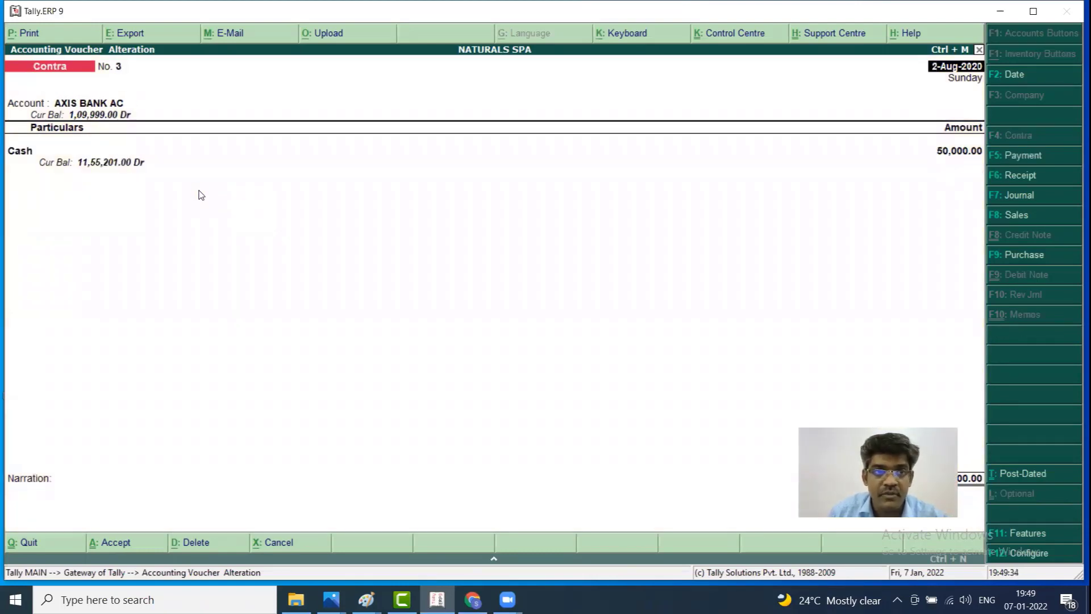
pyautogui.press('pagedown')
pyautogui.press('pageup')
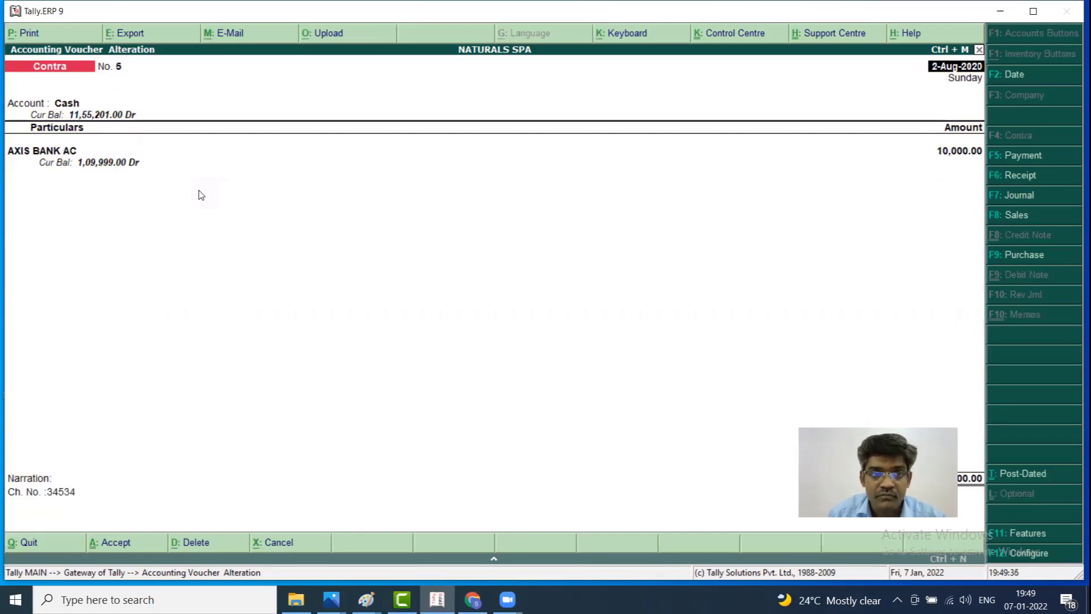
# Quit voucher review, decline exiting Tally, and reopen a blank Contra voucher No. 8
pyautogui.press('Escape')
pyautogui.press('Escape')
pyautogui.press('Return')
pyautogui.press('Escape')
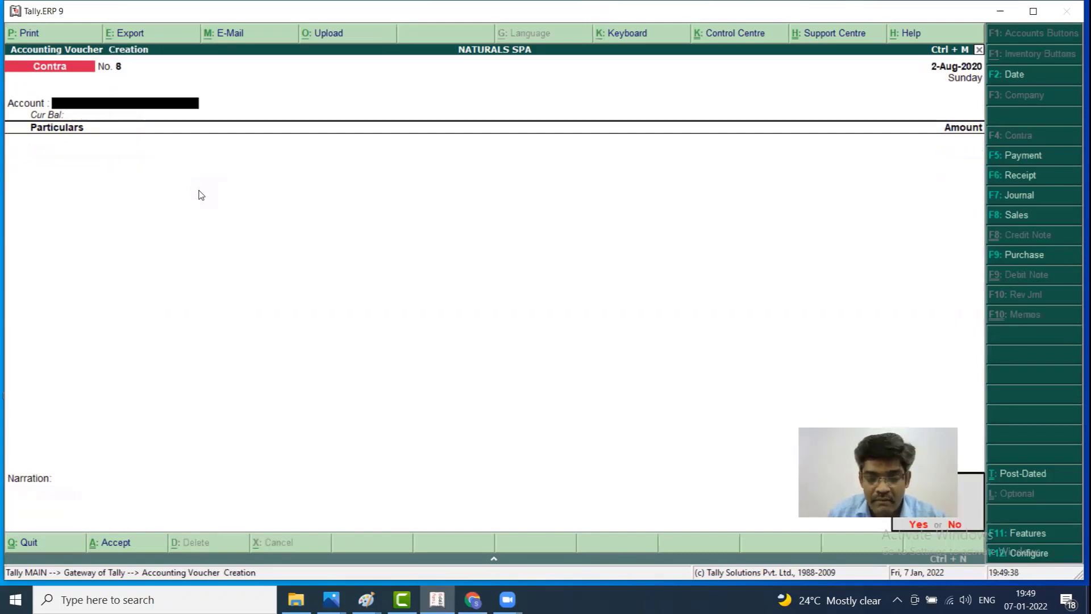
pyautogui.press('Return')
pyautogui.press('Escape')
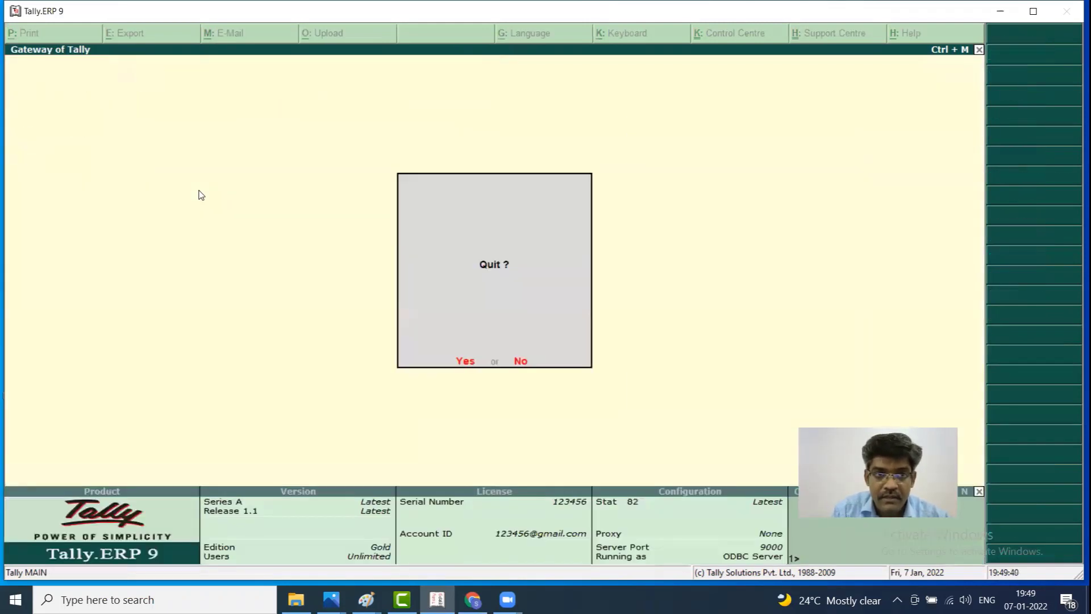
pyautogui.press('n')
pyautogui.press('Down')
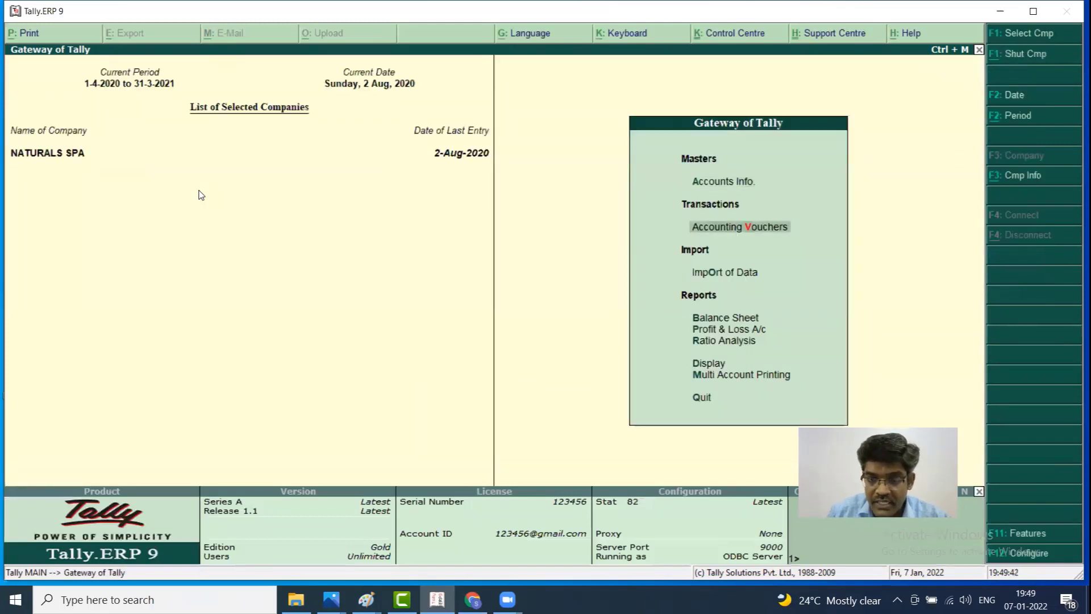
pyautogui.press('Return')
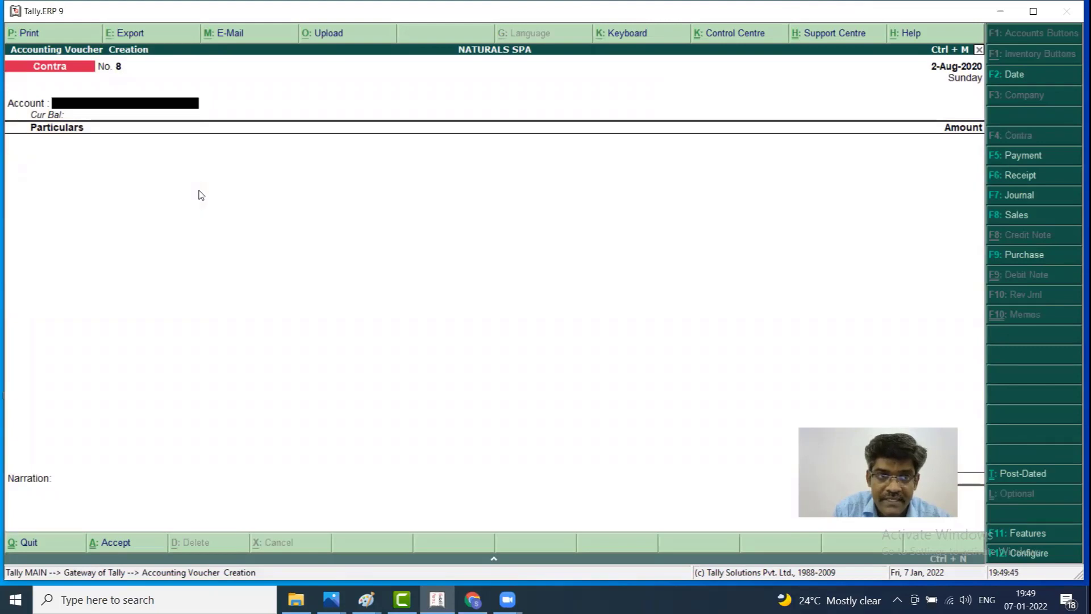
# Record a Receipt of 1,00,000 from INDIAN BANK LOAN into Cash
pyautogui.press('F6')
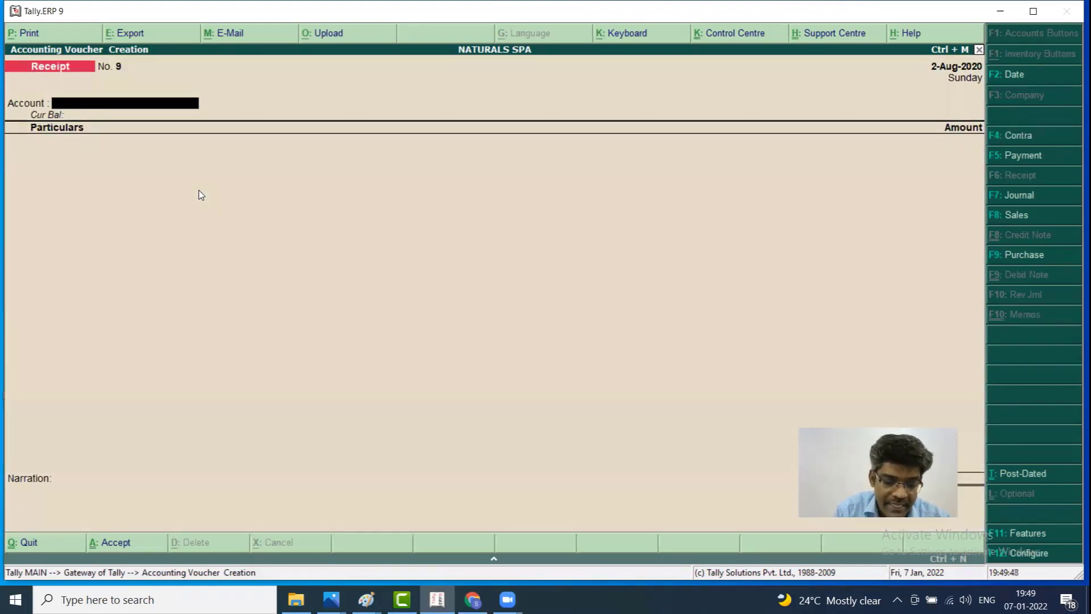
pyautogui.write('CASH')
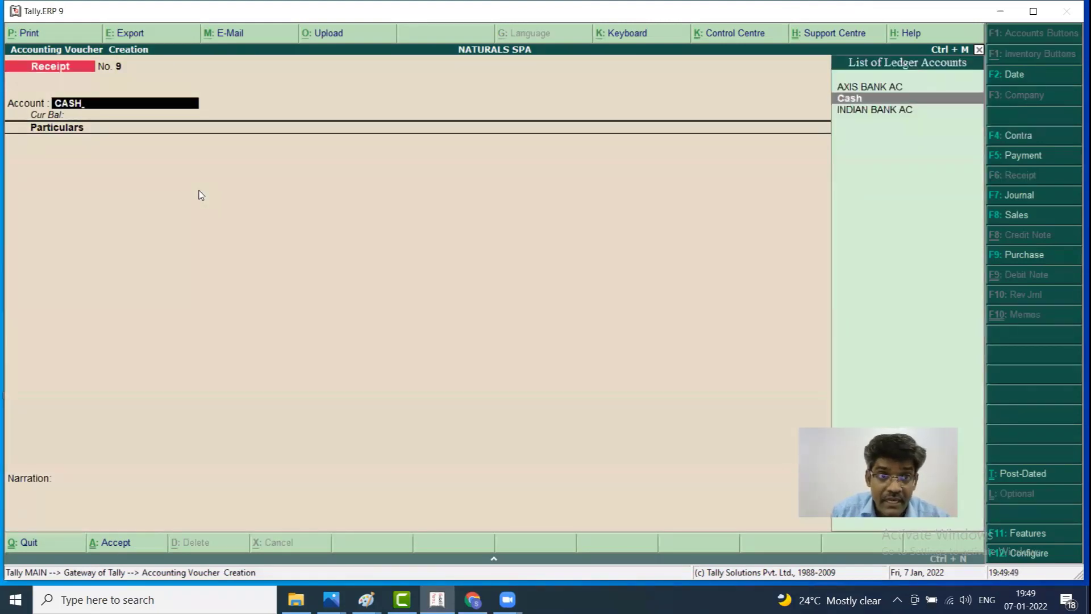
pyautogui.press('Return')
pyautogui.write('IN')
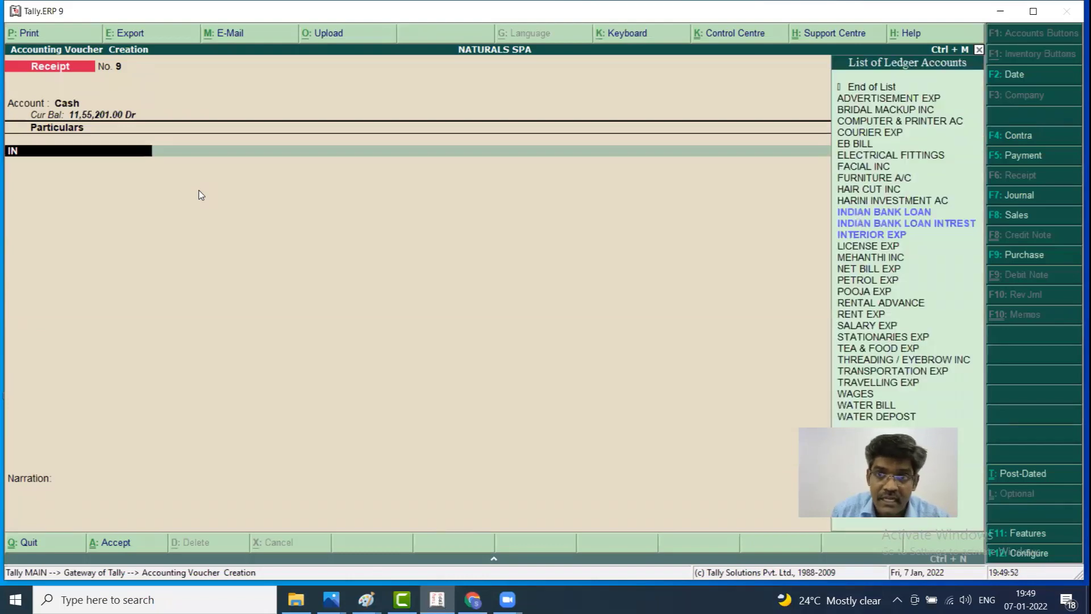
pyautogui.press('Return')
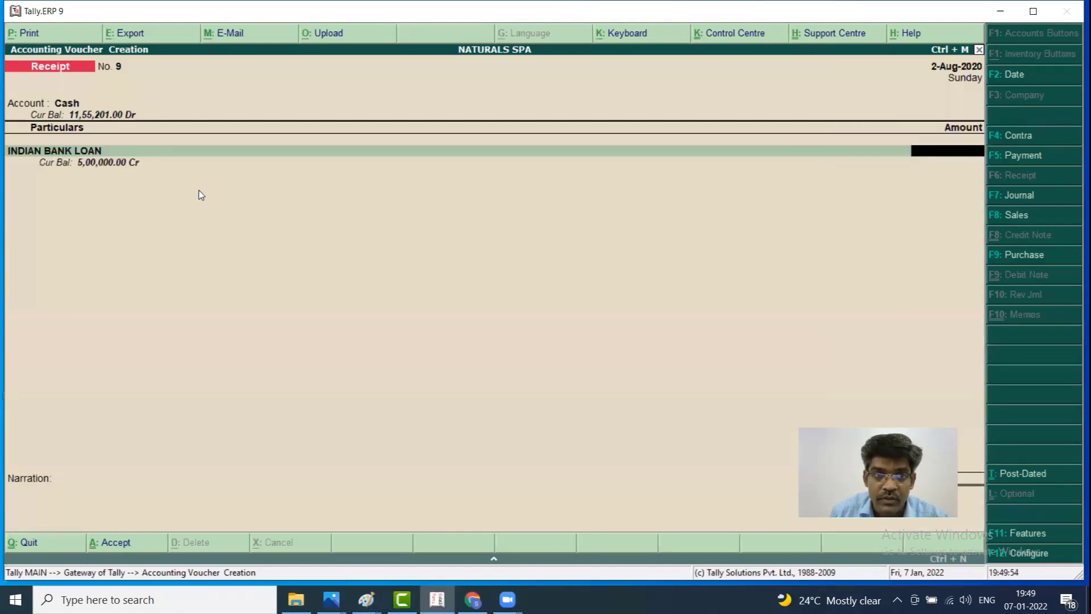
pyautogui.write('100000')
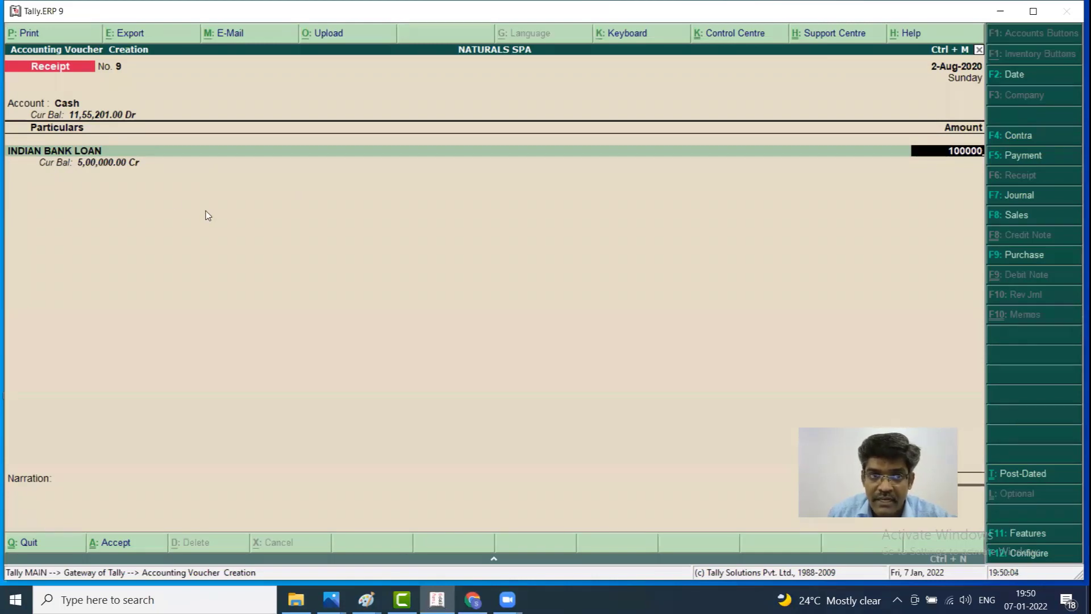
pyautogui.press('Return')
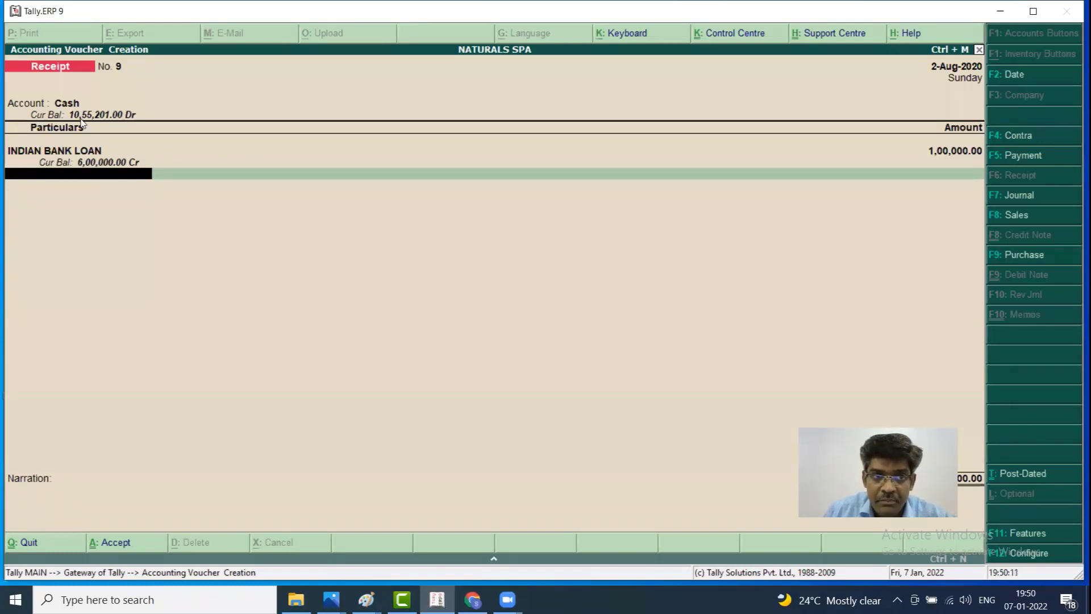
pyautogui.press('Return')
pyautogui.press('Return')
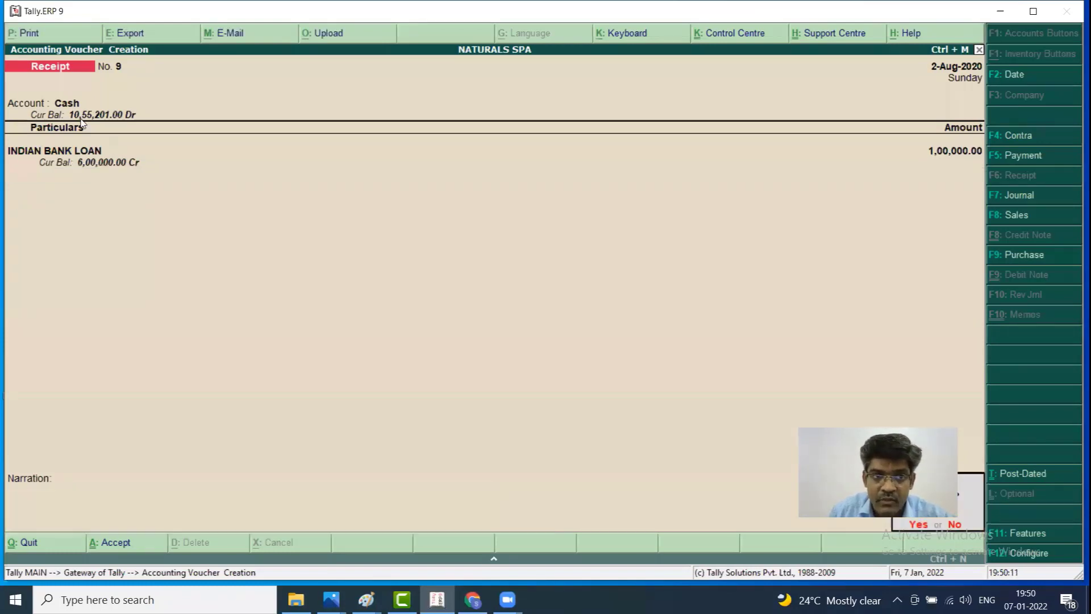
pyautogui.press('Return')
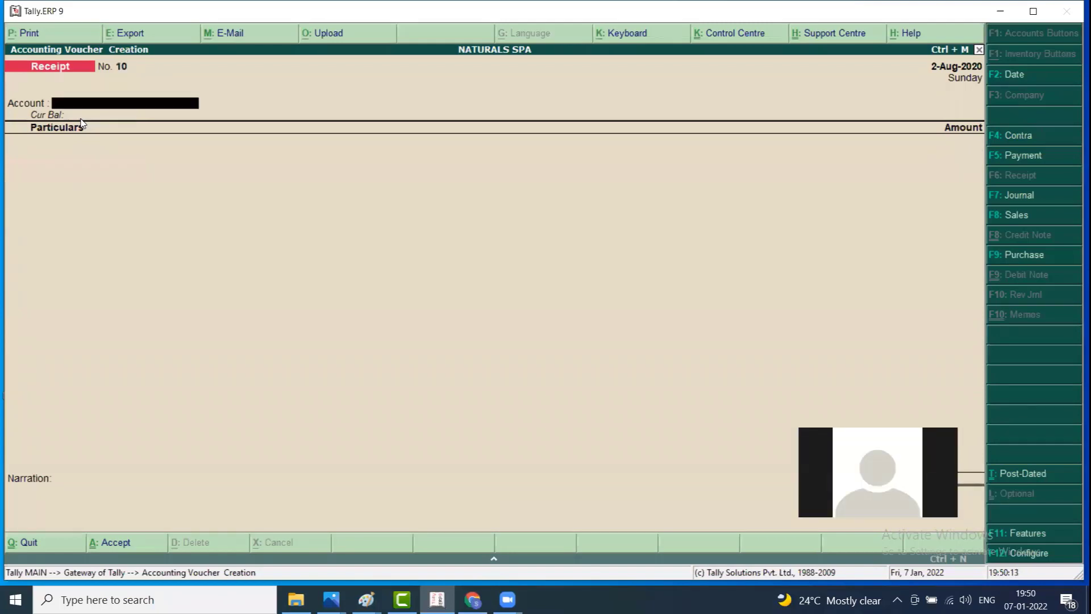
# Abandon the next unfinished receipt and return to the Gateway of Tally
pyautogui.write('cash')
pyautogui.press('Return')
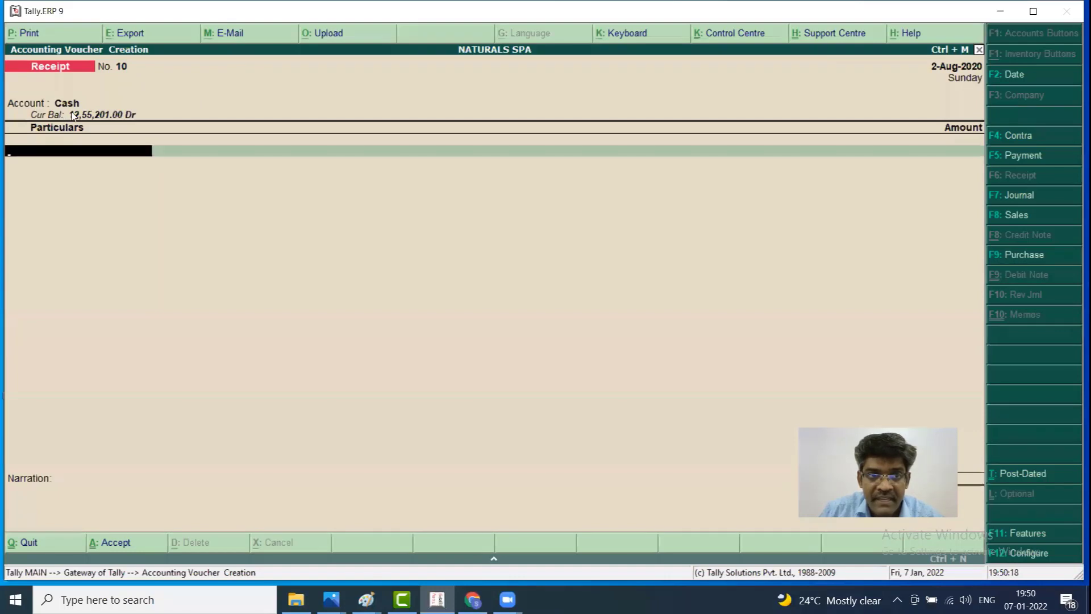
pyautogui.press('BackSpace')
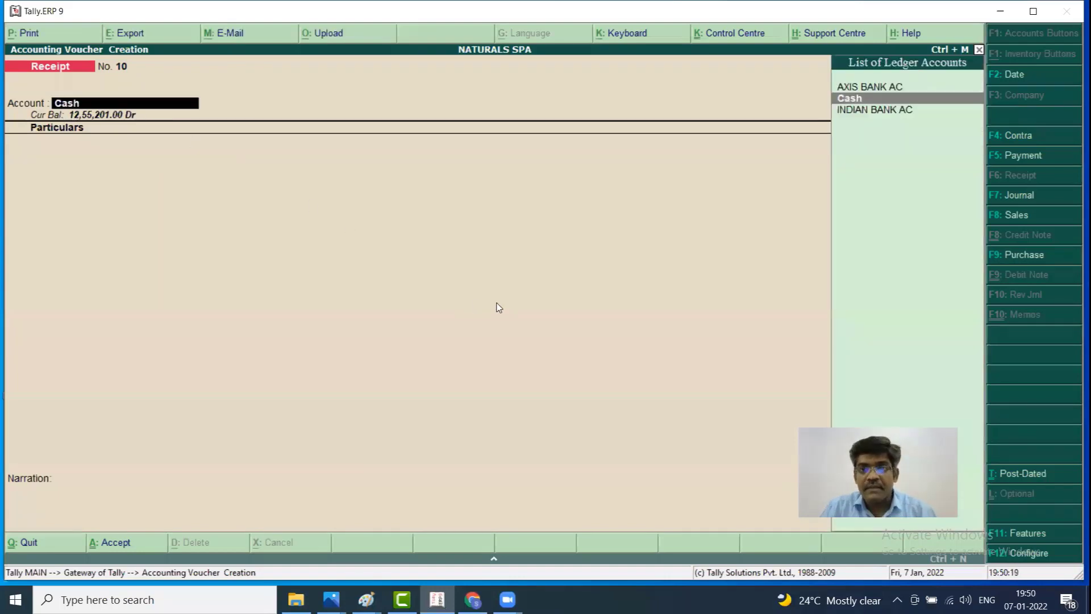
pyautogui.press('BackSpace')
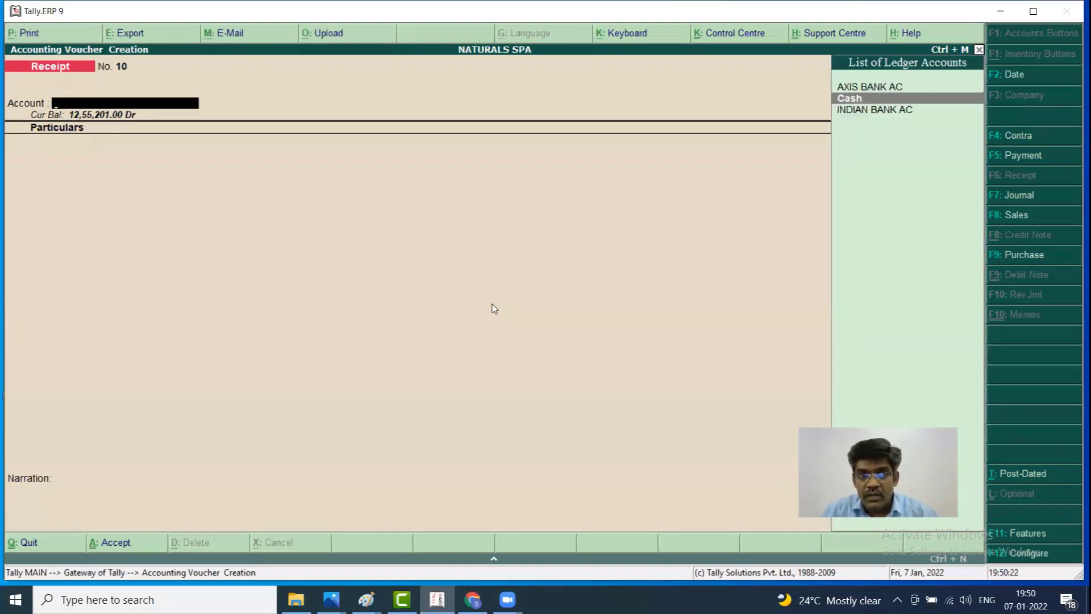
pyautogui.press('Escape')
pyautogui.press('y')
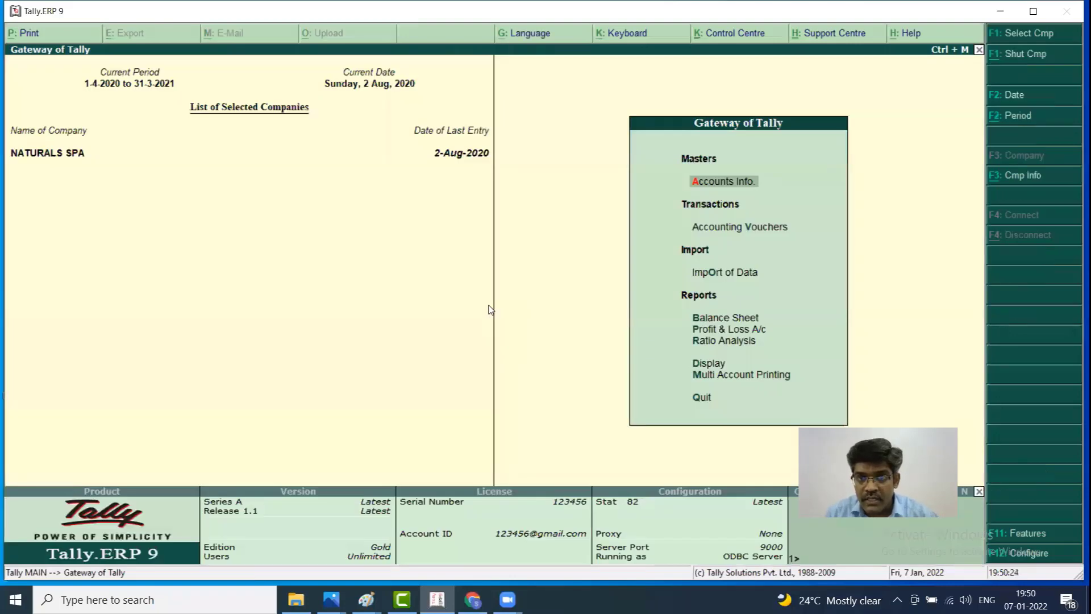
pyautogui.press('Down')
# Open Ledger Creation under Accounts Info and quit it without saving a ledger
pyautogui.press('Up')
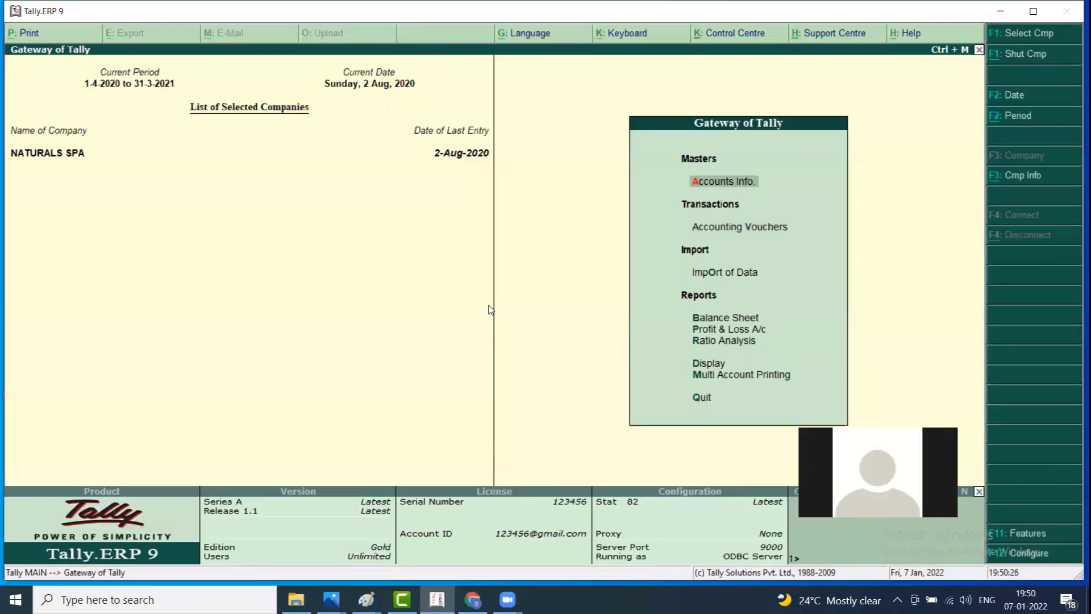
pyautogui.press('Return')
pyautogui.press('Down')
pyautogui.press('Return')
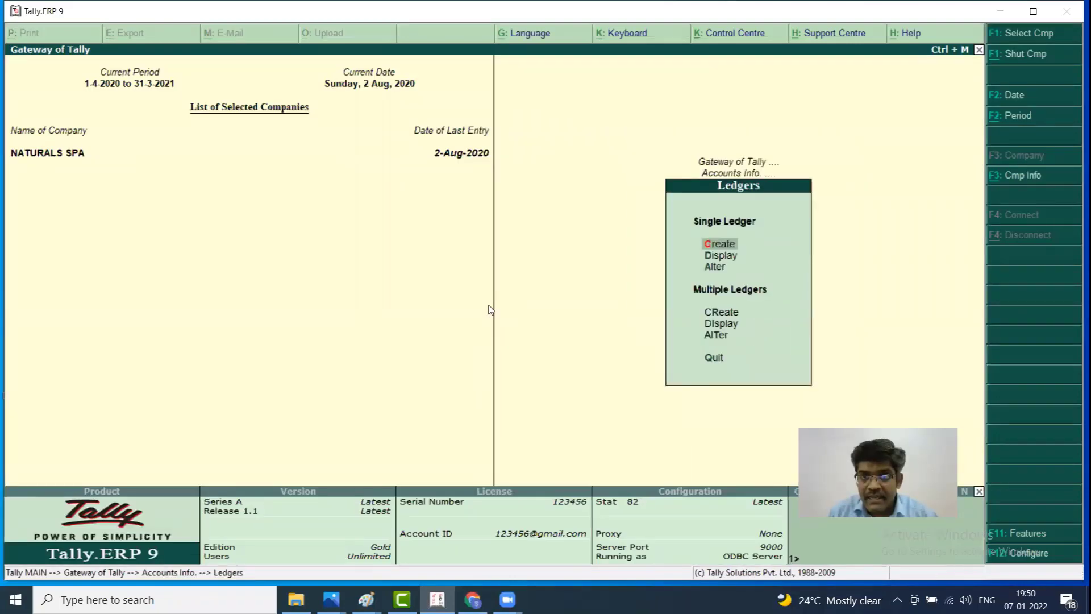
pyautogui.press('Return')
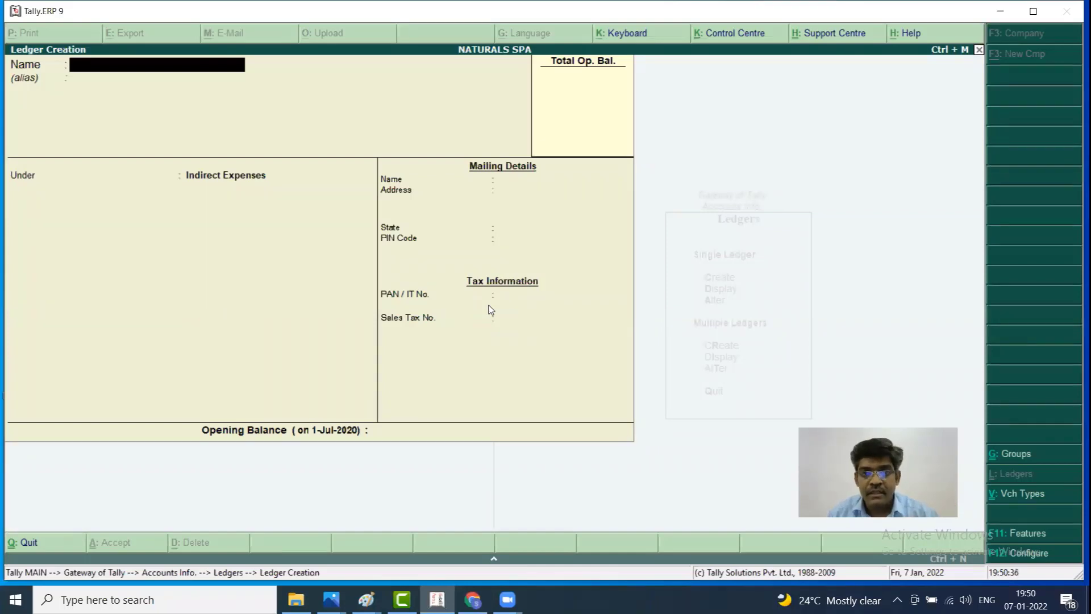
pyautogui.press('Escape')
pyautogui.press('y')
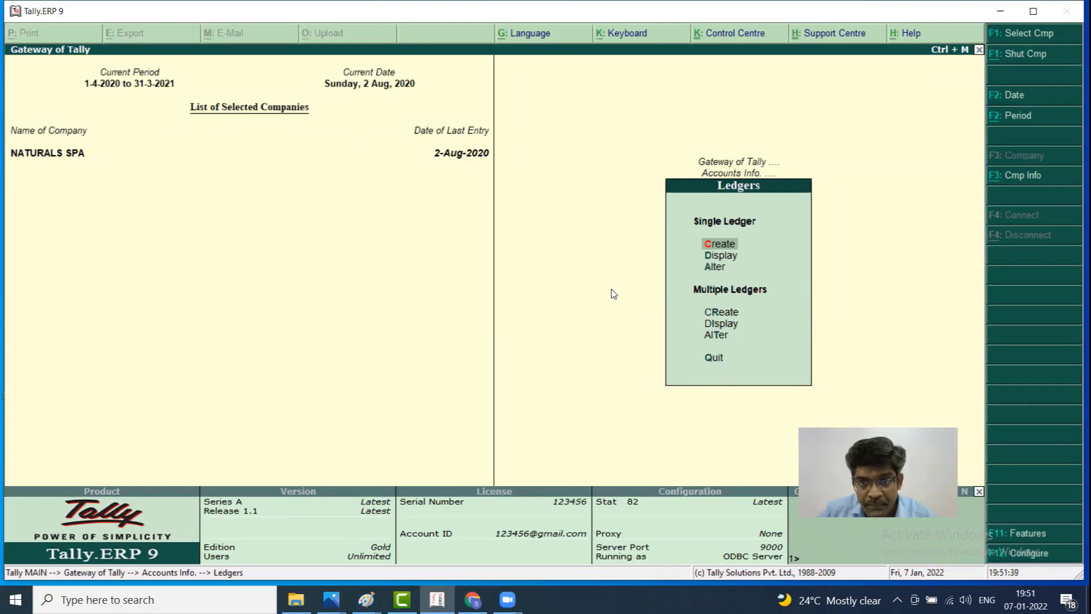
# Open the Balance Sheet and expand it to the detailed view
pyautogui.press('Escape')
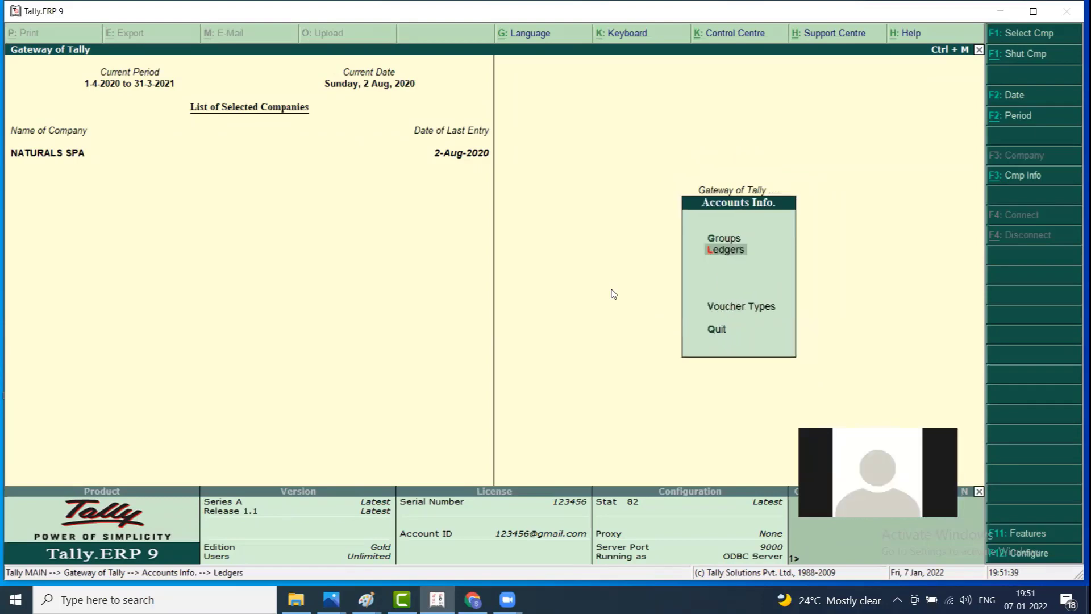
pyautogui.press('Escape')
pyautogui.press('Down')
pyautogui.press('Down')
pyautogui.press('Down')
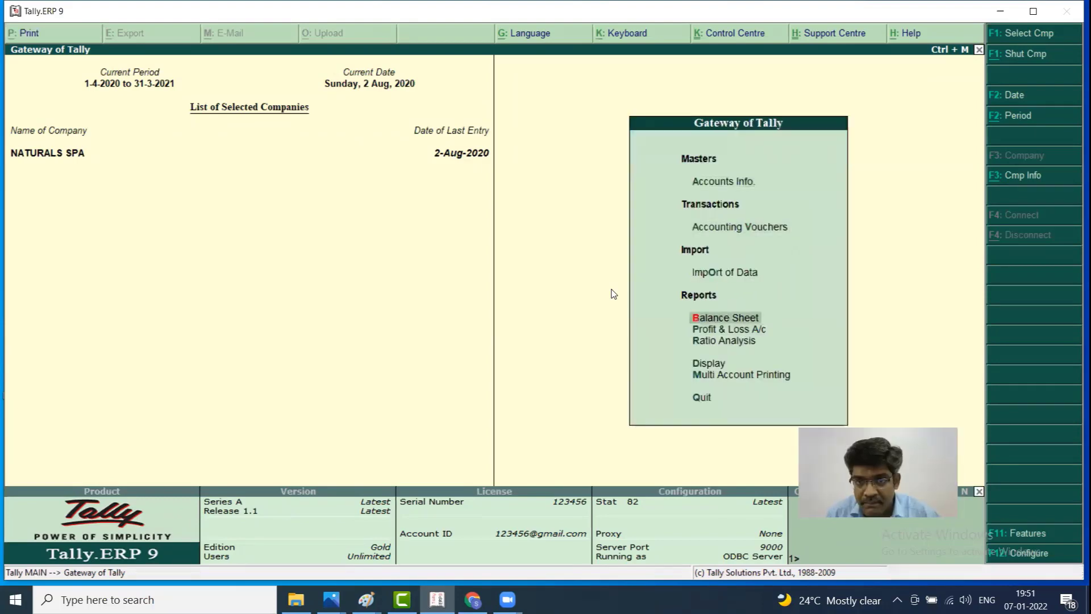
pyautogui.press('Return')
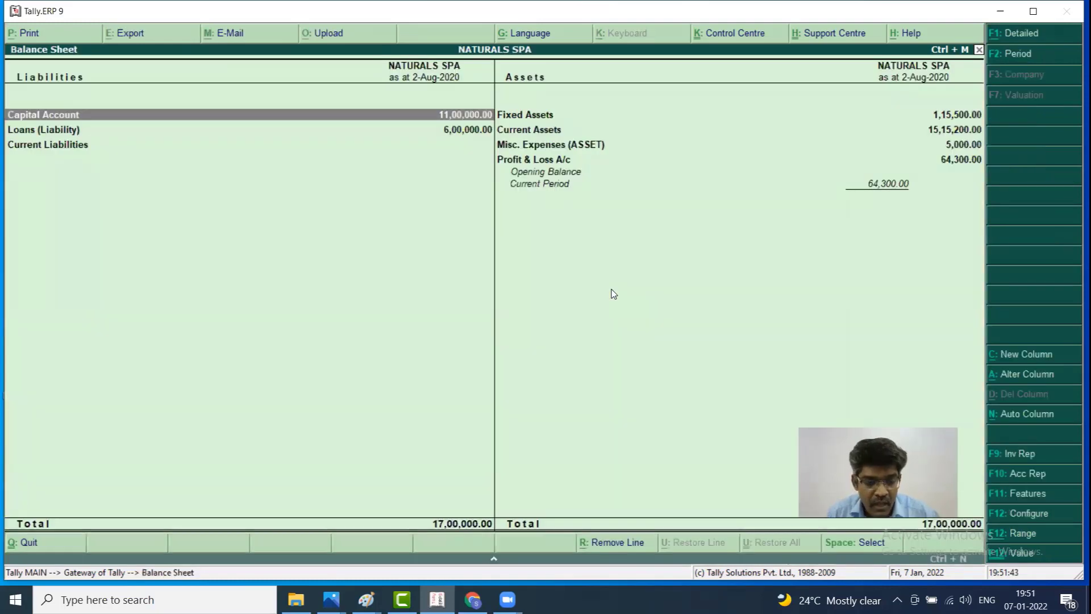
pyautogui.hotkey('alt', 'F1')
pyautogui.press('Down')
pyautogui.press('Down')
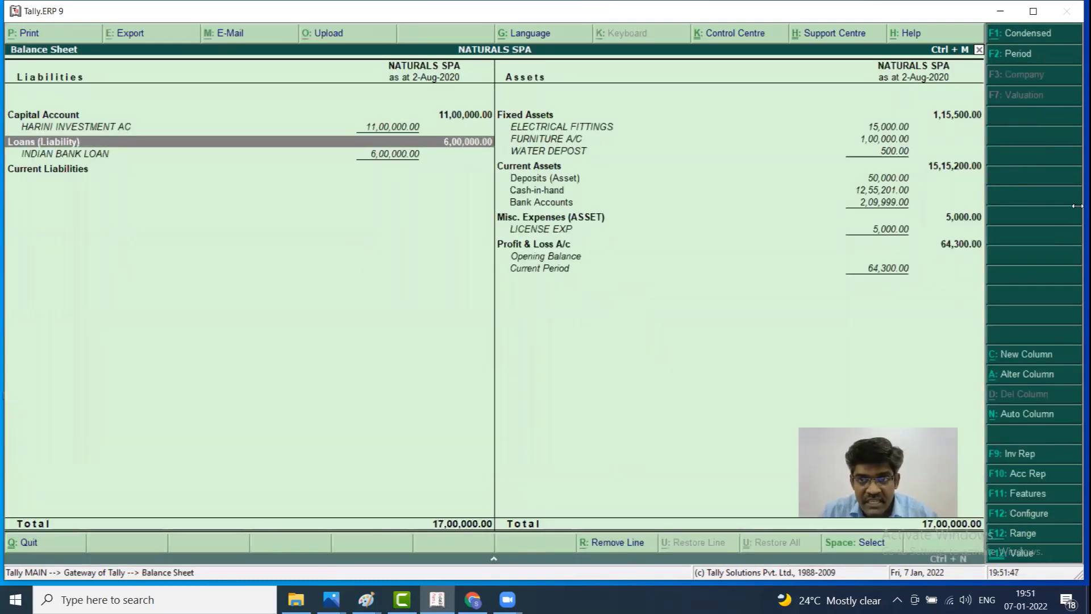
# Check the Cash-in-hand 12,55,201 and INDIAN BANK LOAN 6,00,000 balances
pyautogui.click(548, 192)
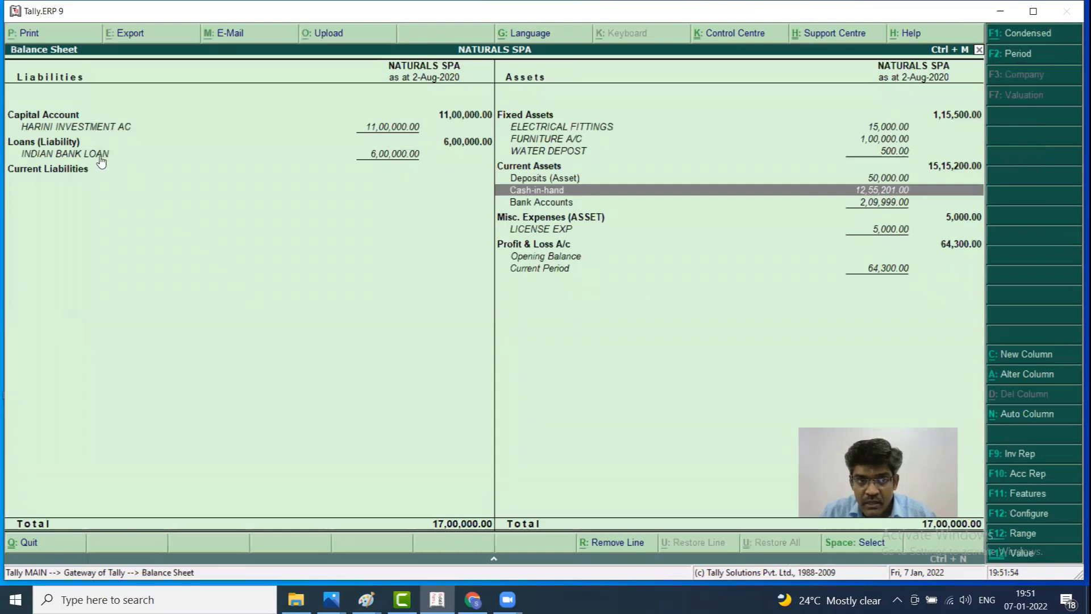
pyautogui.click(98, 157)
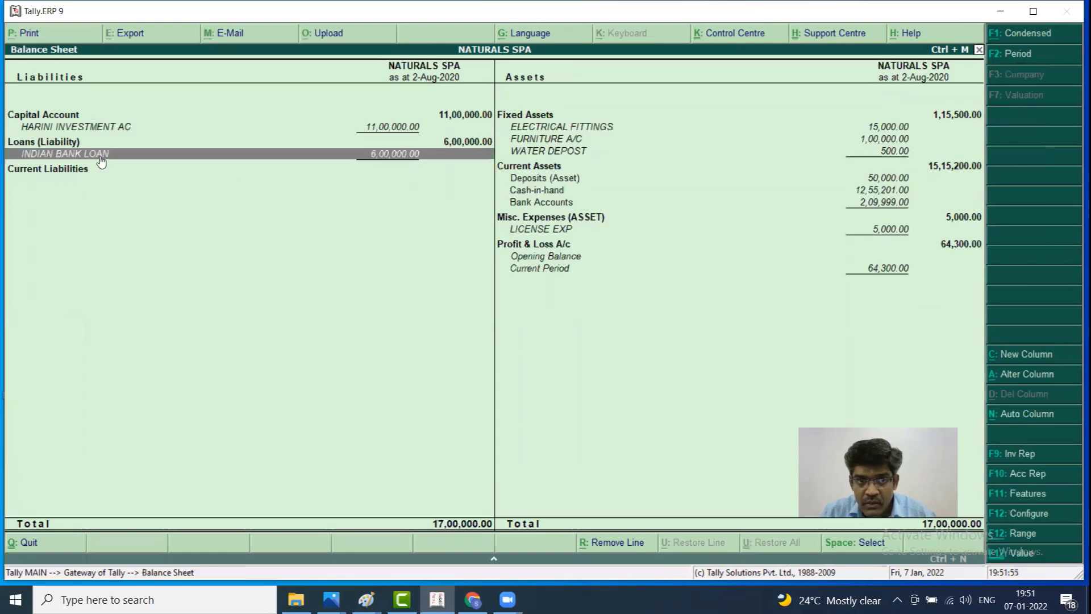
pyautogui.click(549, 193)
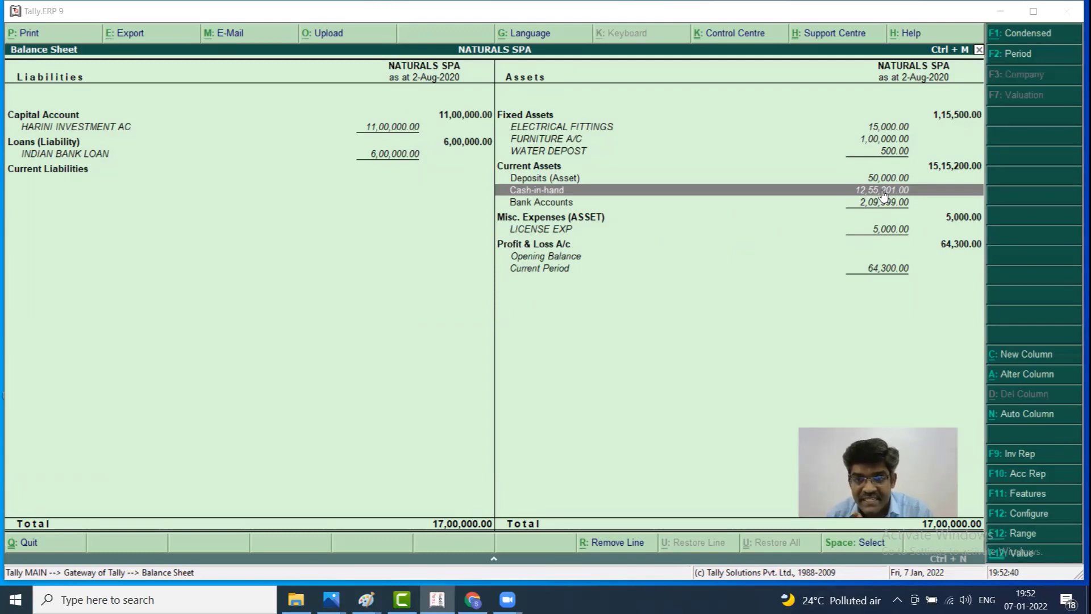
pyautogui.click(79, 156)
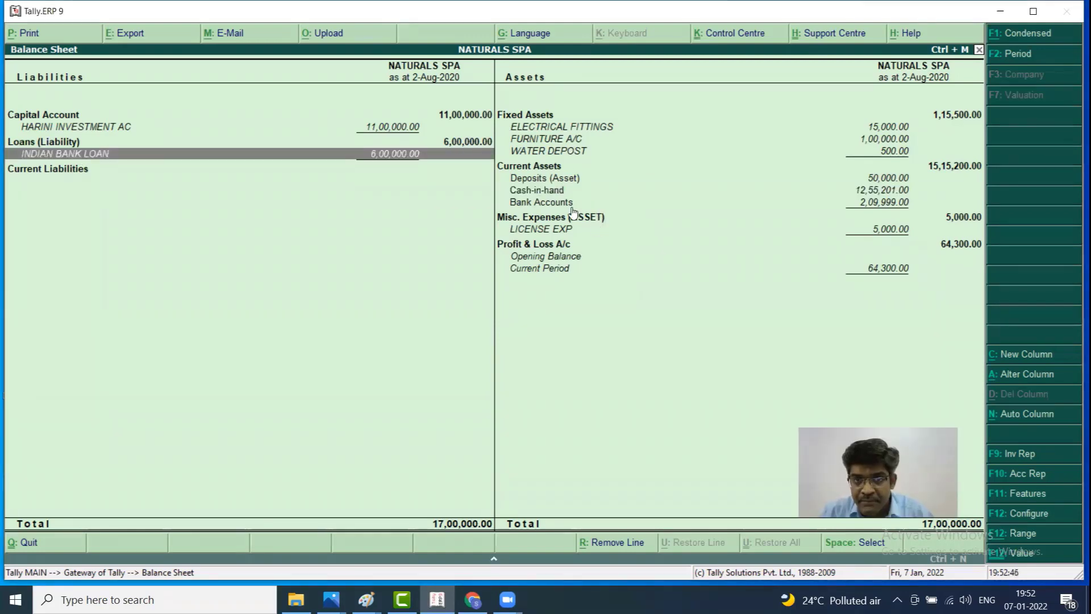
pyautogui.click(546, 192)
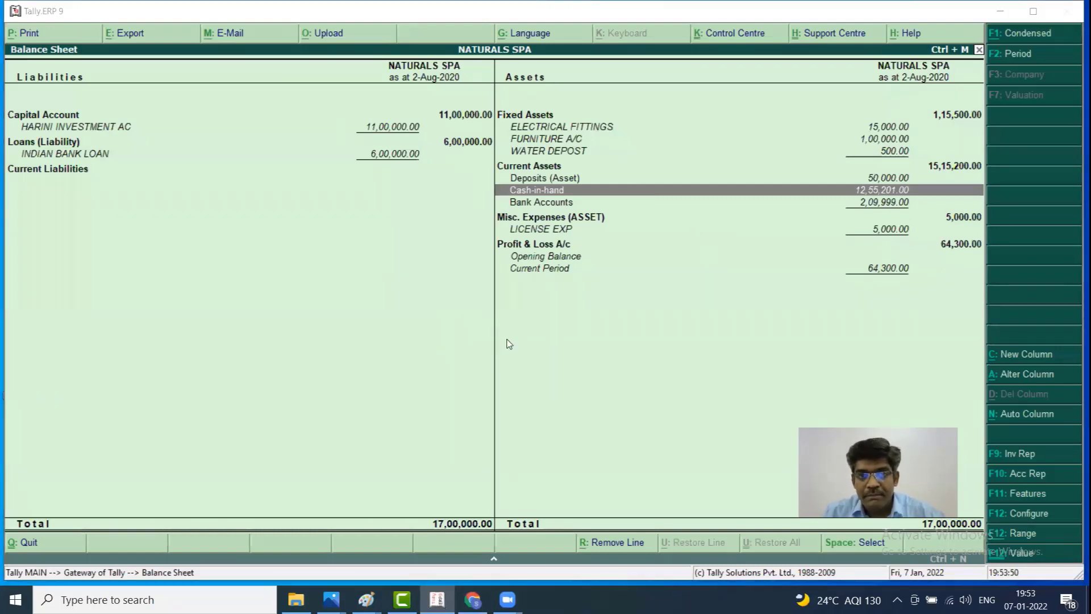
# Leave the Balance Sheet, open Accounting Vouchers and set the voucher date to 1.9.2020
pyautogui.click(642, 390)
pyautogui.press('Escape')
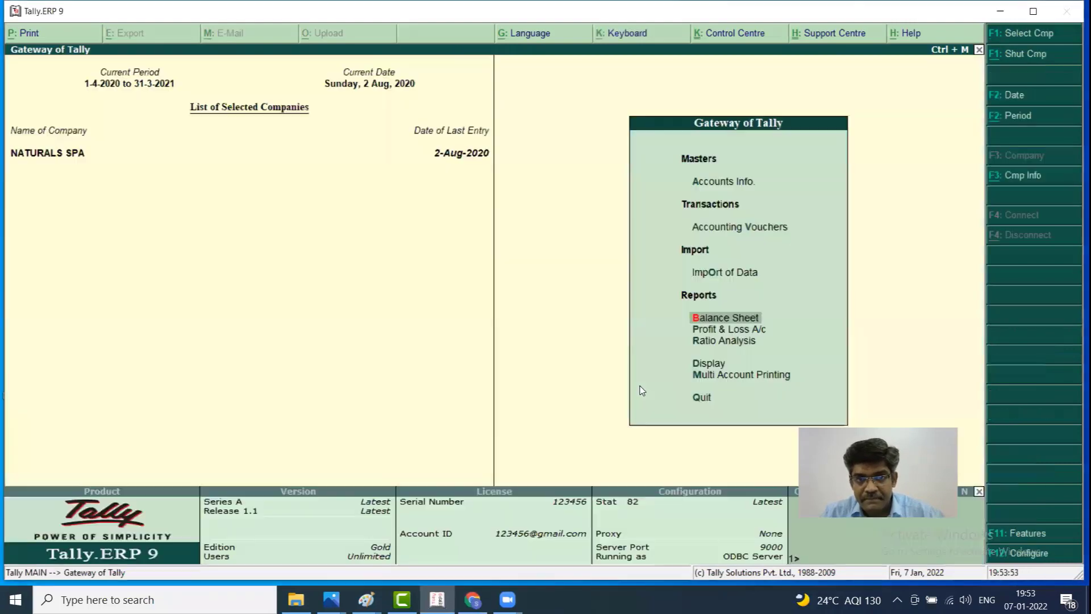
pyautogui.press('Up')
pyautogui.press('Up')
pyautogui.press('Up')
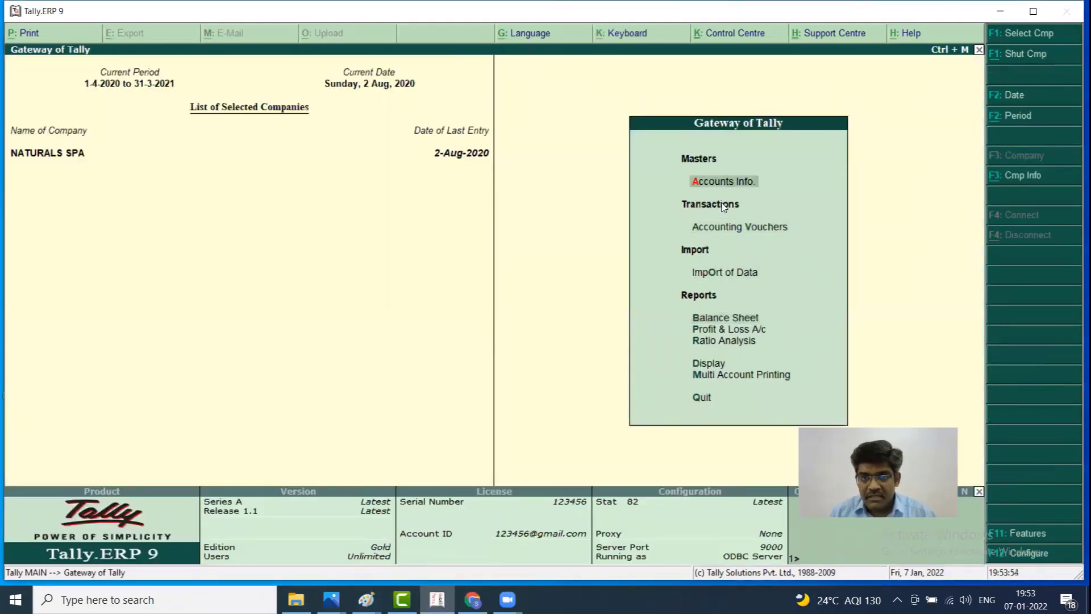
pyautogui.press('Down')
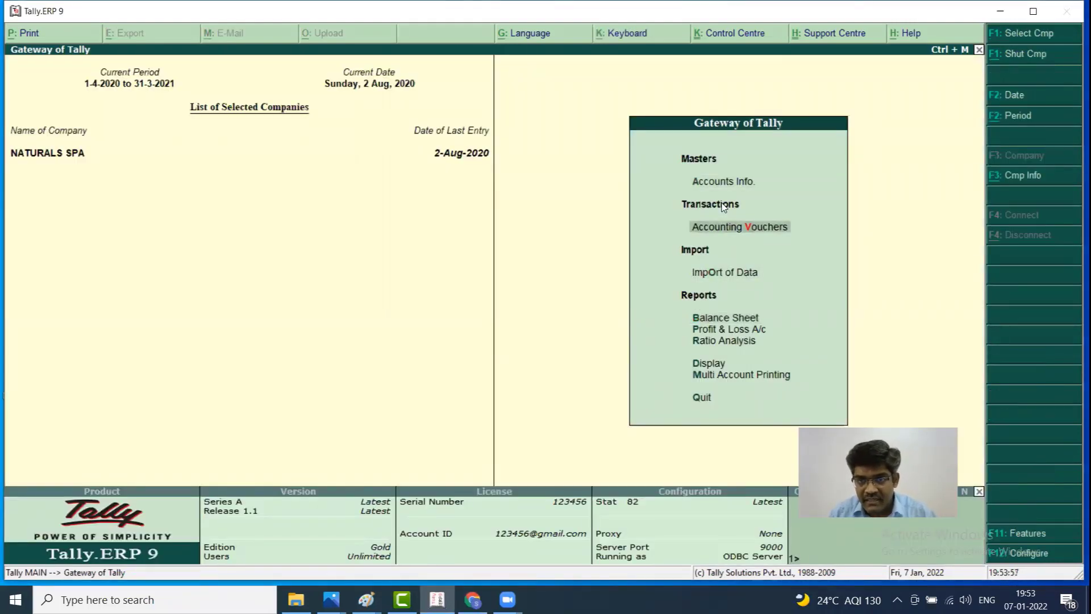
pyautogui.press('Return')
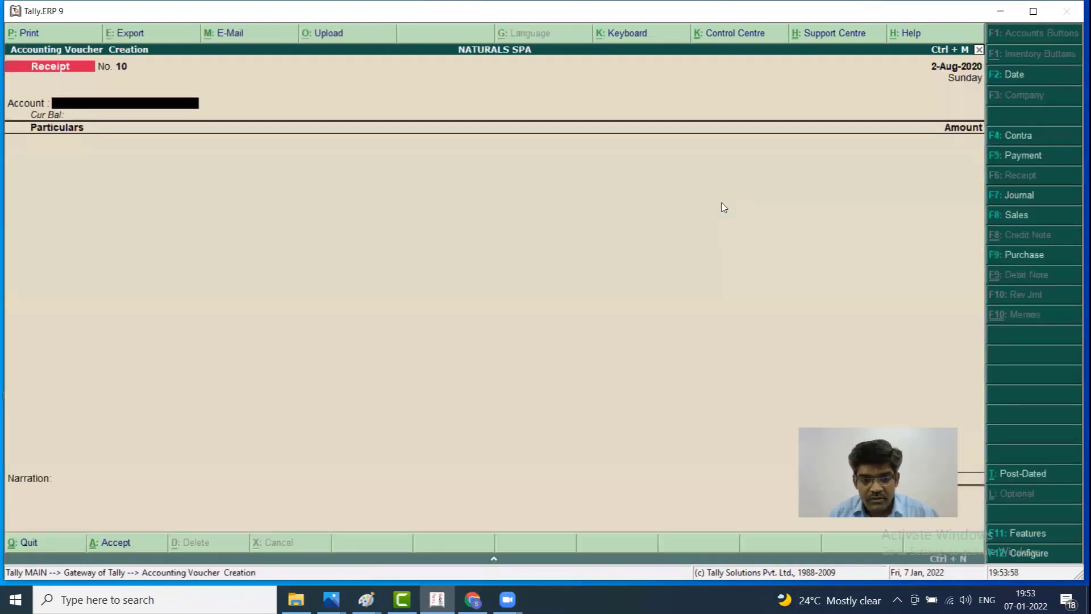
pyautogui.press('F2')
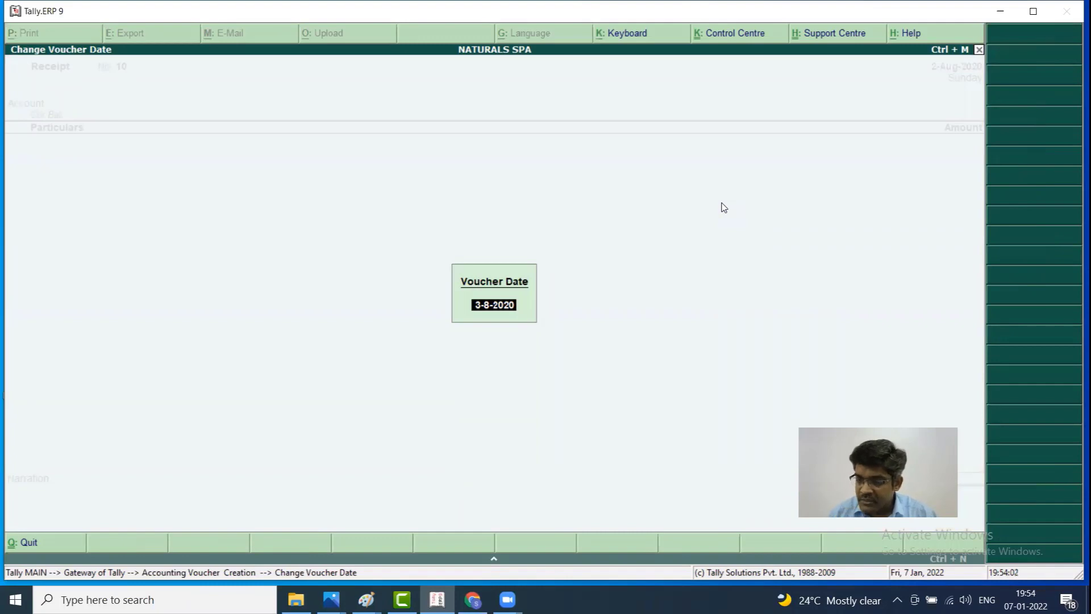
pyautogui.press('BackSpace')
pyautogui.write('1.')
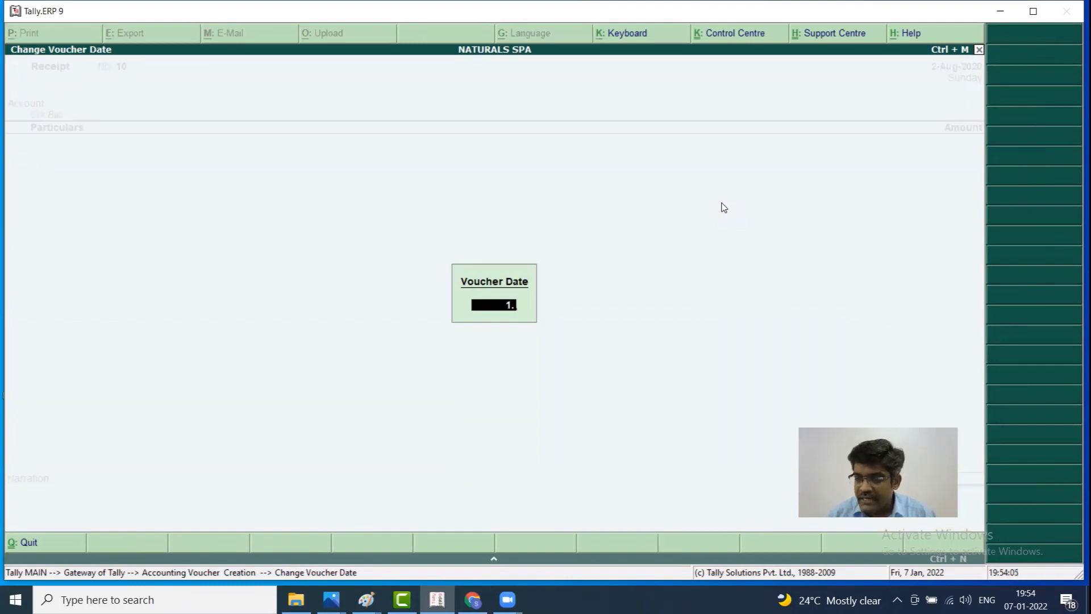
pyautogui.write('9')
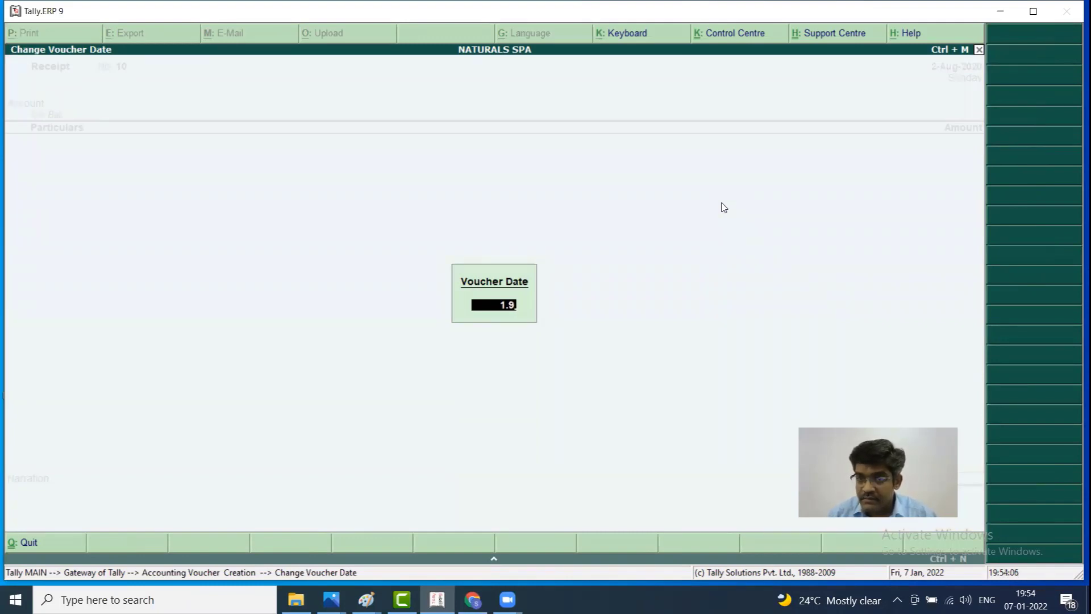
pyautogui.write('.2020')
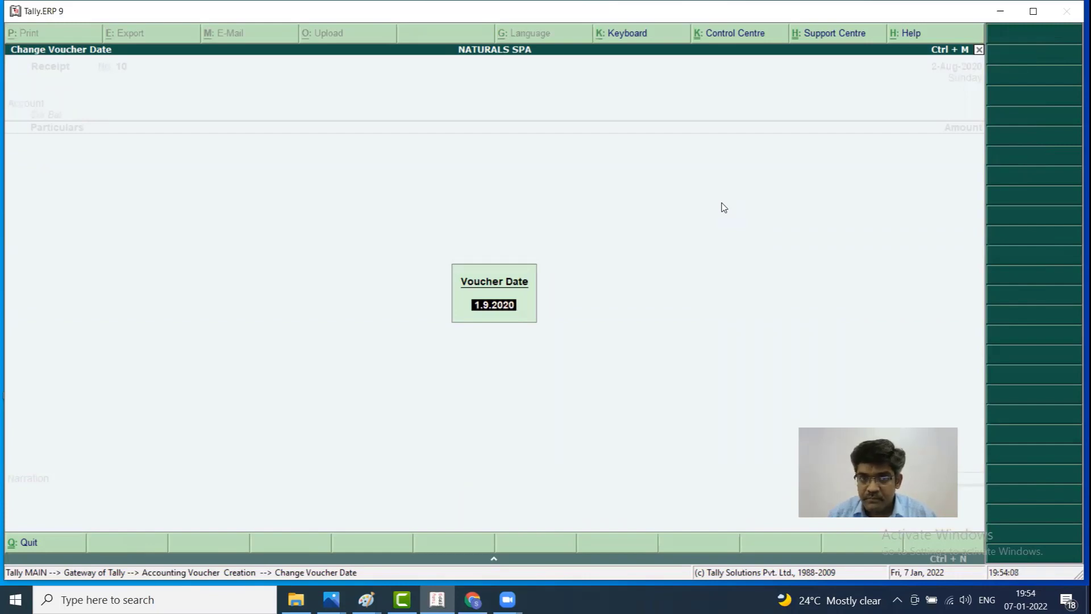
pyautogui.press('Return')
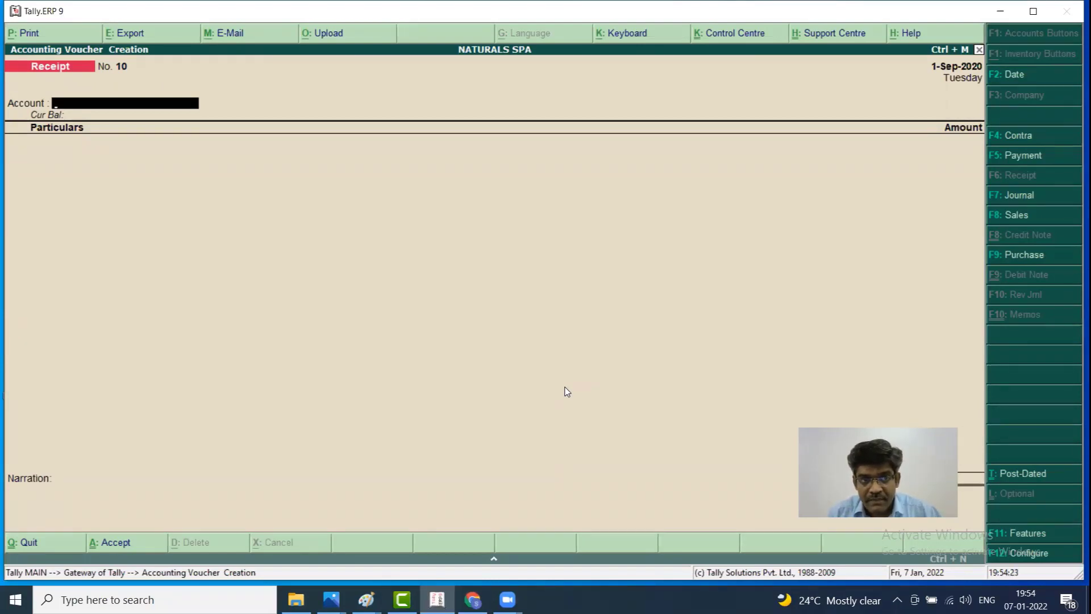
# Enter a Payment voucher paying 5,000 from Cash to INDIAN BANK LOAN INTREST and save it
pyautogui.press('F5')
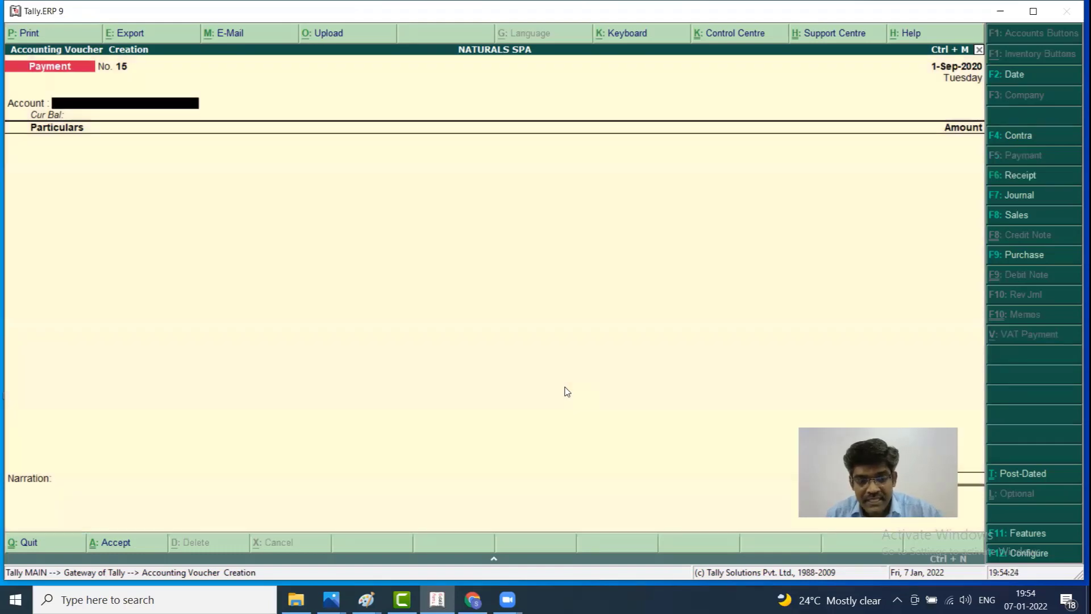
pyautogui.write('CA')
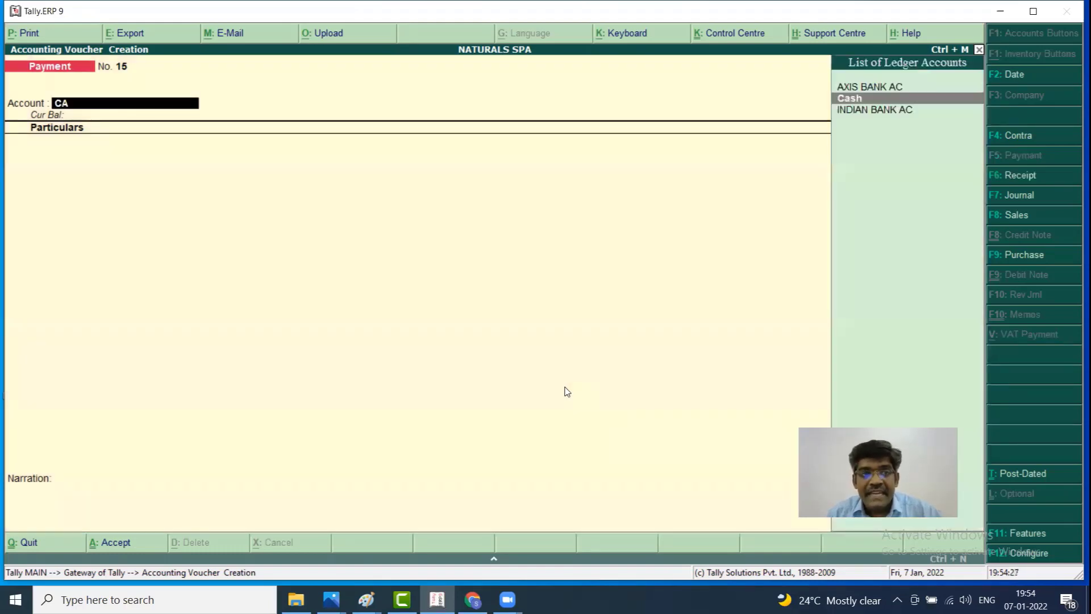
pyautogui.press('Return')
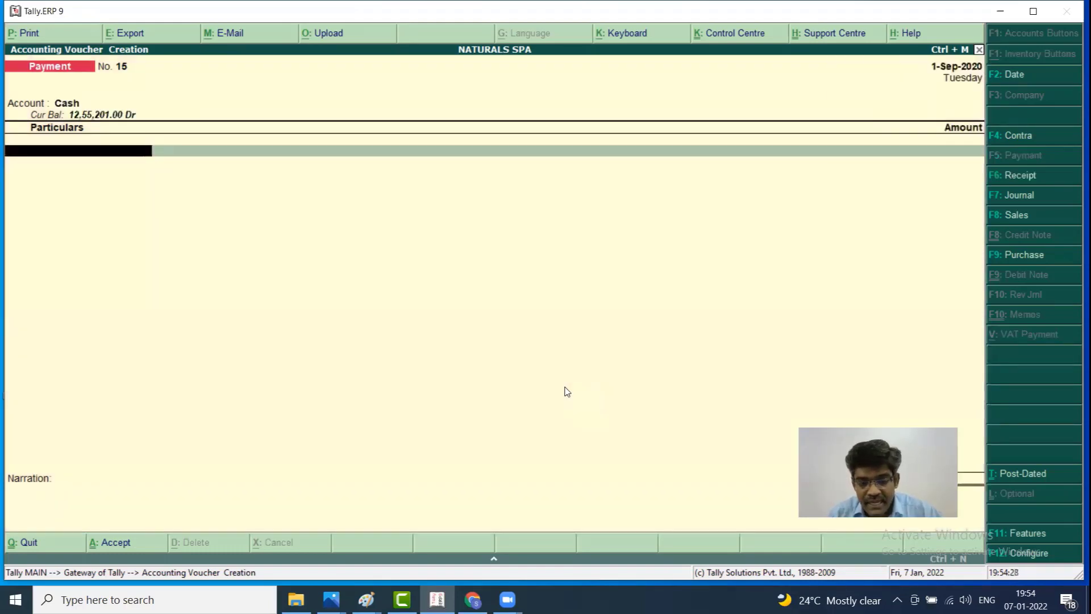
pyautogui.write('INDI')
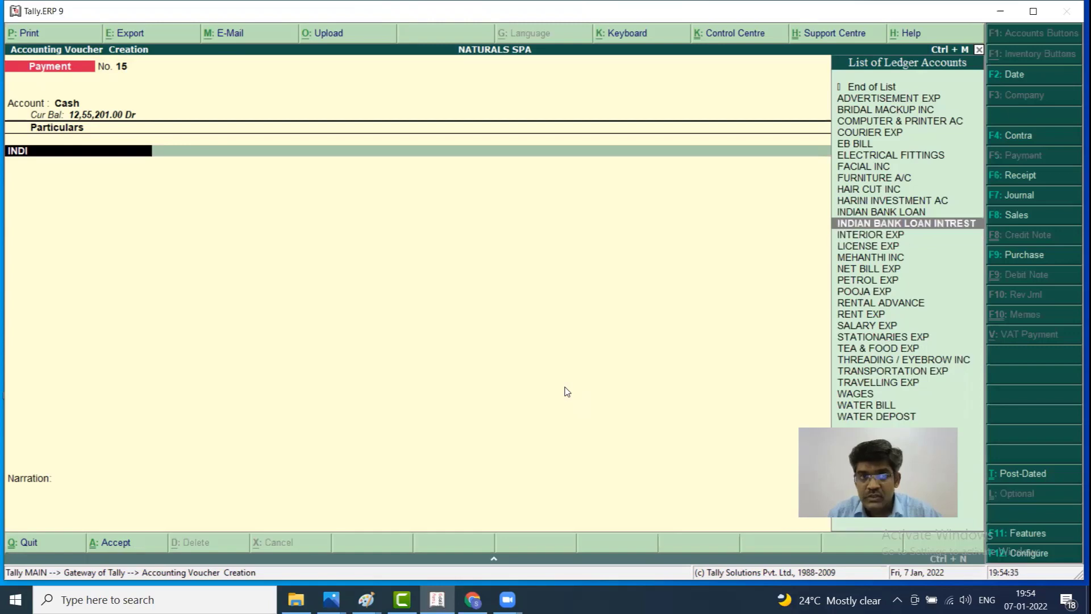
pyautogui.press('Return')
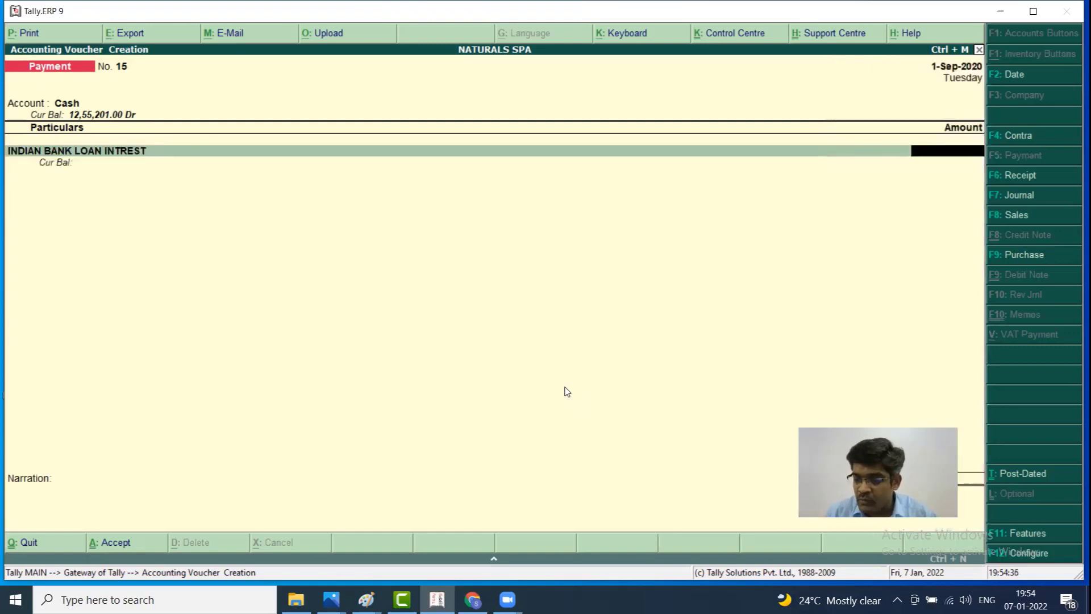
pyautogui.write('5000')
pyautogui.press('Return')
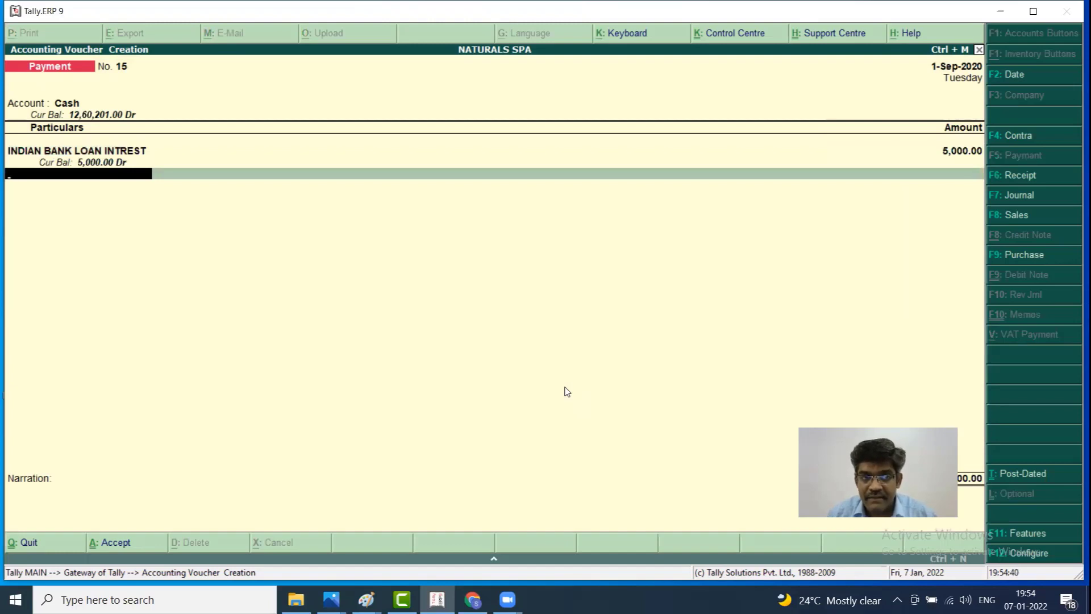
pyautogui.press('Return')
pyautogui.press('Return')
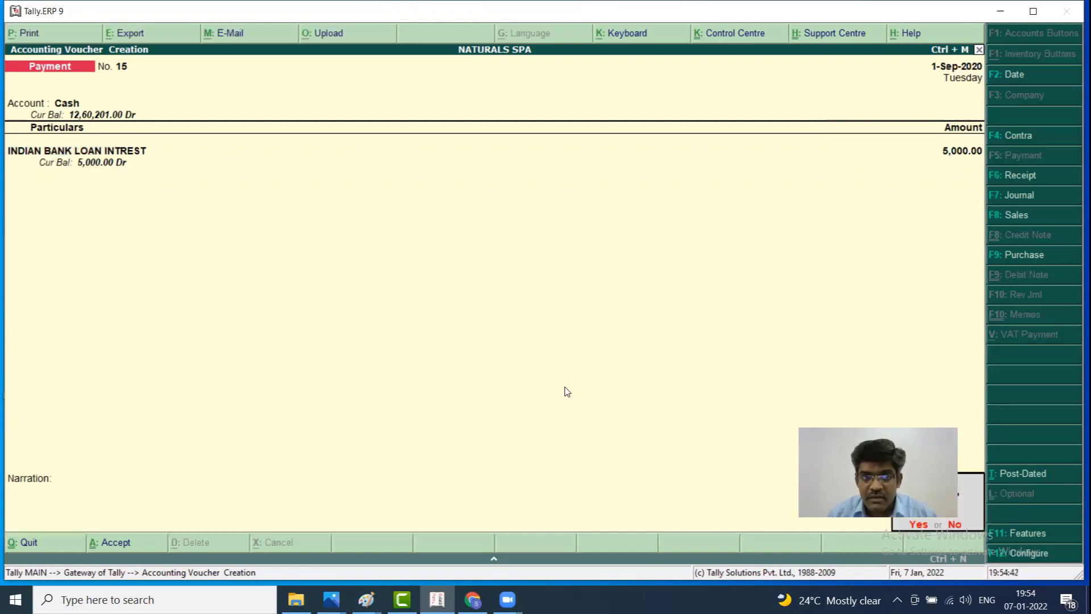
pyautogui.press('Return')
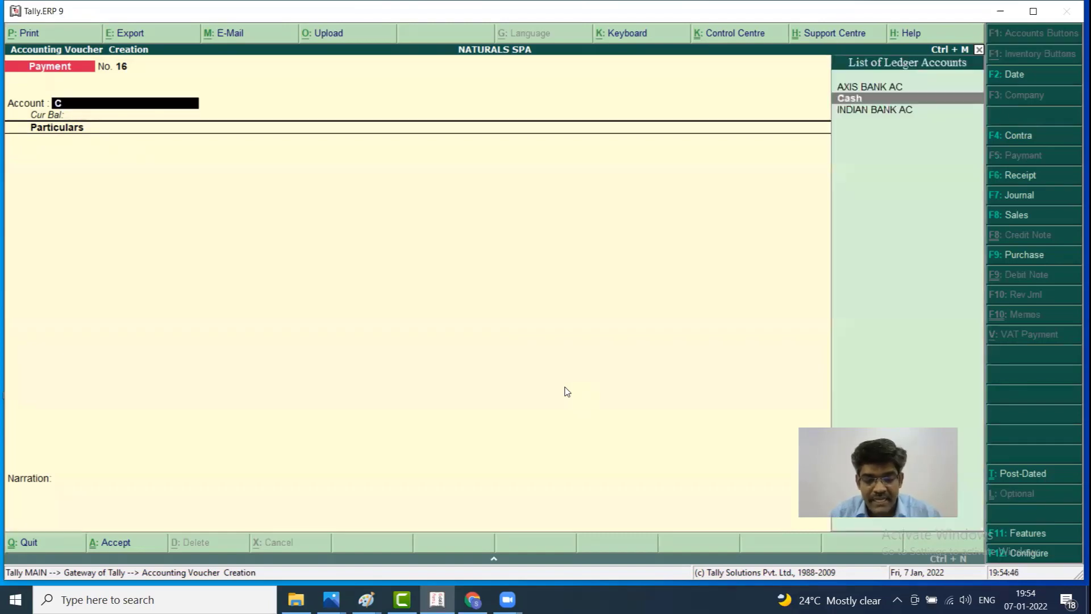
# Enter Payment No. 16: 1,00,000 from Cash to INDIAN BANK LOAN, up to the save prompt
pyautogui.write('cas')
pyautogui.press('Return')
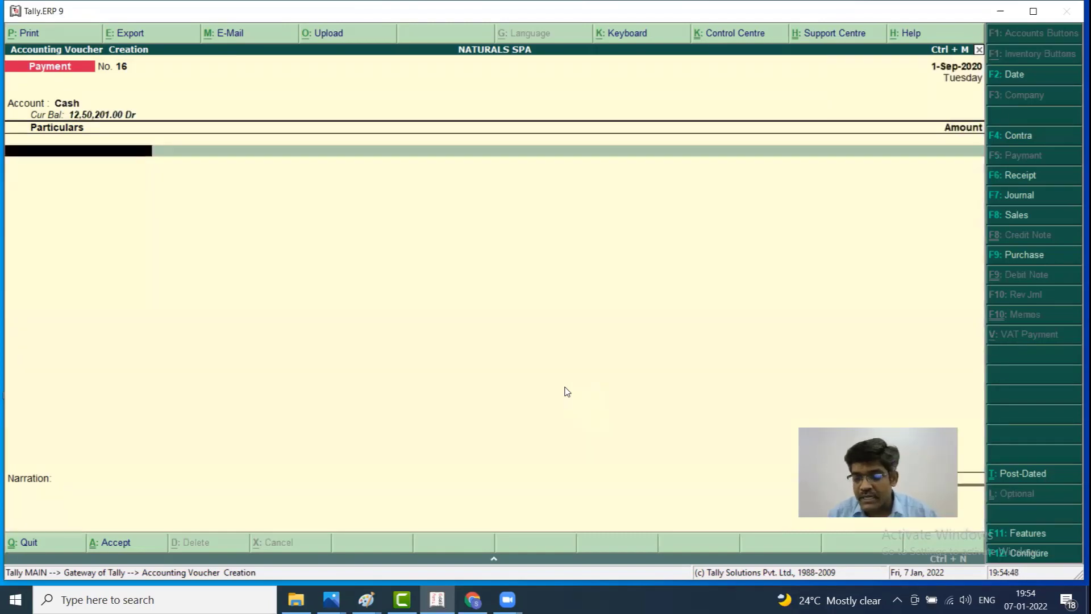
pyautogui.press('Return')
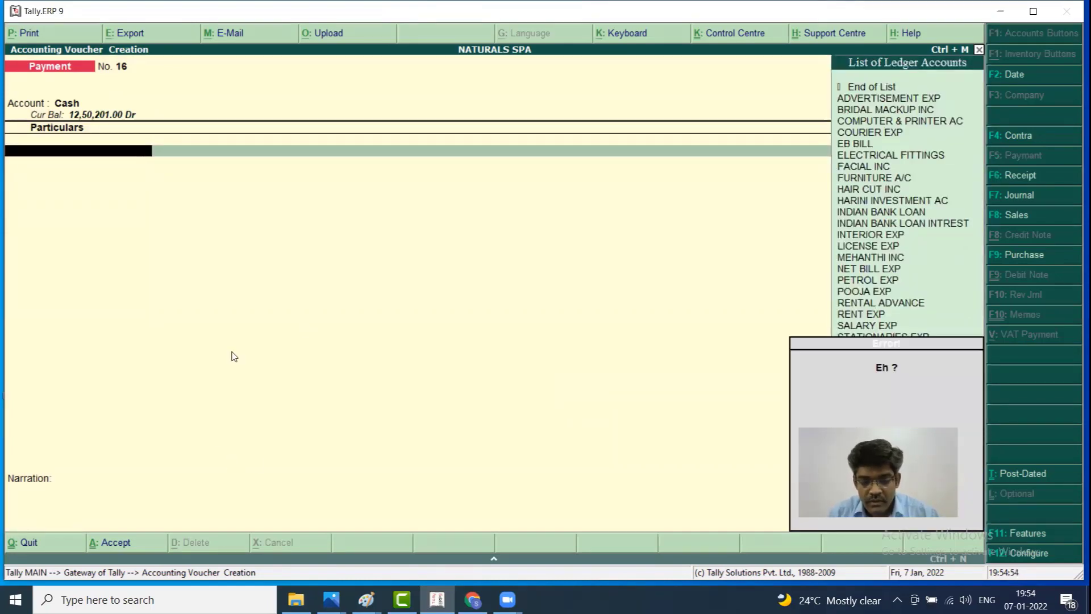
pyautogui.write('IN')
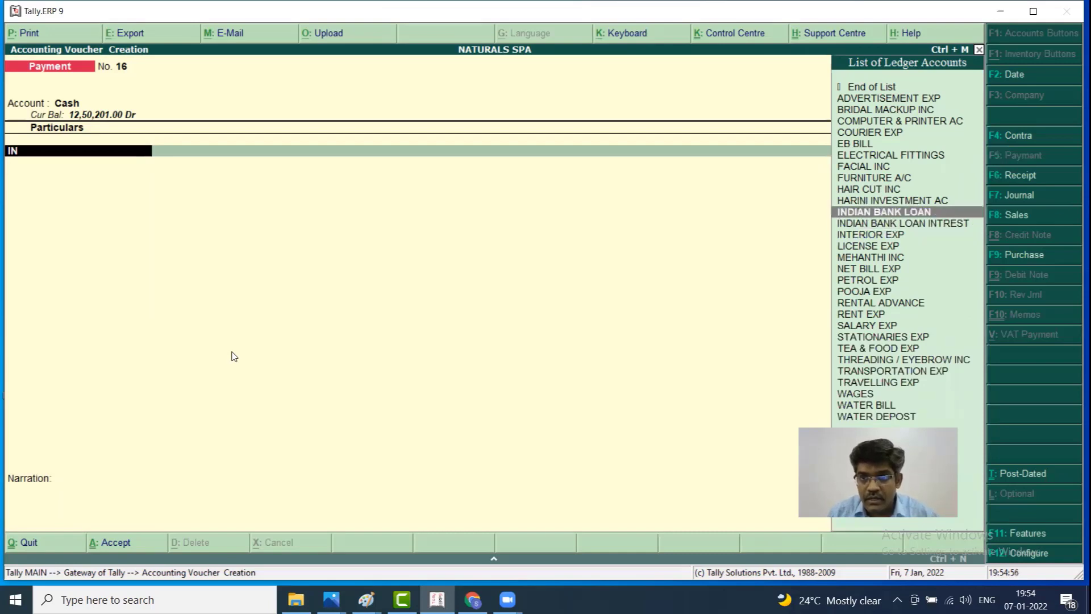
pyautogui.press('Down')
pyautogui.press('Up')
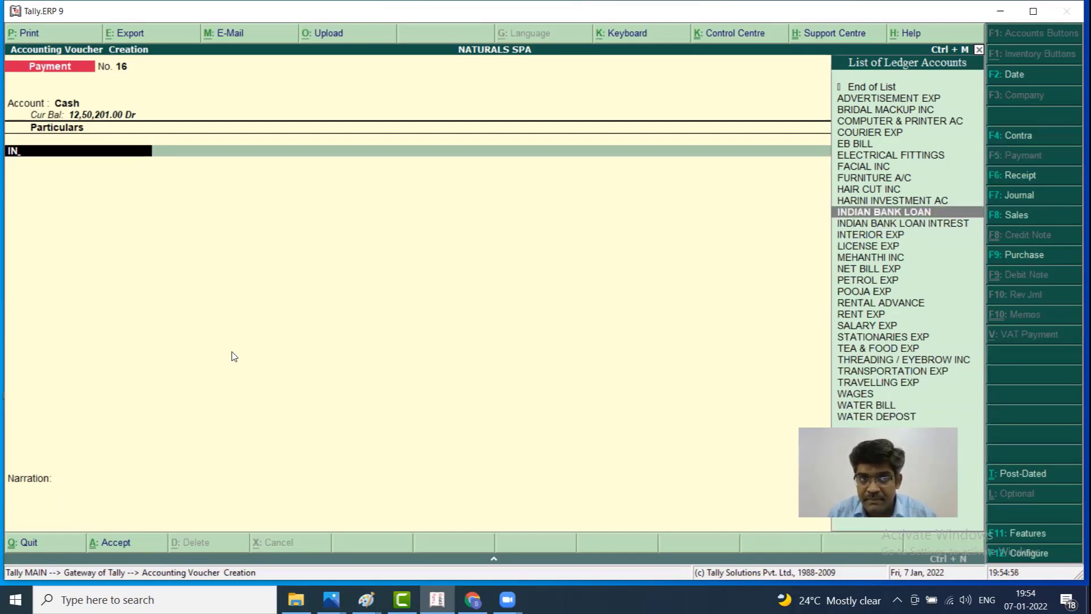
pyautogui.press('Return')
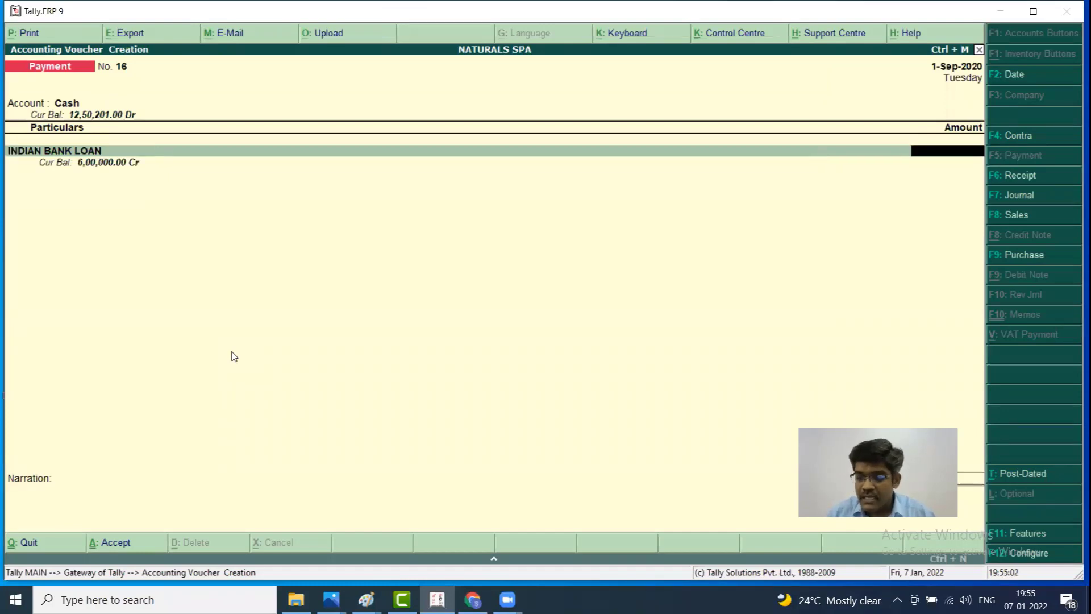
pyautogui.write('100000')
pyautogui.press('Return')
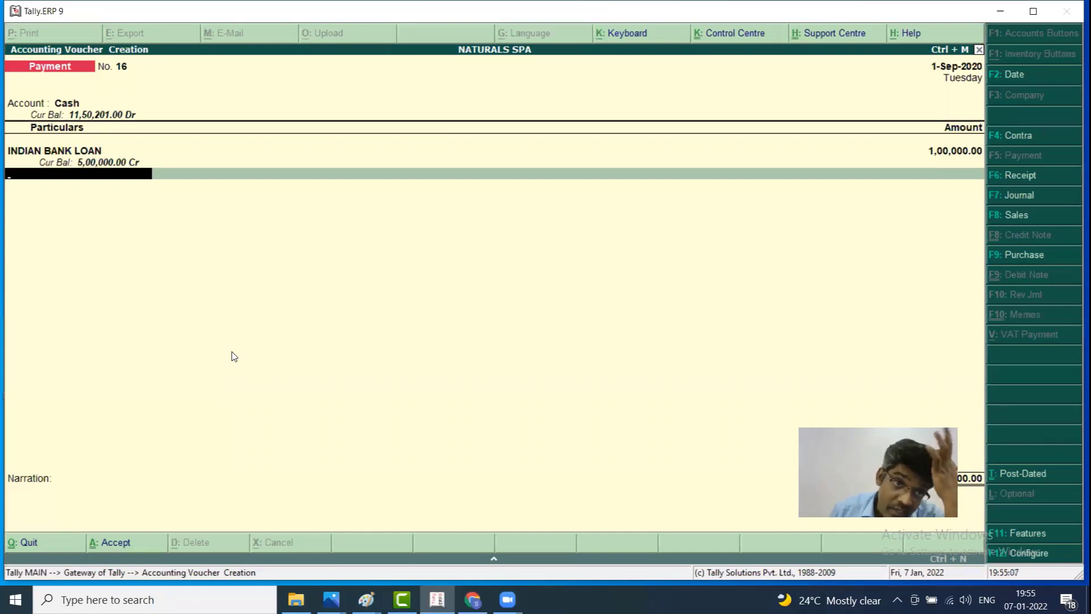
pyautogui.press('Return')
pyautogui.press('Return')
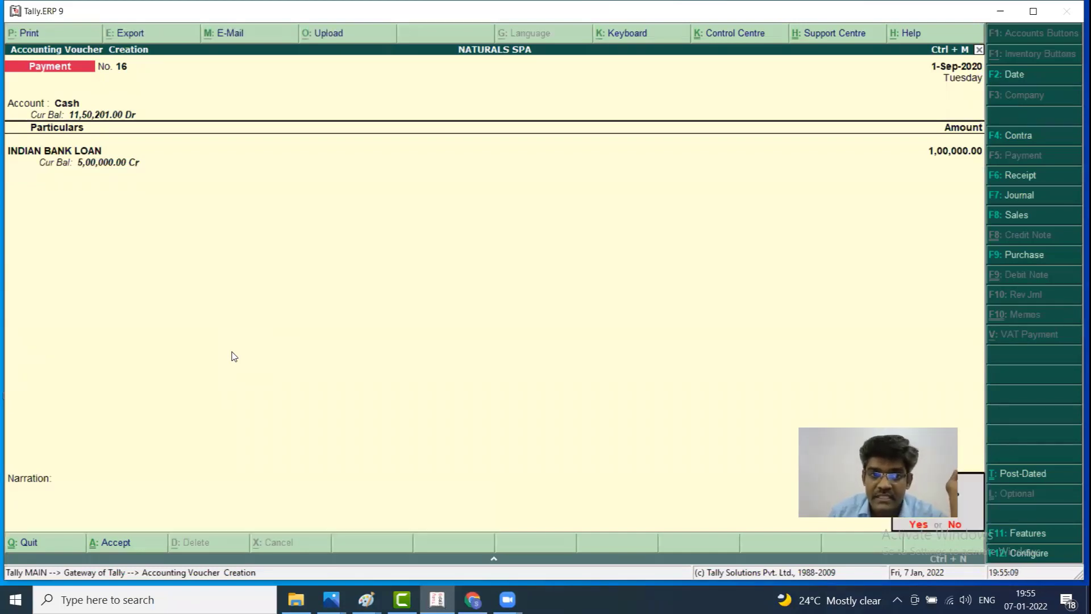
pyautogui.press('Return')
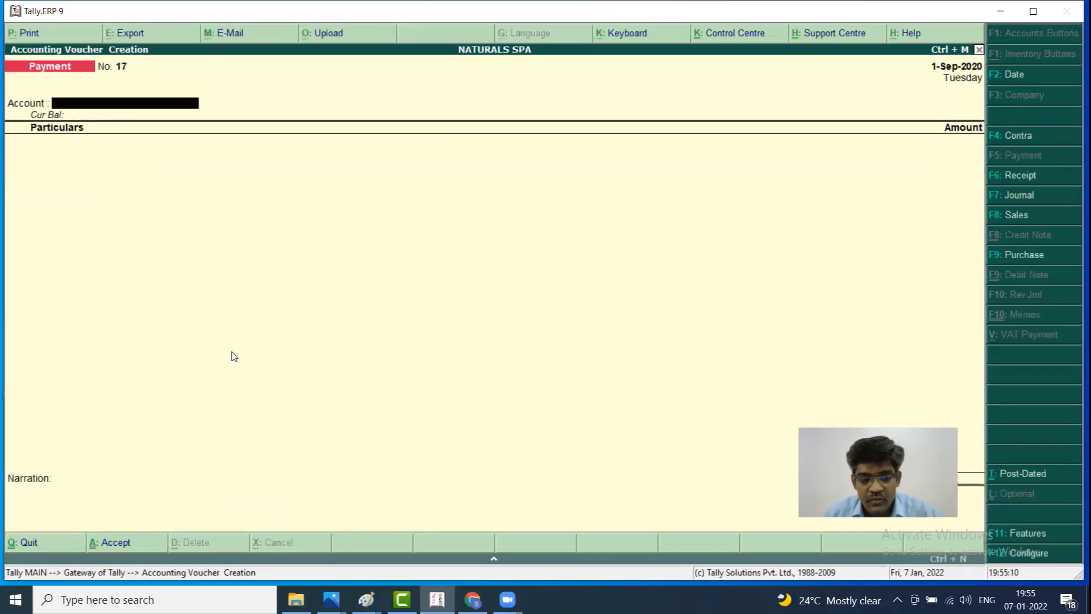
# Open the detailed Balance Sheet and check INDIAN BANK LOAN at 5,00,000 under Loans (Liability)
pyautogui.press('Escape')
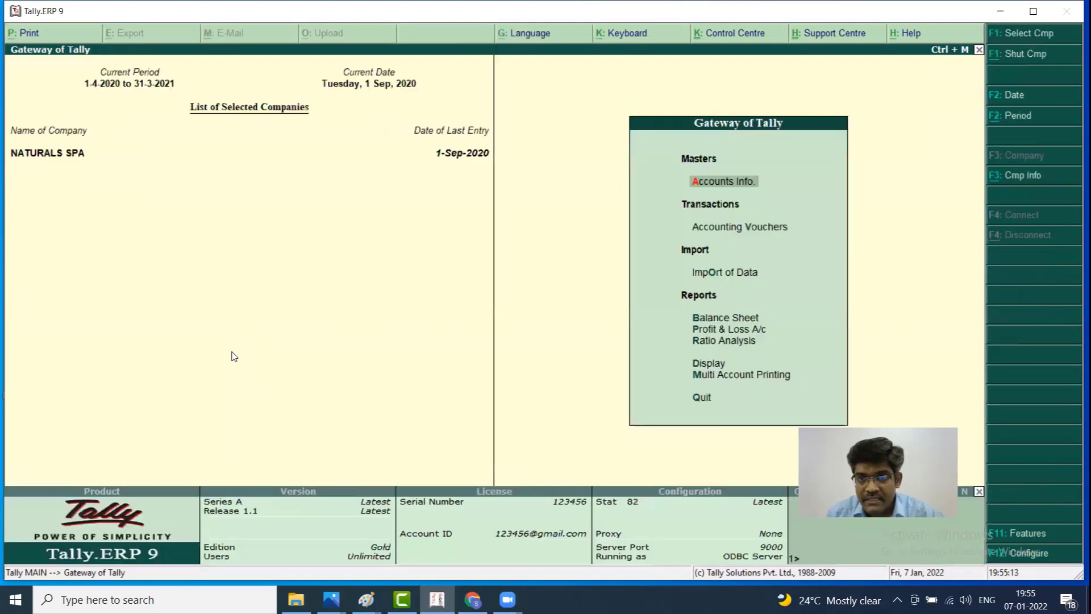
pyautogui.press('Down')
pyautogui.press('Down')
pyautogui.press('Down')
pyautogui.press('Return')
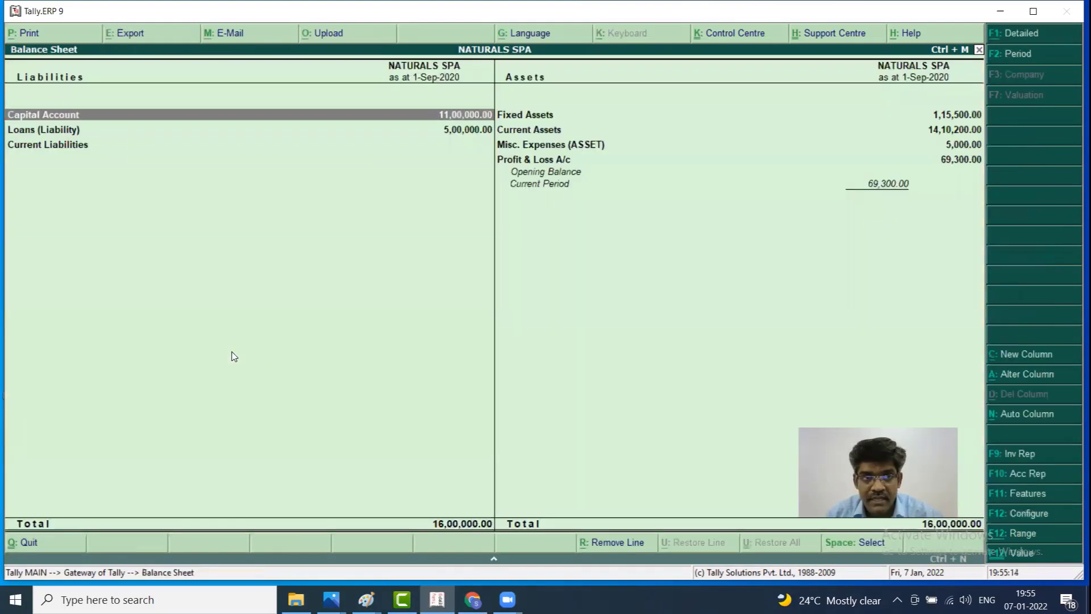
pyautogui.hotkey('alt', 'f1')
pyautogui.press('Down')
pyautogui.press('Down')
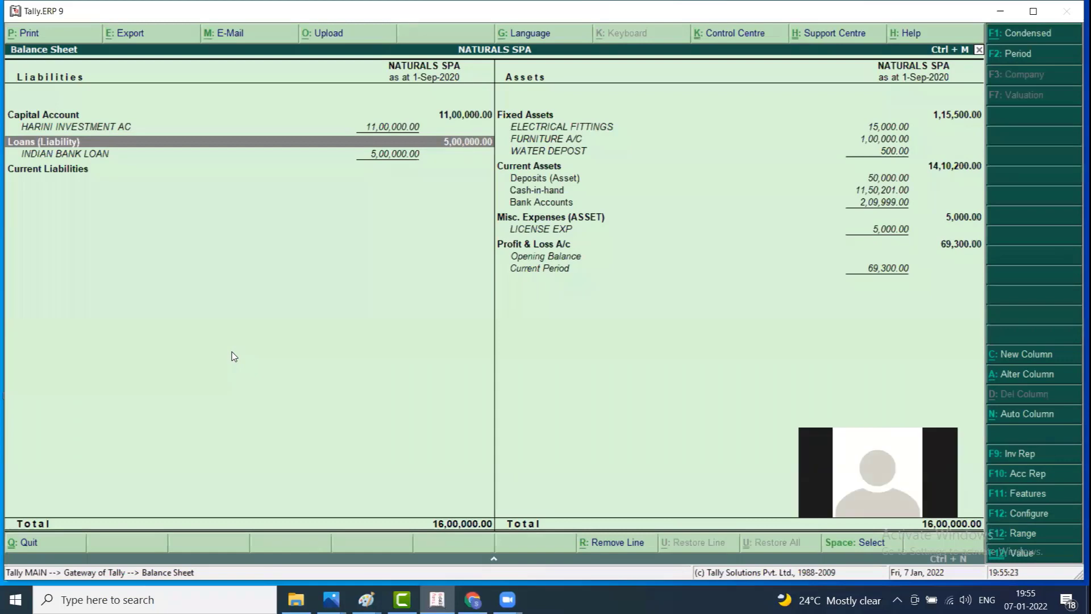
pyautogui.press('Escape')
# Review the detailed Profit & Loss A/c: 5,000 INDIAN BANK LOAN INTREST and a 69,300 Nett Loss
pyautogui.press('Down')
pyautogui.press('Return')
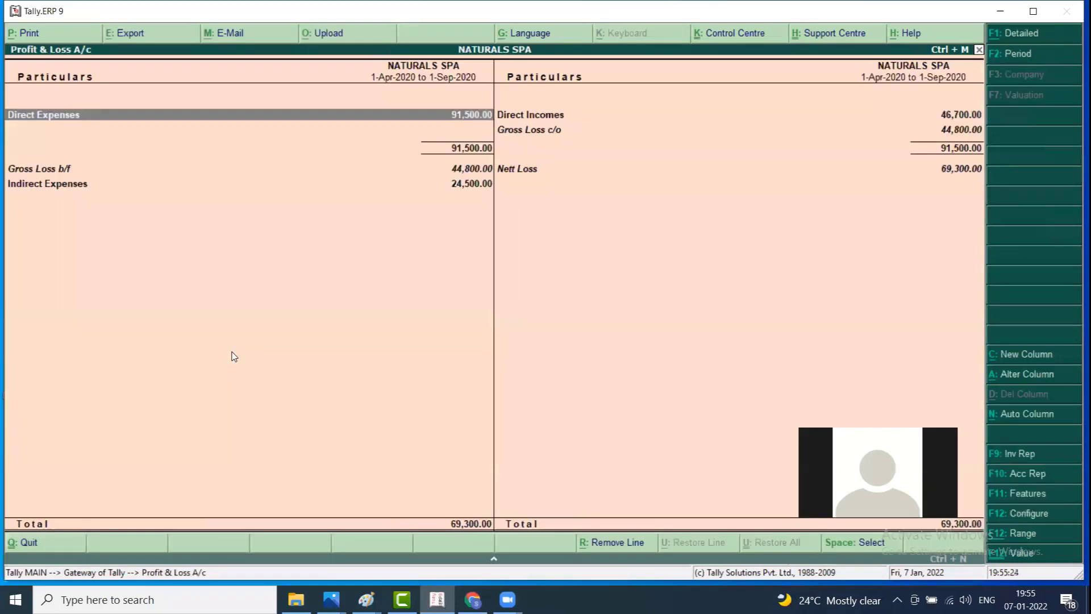
pyautogui.press('Down')
pyautogui.press('Down')
pyautogui.press('Down')
pyautogui.press('Down')
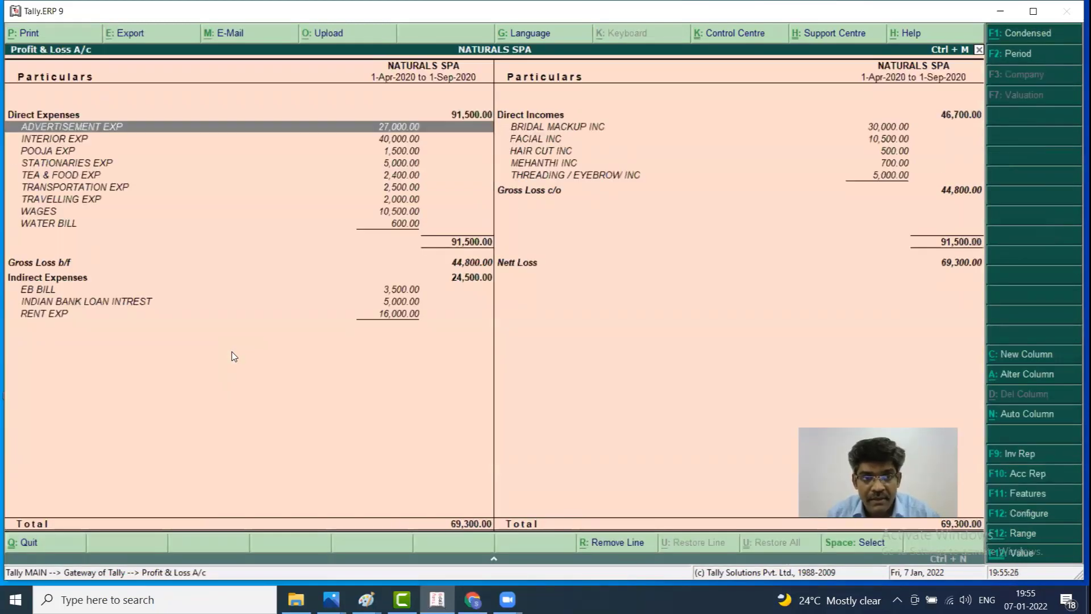
pyautogui.press('Right')
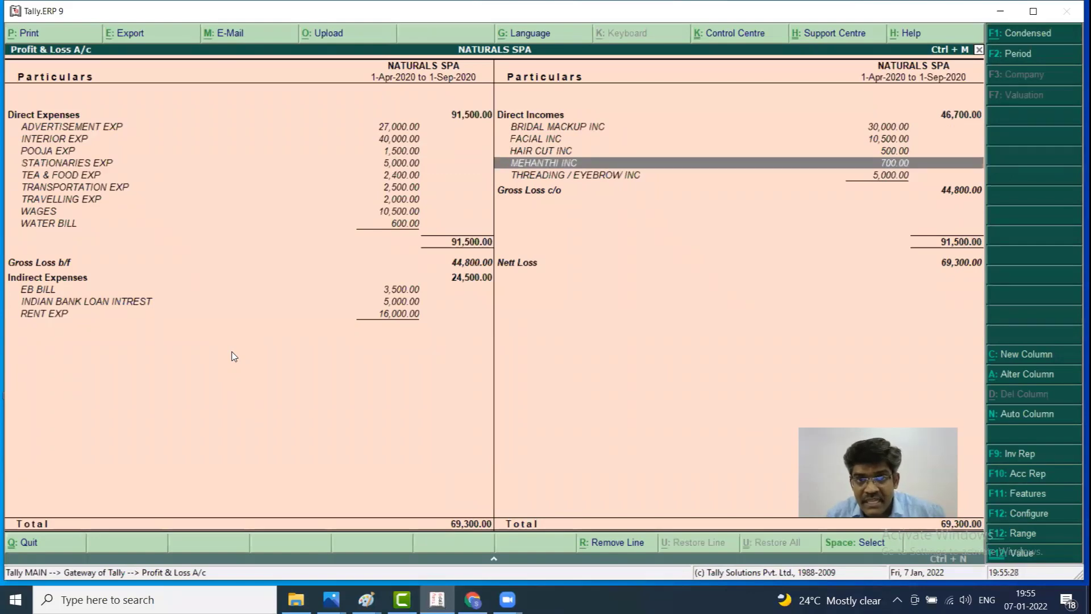
pyautogui.press('Left')
pyautogui.press('Up')
pyautogui.press('Up')
pyautogui.press('Down')
pyautogui.press('Down')
pyautogui.press('Down')
pyautogui.press('Down')
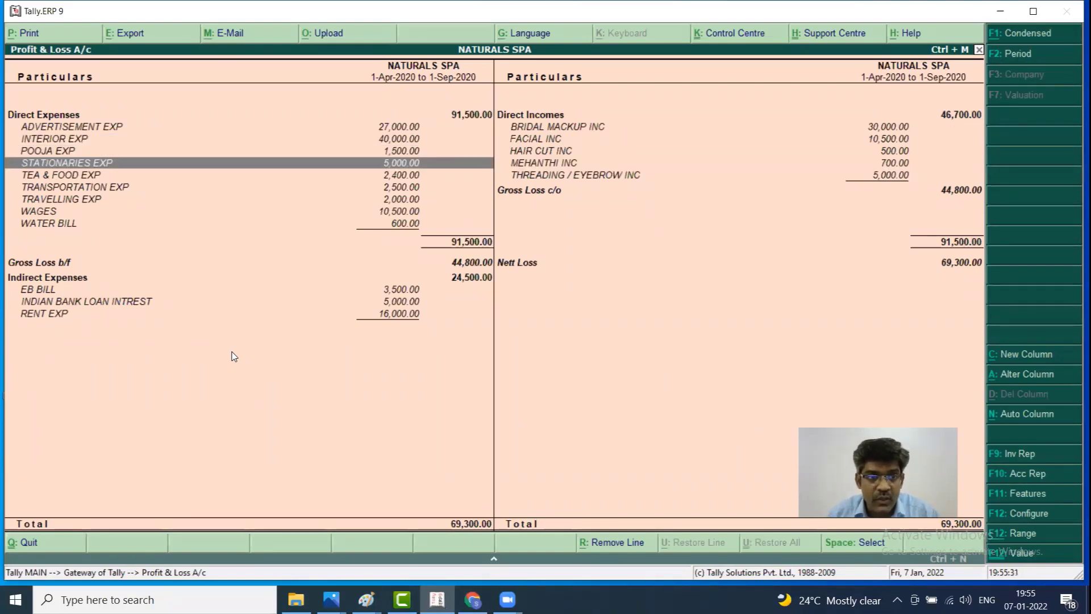
pyautogui.press('Down')
pyautogui.press('Down')
pyautogui.press('Down')
pyautogui.press('Down')
pyautogui.press('Down')
pyautogui.press('Down')
pyautogui.press('Down')
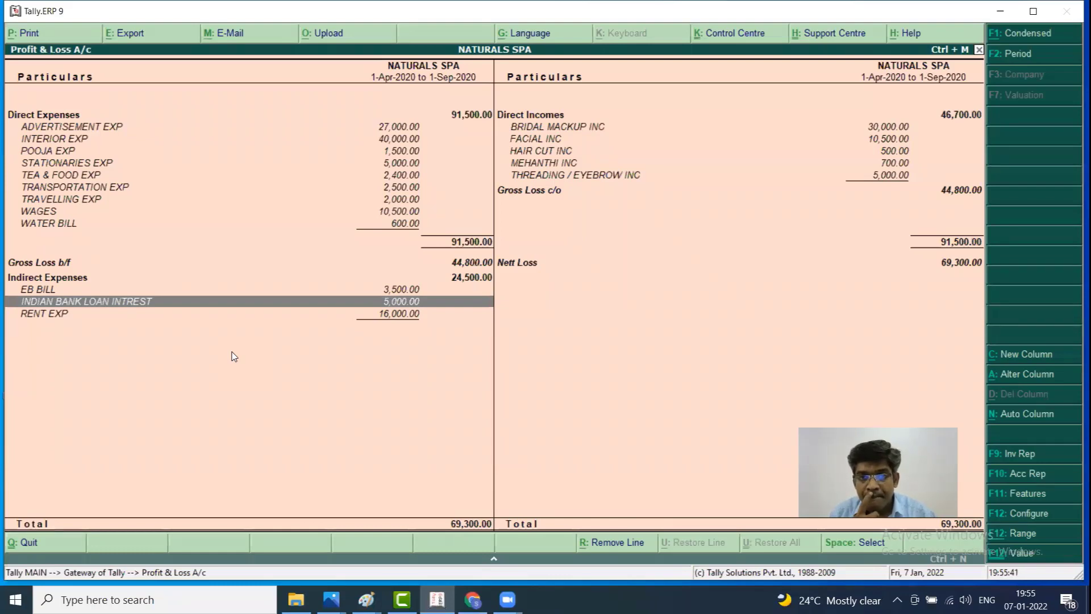
pyautogui.press('Up')
pyautogui.press('Up')
pyautogui.press('Up')
pyautogui.press('Up')
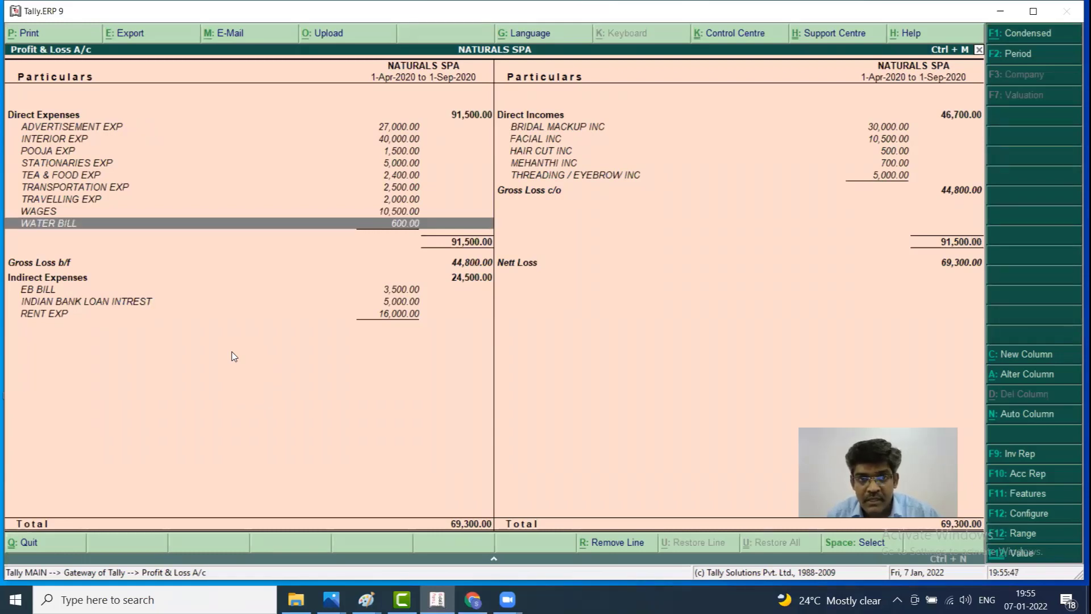
pyautogui.press('Up')
pyautogui.press('Up')
pyautogui.press('Escape')
pyautogui.press('Up')
pyautogui.press('Up')
pyautogui.press('Up')
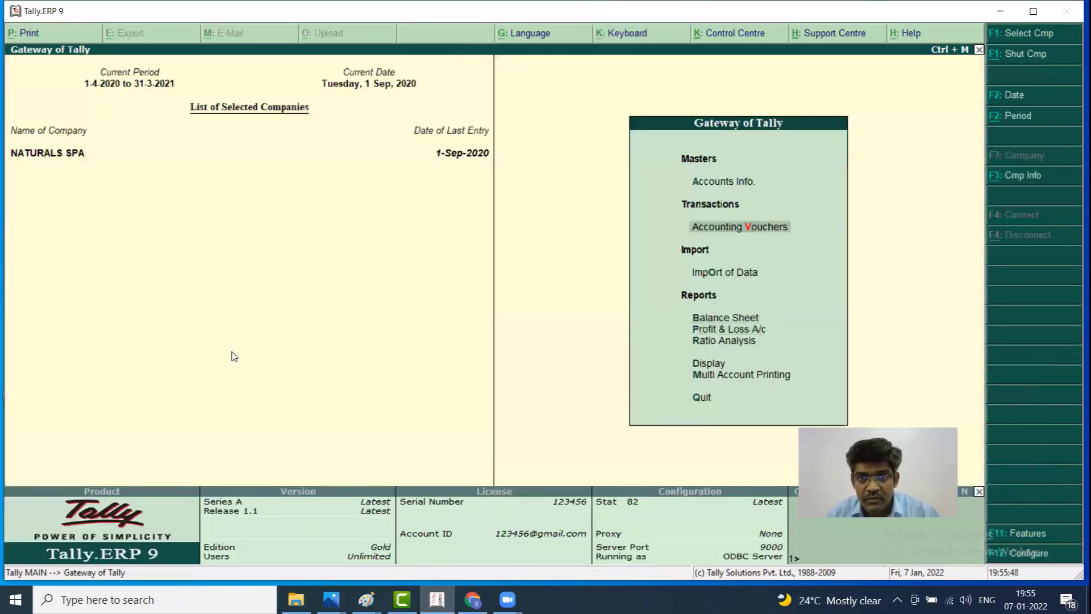
# Open voucher entry again and set the voucher date to 25.09.20
pyautogui.press('Up')
pyautogui.press('Down')
pyautogui.press('Return')
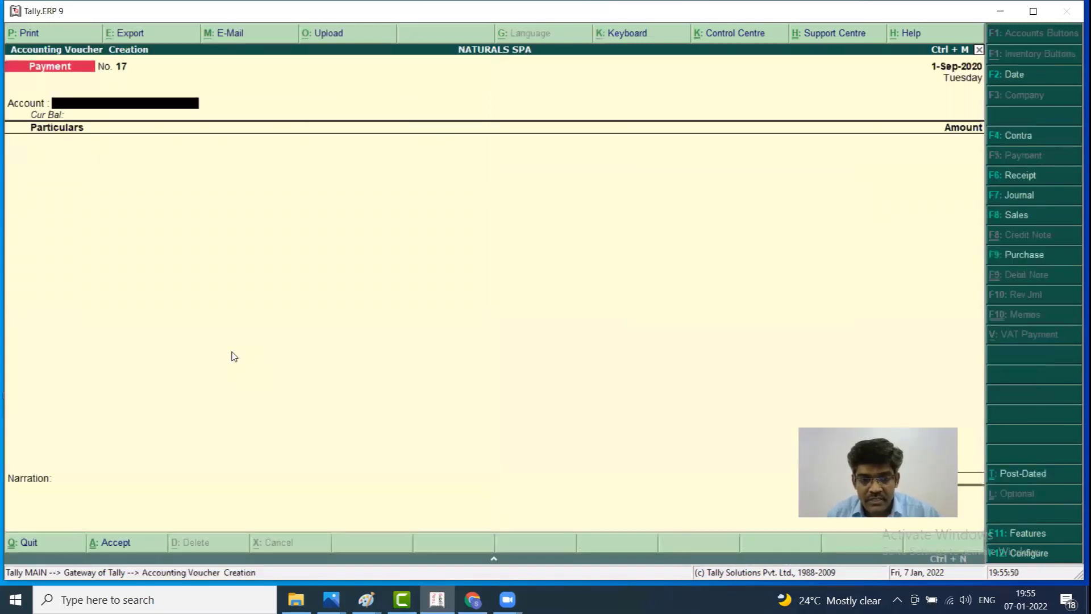
pyautogui.press('F2')
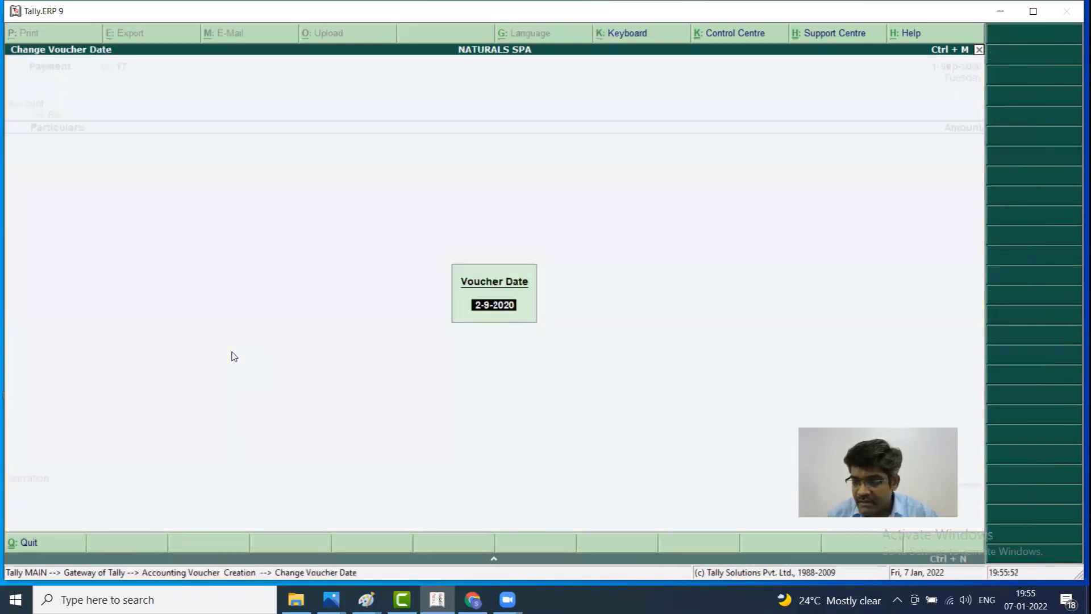
pyautogui.write('2')
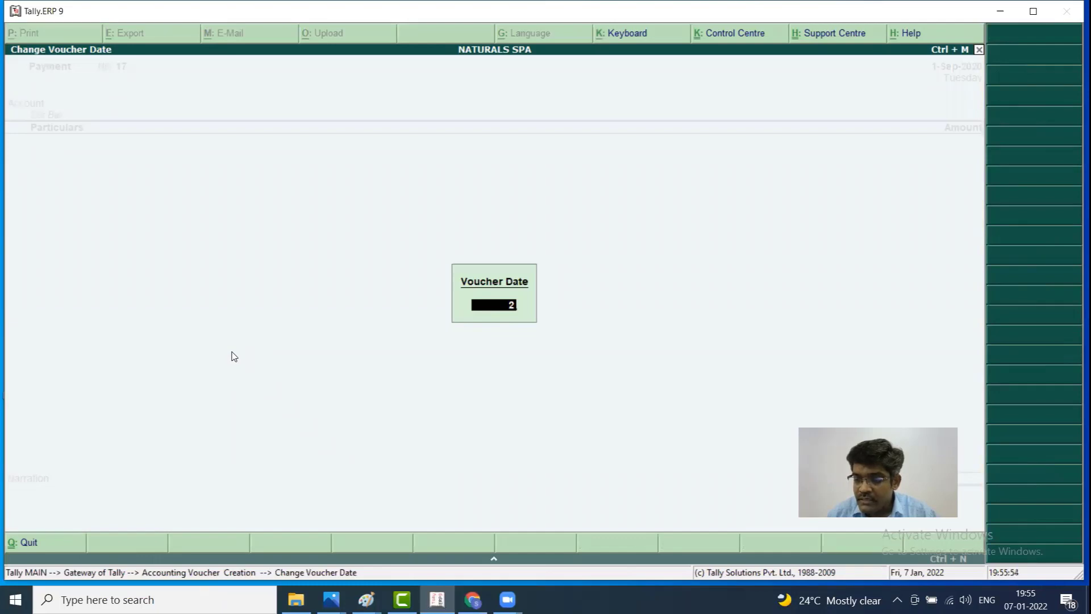
pyautogui.write('5.09.20')
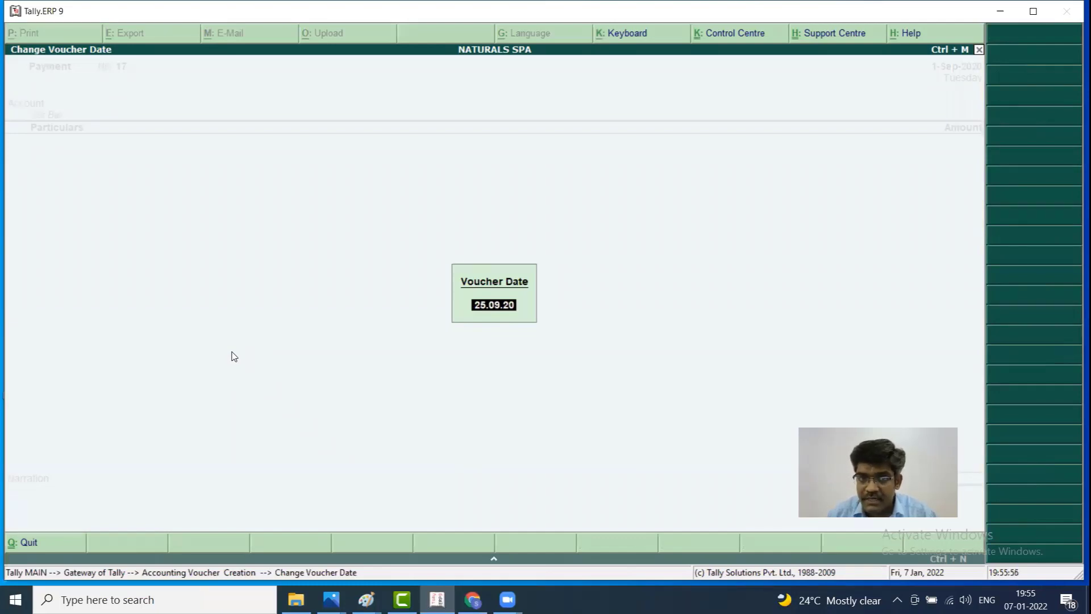
pyautogui.press('Return')
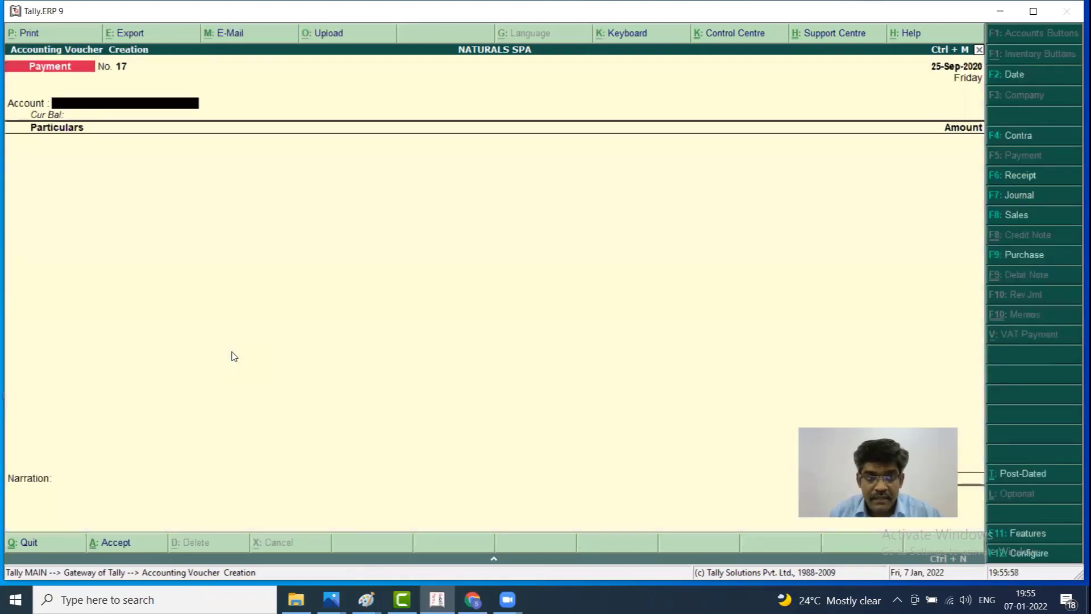
# Pay from Cash with a 4,500 line to INDIAN BANK LOAN INTREST
pyautogui.write('ca')
pyautogui.press('Return')
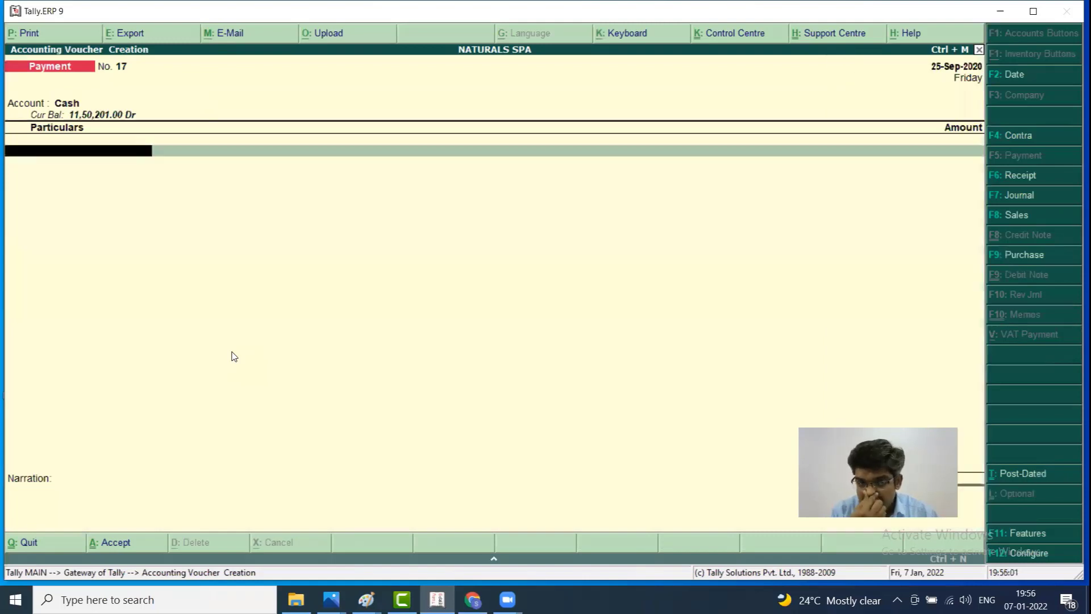
pyautogui.write('IN')
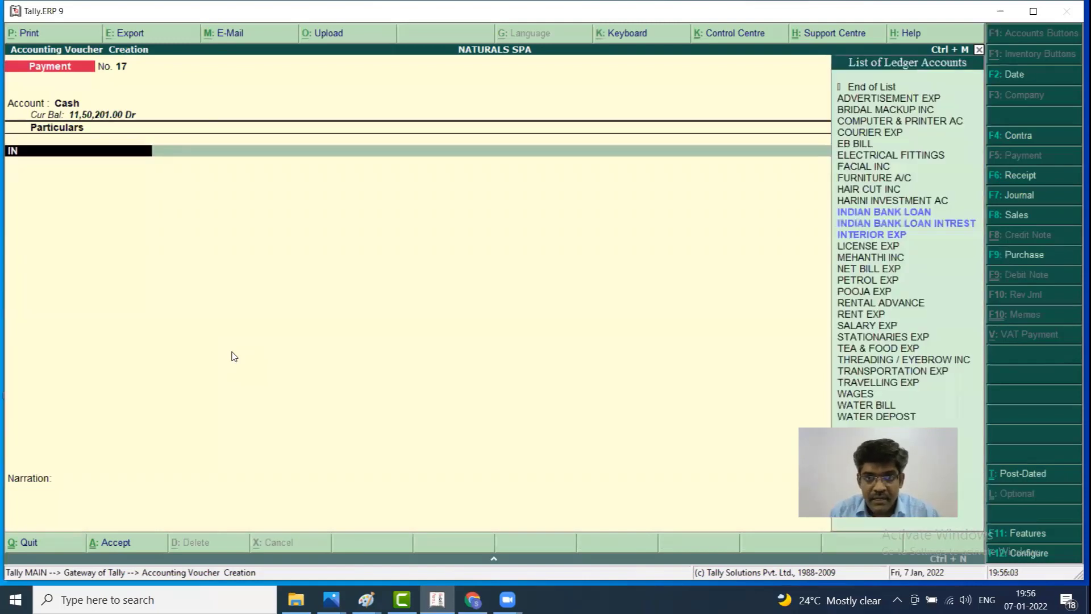
pyautogui.press('Down')
pyautogui.press('Down')
pyautogui.press('Return')
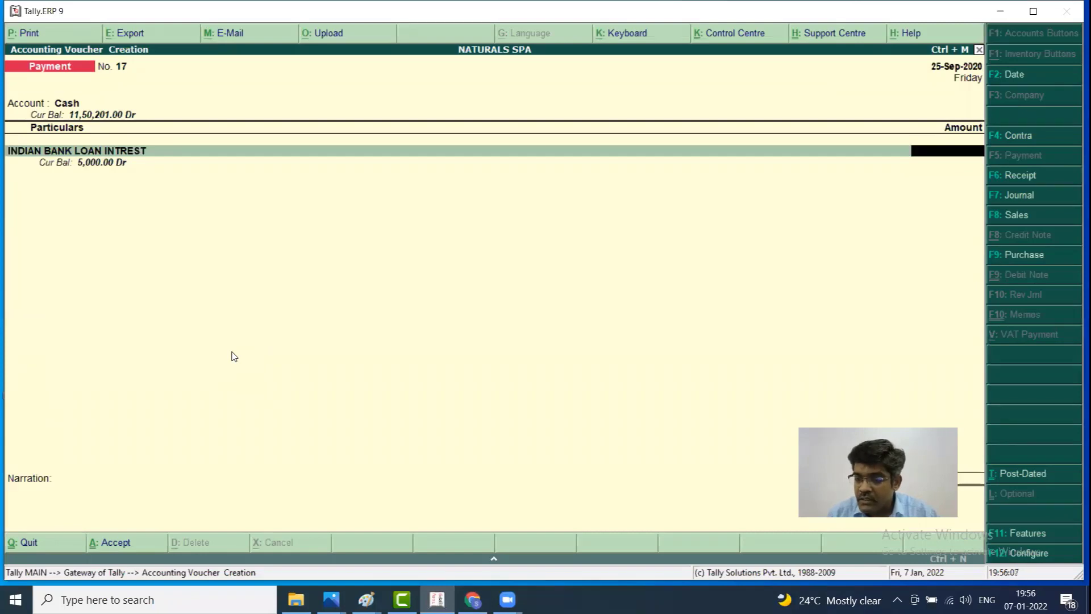
pyautogui.write('4000')
pyautogui.press('BackSpace')
pyautogui.press('BackSpace')
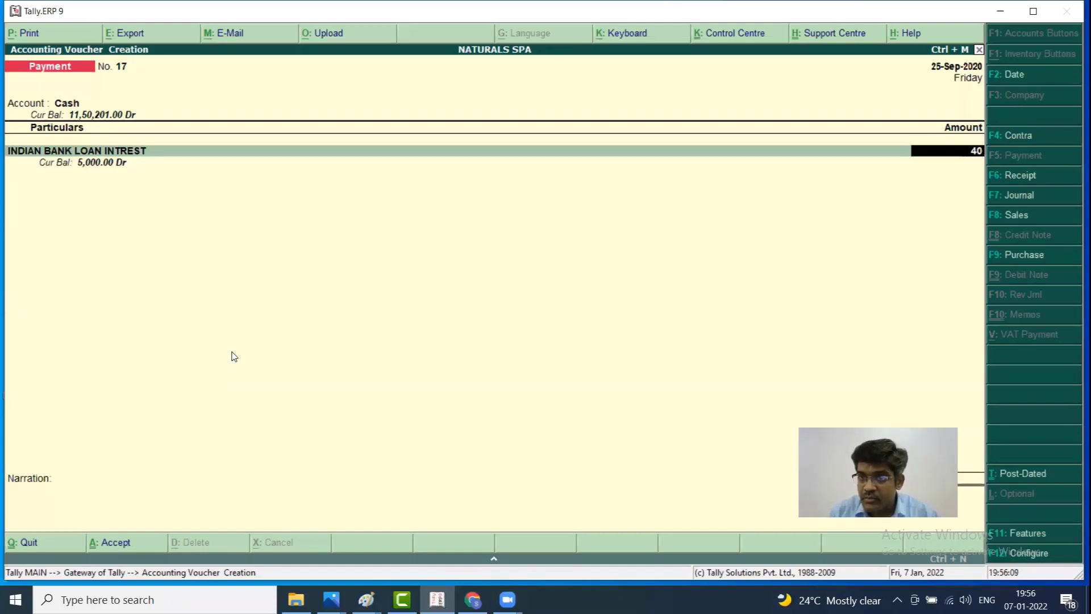
pyautogui.write('500')
pyautogui.press('Return')
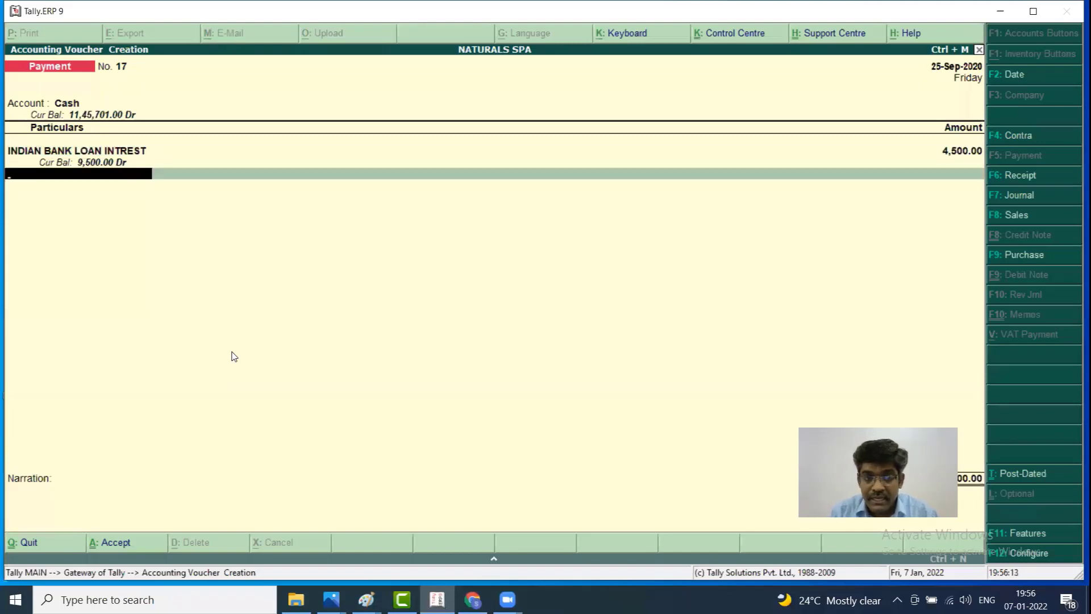
# Add 1,50,000 to INDIAN BANK LOAN, save Payment No. 17 and return to the Gateway
pyautogui.write('IN')
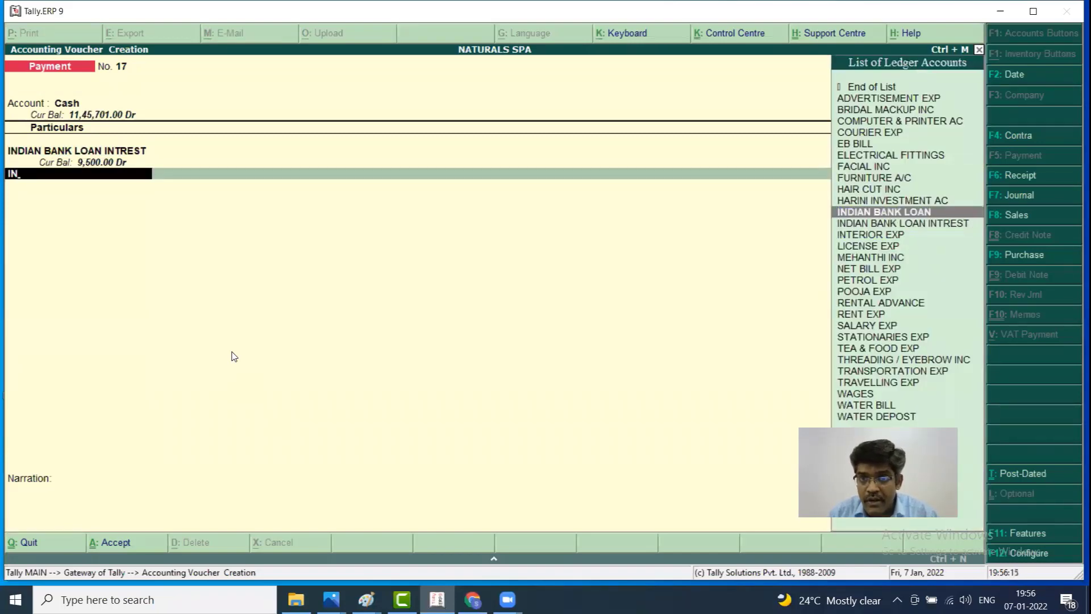
pyautogui.press('Return')
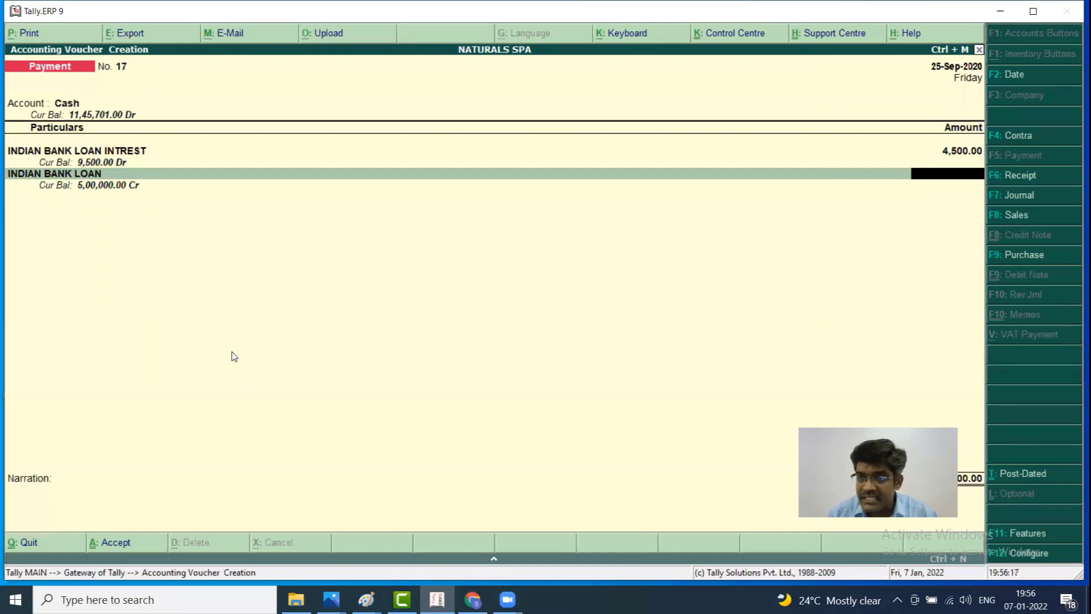
pyautogui.write('15000')
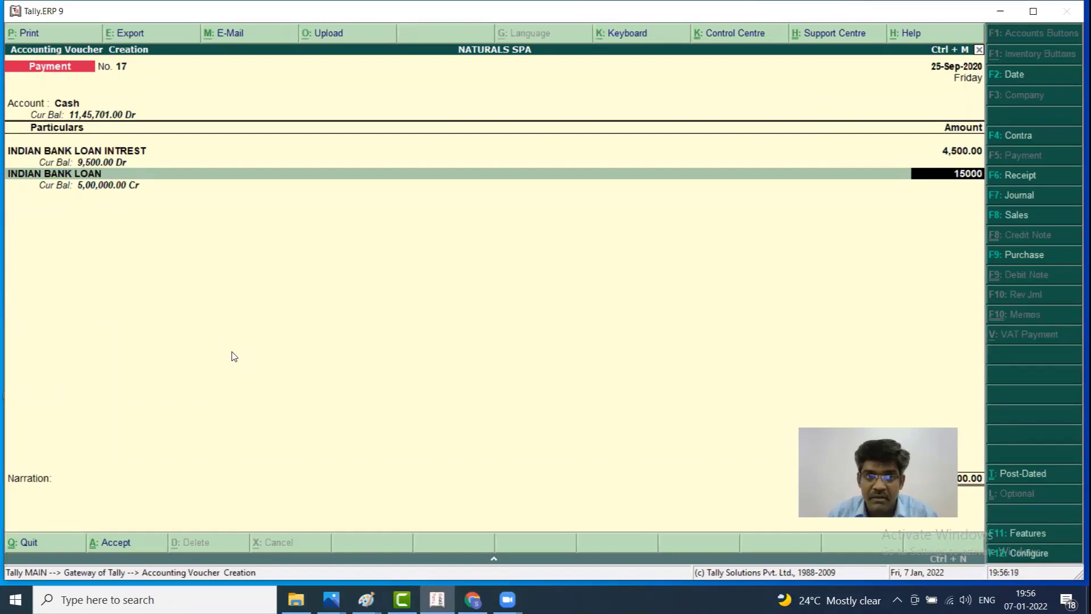
pyautogui.write('0')
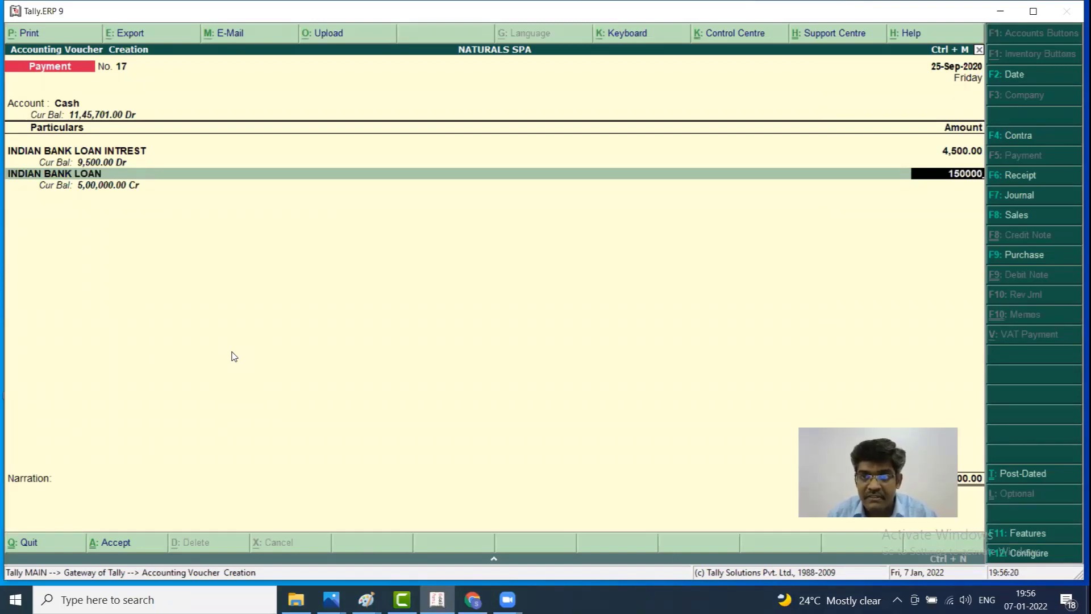
pyautogui.press('Return')
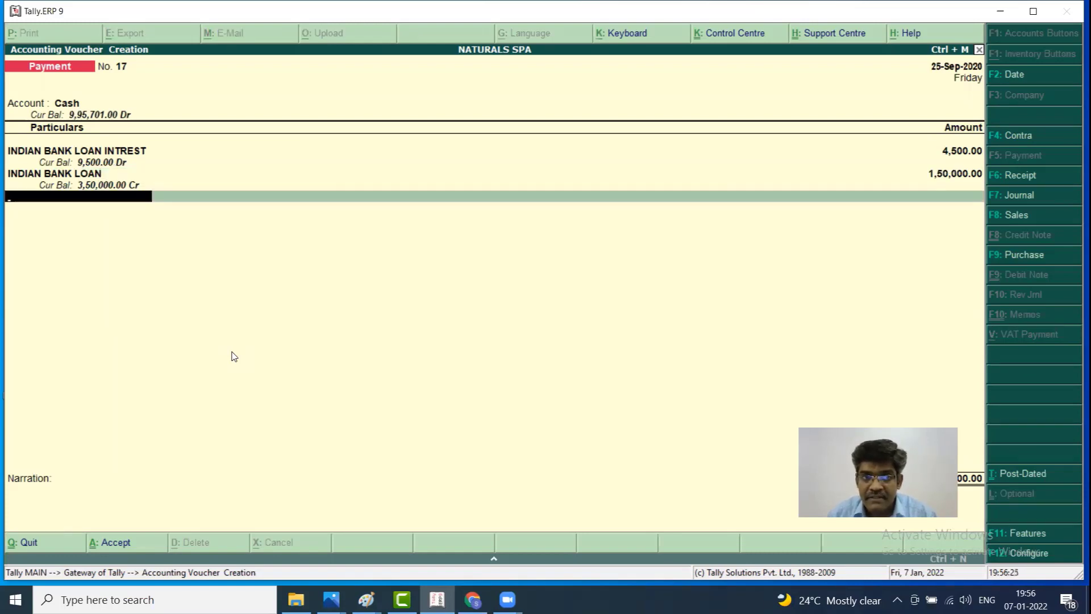
pyautogui.press('Return')
pyautogui.press('Return')
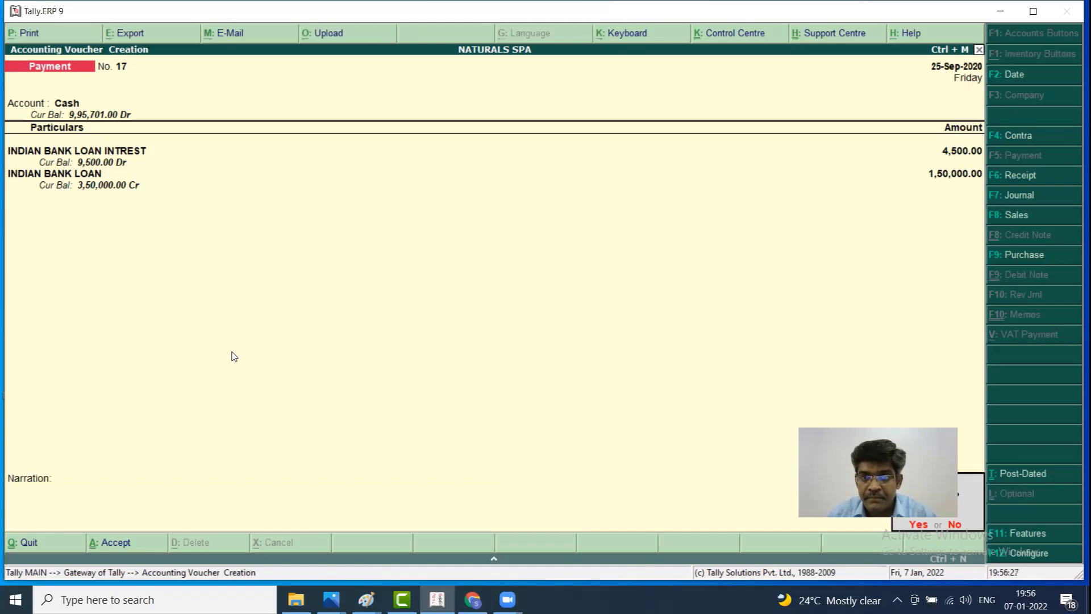
pyautogui.press('Return')
pyautogui.press('Escape')
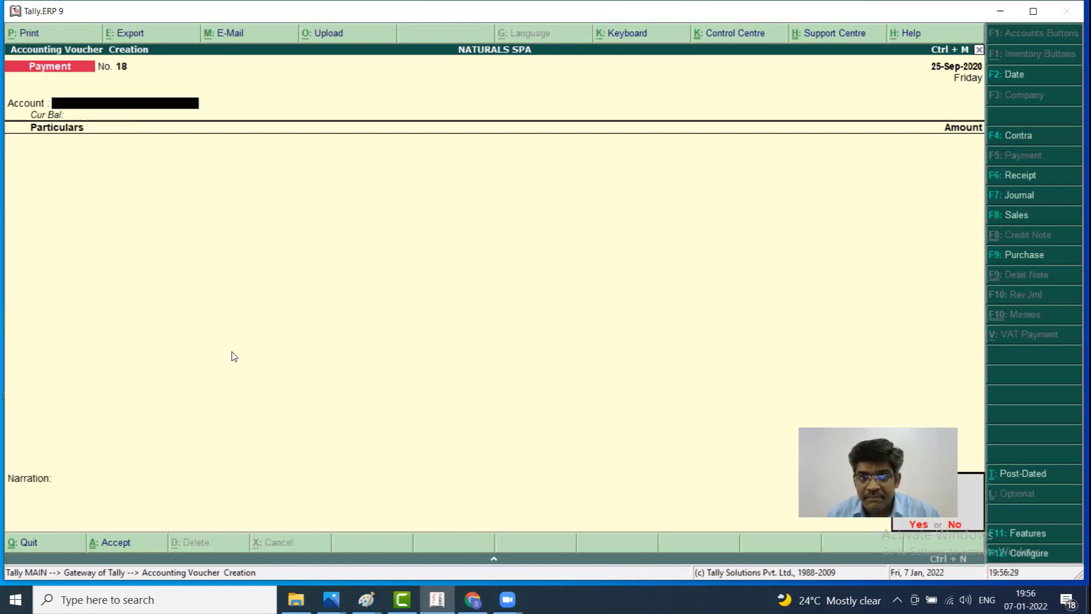
pyautogui.press('Return')
pyautogui.press('Escape')
pyautogui.press('Escape')
pyautogui.press('Down')
pyautogui.press('Down')
pyautogui.press('Down')
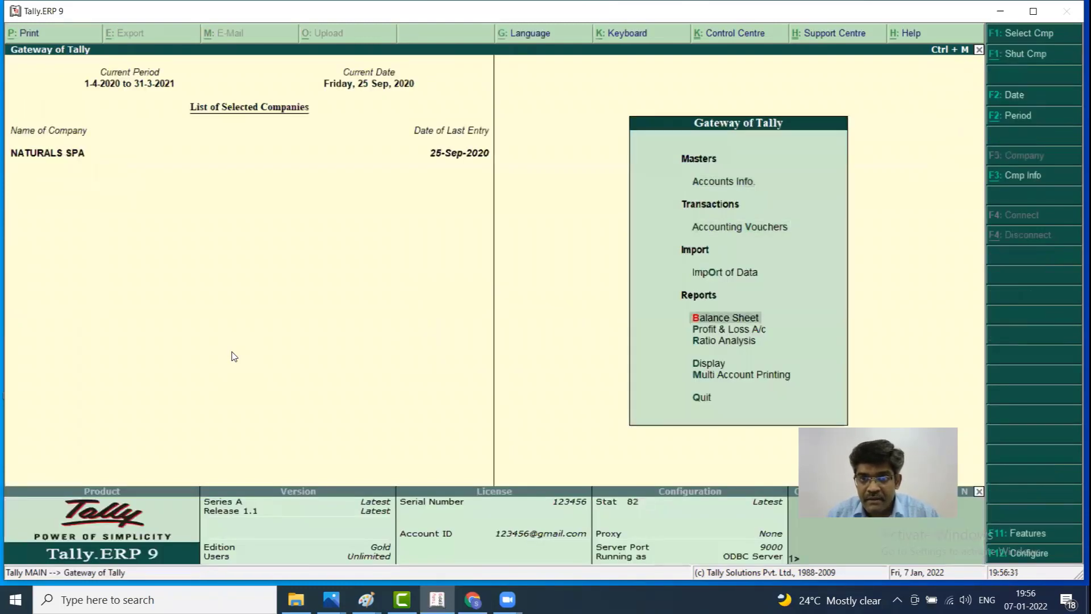
pyautogui.press('Down')
pyautogui.press('Up')
pyautogui.press('Return')
pyautogui.hotkey('alt', 'F1')
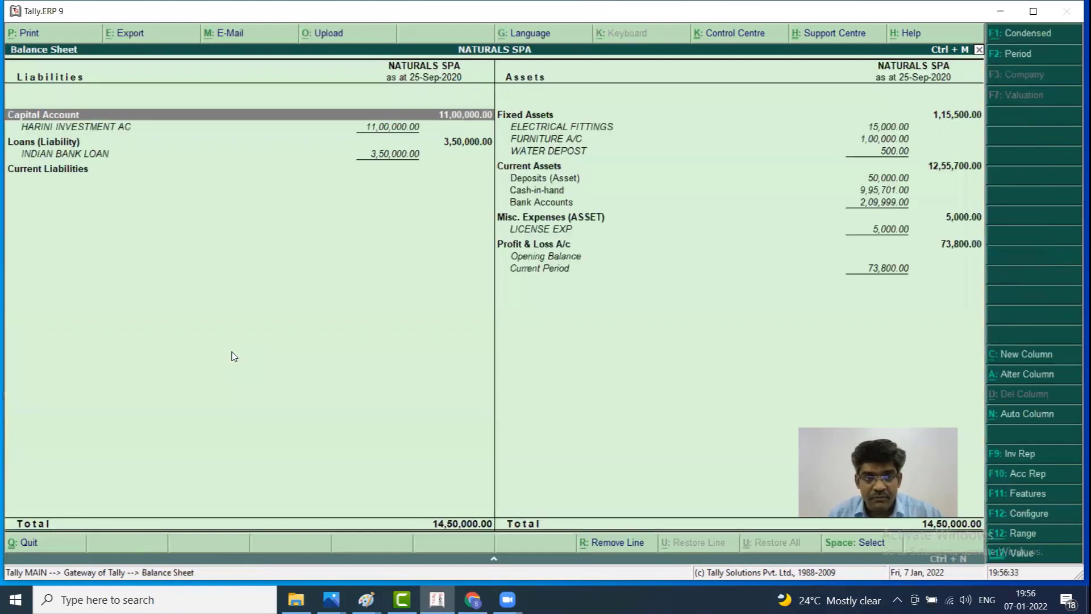
pyautogui.press('Down')
pyautogui.press('Down')
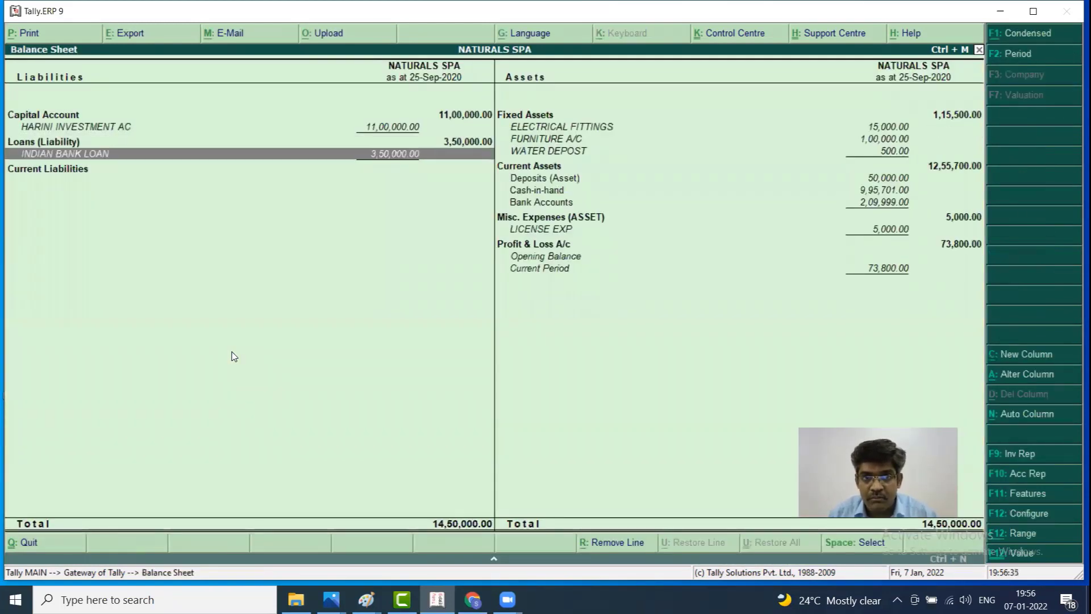
pyautogui.press('Up')
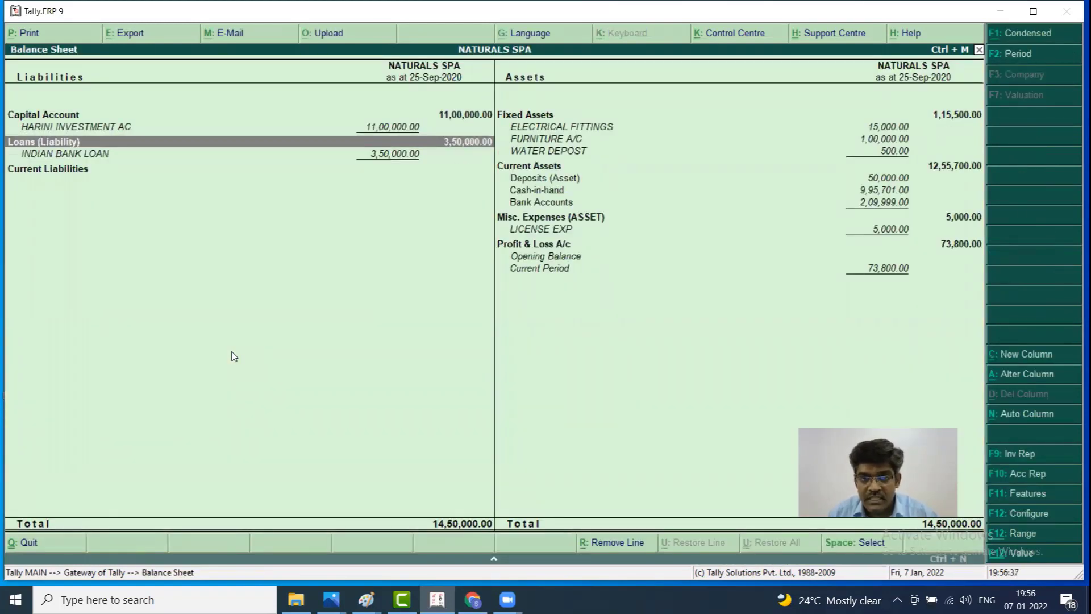
pyautogui.press('Escape')
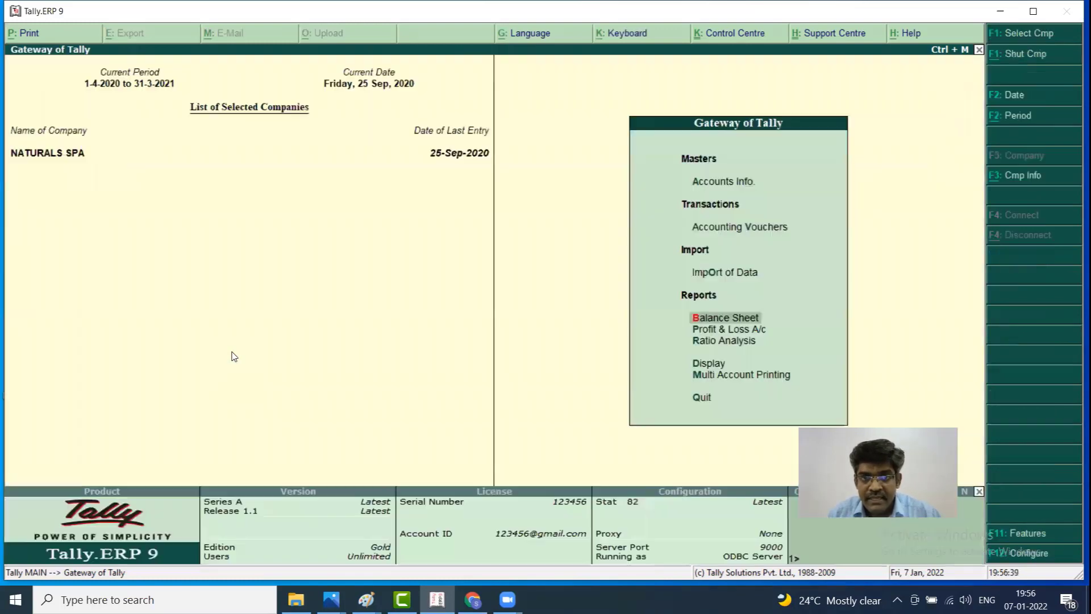
pyautogui.press('Down')
pyautogui.press('Return')
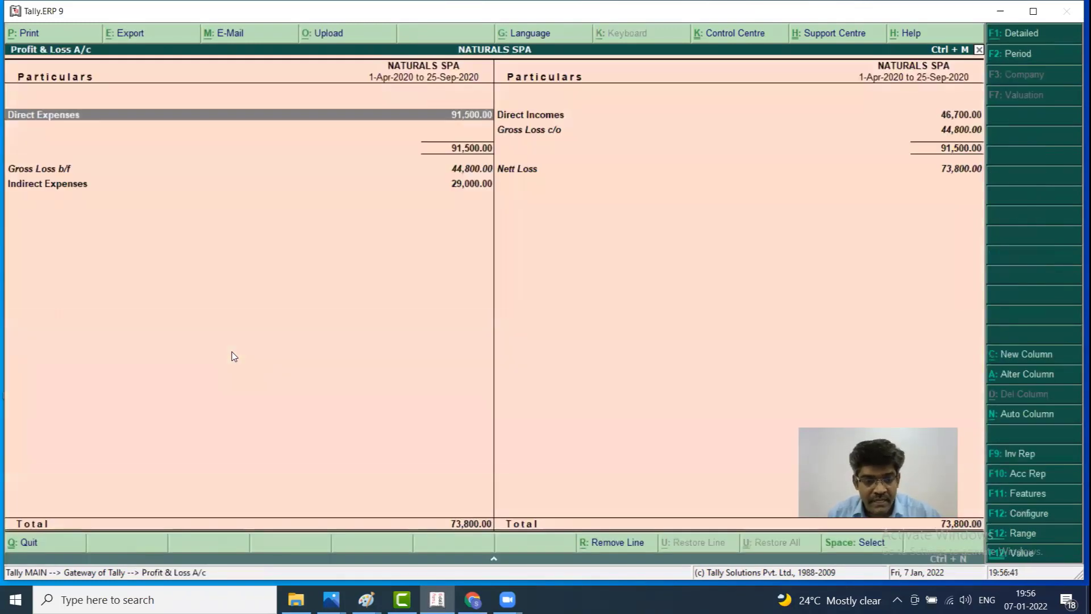
pyautogui.hotkey('alt', 'F1')
pyautogui.press('Down')
pyautogui.press('Down')
pyautogui.press('Down')
pyautogui.press('Down')
pyautogui.press('Down')
pyautogui.press('Down')
pyautogui.press('Down')
pyautogui.press('Down')
pyautogui.press('Down')
pyautogui.press('Down')
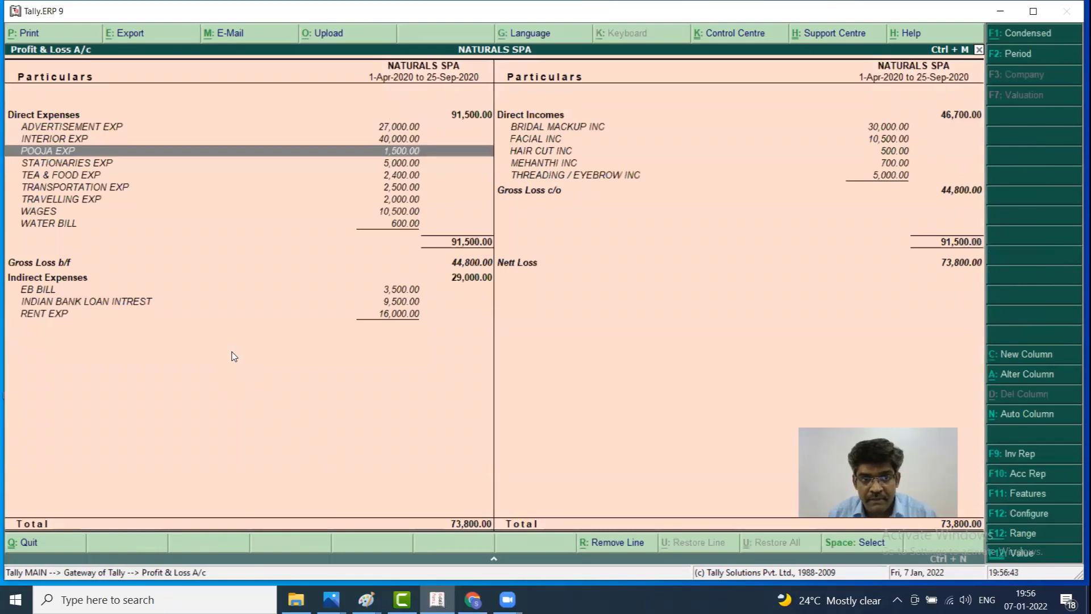
pyautogui.press('Down')
pyautogui.press('Down')
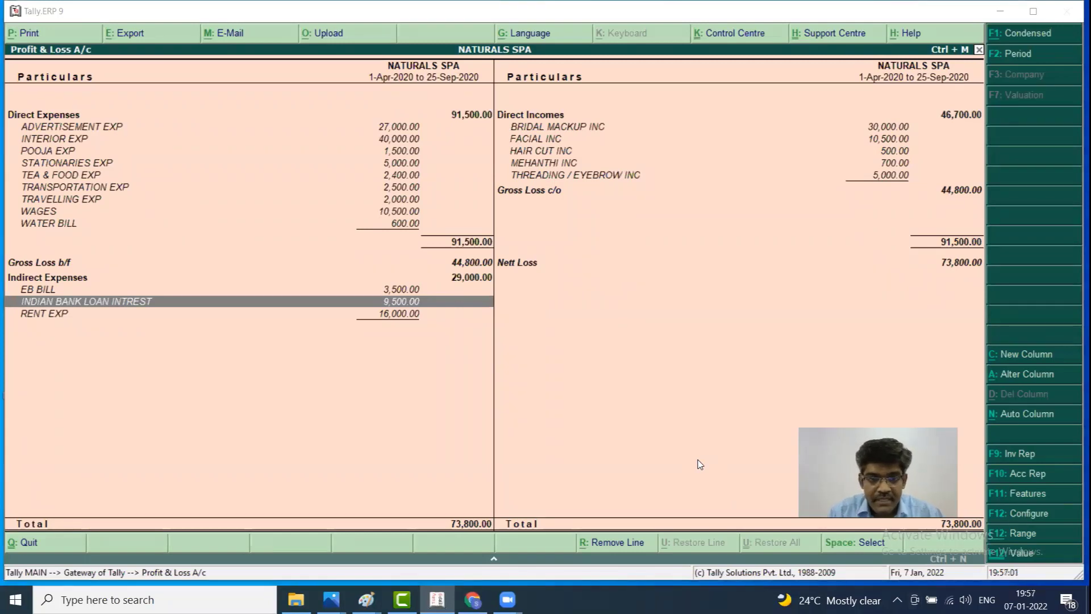
pyautogui.press('Escape')
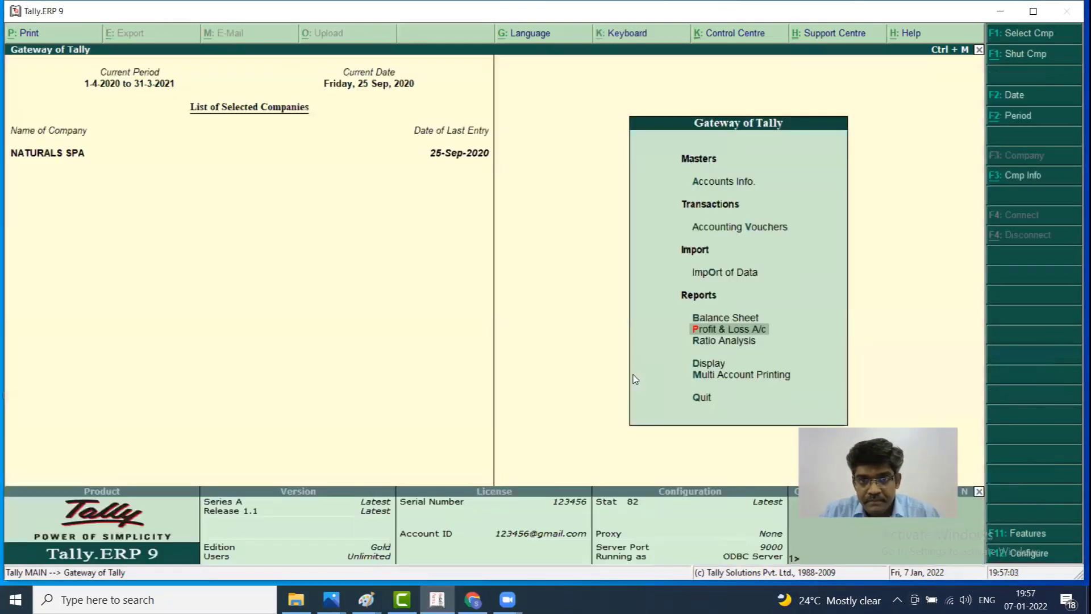
# Start a new payment voucher with INDIAN BANK AC as the paying account
pyautogui.press('Up')
pyautogui.press('Up')
pyautogui.press('Down')
pyautogui.press('Down')
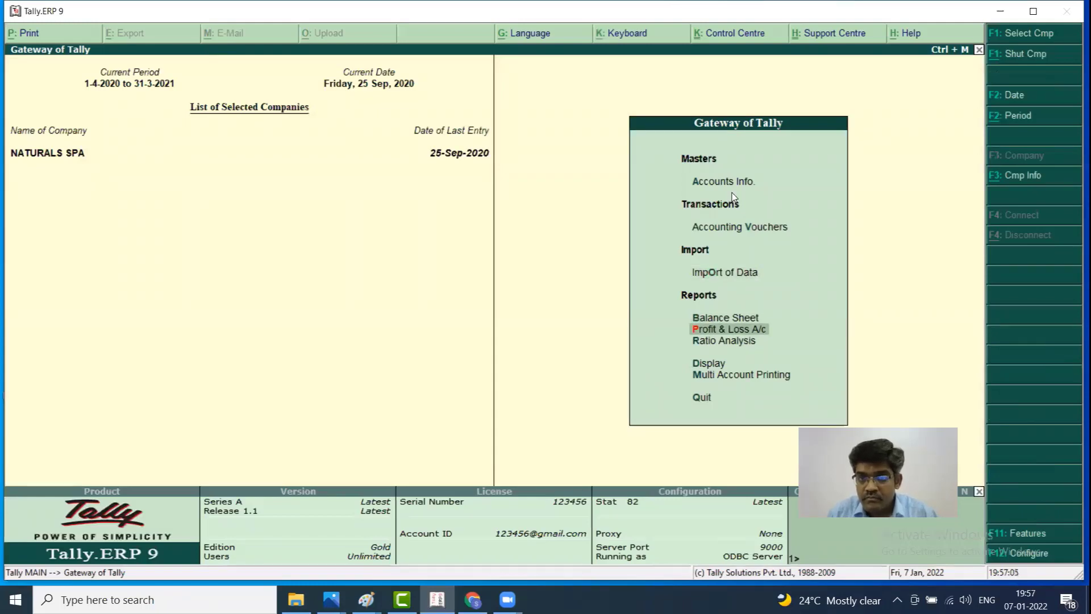
pyautogui.press('Up')
pyautogui.press('Up')
pyautogui.press('Up')
pyautogui.press('Up')
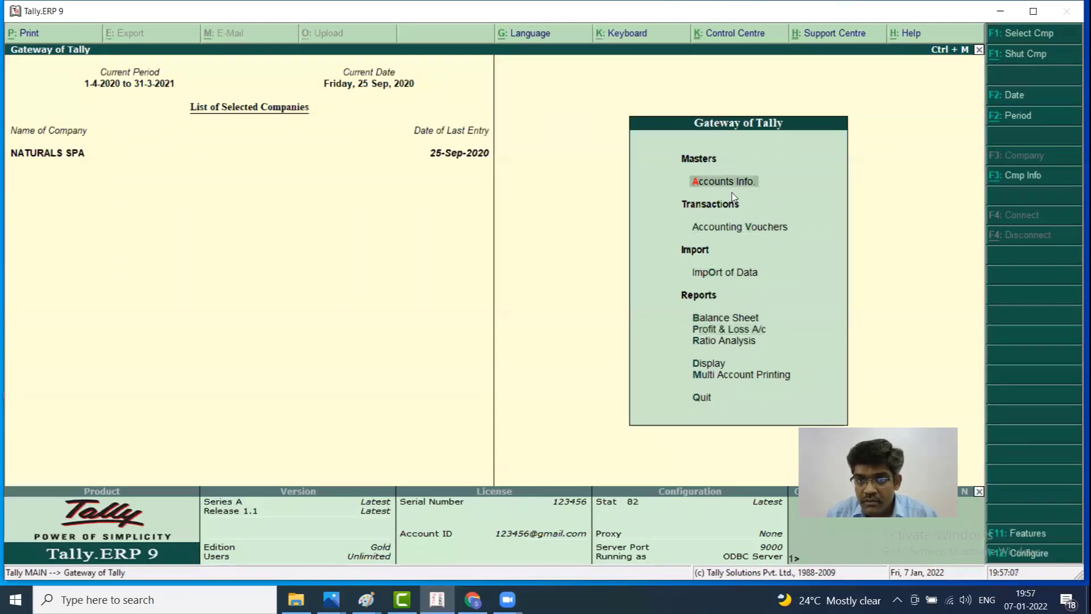
pyautogui.press('Down')
pyautogui.press('Return')
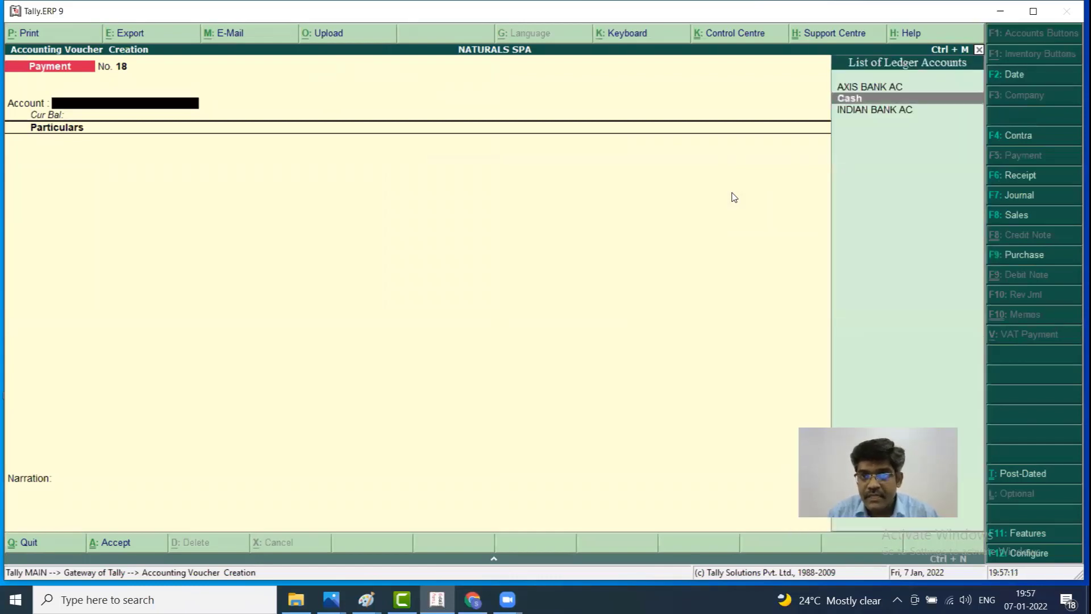
pyautogui.press('Down')
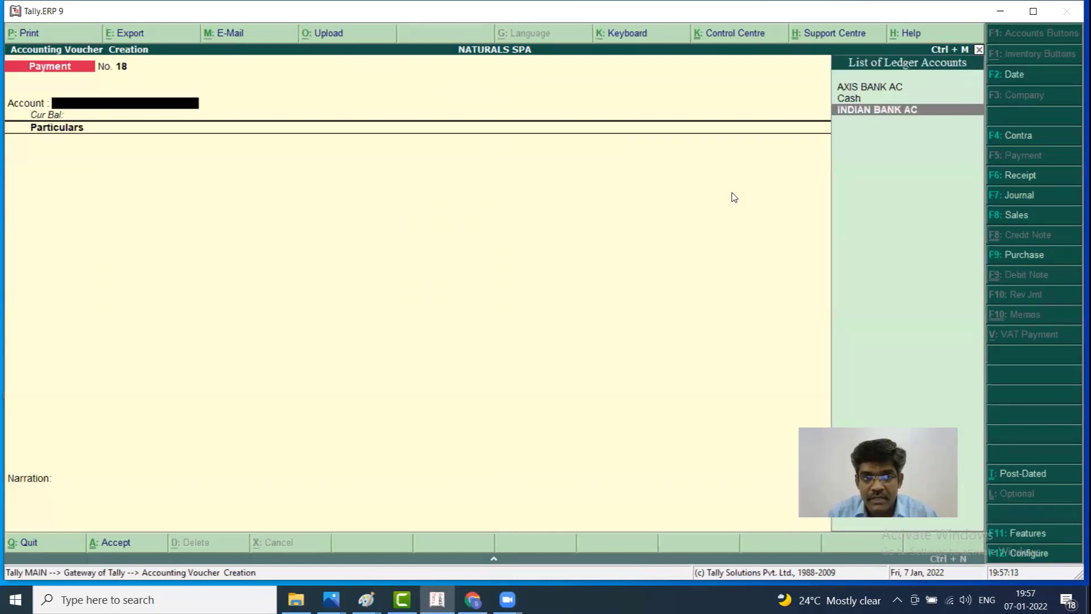
pyautogui.press('Return')
# Enter RENT EXP 10,000, EB BILL 5,000 and SALARY EXP 50,000 as the particulars
pyautogui.write('RE')
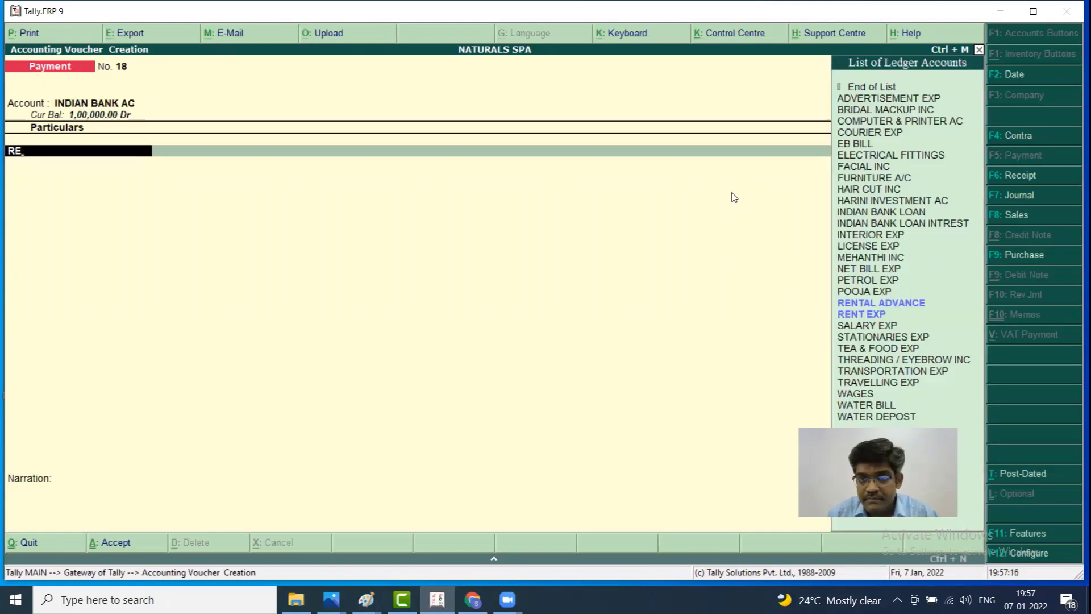
pyautogui.press('Down')
pyautogui.press('Return')
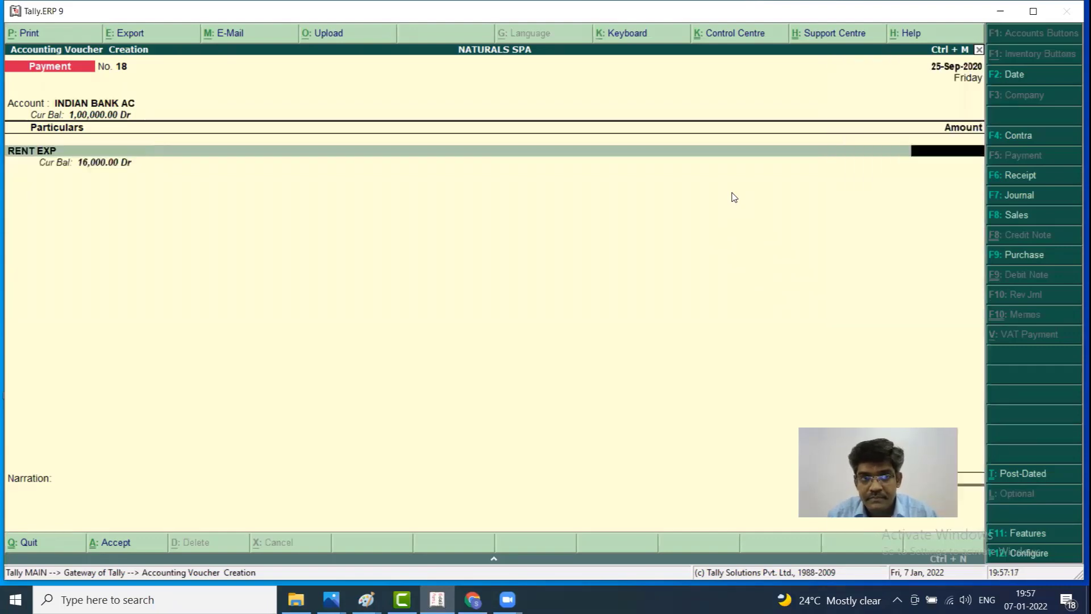
pyautogui.write('10000')
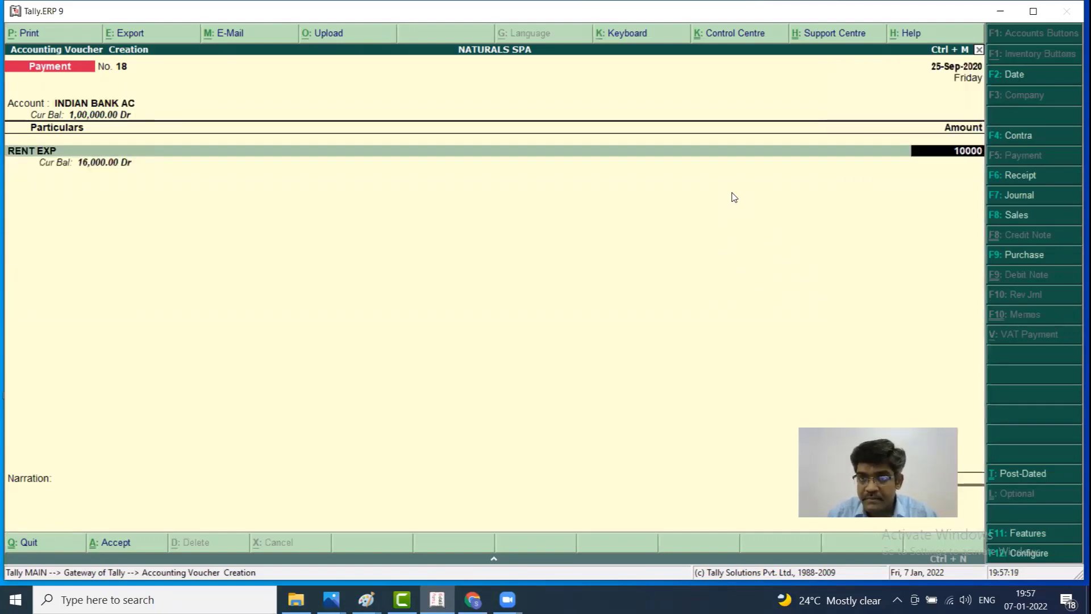
pyautogui.press('Return')
pyautogui.write('EB')
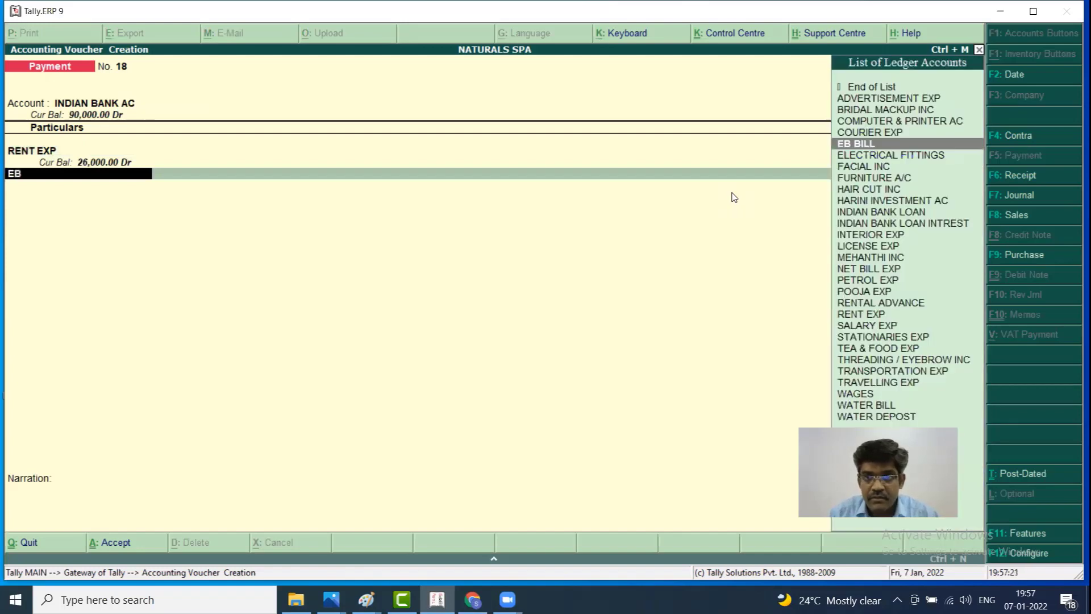
pyautogui.press('Return')
pyautogui.write('5000')
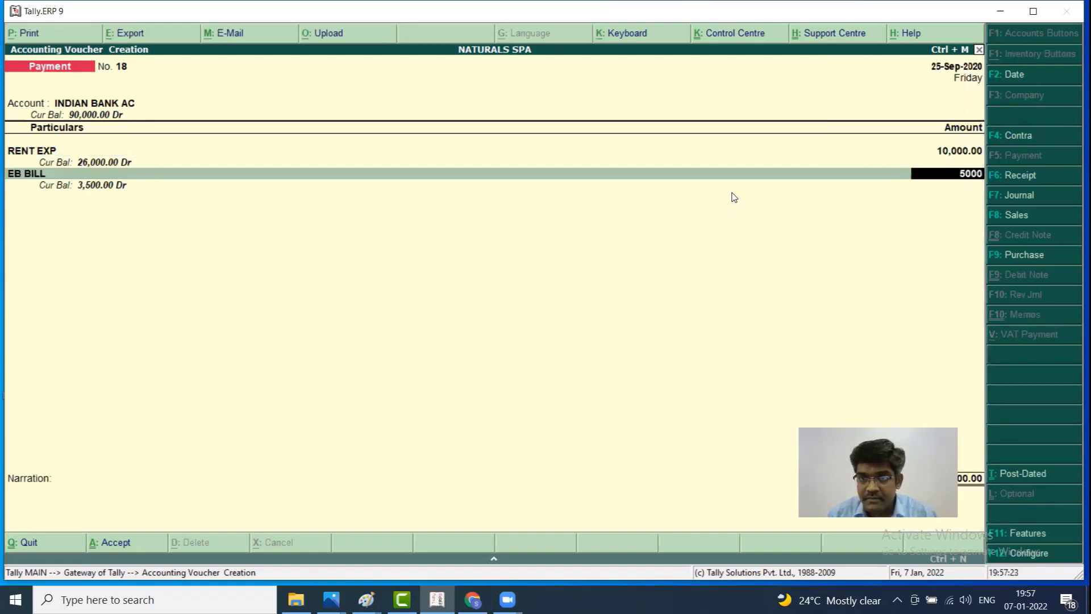
pyautogui.press('Return')
pyautogui.write('SAL')
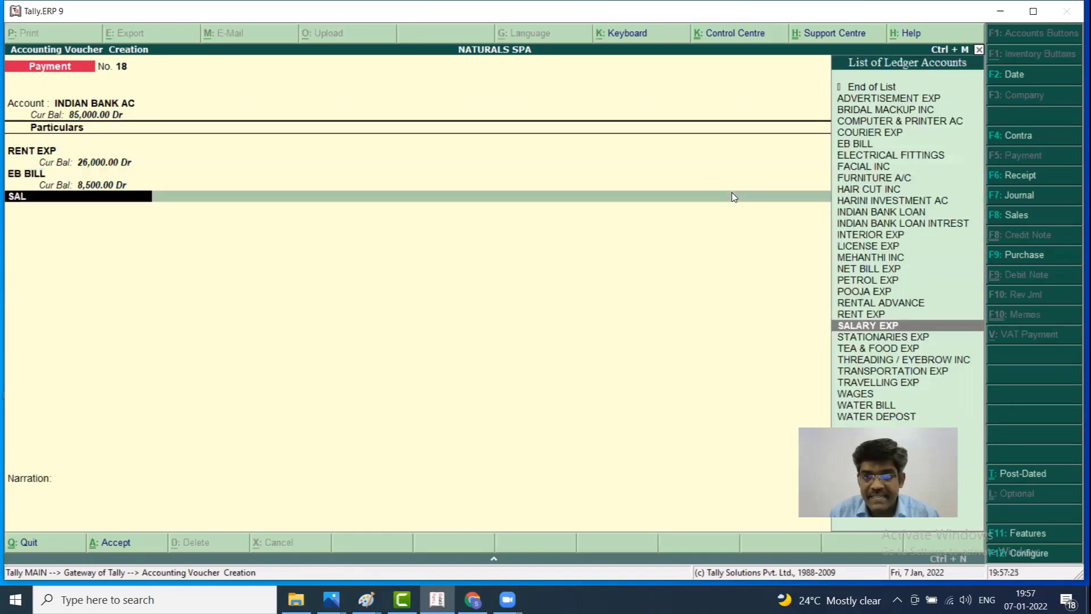
pyautogui.press('Return')
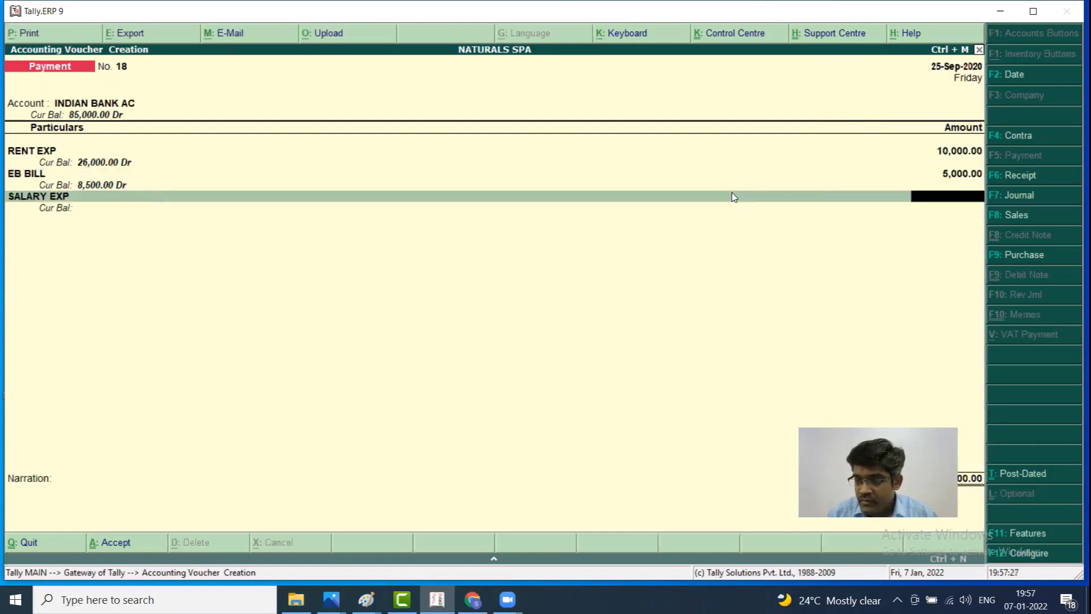
pyautogui.write('50000')
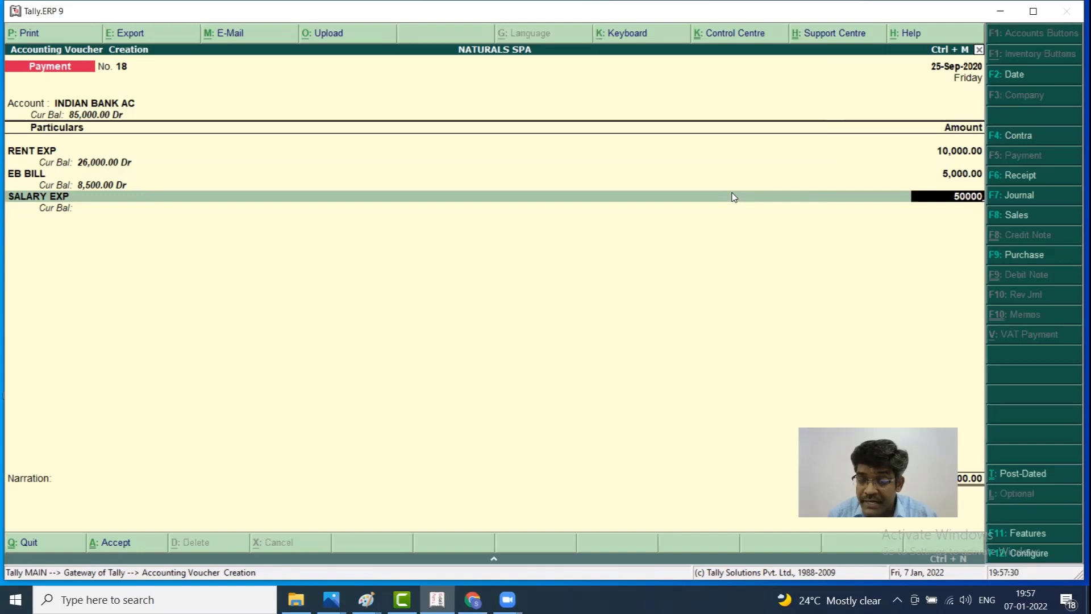
pyautogui.press('Return')
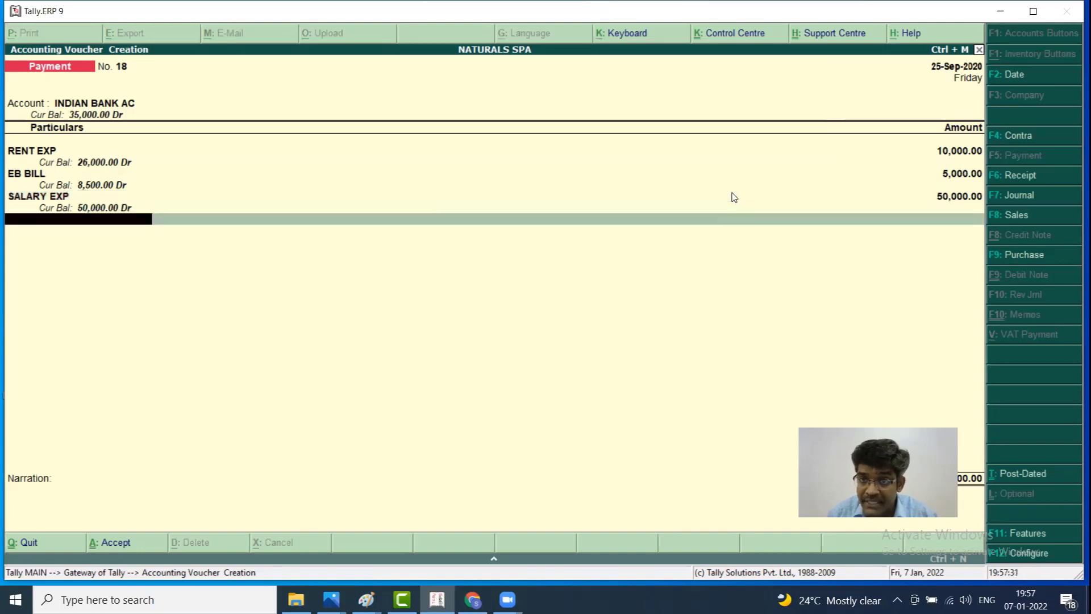
# Leave the cheque-number narration blank and save Payment No. 18
pyautogui.press('Return')
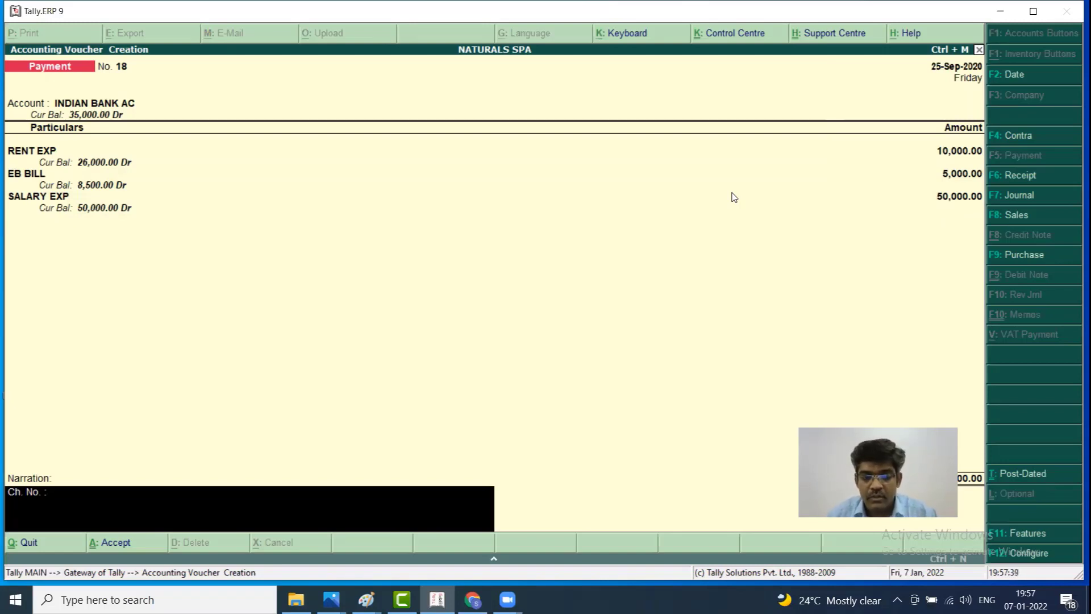
pyautogui.write('45645')
pyautogui.press('BackSpace')
pyautogui.press('BackSpace')
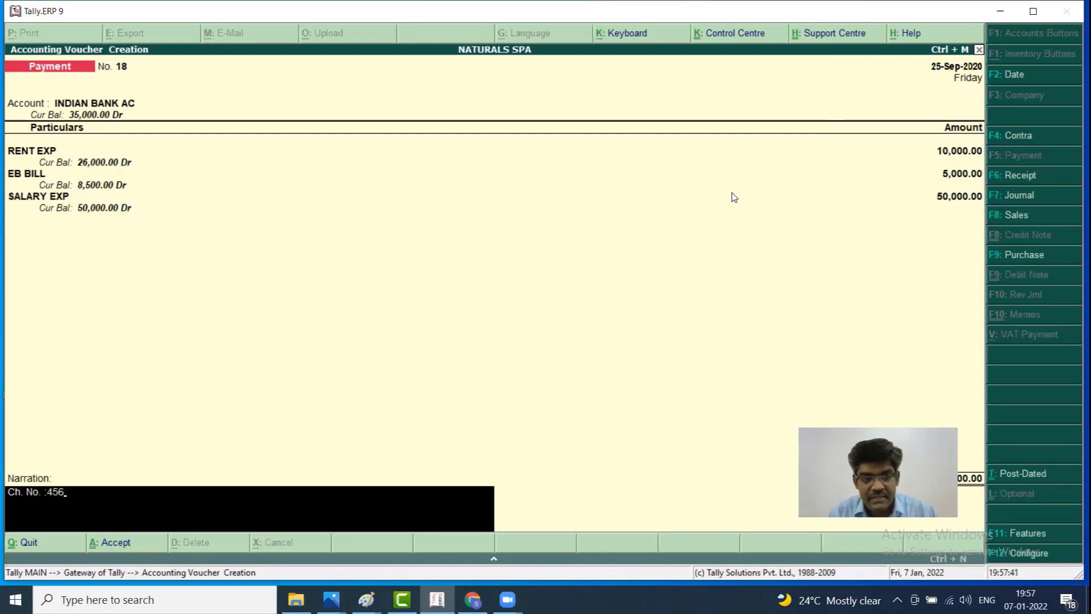
pyautogui.write('45645')
pyautogui.press('BackSpace')
pyautogui.press('BackSpace')
pyautogui.press('BackSpace')
pyautogui.press('BackSpace')
pyautogui.press('BackSpace')
pyautogui.press('BackSpace')
pyautogui.press('BackSpace')
pyautogui.press('BackSpace')
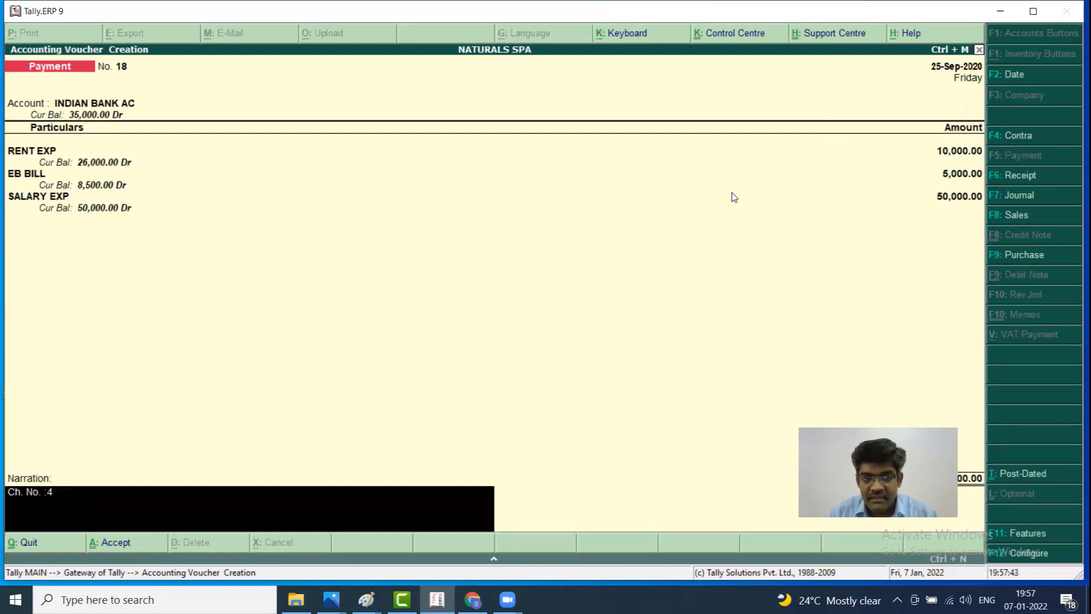
pyautogui.press('Return')
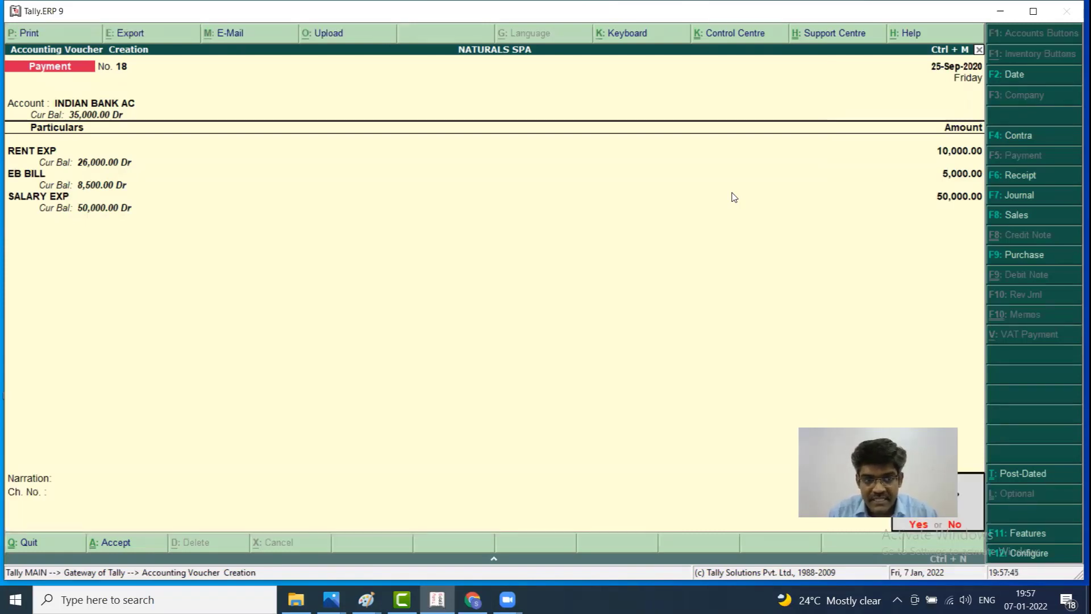
pyautogui.press('Return')
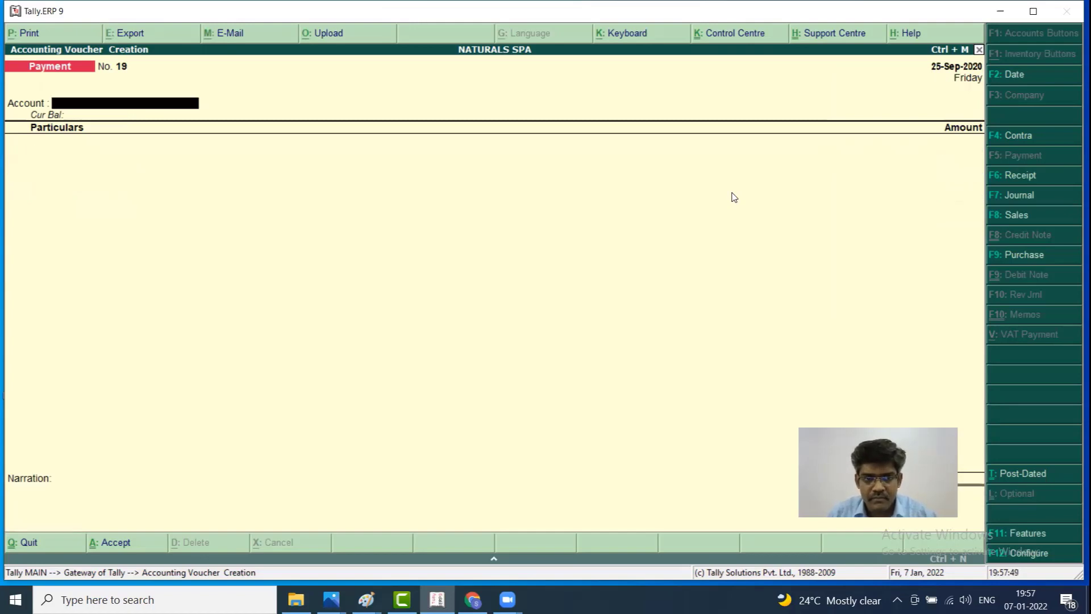
# Go back from the blank voucher and reopen Payment No. 18 at its narration
pyautogui.write('Cas')
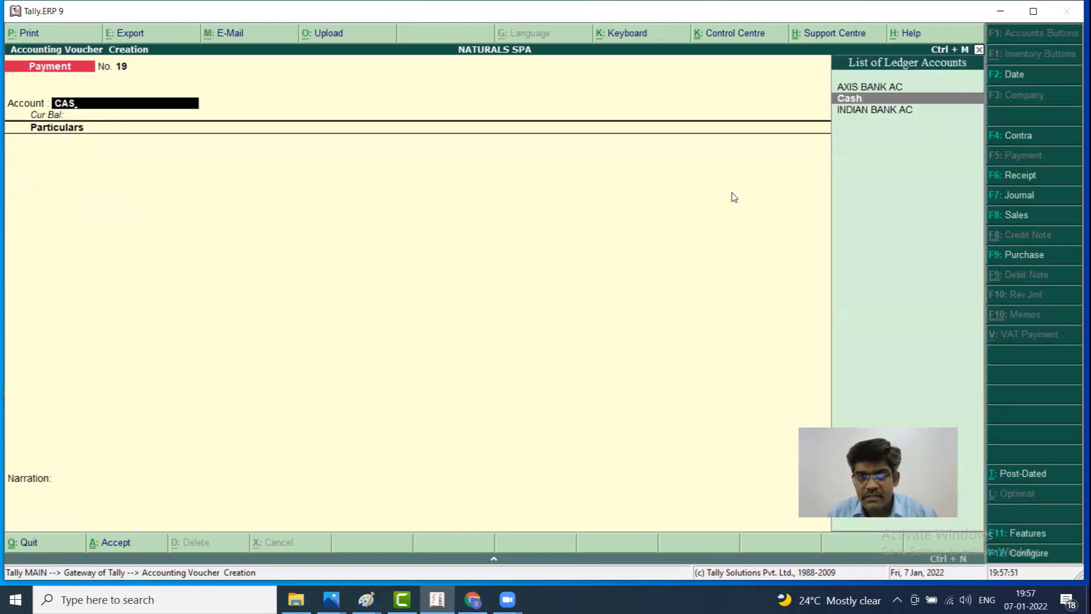
pyautogui.press('BackSpace')
pyautogui.press('BackSpace')
pyautogui.press('BackSpace')
pyautogui.press('Escape')
pyautogui.press('Return')
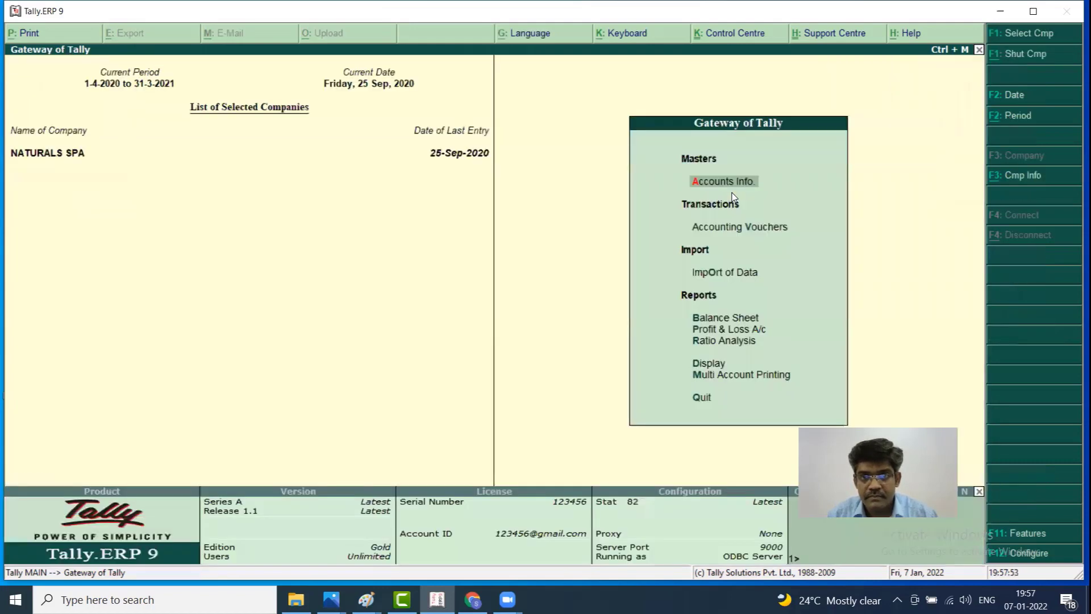
pyautogui.press('v')
pyautogui.press('pageup')
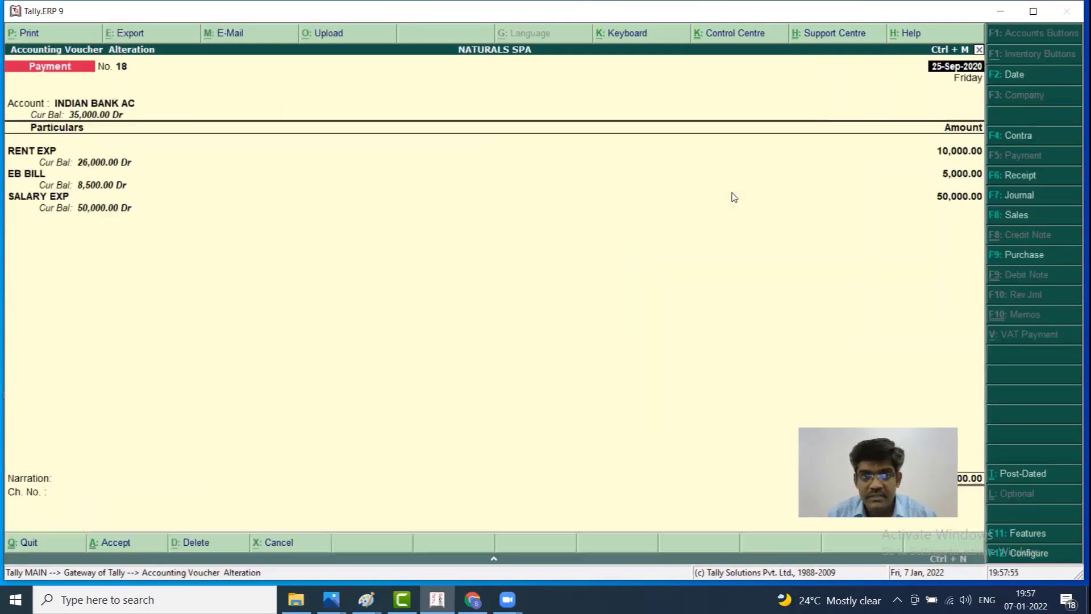
pyautogui.press('Return')
pyautogui.press('Return')
pyautogui.press('Return')
pyautogui.press('Return')
pyautogui.press('Return')
pyautogui.press('Return')
pyautogui.press('Return')
pyautogui.press('Return')
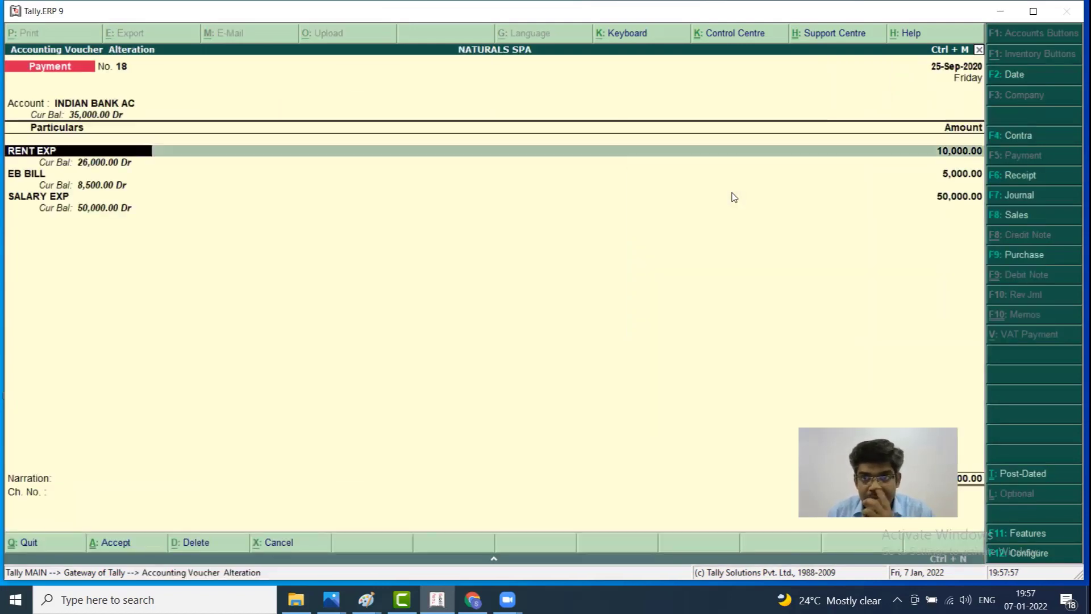
pyautogui.press('Return')
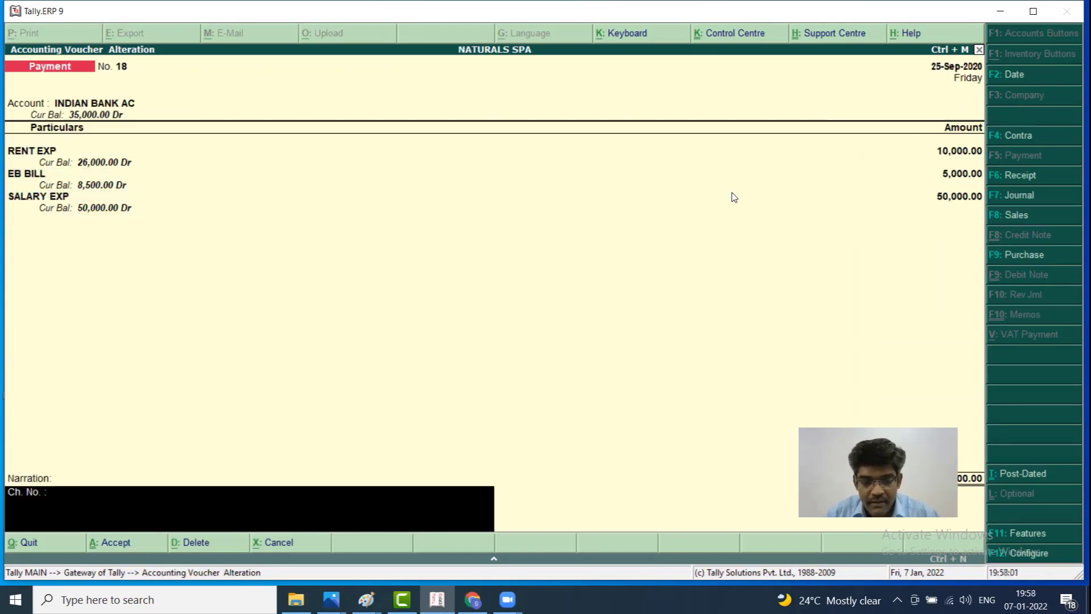
# Put a TRANS NO transaction reference in the narration and save voucher 18
pyautogui.write('TRA')
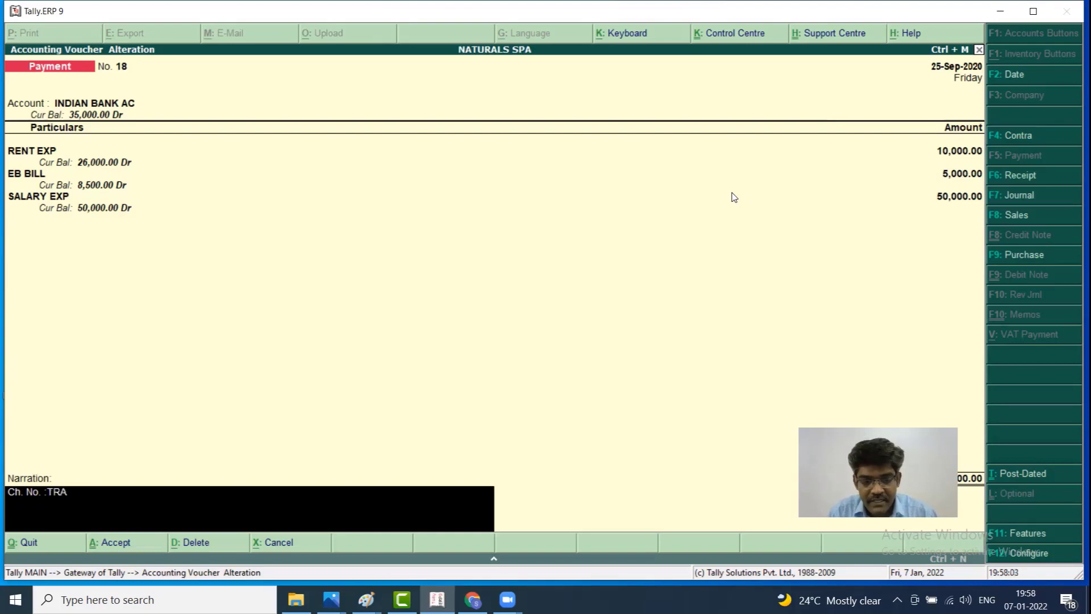
pyautogui.write('NS NO')
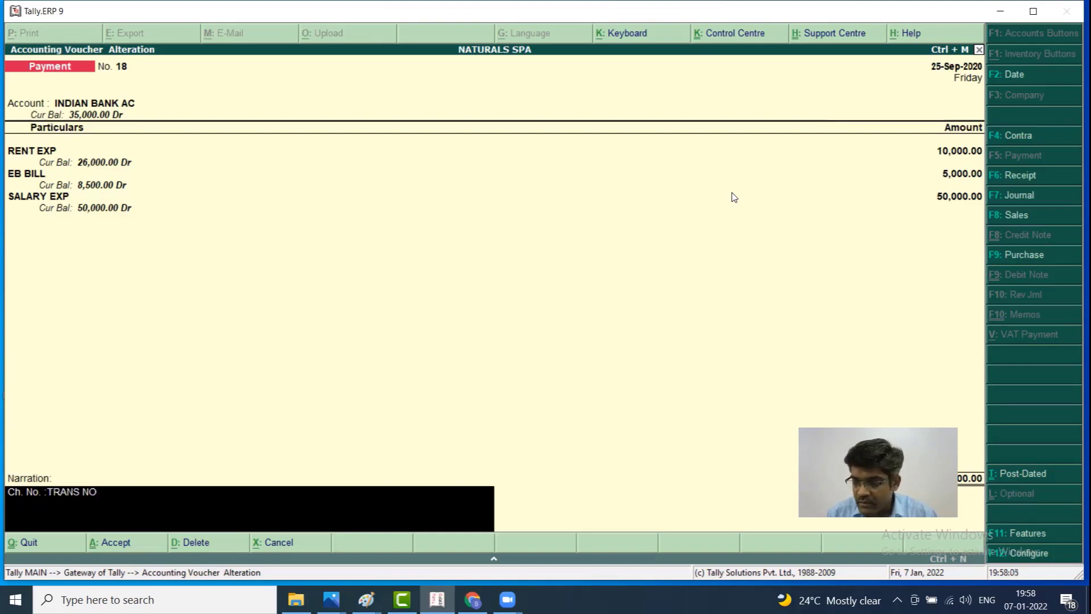
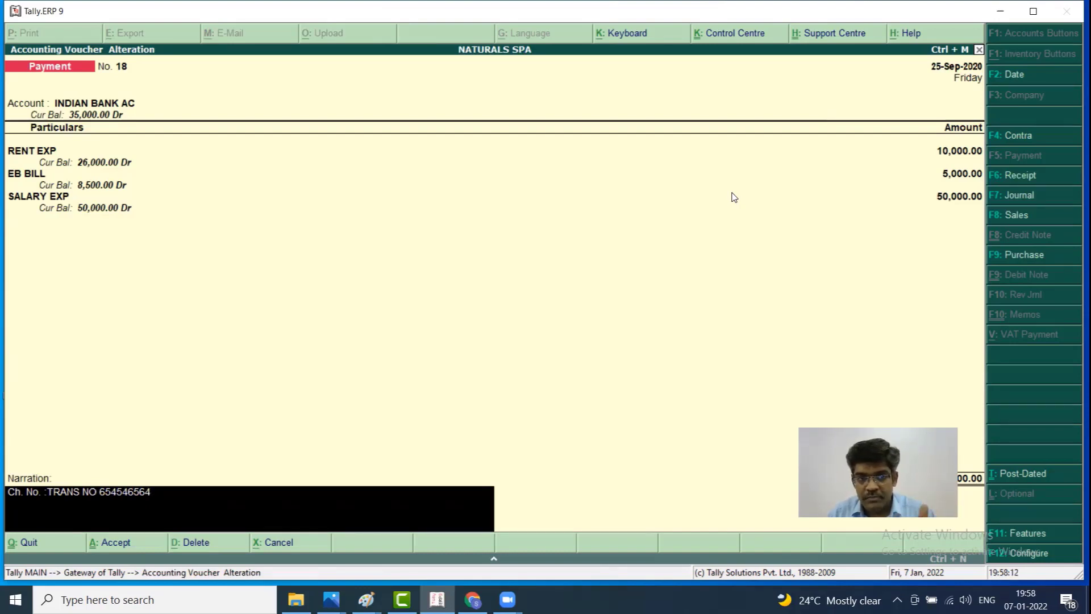
pyautogui.press('Return')
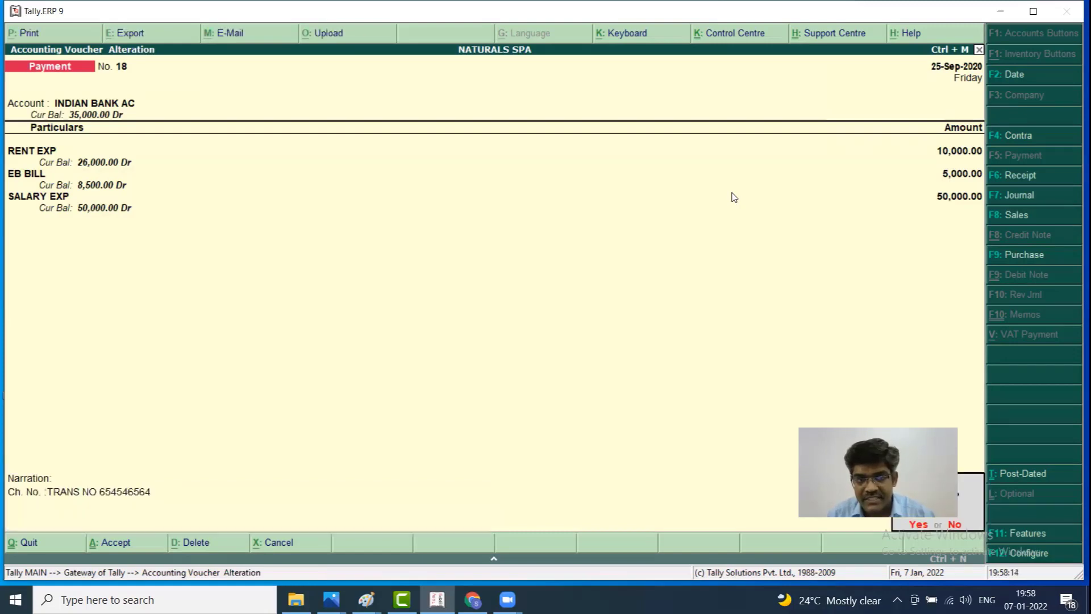
pyautogui.press('Return')
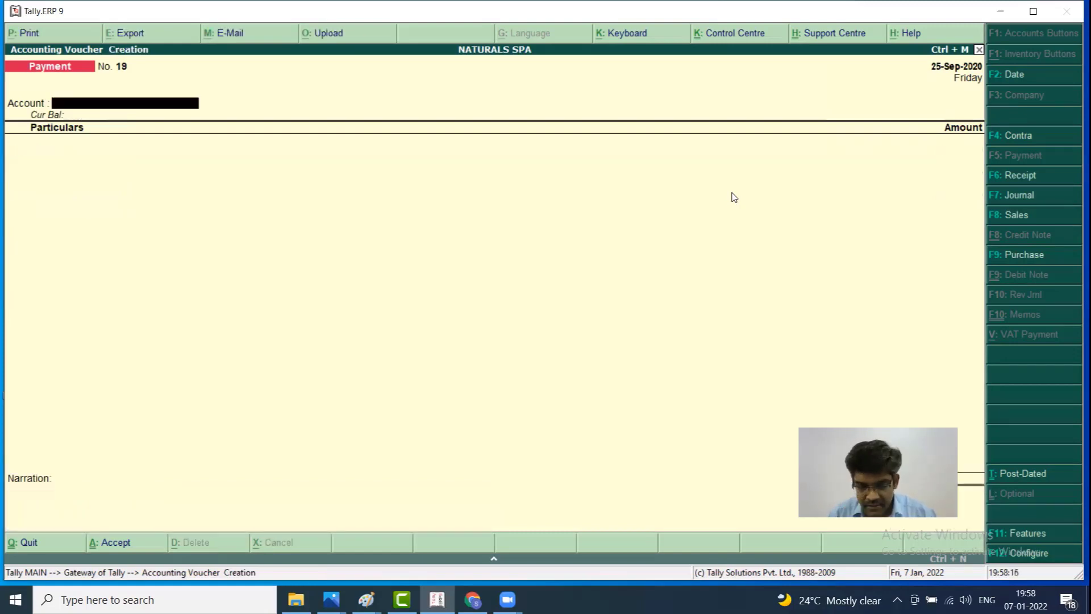
# Date the new payment voucher 2.10.2020 with INDIAN BANK AC as the paying account
pyautogui.press('F2')
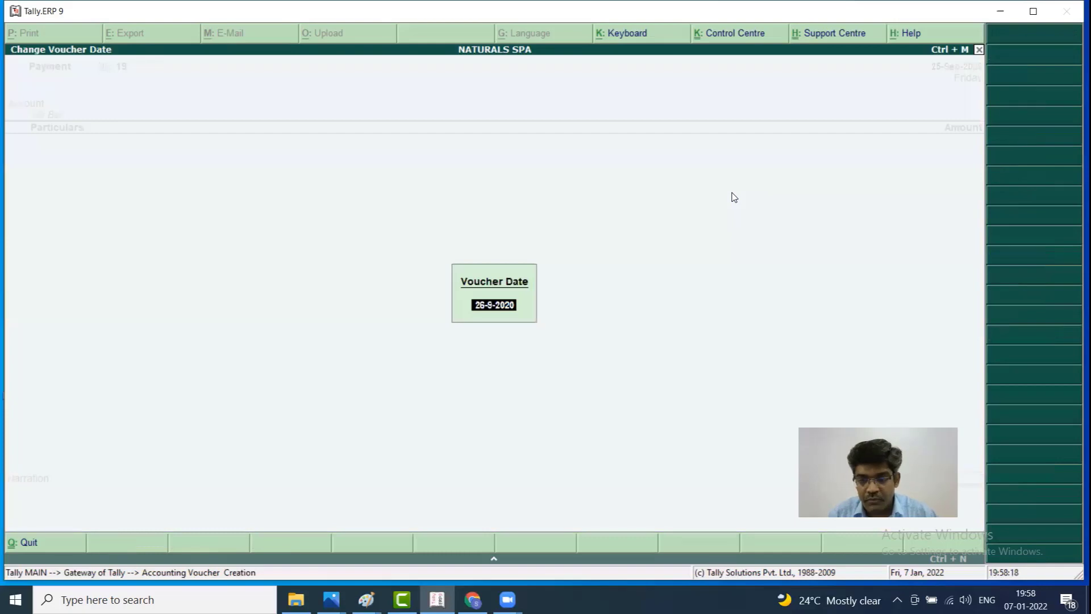
pyautogui.write('2.')
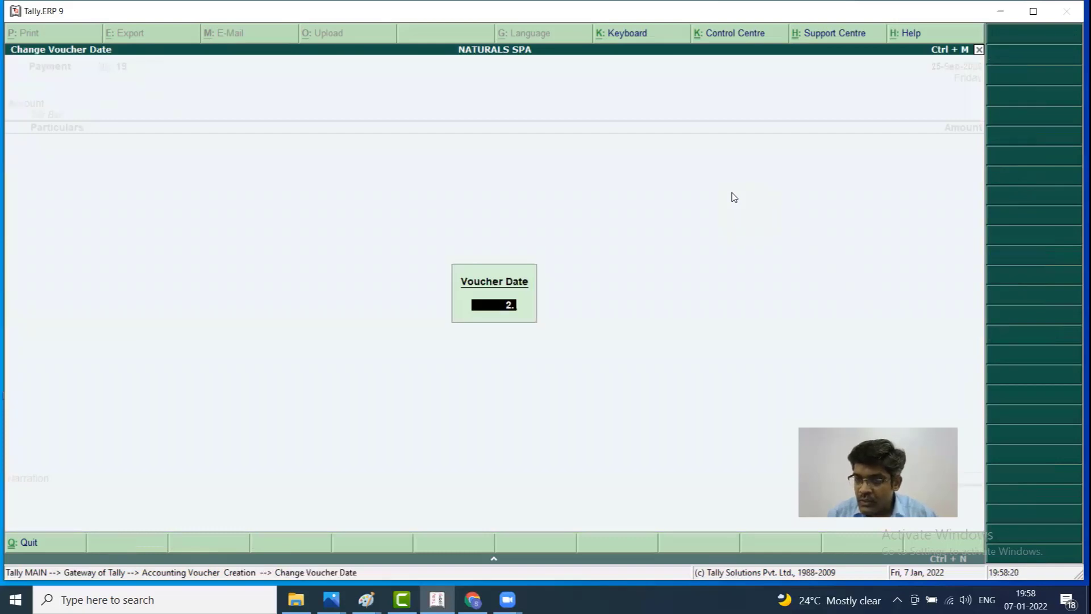
pyautogui.write('10.2020')
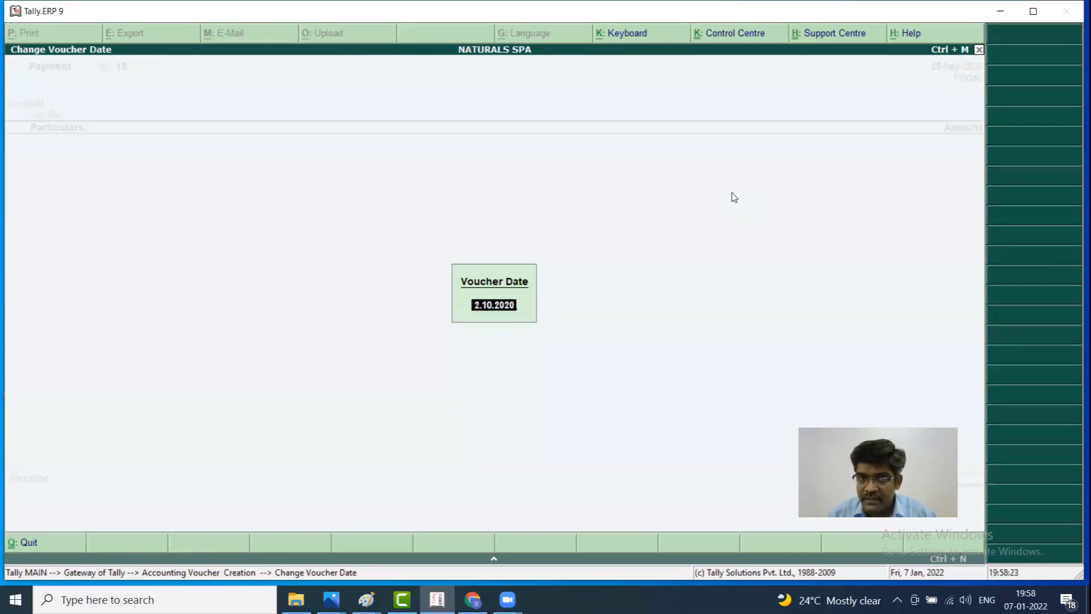
pyautogui.press('Return')
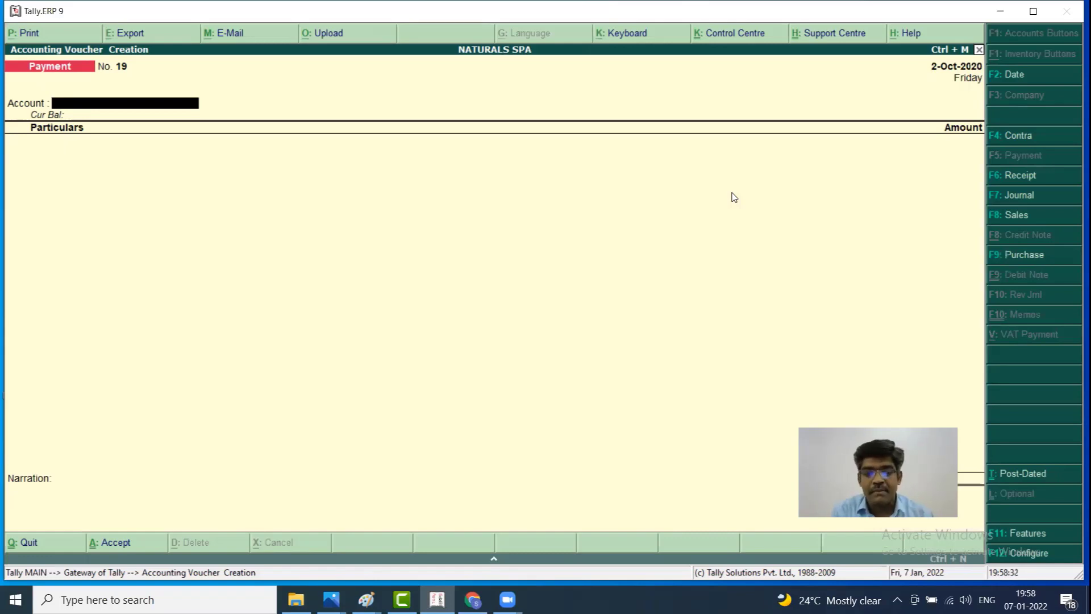
pyautogui.write('in')
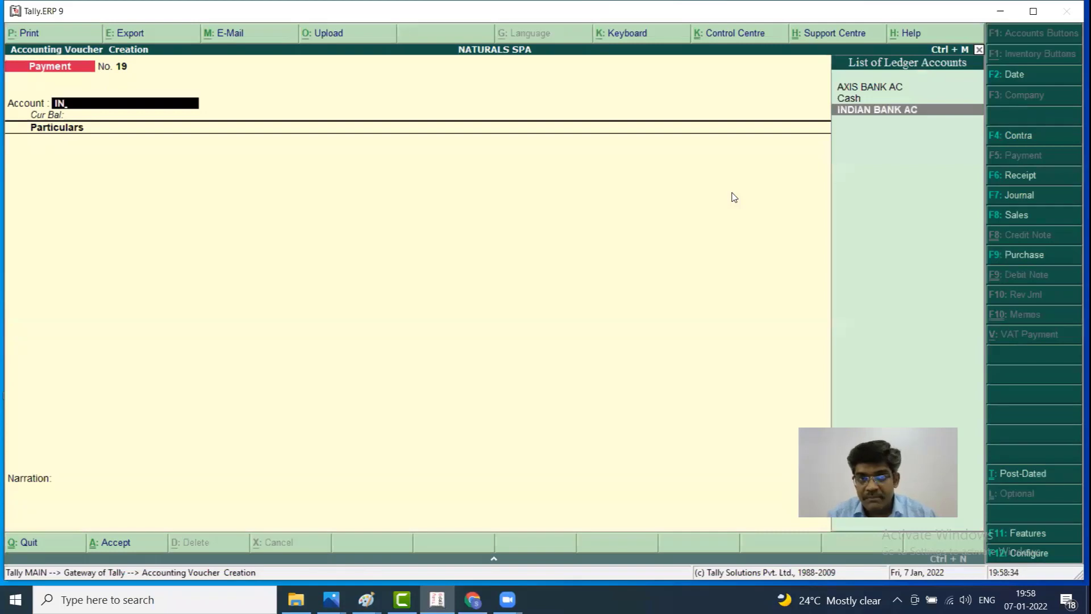
pyautogui.press('Return')
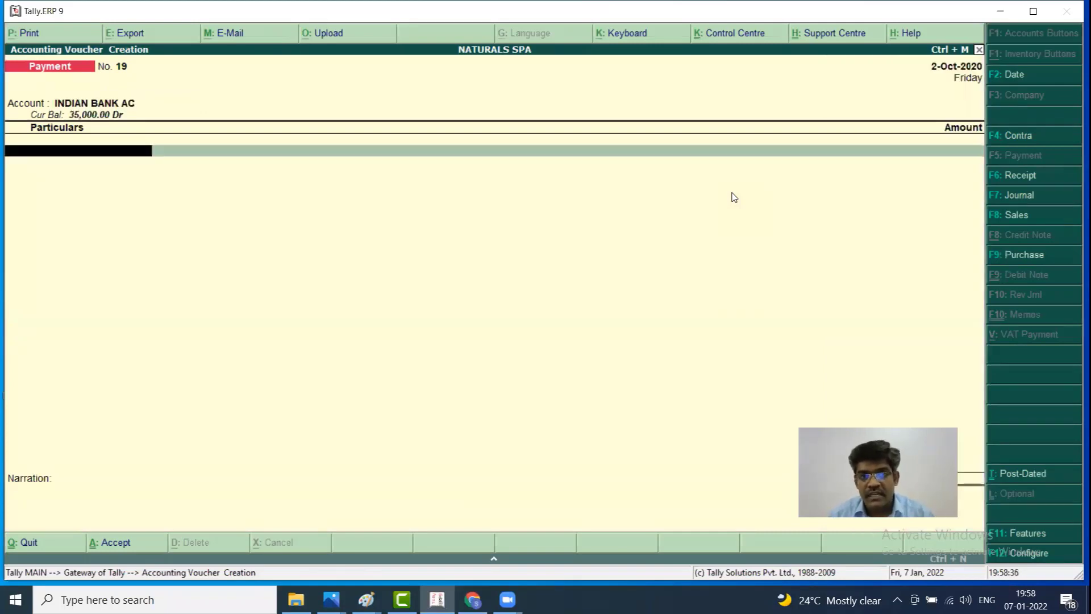
# Enter INDIAN BANK LOAN INTREST 3,000 and INDIAN BANK LOAN 30,000 as the particulars
pyautogui.write('in')
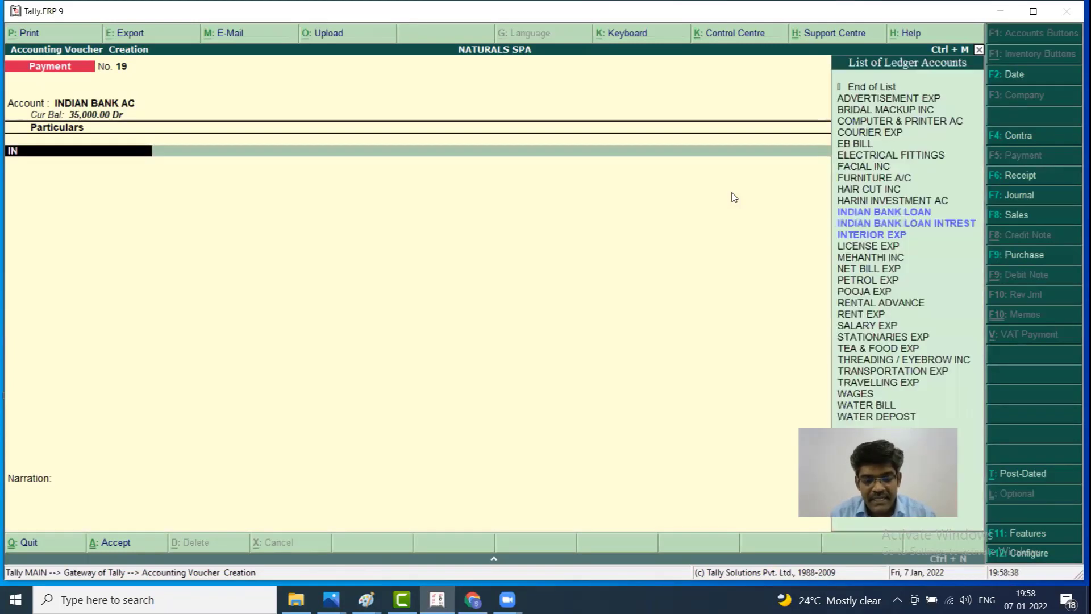
pyautogui.write('d')
pyautogui.press('Down')
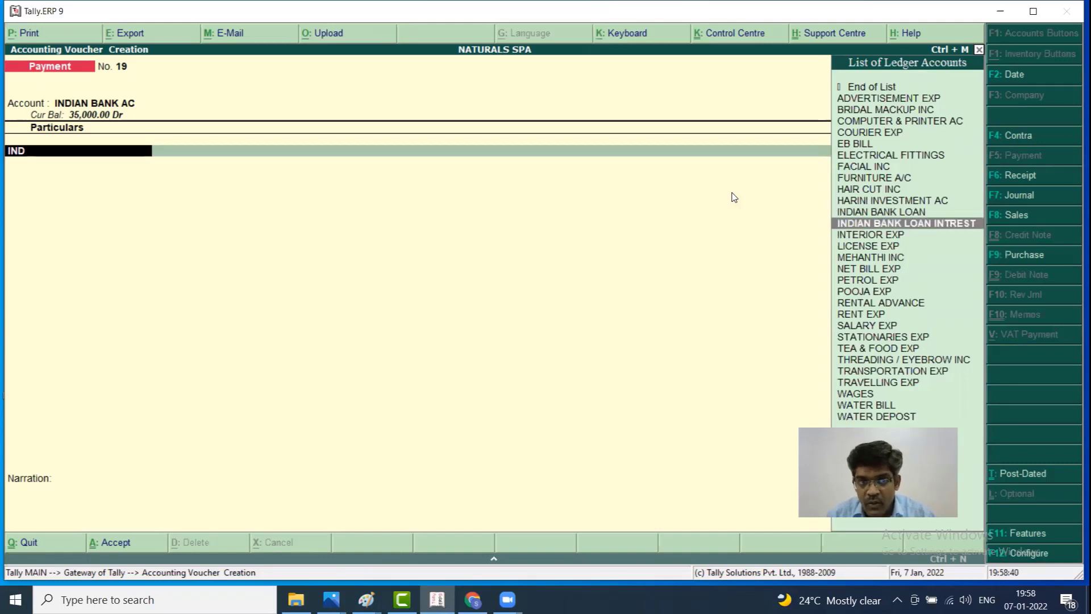
pyautogui.press('Return')
pyautogui.write('3000')
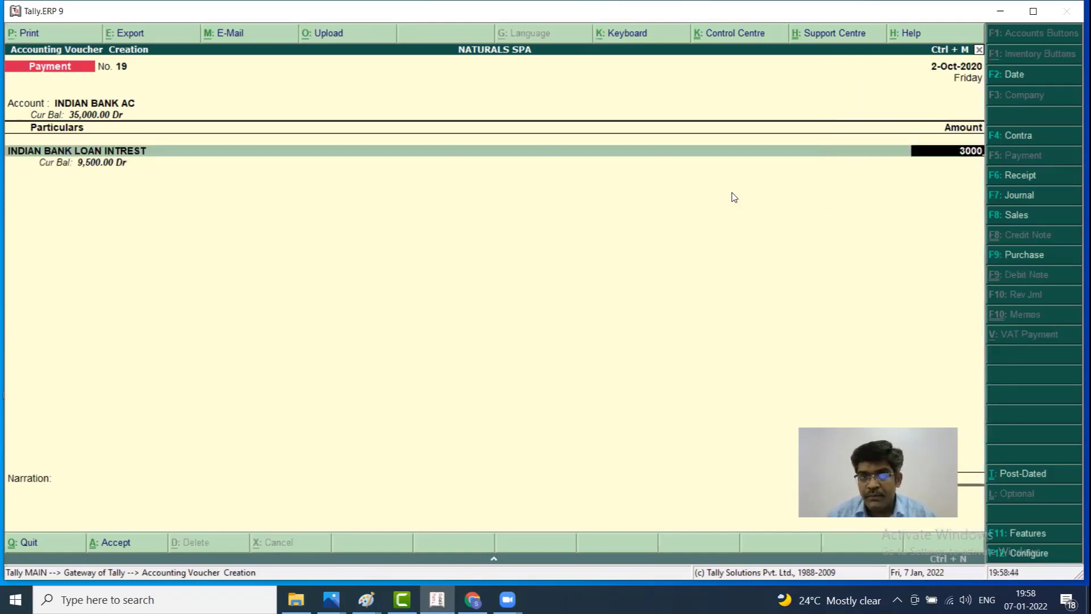
pyautogui.press('Return')
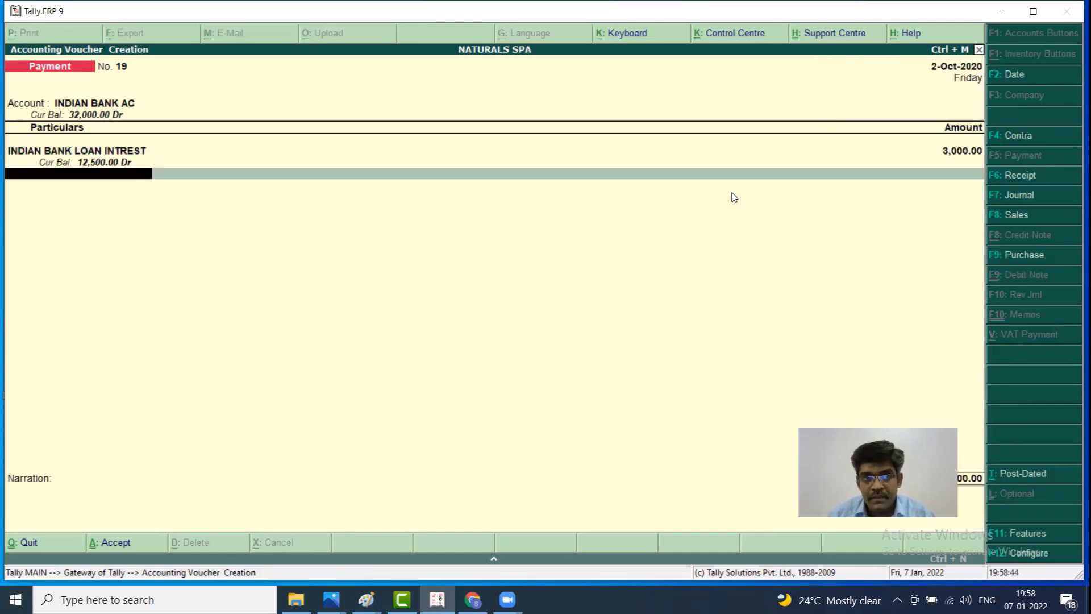
pyautogui.write('L')
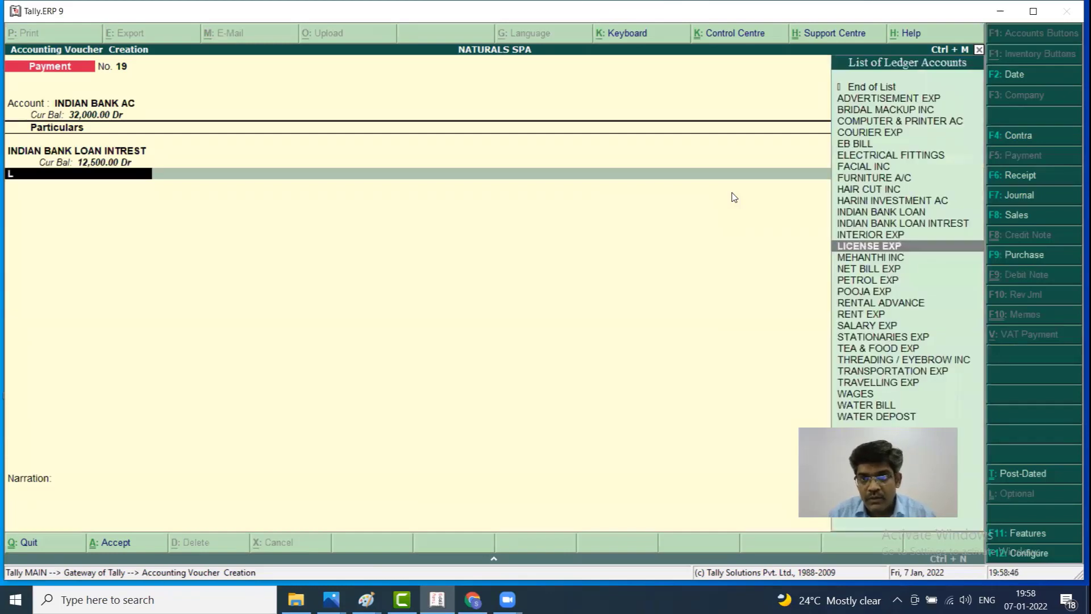
pyautogui.press('Up')
pyautogui.press('Up')
pyautogui.press('Up')
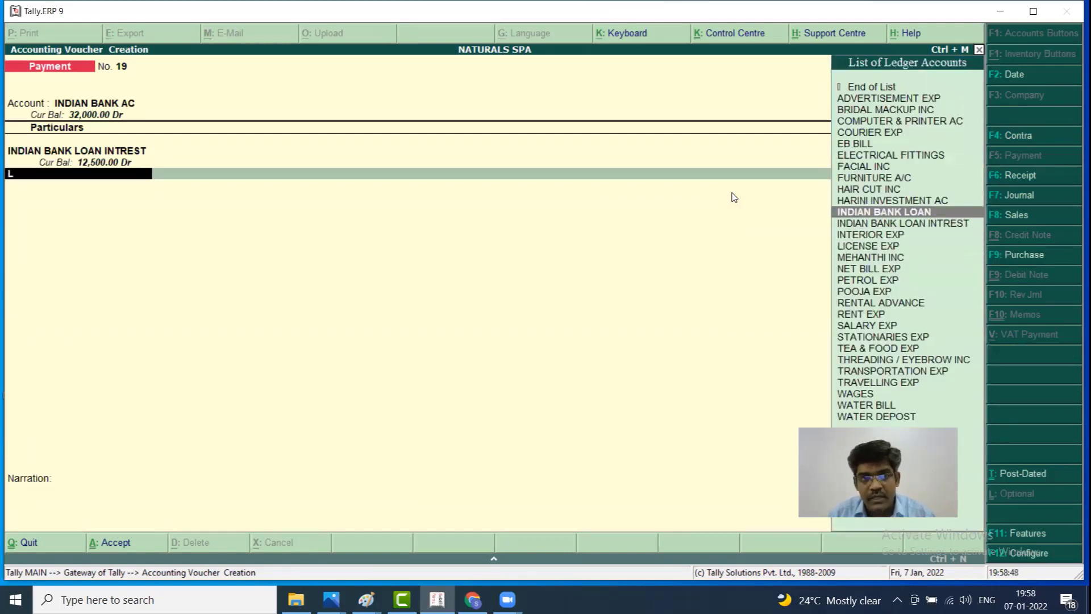
pyautogui.press('Return')
pyautogui.write('30000')
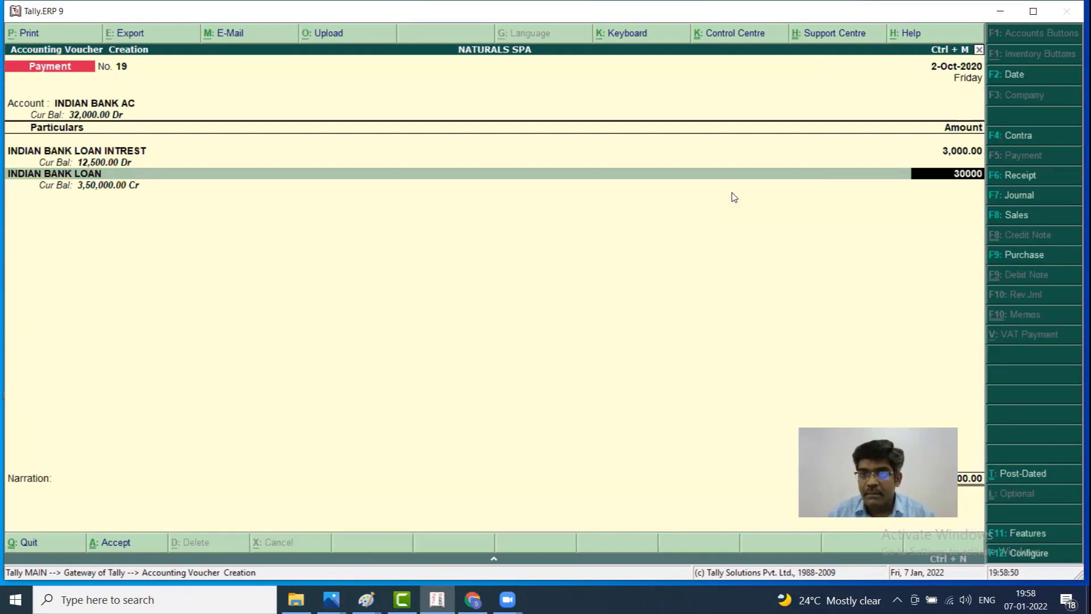
pyautogui.press('Return')
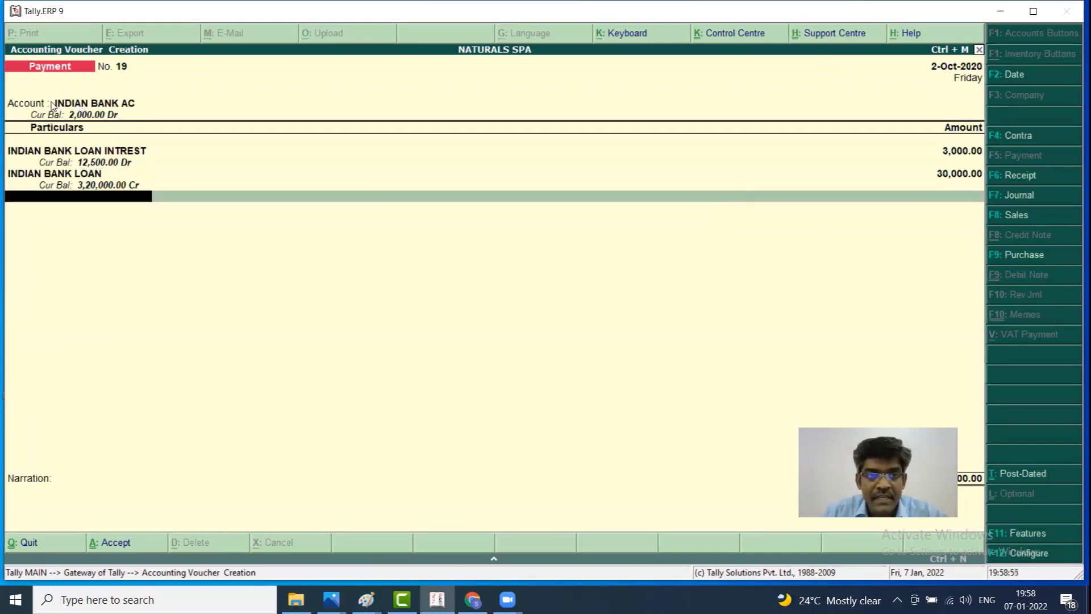
# Recheck the account and both amounts, then proceed past the narration to the Accept prompt
pyautogui.click(128, 106)
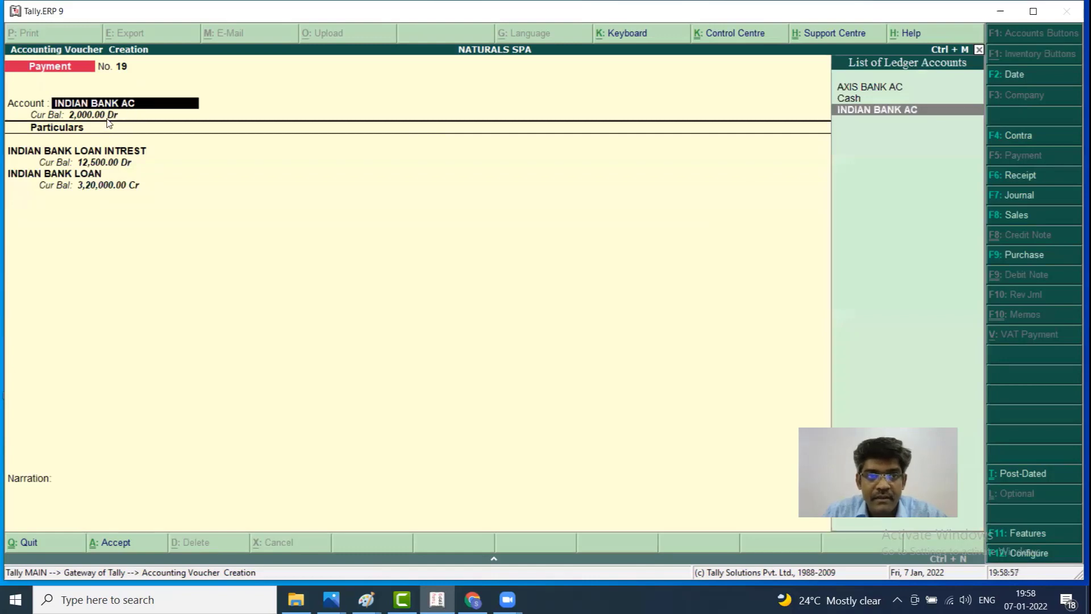
pyautogui.press('Return')
pyautogui.press('Return')
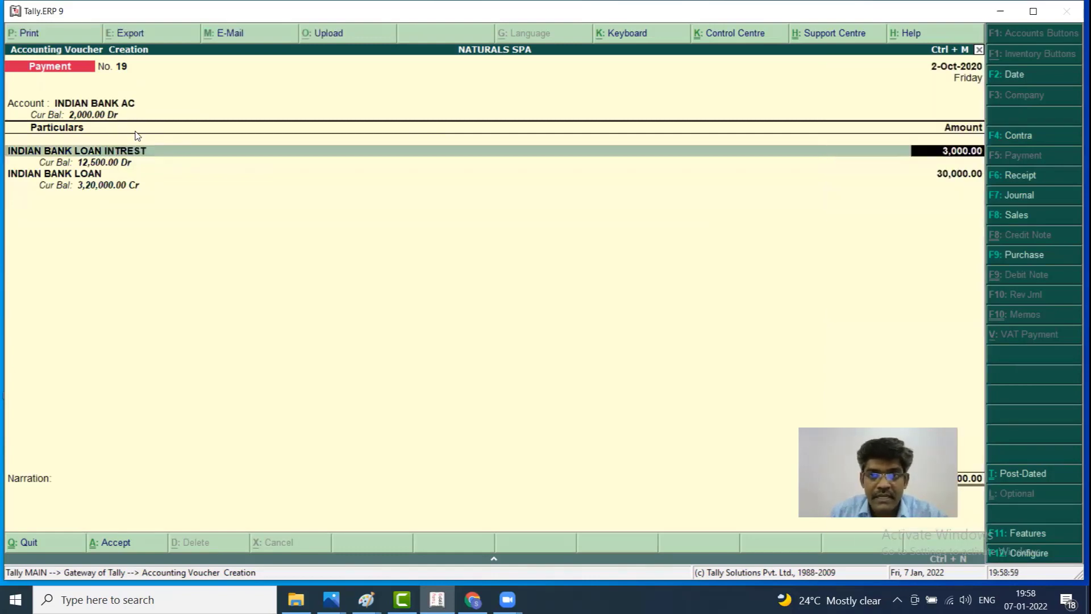
pyautogui.press('Return')
pyautogui.press('Return')
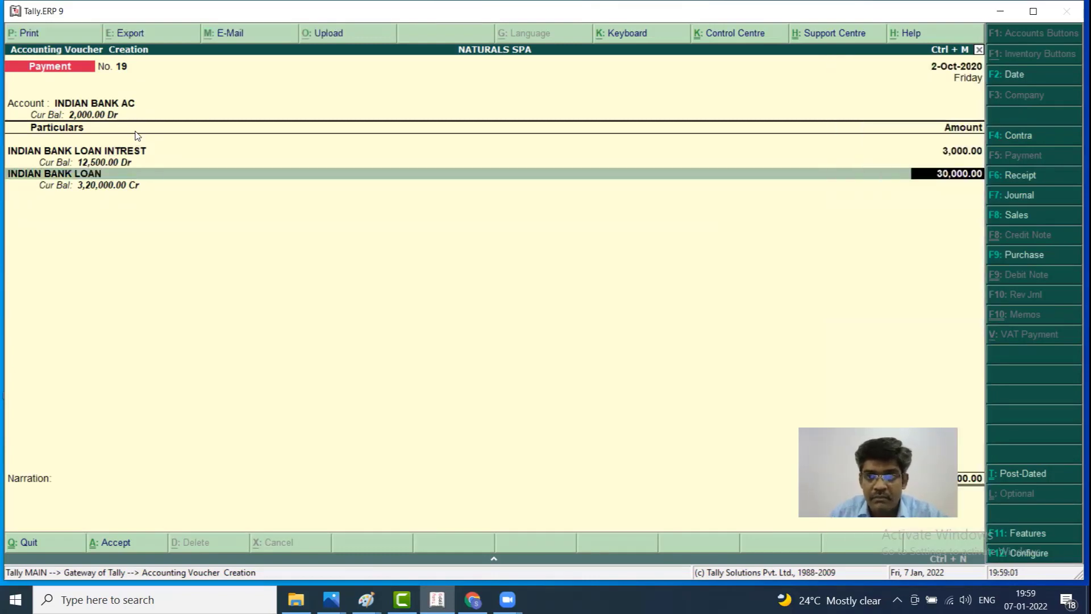
pyautogui.press('Return')
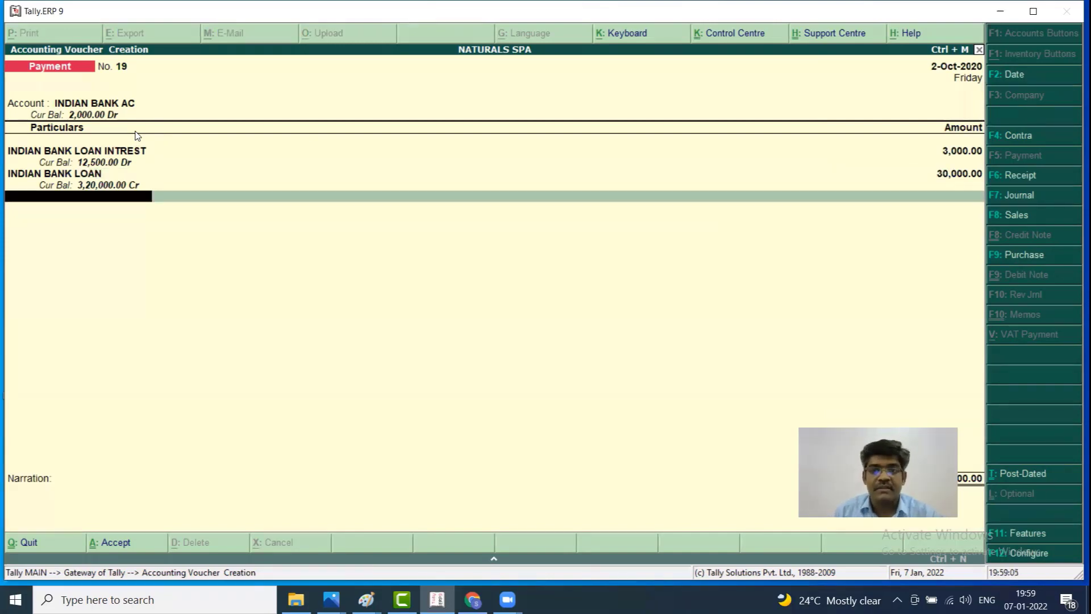
pyautogui.press('Return')
pyautogui.press('Return')
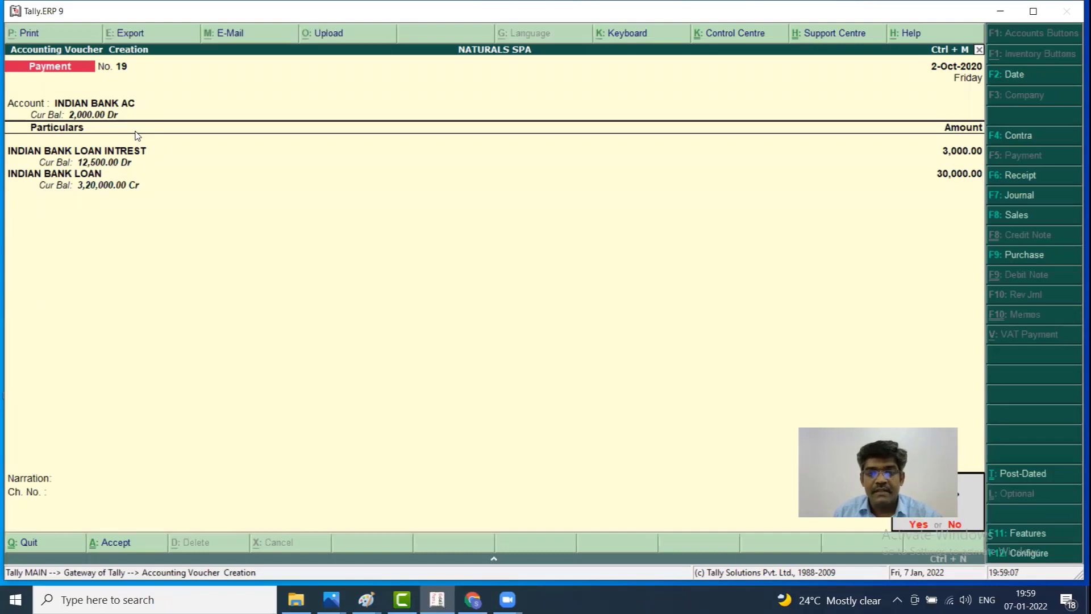
pyautogui.press('Return')
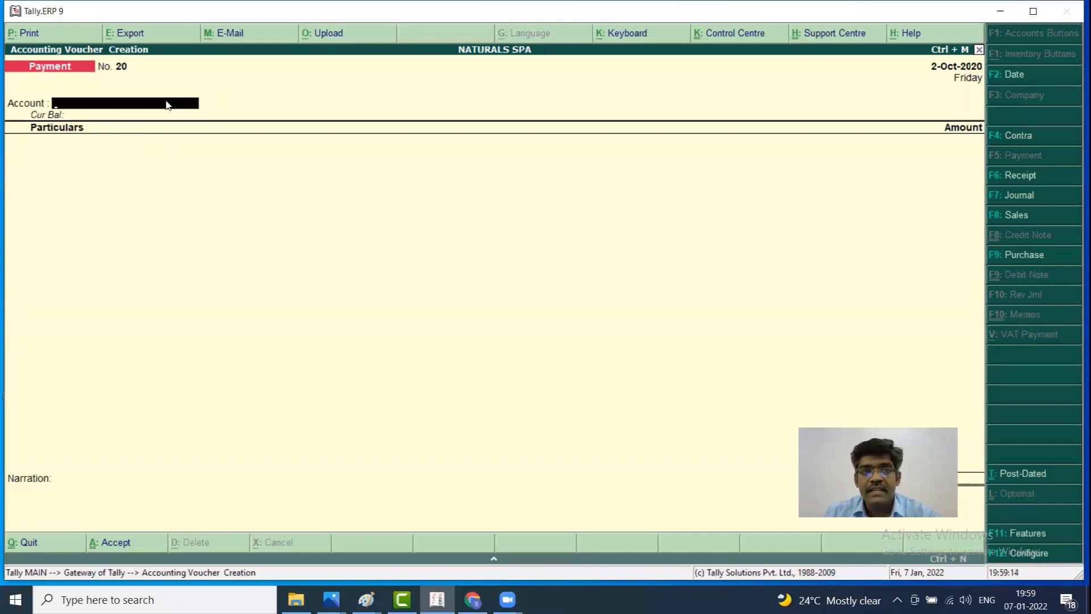
# Save the Indian Bank loan repayment as Payment voucher No. 19
pyautogui.press('Return')
pyautogui.press('Return')
pyautogui.press('Return')
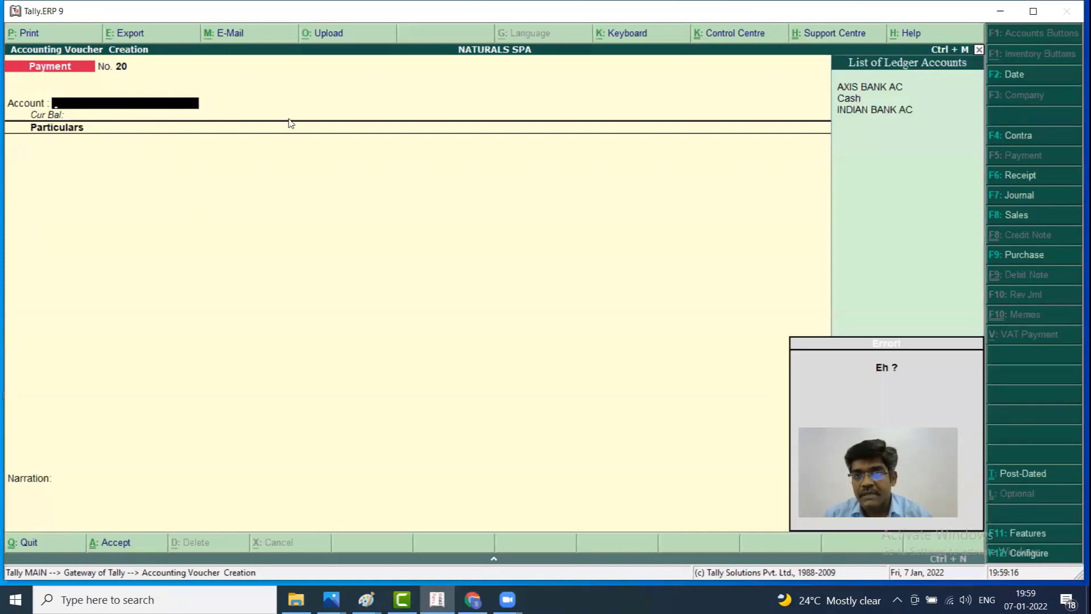
pyautogui.press('Down')
pyautogui.press('Down')
pyautogui.press('Up')
# Quit the blank Payment voucher No. 20 without recording anything
pyautogui.press('Down')
pyautogui.press('Up')
pyautogui.press('Down')
pyautogui.press('Down')
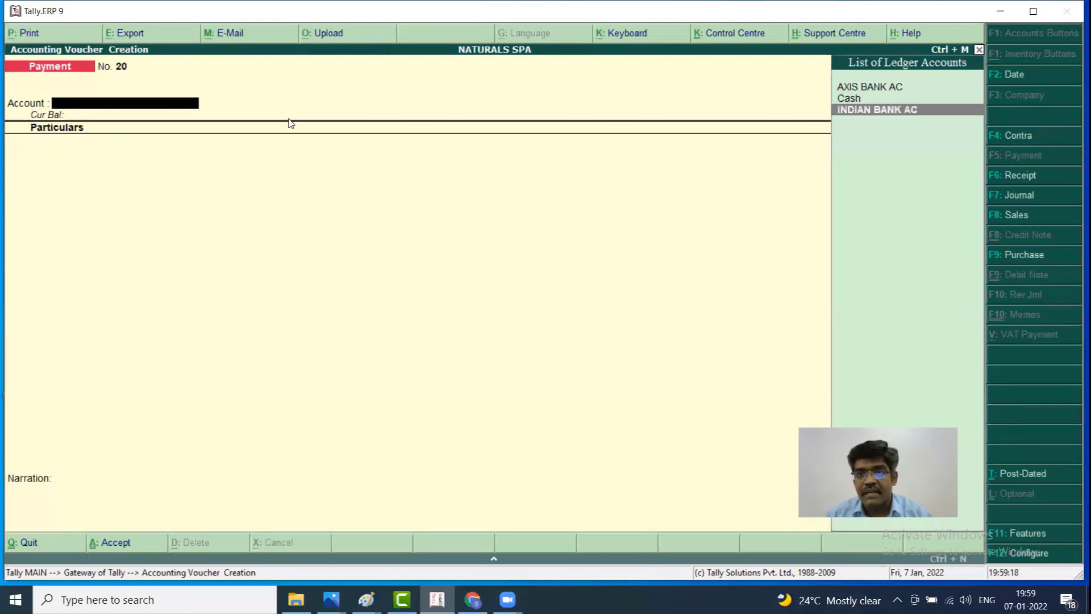
pyautogui.press('Up')
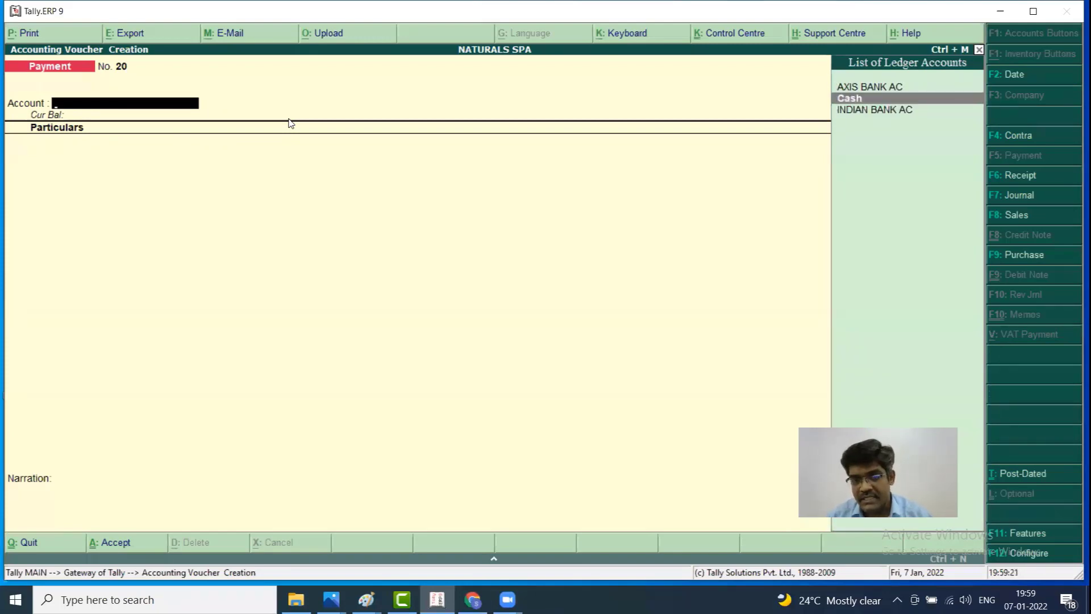
pyautogui.press('Escape')
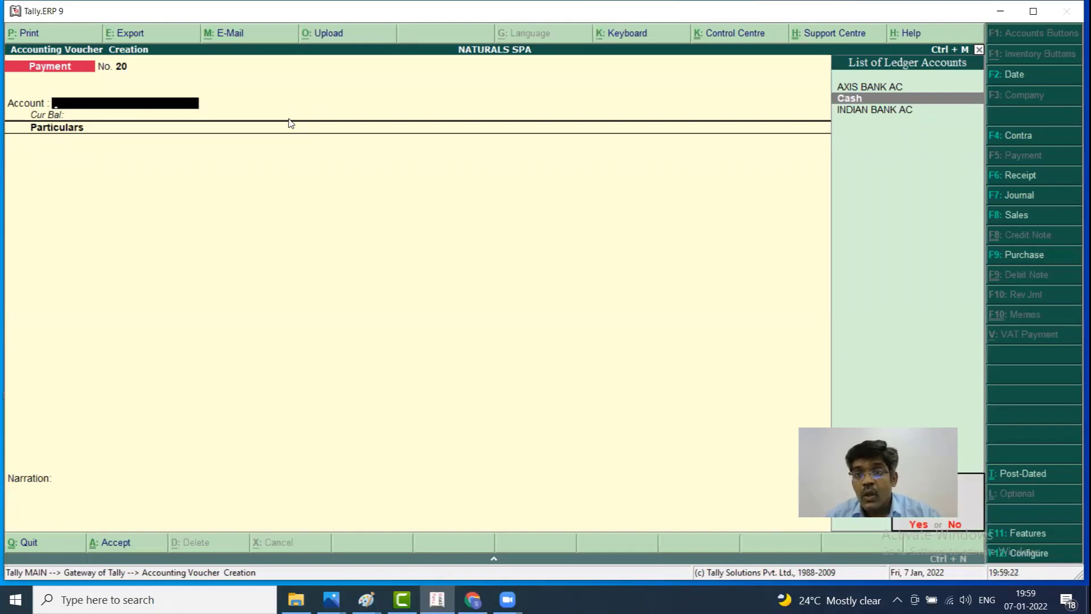
pyautogui.press('Return')
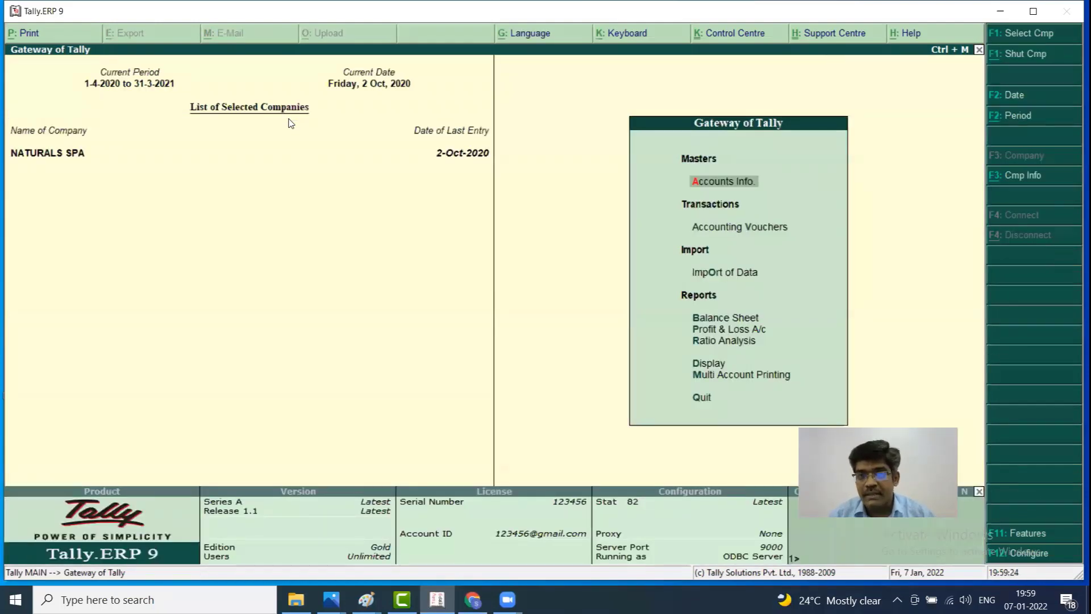
# Leave voucher entry and open the Balance Sheet for NATURALS SPA
pyautogui.press('Down')
pyautogui.press('Down')
pyautogui.press('Up')
pyautogui.press('Return')
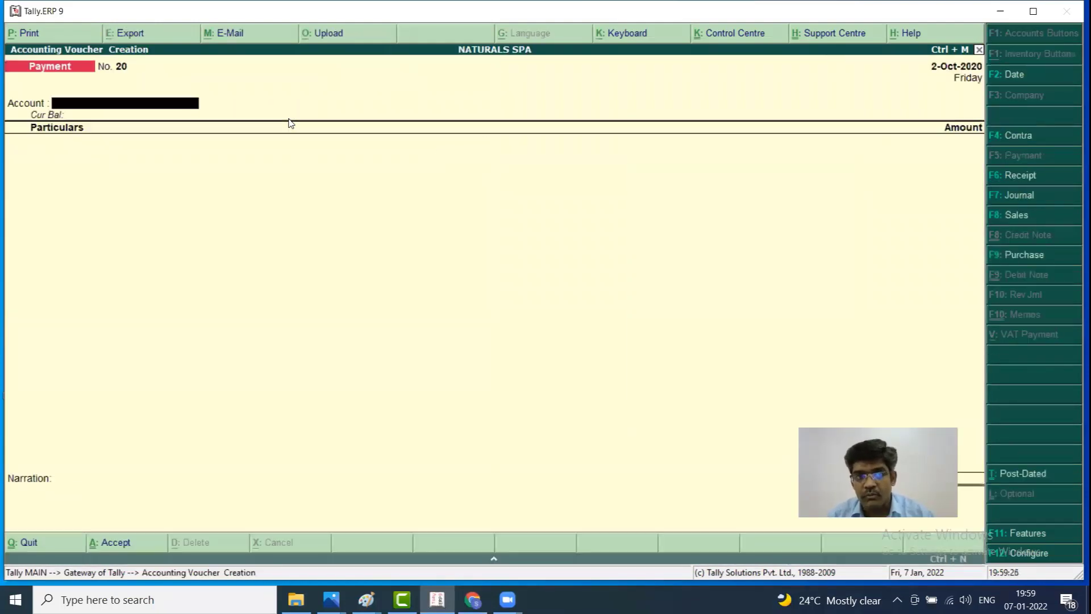
pyautogui.press('Escape')
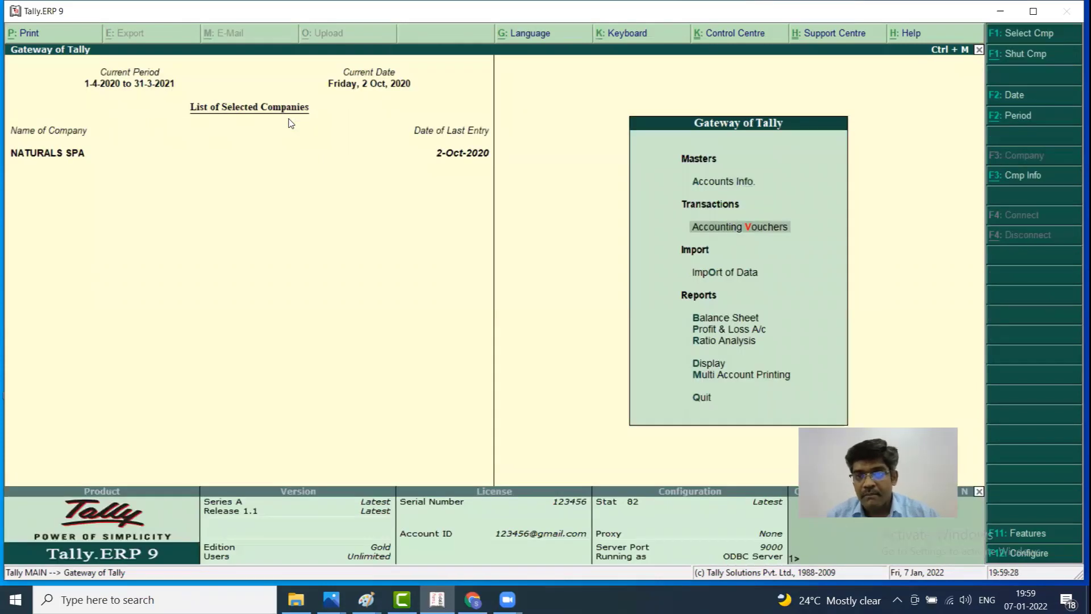
pyautogui.press('Down')
pyautogui.press('Down')
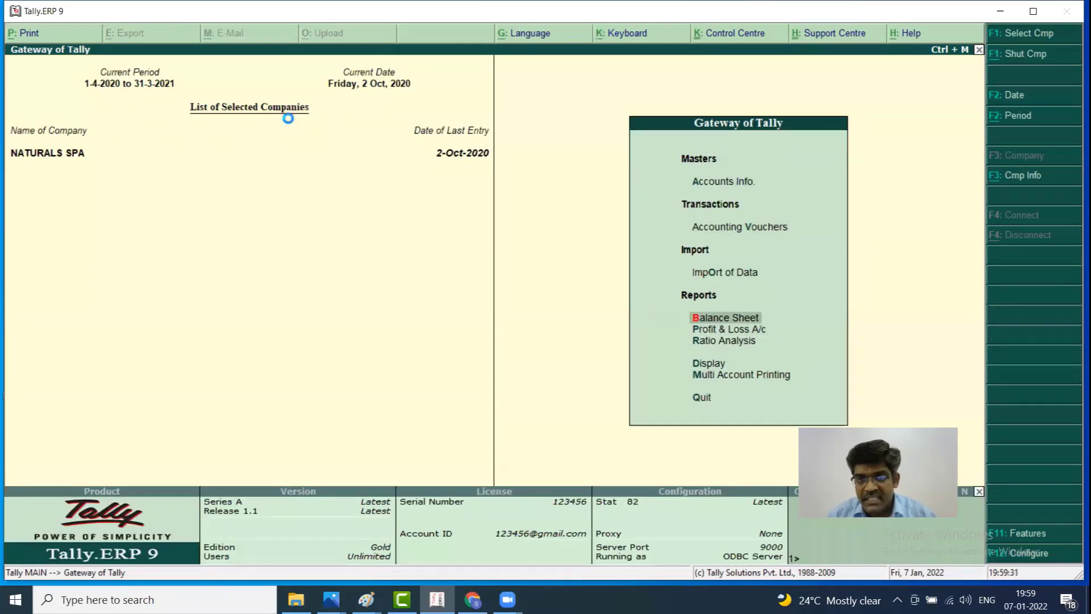
pyautogui.press('Return')
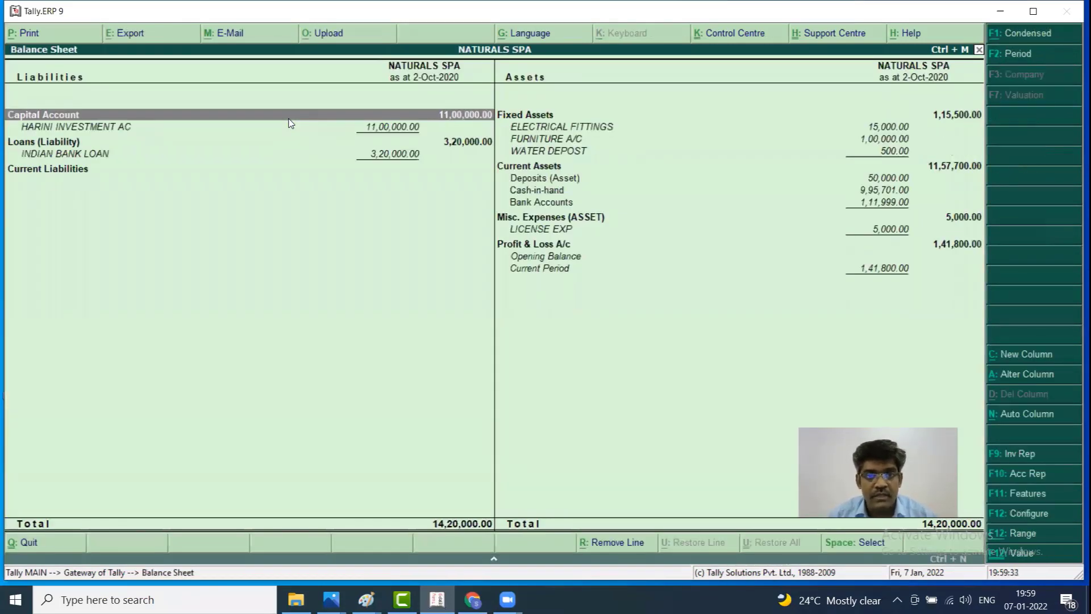
# Confirm INDIAN BANK LOAN stands at 3,20,000 under Loans (Liability), then view Profit & Loss A/c
pyautogui.press('Down')
pyautogui.press('Down')
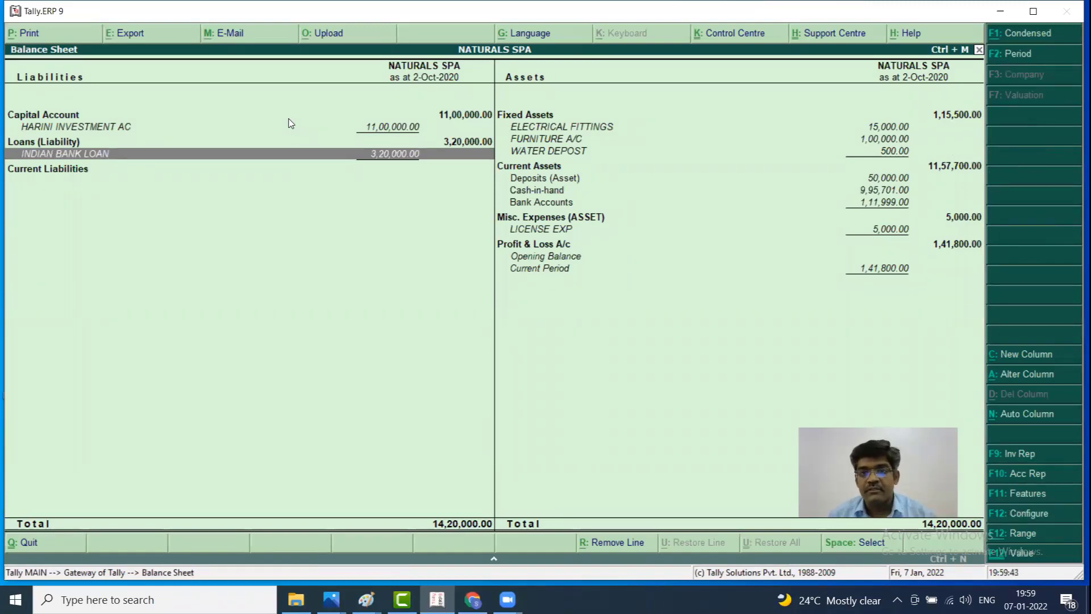
pyautogui.press('Down')
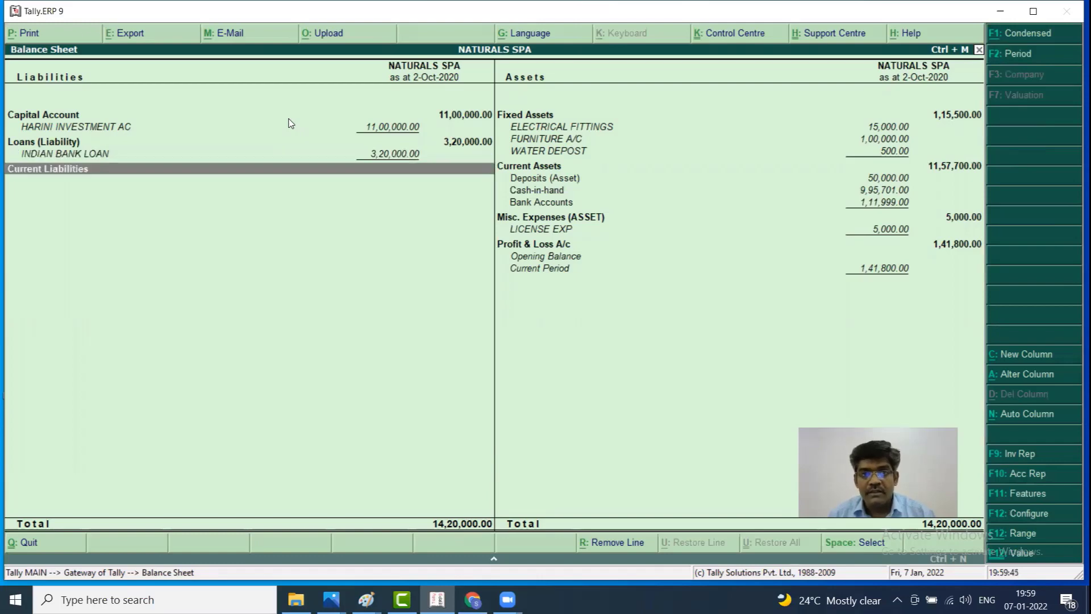
pyautogui.press('Escape')
pyautogui.press('Down')
pyautogui.press('Return')
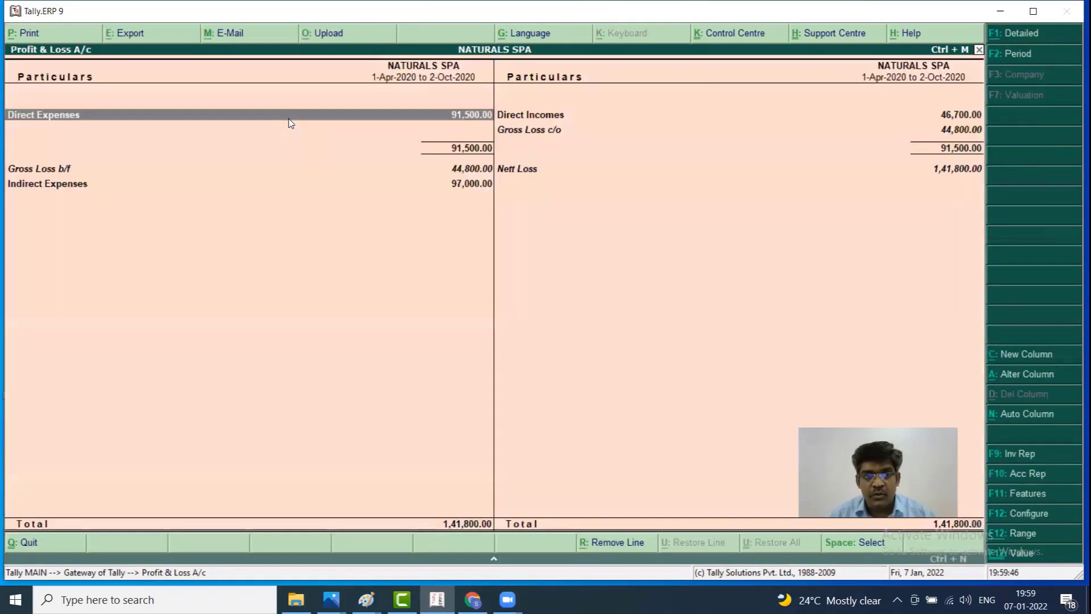
# Show the detailed Profit & Loss and open INDIAN BANK LOAN INTREST's 12,500 monthly summary
pyautogui.press('Down')
pyautogui.press('Down')
pyautogui.hotkey('alt', 'F1')
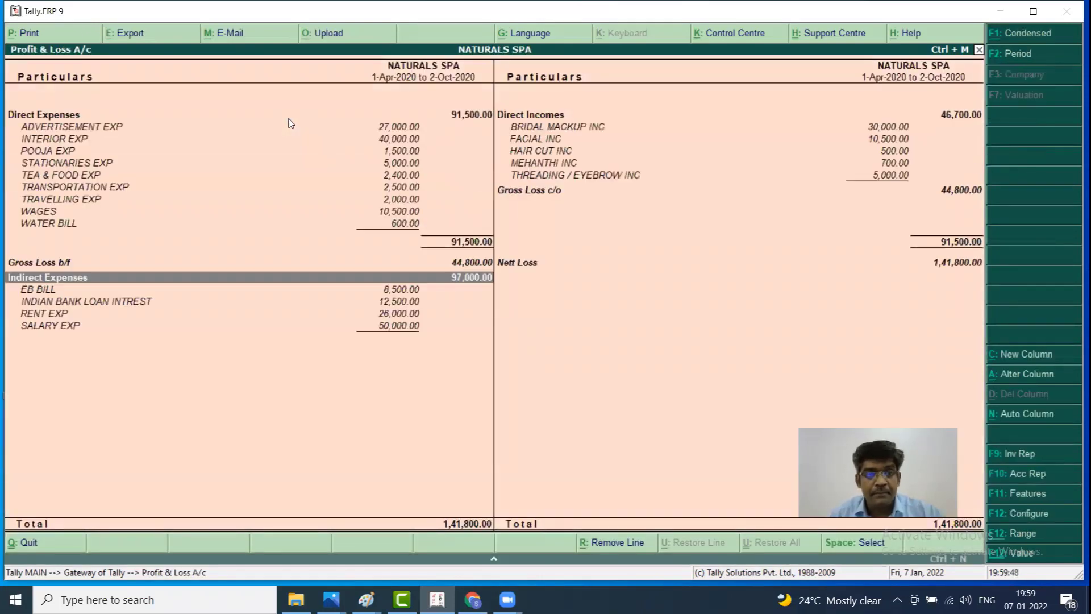
pyautogui.press('Down')
pyautogui.press('Down')
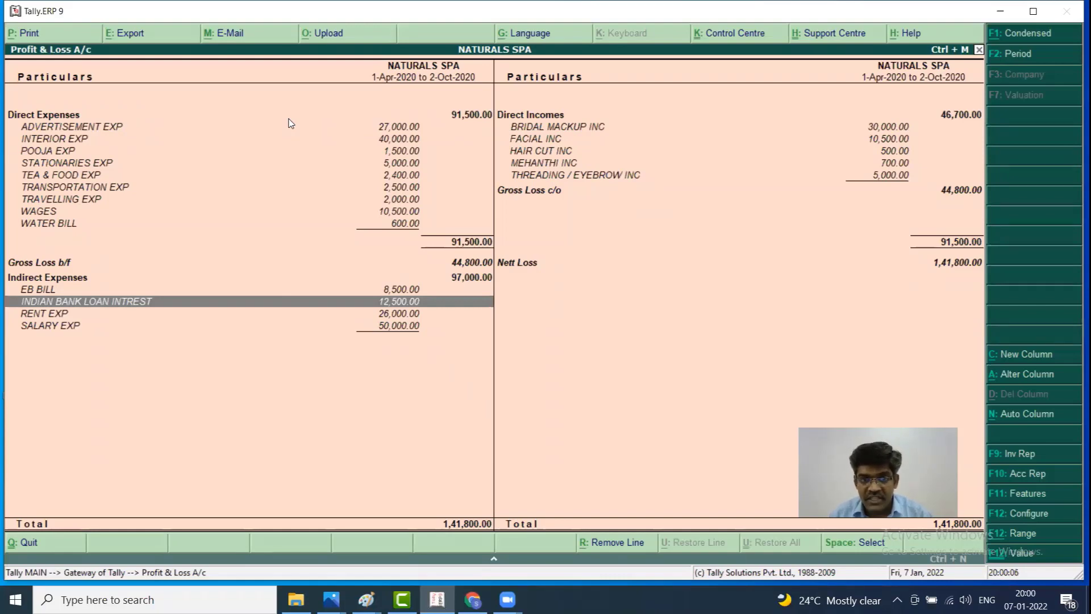
pyautogui.press('Return')
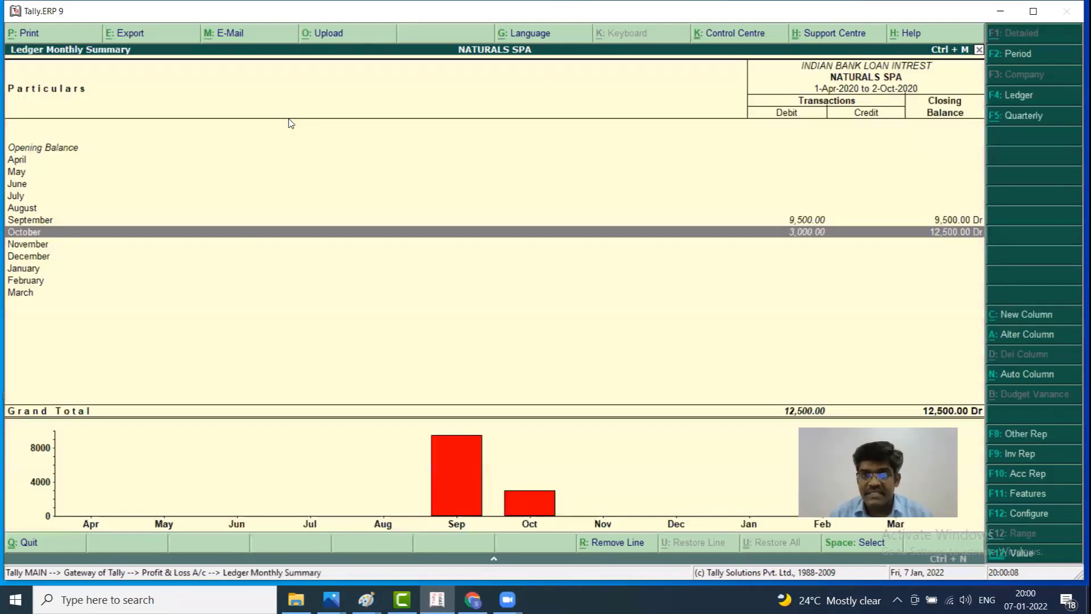
# Review the 9,500 September interest vouchers and the 3,000 October amount
pyautogui.press('Up')
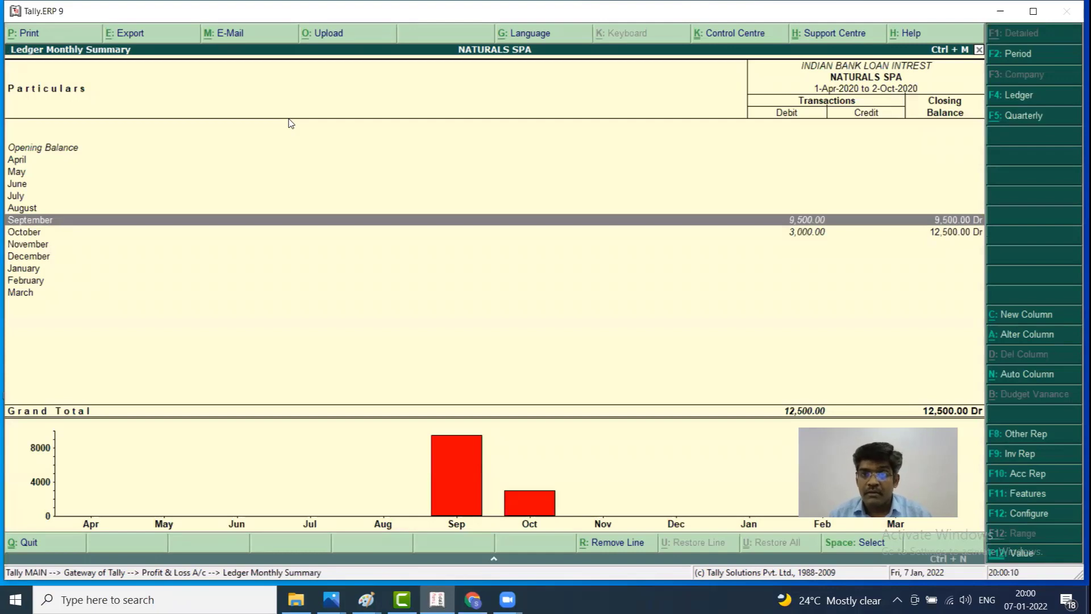
pyautogui.press('Return')
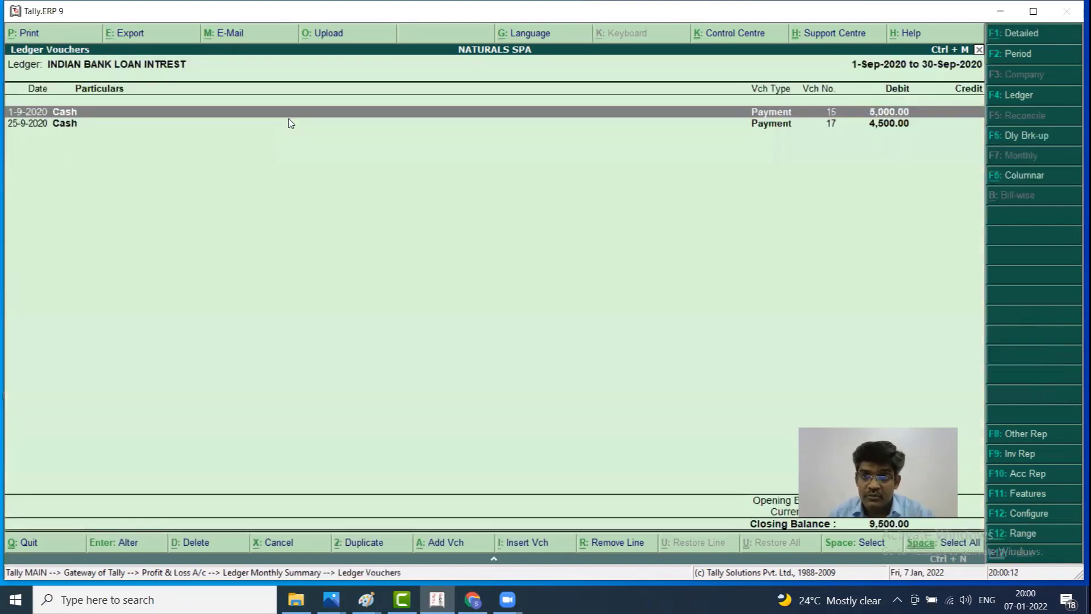
pyautogui.press('Escape')
pyautogui.press('Down')
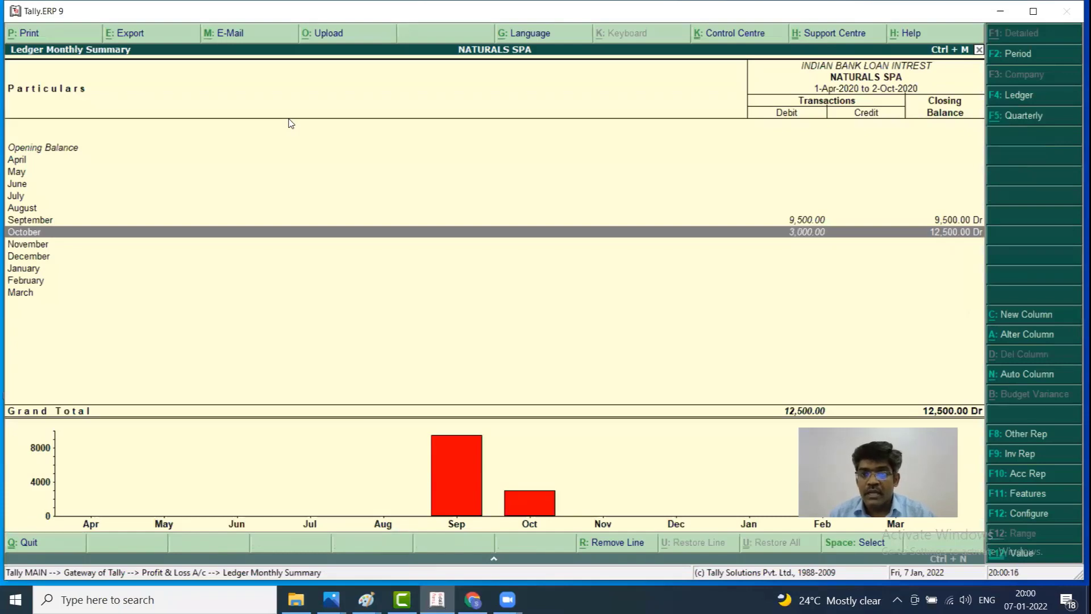
pyautogui.press('Down')
pyautogui.press('Down')
pyautogui.press('Down')
pyautogui.press('Down')
pyautogui.press('Down')
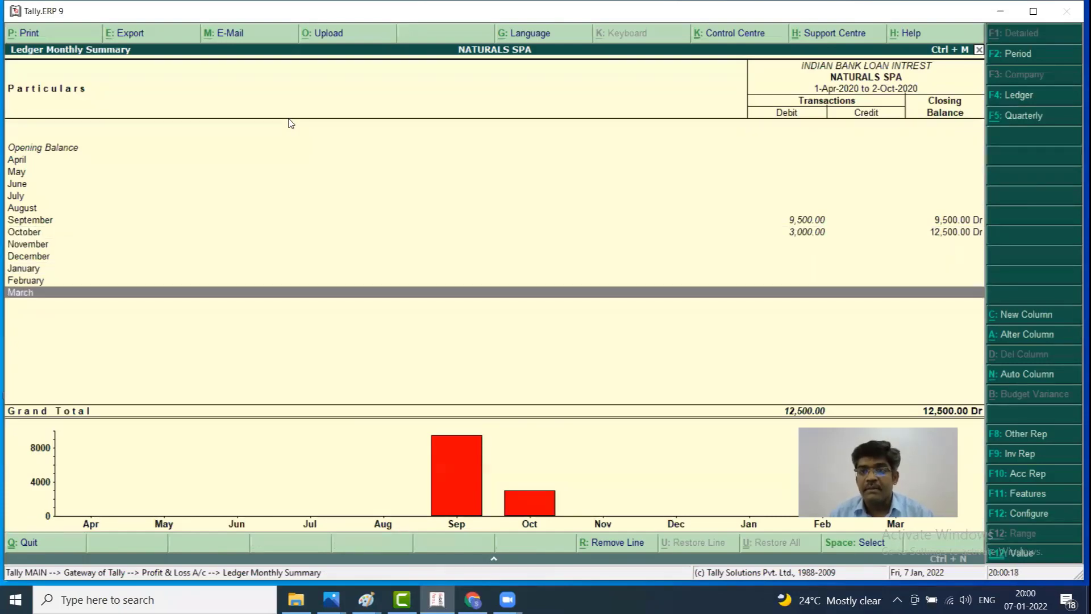
# Close the reports and return to the Gateway of Tally
pyautogui.press('Escape')
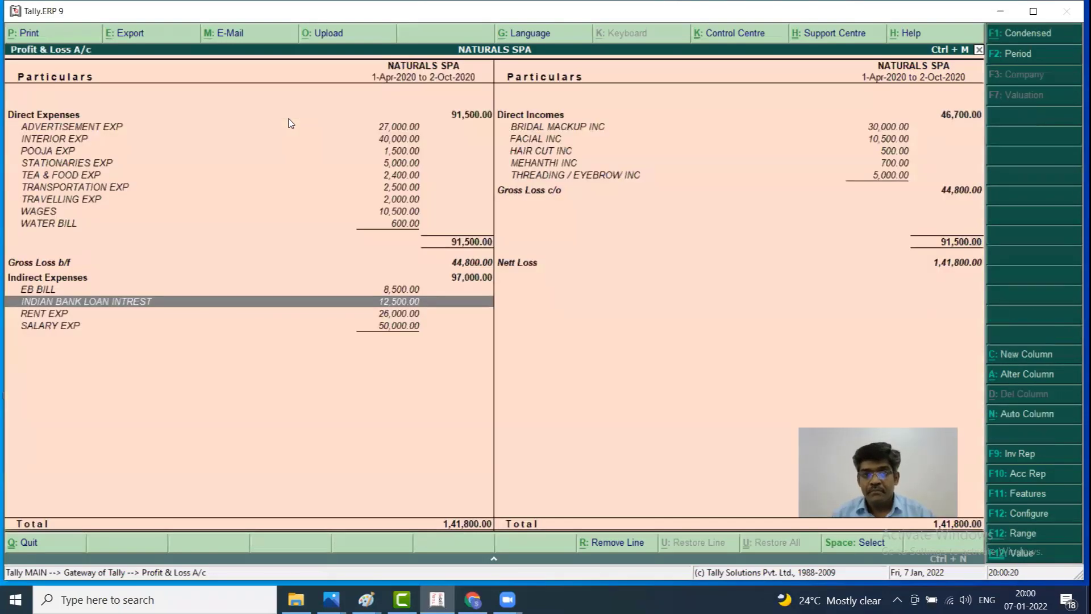
pyautogui.press('Escape')
pyautogui.press('Up')
pyautogui.press('Up')
pyautogui.press('Up')
pyautogui.press('Up')
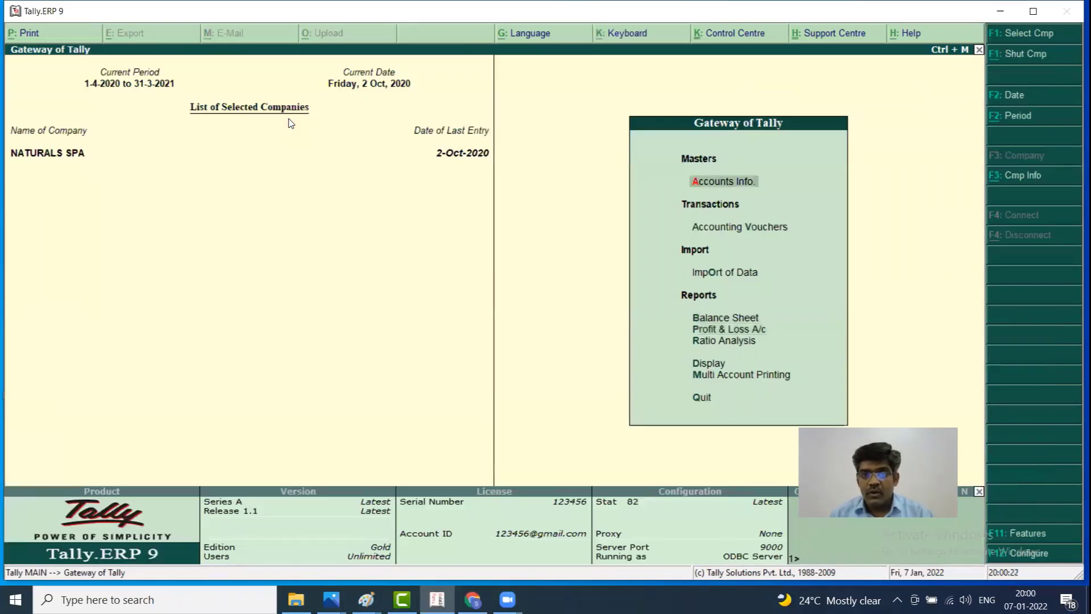
# Start a new Payment voucher dated 1-Nov-2020
pyautogui.press('Down')
pyautogui.press('Return')
pyautogui.press('F2')
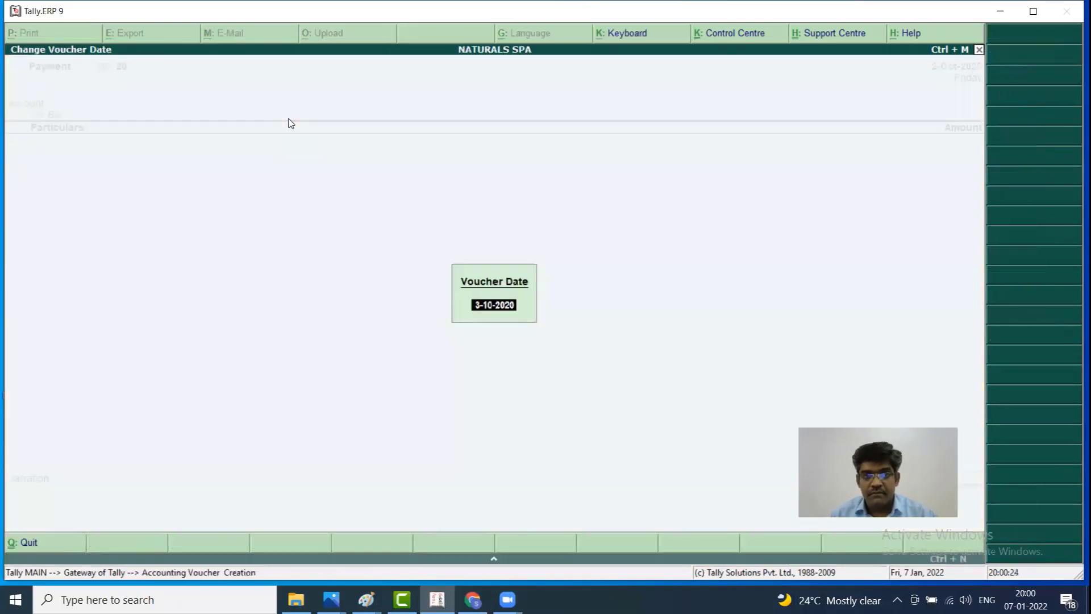
pyautogui.write('1.11.20')
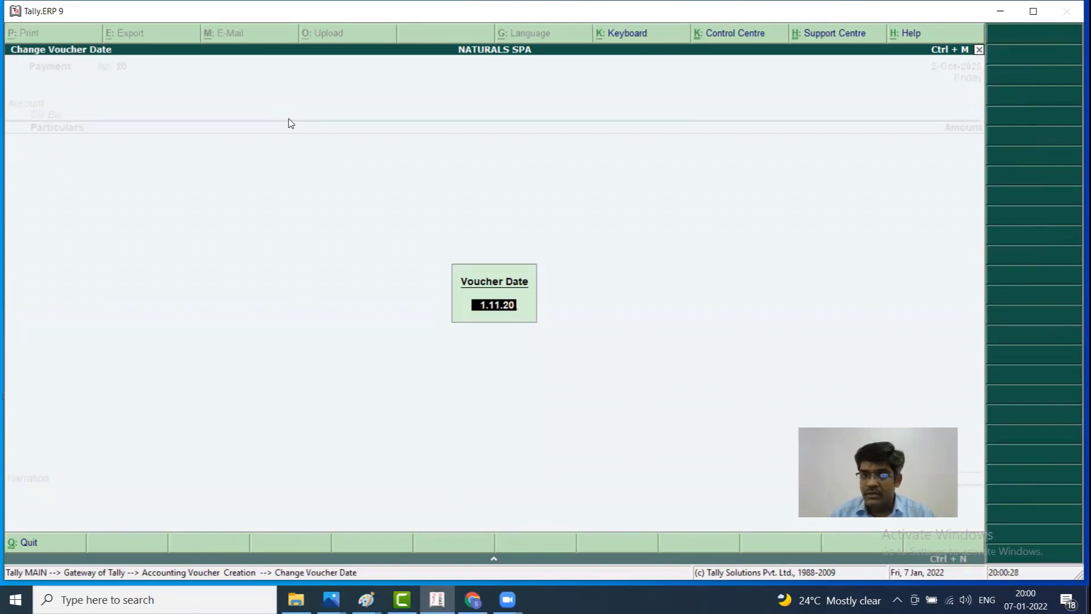
pyautogui.press('Return')
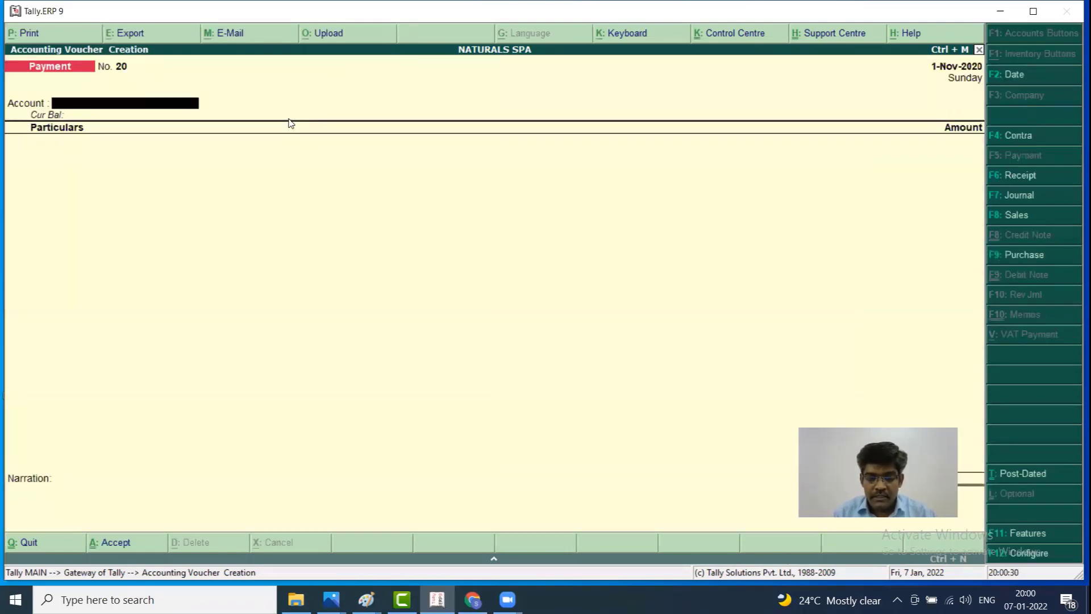
# Pay 1,00,000 from AXIS BANK AC to INDIAN BANK LOAN and save as voucher No. 20
pyautogui.write('A')
pyautogui.press('Return')
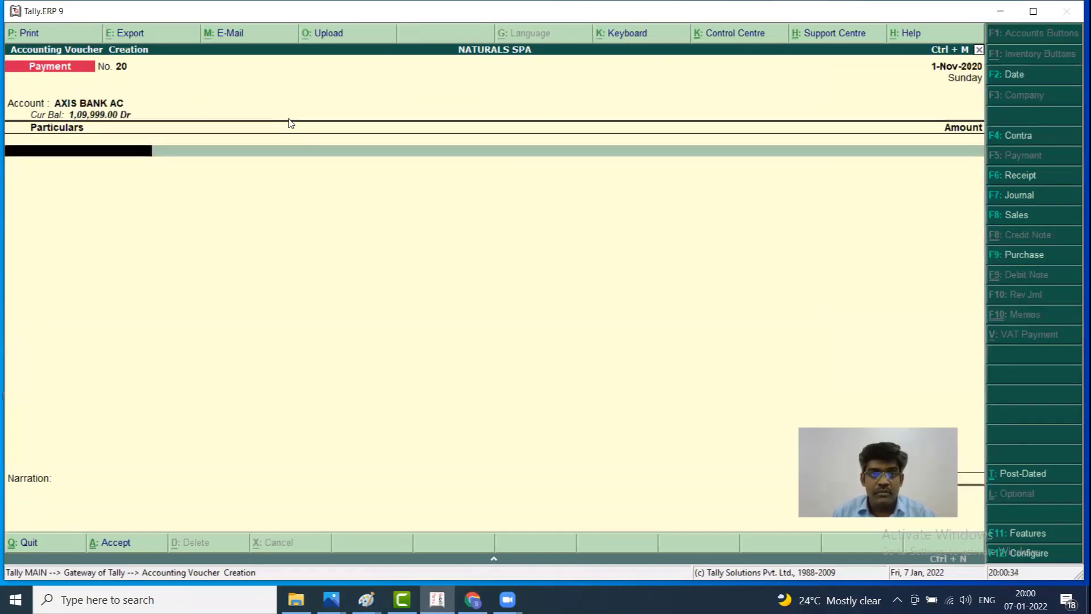
pyautogui.write('IN')
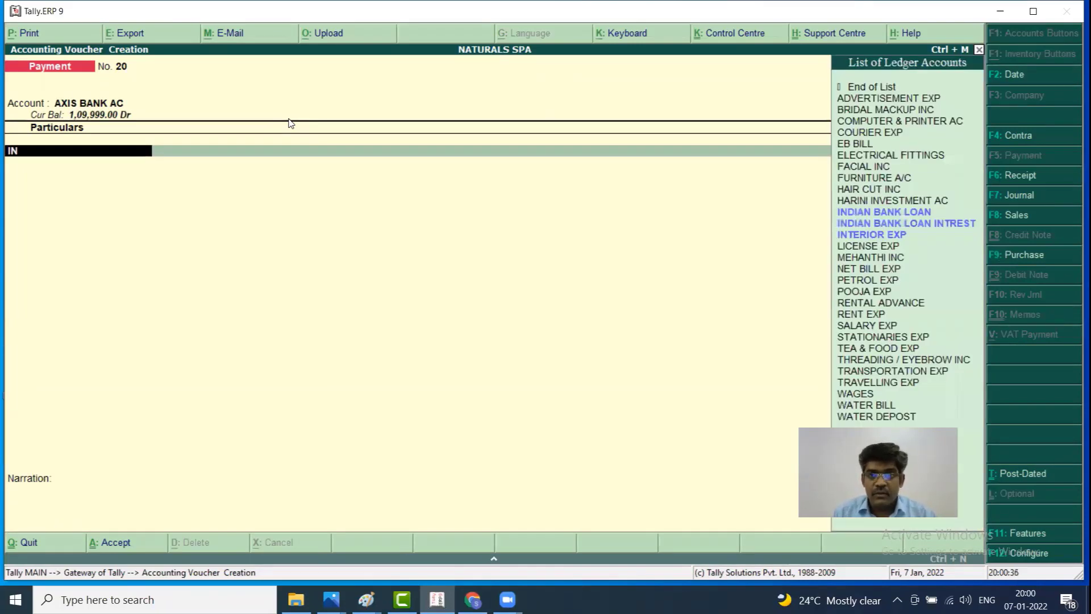
pyautogui.press('Return')
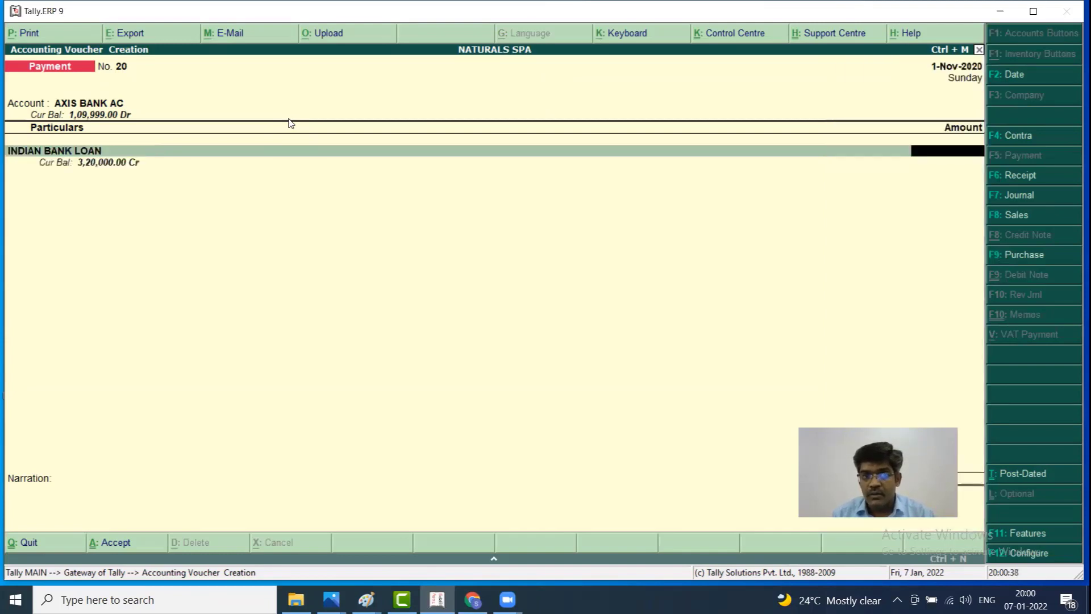
pyautogui.write('100000')
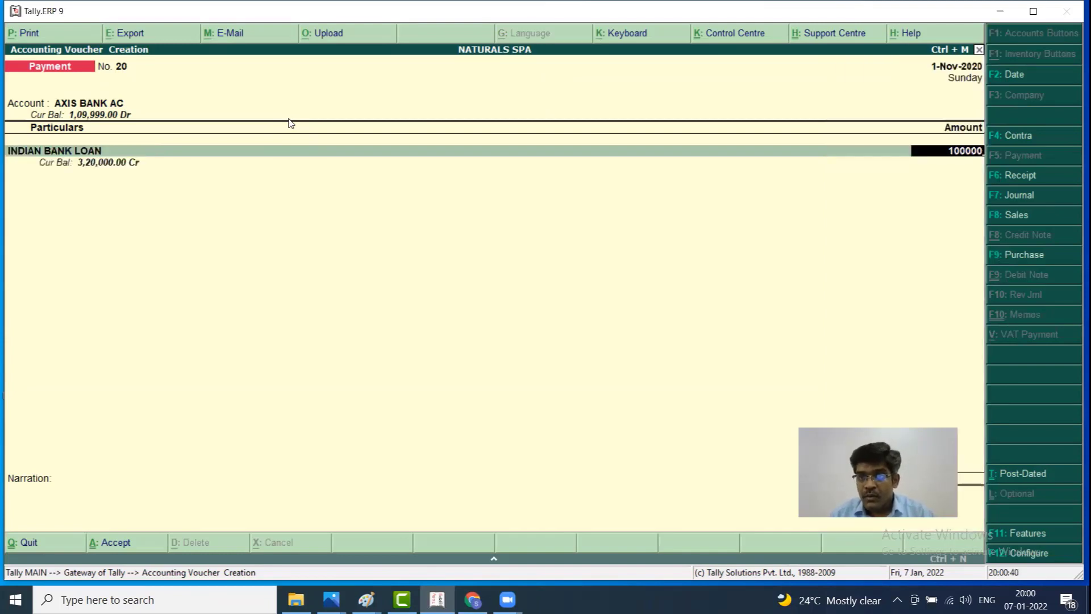
pyautogui.press('Return')
pyautogui.press('Return')
pyautogui.press('Return')
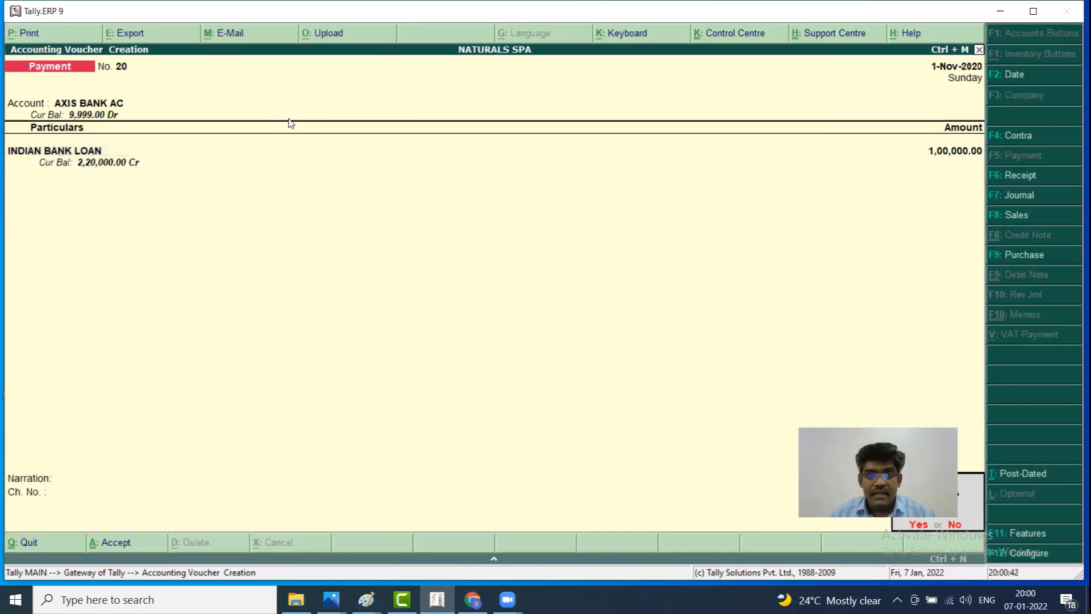
pyautogui.press('Return')
# Enter a Cash payment of 2,20,000 to INDIAN BANK LOAN
pyautogui.write('ca')
pyautogui.press('Return')
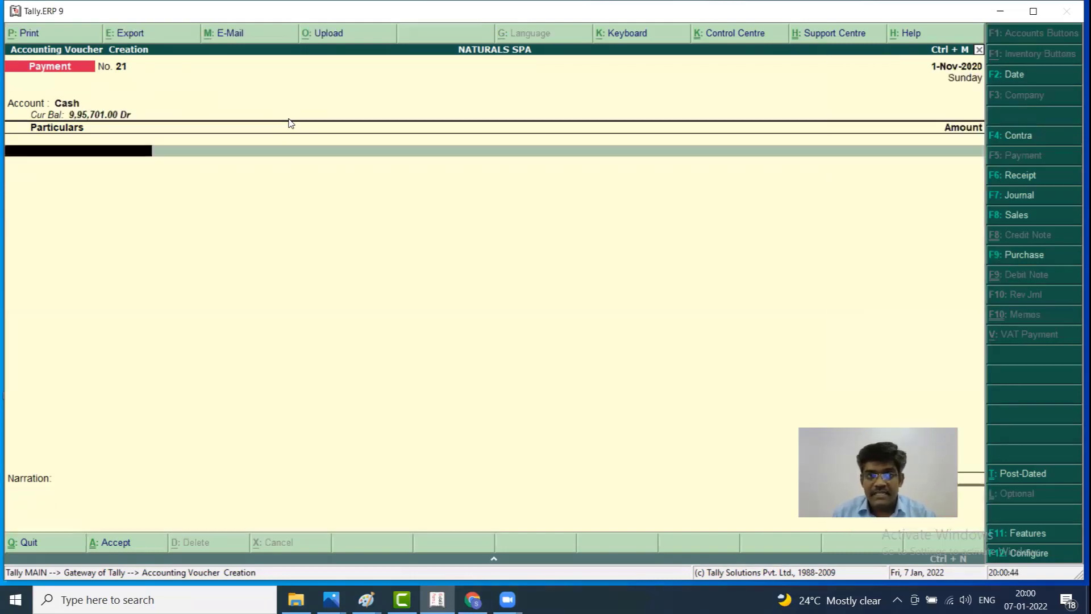
pyautogui.write('IN')
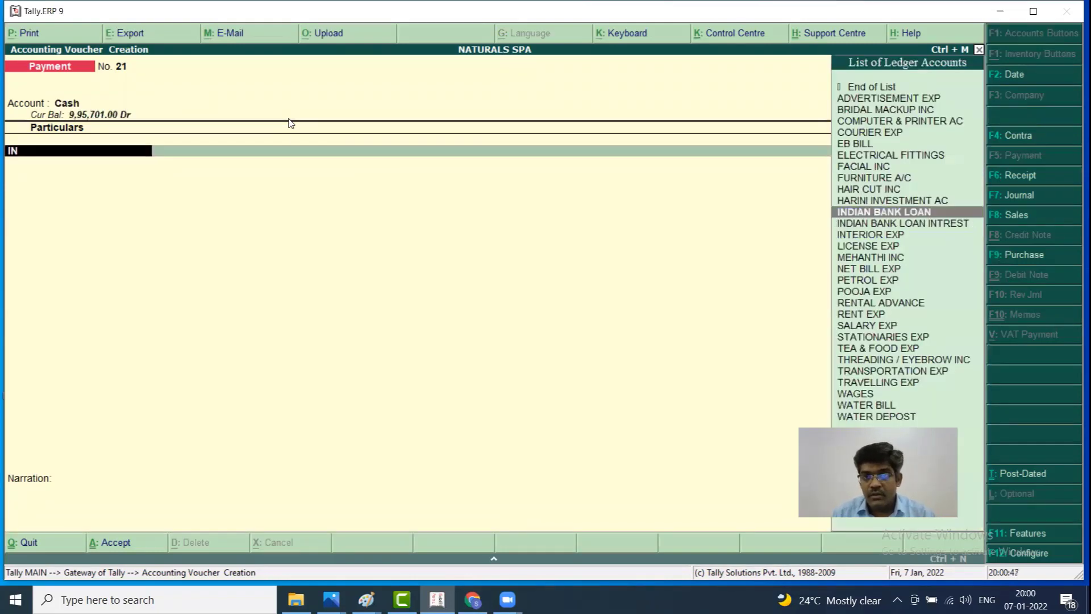
pyautogui.press('Return')
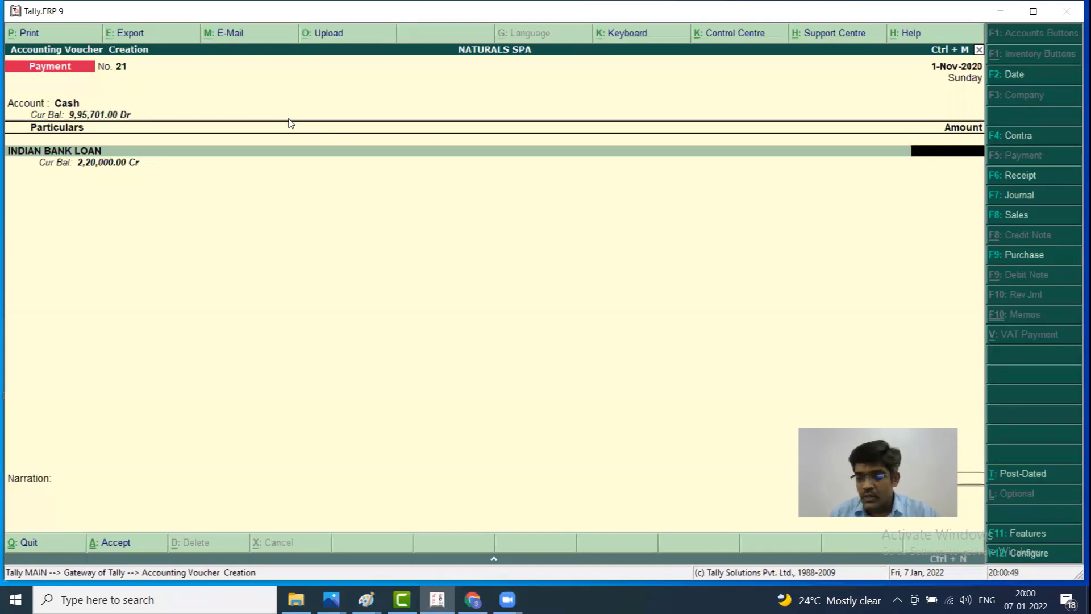
pyautogui.write('220000')
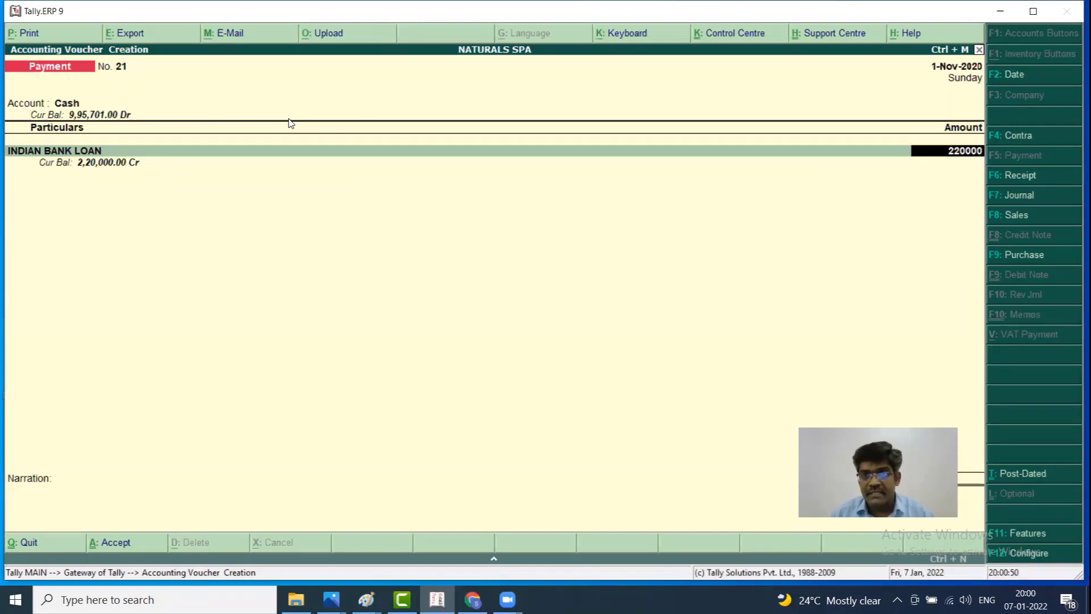
pyautogui.press('Return')
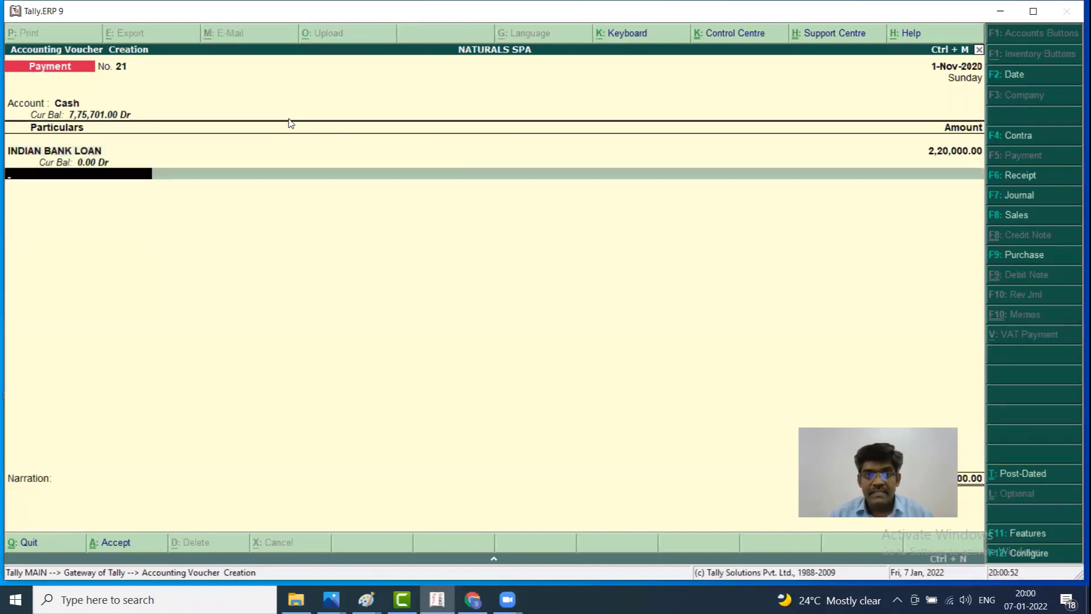
# Add 6,530 to INDIAN BANK LOAN INTREST and save Payment voucher No. 21
pyautogui.write('IN')
pyautogui.press('Down')
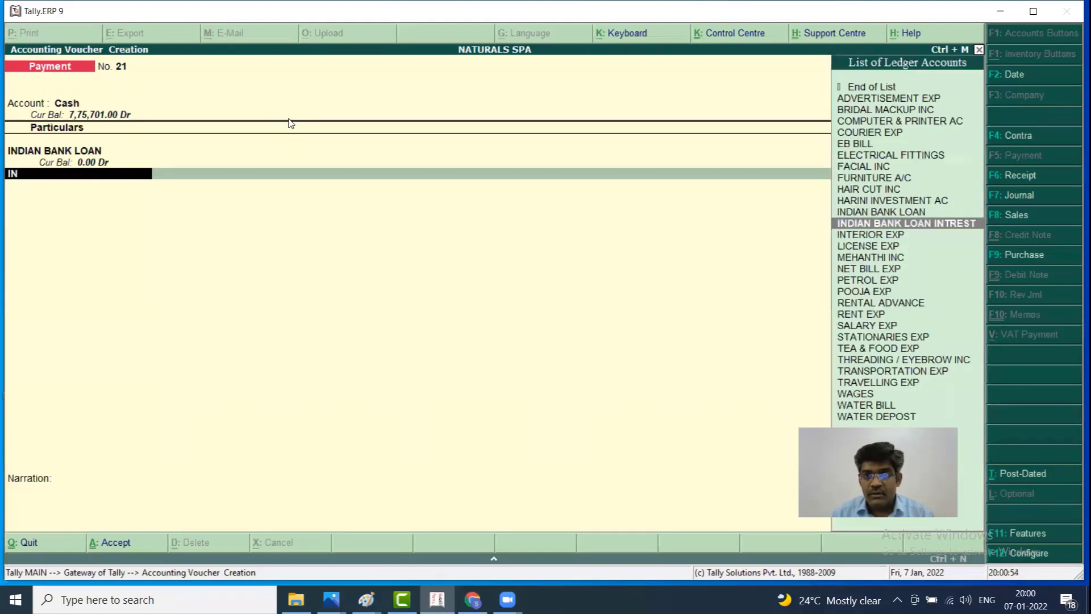
pyautogui.press('Return')
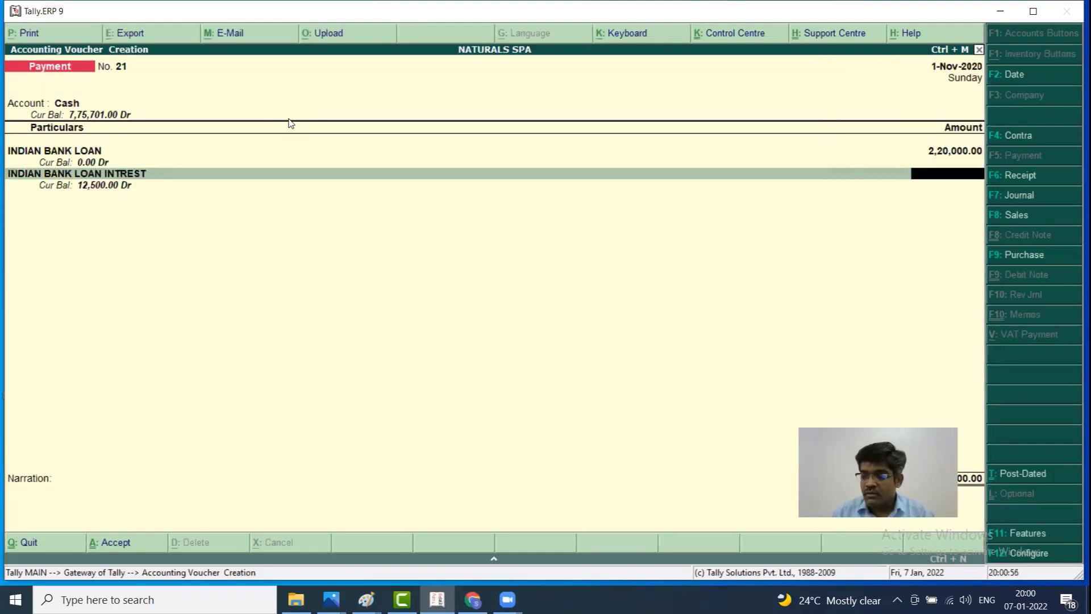
pyautogui.write('65')
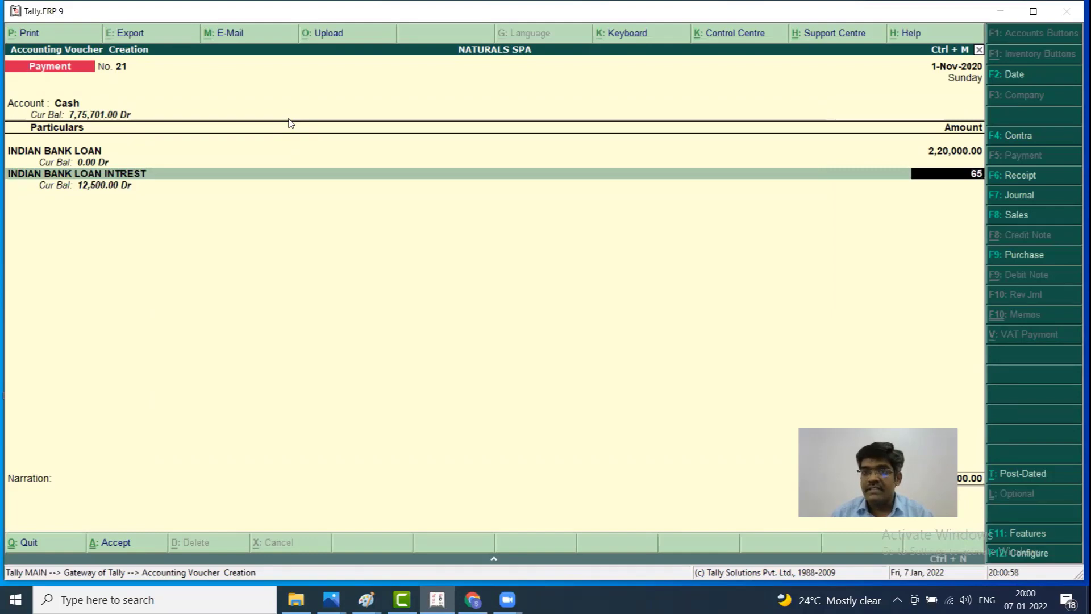
pyautogui.write('30')
pyautogui.press('Return')
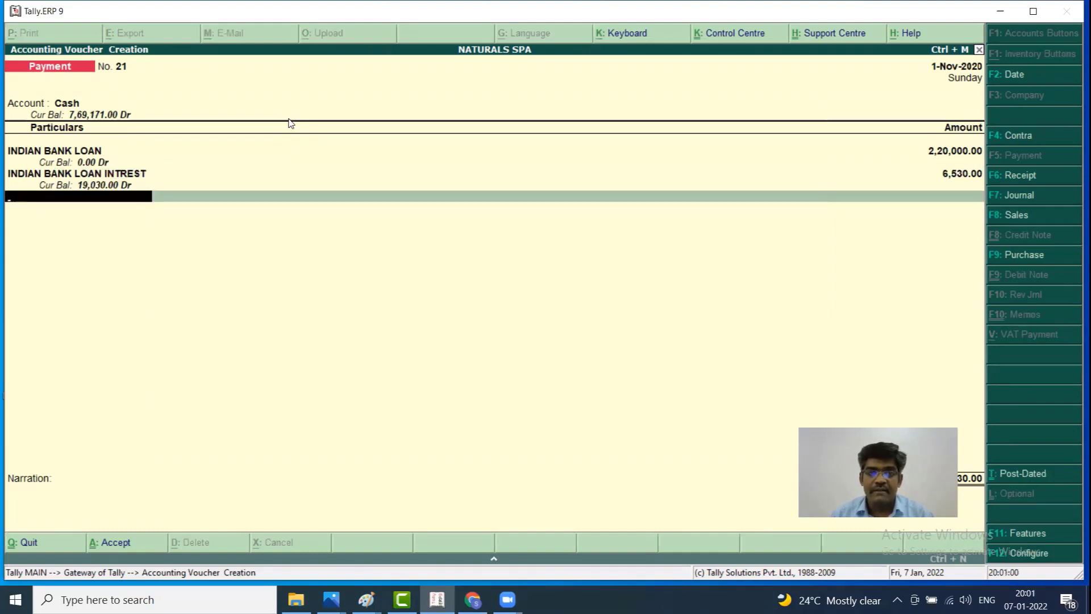
pyautogui.press('Return')
pyautogui.press('Return')
pyautogui.press('Return')
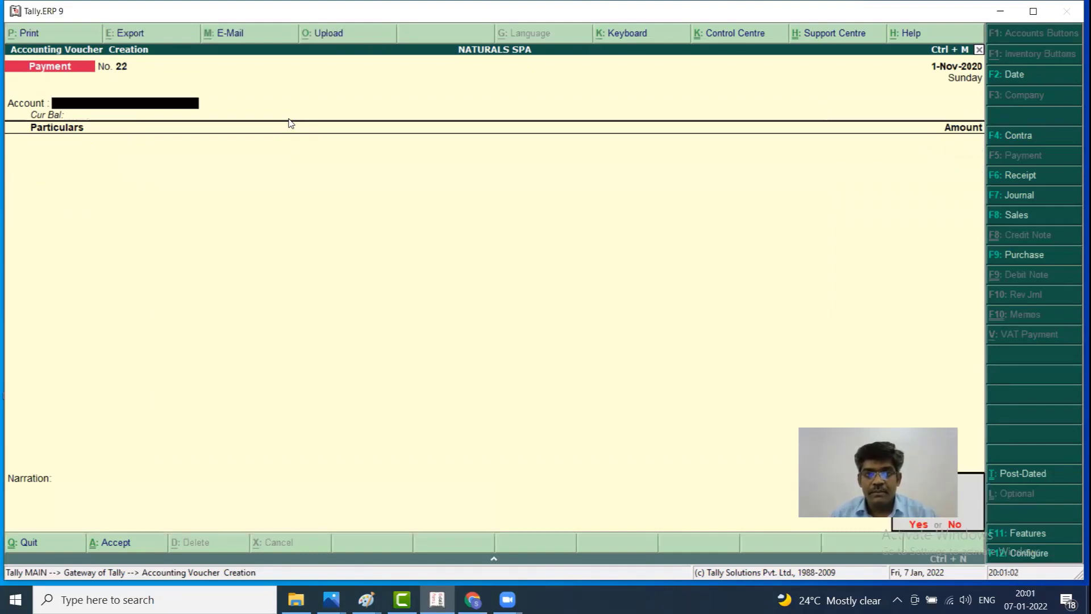
pyautogui.press('Escape')
pyautogui.press('Escape')
pyautogui.press('Escape')
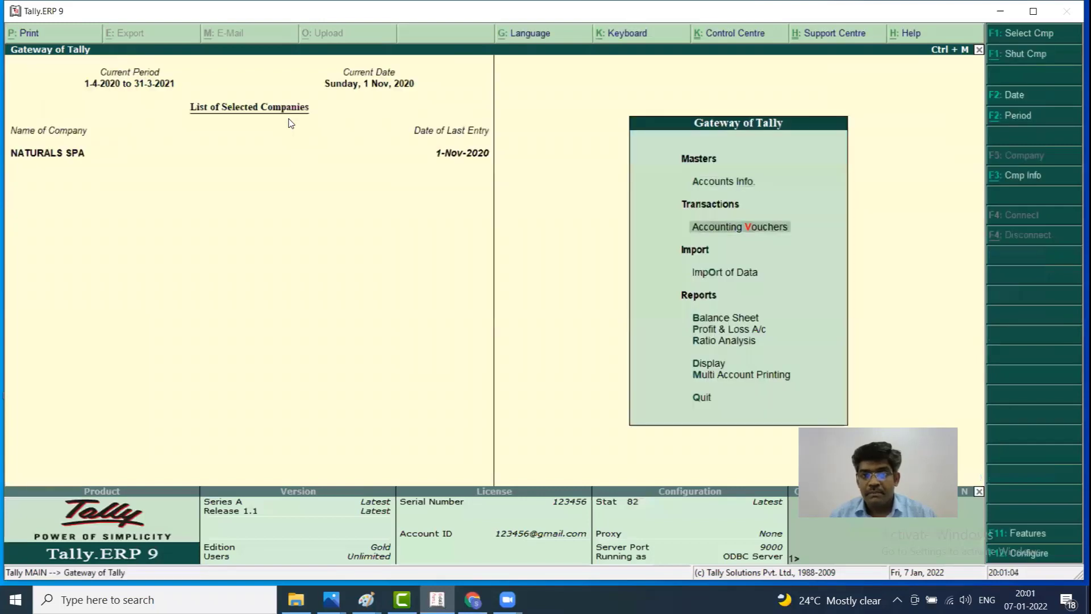
# Check the detailed Balance Sheet at 1-Nov-2020 shows INDIAN BANK LOAN cleared, totals 11,00,000
pyautogui.press('Down')
pyautogui.press('Down')
pyautogui.press('Return')
pyautogui.hotkey('alt', 'F1')
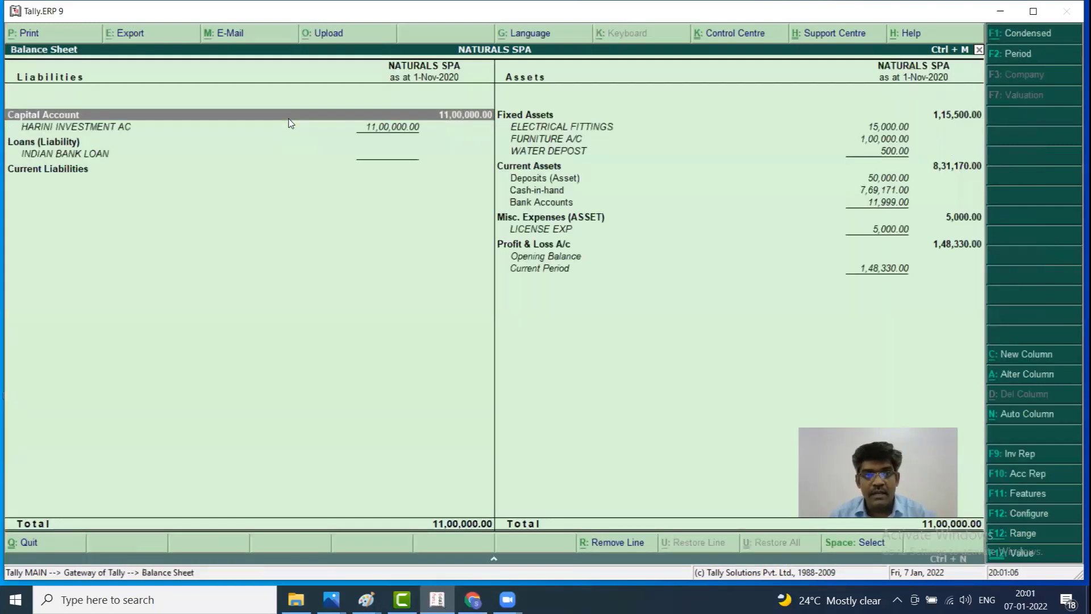
pyautogui.press('Down')
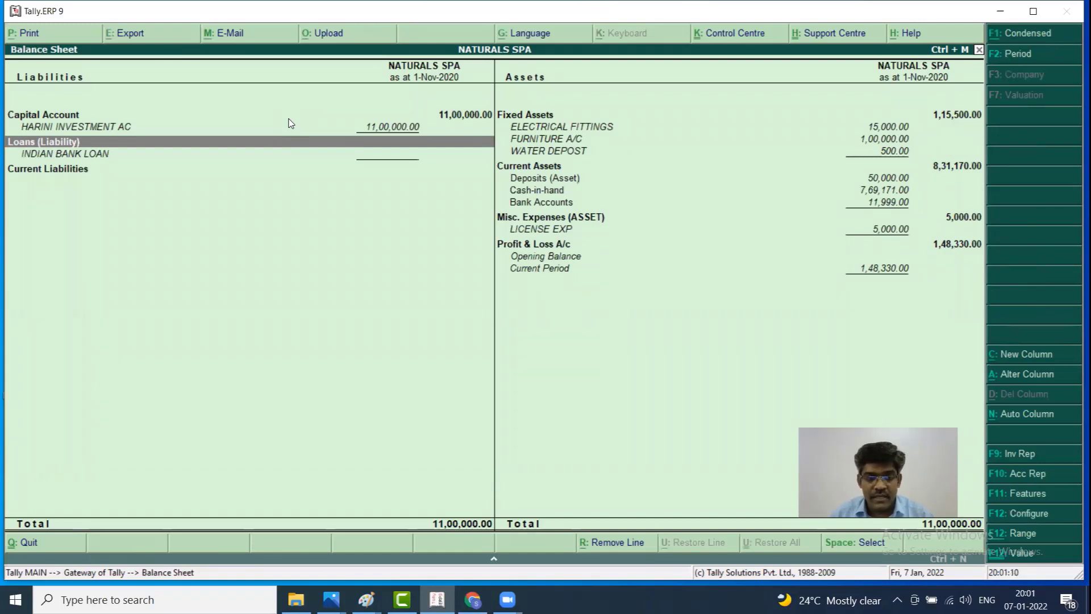
pyautogui.press('Escape')
pyautogui.press('Down')
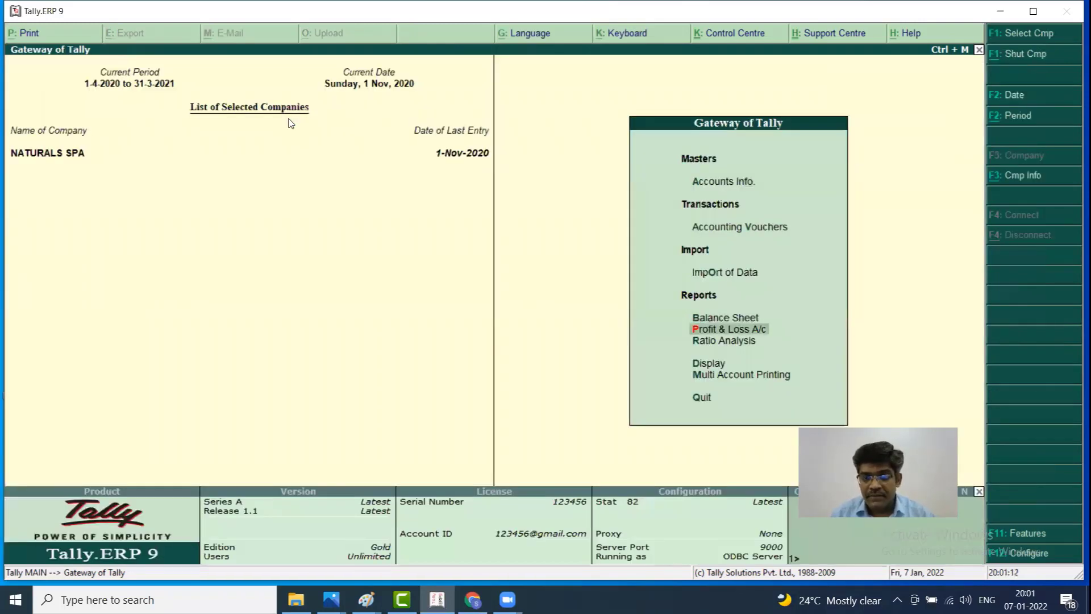
# Open the detailed Profit & Loss A/c and find INDIAN BANK LOAN INTREST at 19,030, Nett Loss 1,48,330
pyautogui.press('Return')
pyautogui.press('Down')
pyautogui.press('Down')
pyautogui.hotkey('alt', 'F1')
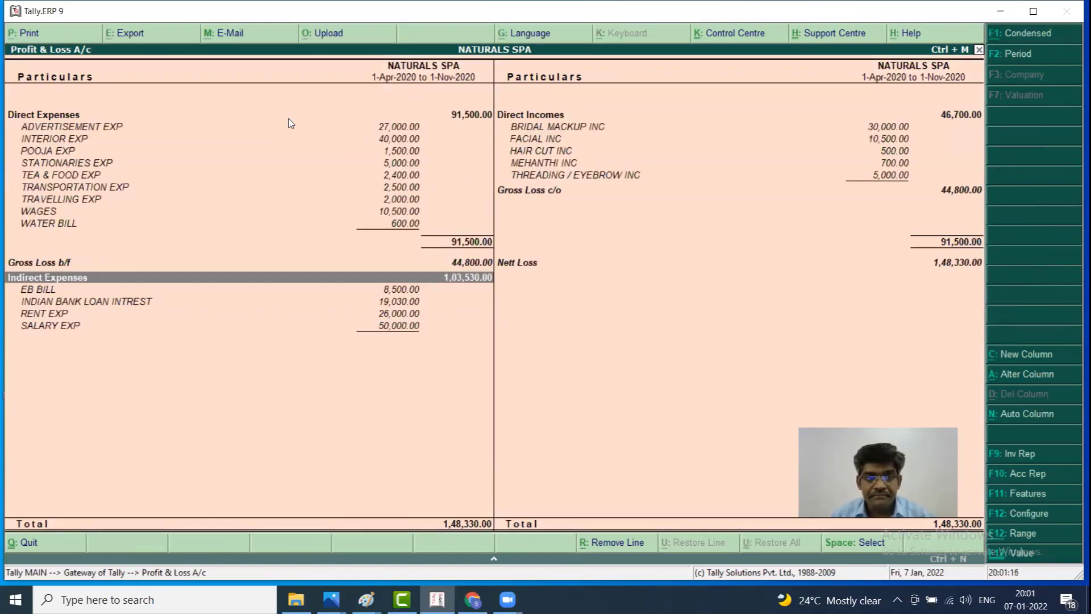
pyautogui.press('Down')
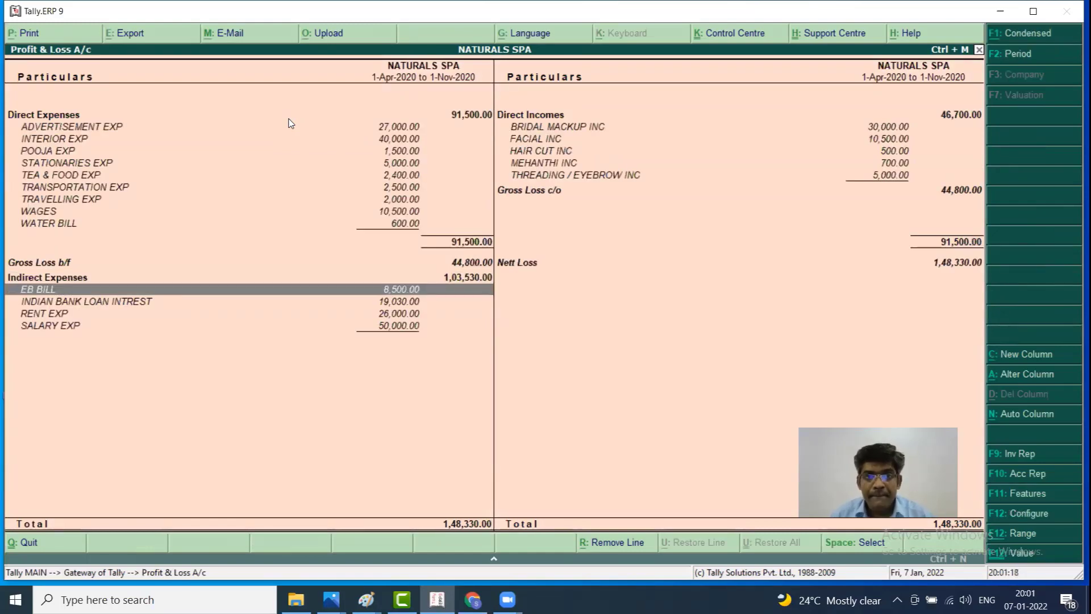
pyautogui.press('Up')
pyautogui.press('Down')
pyautogui.press('Down')
pyautogui.press('Down')
pyautogui.press('Up')
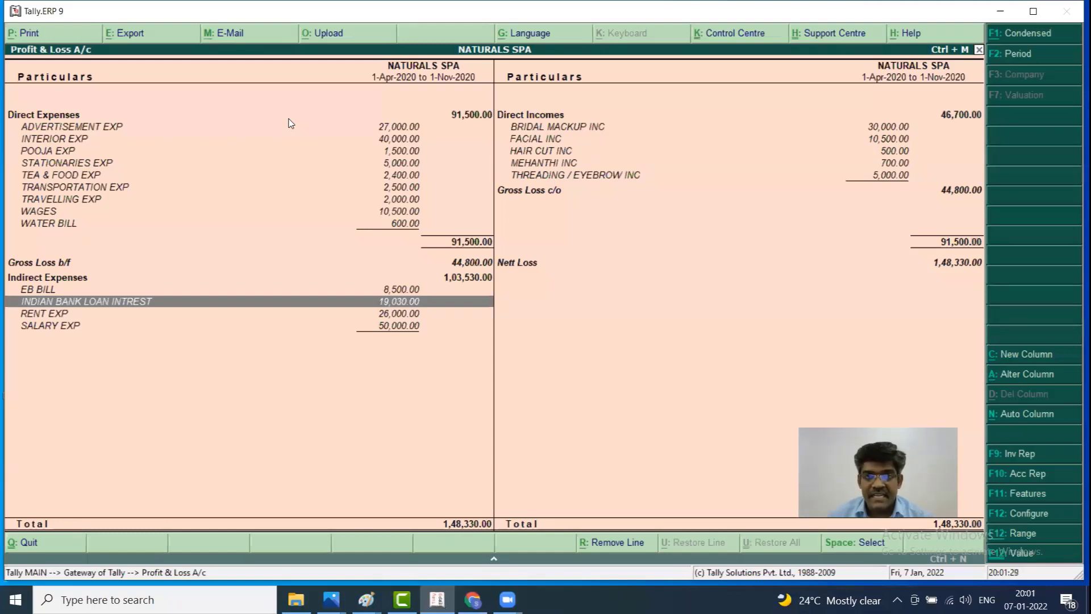
pyautogui.click(1, 2)
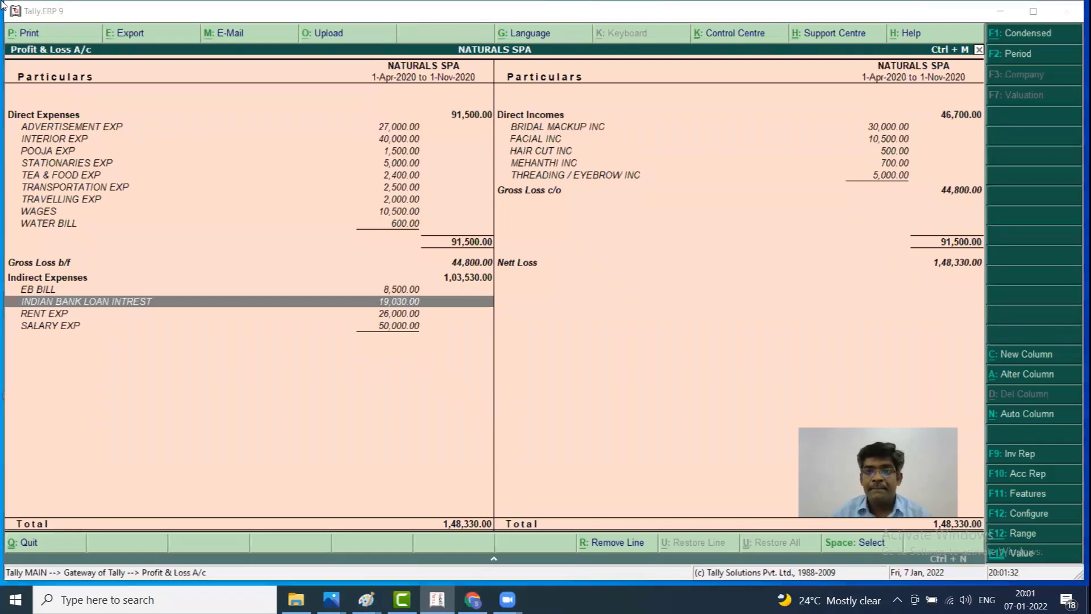
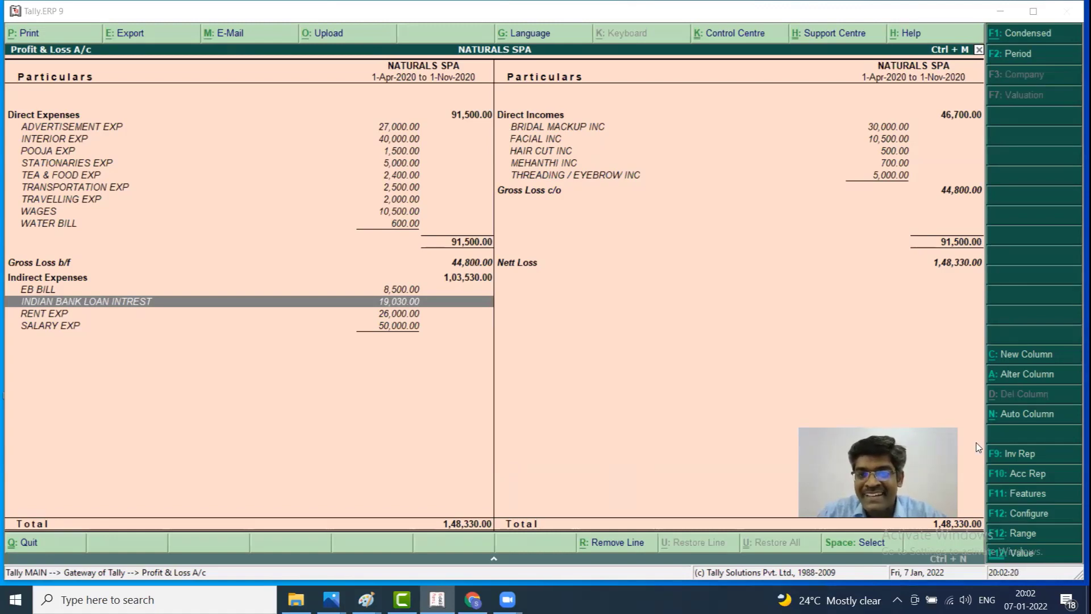
# Review the Profit & Loss A/c (Nett Loss 1,48,330) down to Direct Incomes, then close it
pyautogui.click(574, 184)
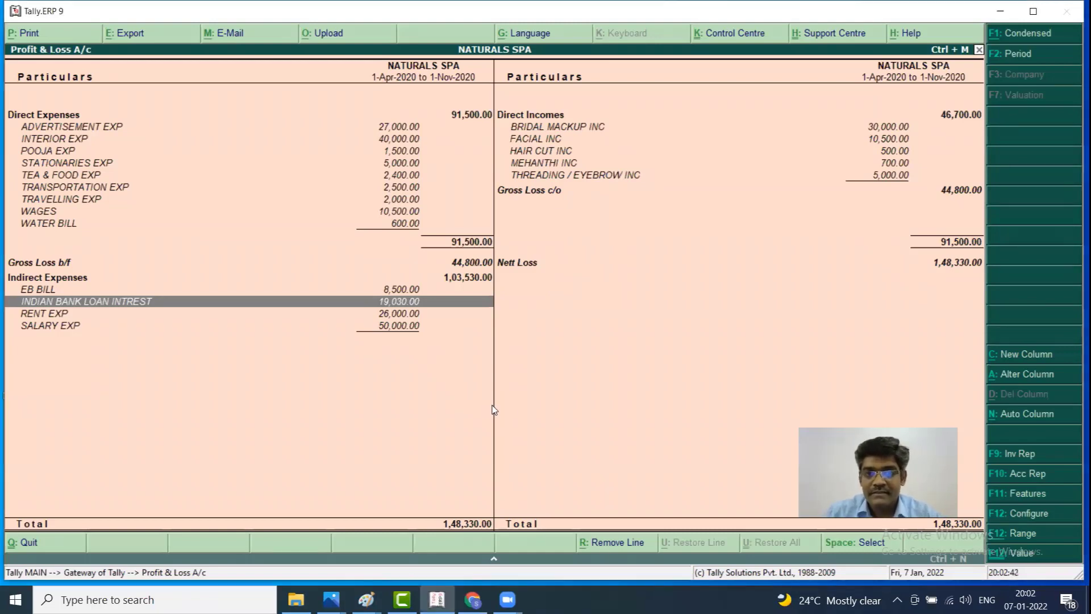
pyautogui.press('Right')
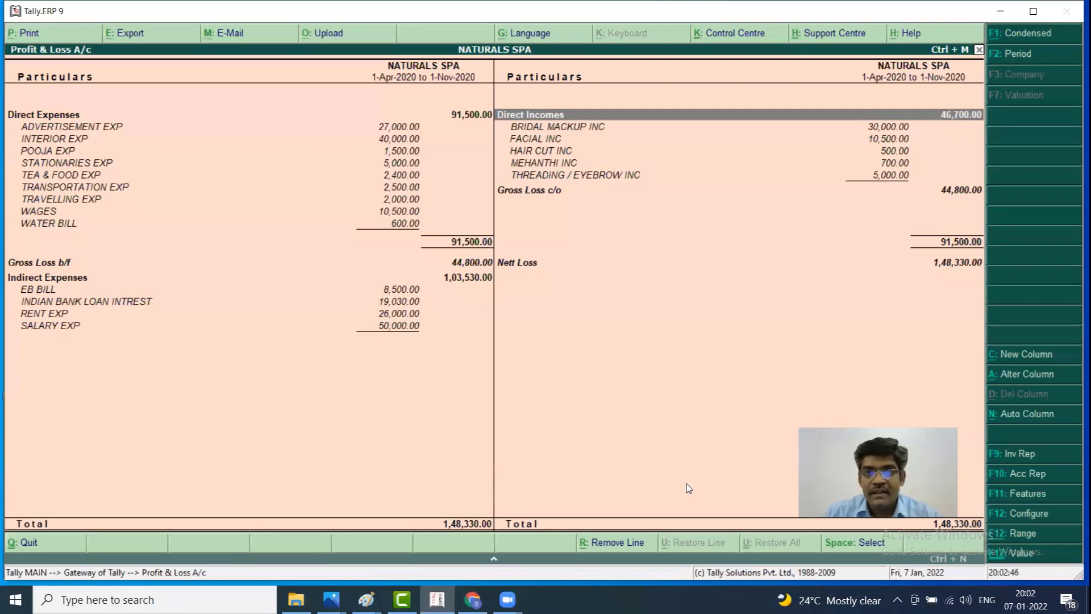
pyautogui.press('Escape')
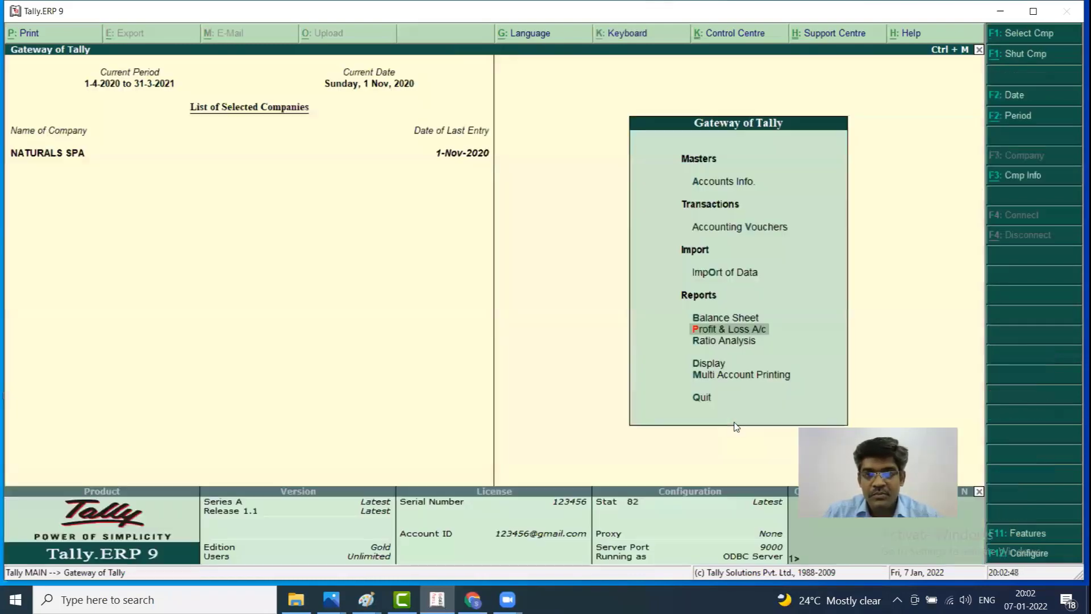
# Leave voucher entry and open single Ledger Creation under Accounts Info
pyautogui.press('Up')
pyautogui.press('Up')
pyautogui.press('Up')
pyautogui.press('Up')
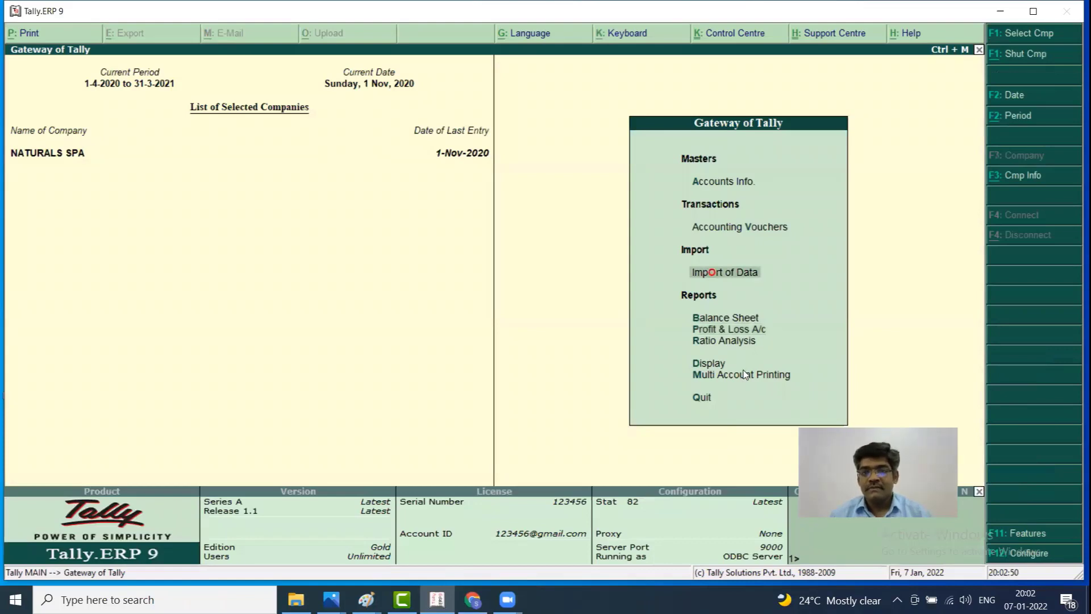
pyautogui.press('Down')
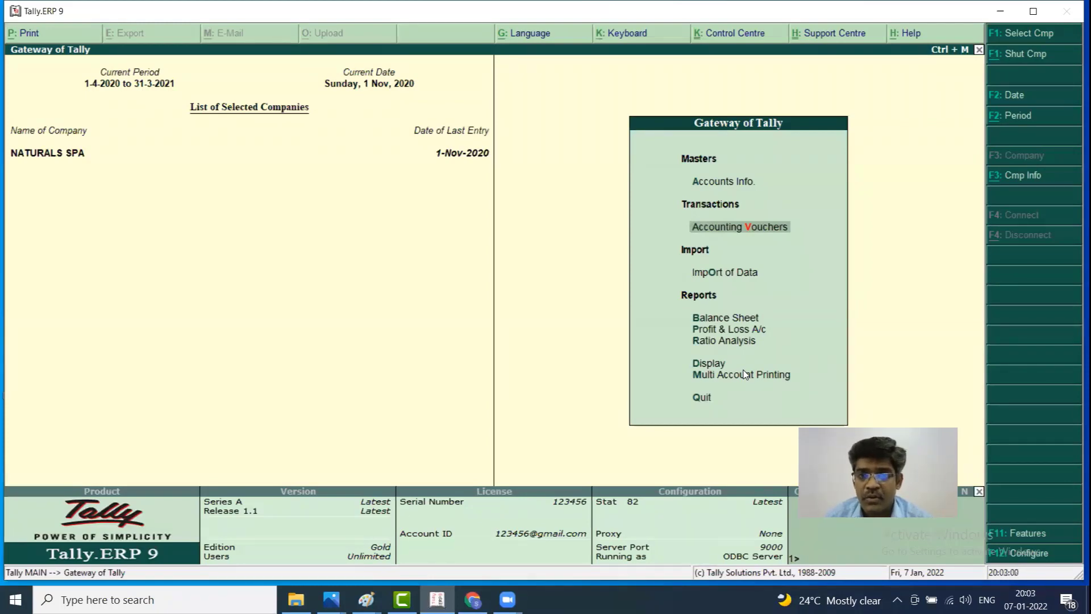
pyautogui.press('Return')
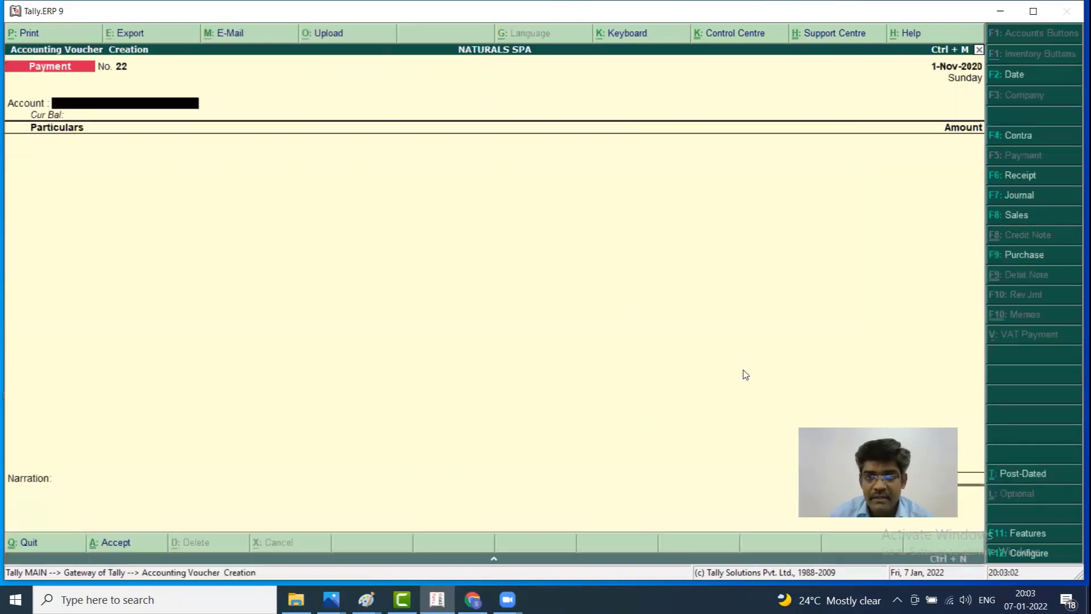
pyautogui.press('Escape')
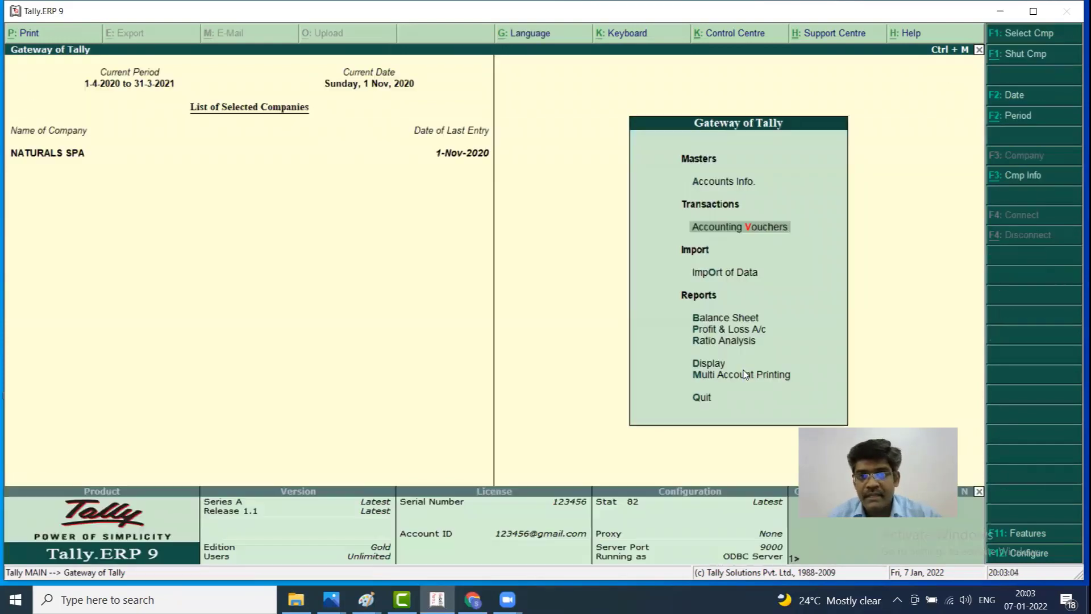
pyautogui.press('Up')
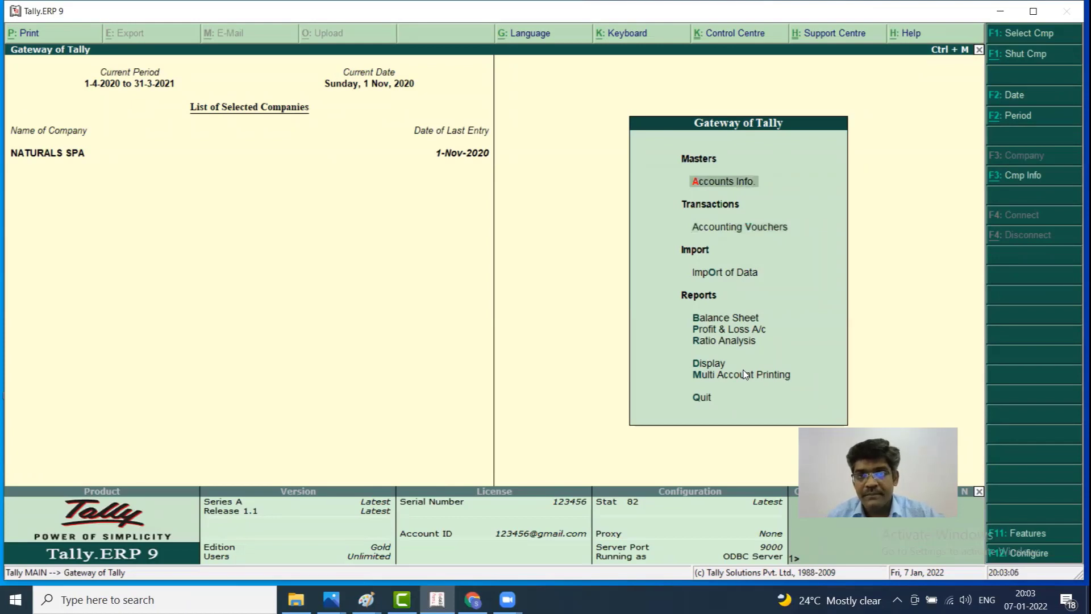
pyautogui.press('Return')
pyautogui.press('Down')
pyautogui.press('Return')
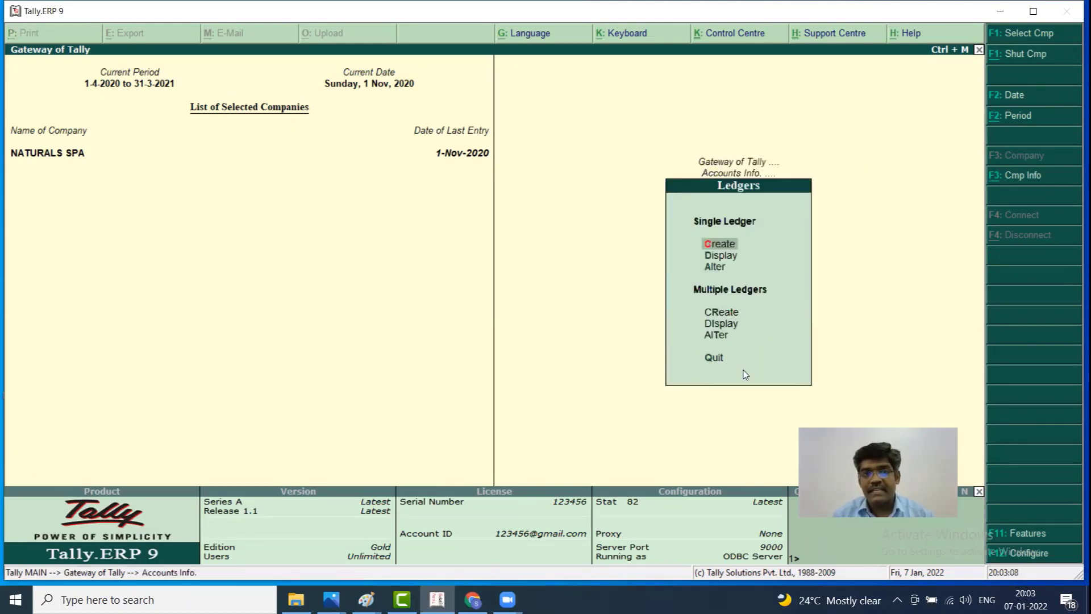
pyautogui.press('Return')
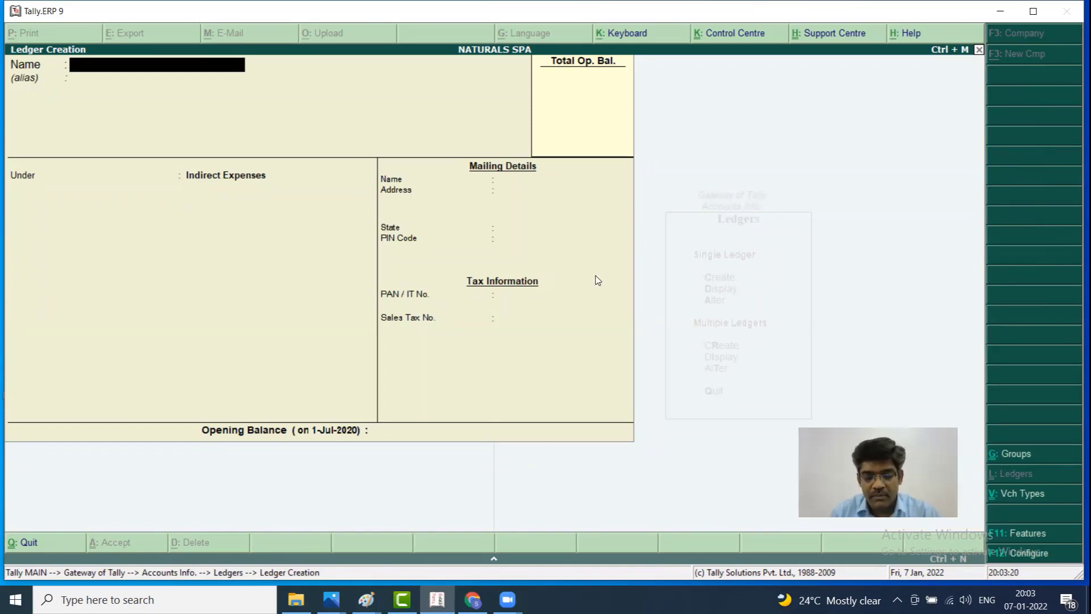
# Create the MANO SAL and KANNAN SAL ledgers under Indirect Expenses
pyautogui.write('MANO SAL')
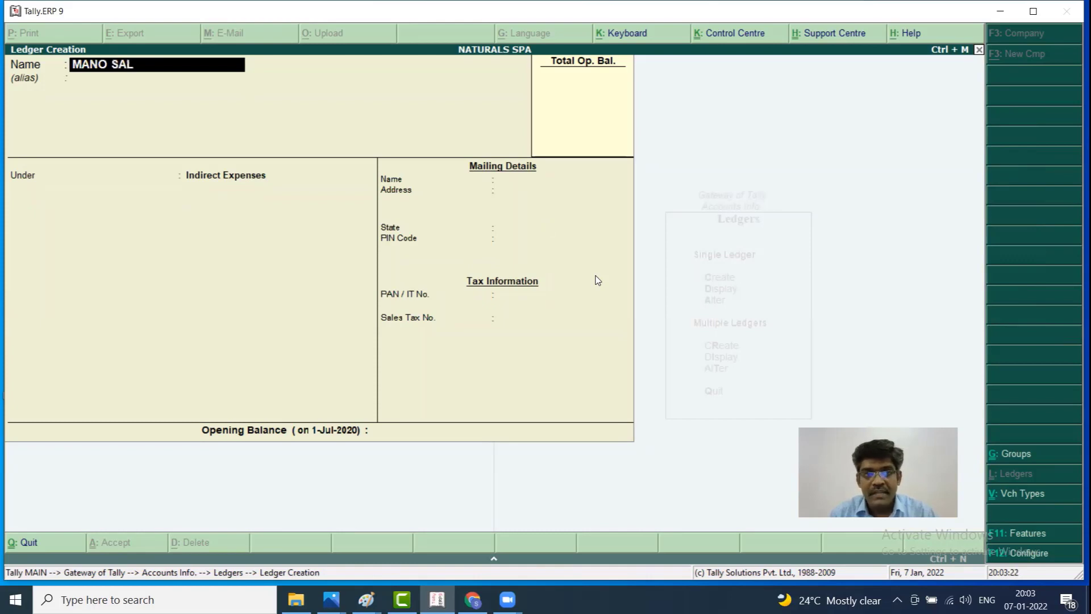
pyautogui.press('BackSpace')
pyautogui.press('BackSpace')
pyautogui.press('BackSpace')
pyautogui.press('BackSpace')
pyautogui.press('BackSpace')
pyautogui.press('BackSpace')
pyautogui.press('BackSpace')
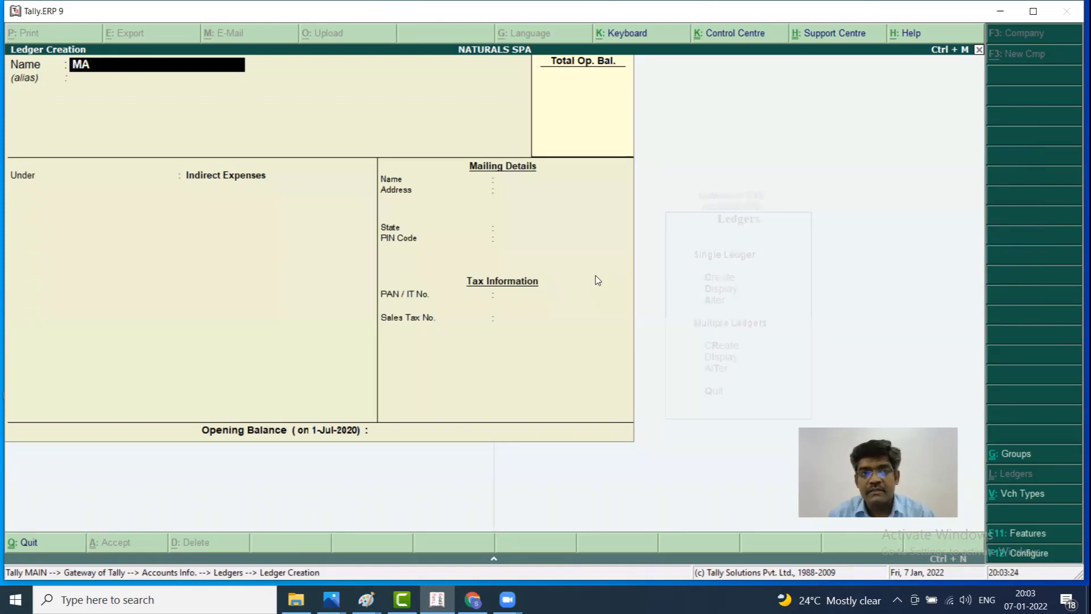
pyautogui.press('BackSpace')
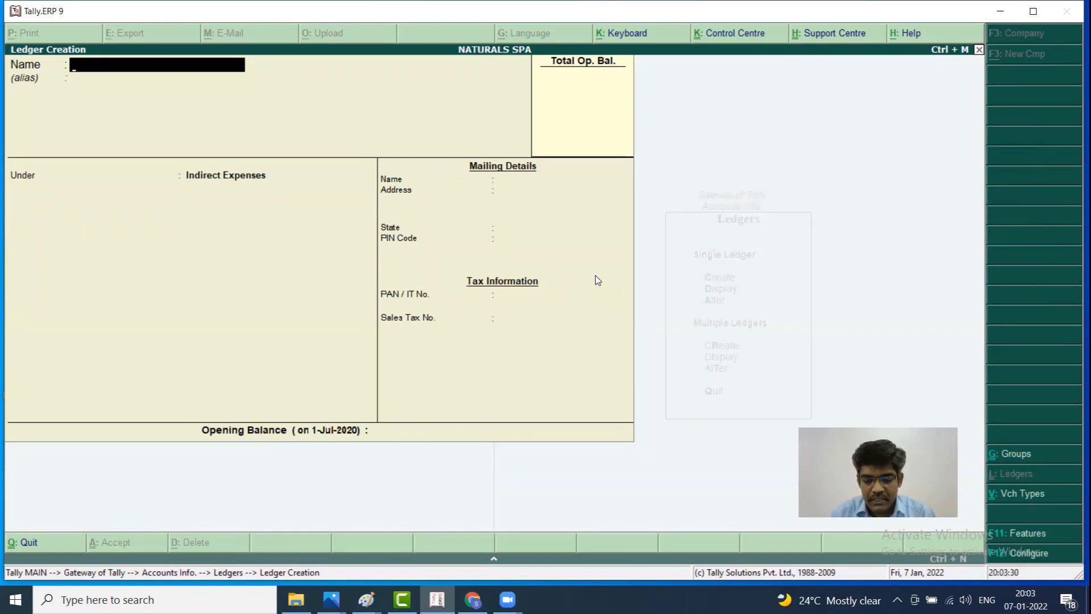
pyautogui.write('MANO SAL')
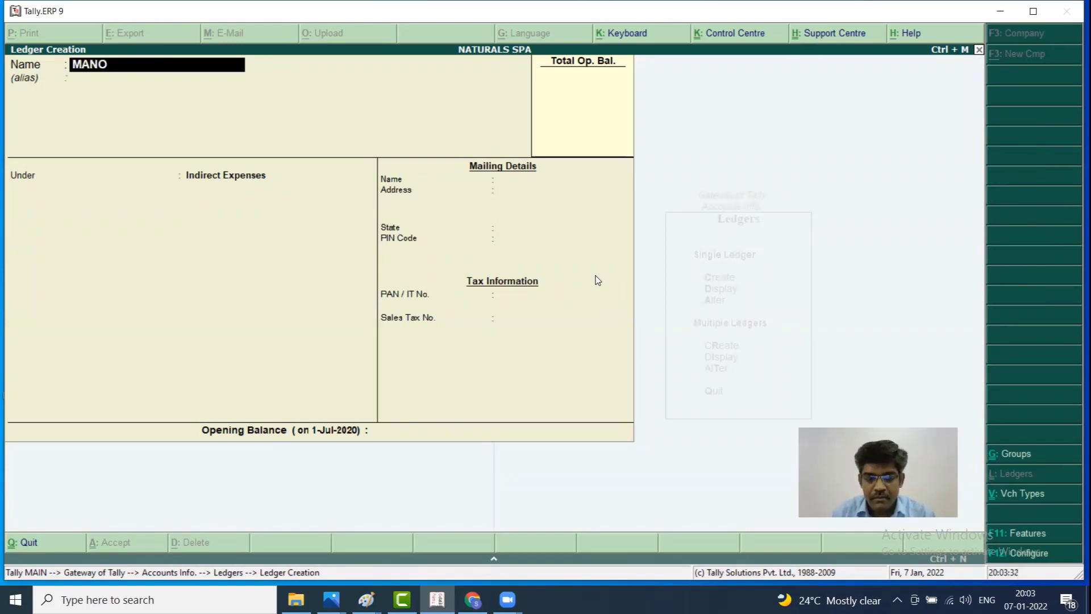
pyautogui.press('Return')
pyautogui.press('Return')
pyautogui.press('Return')
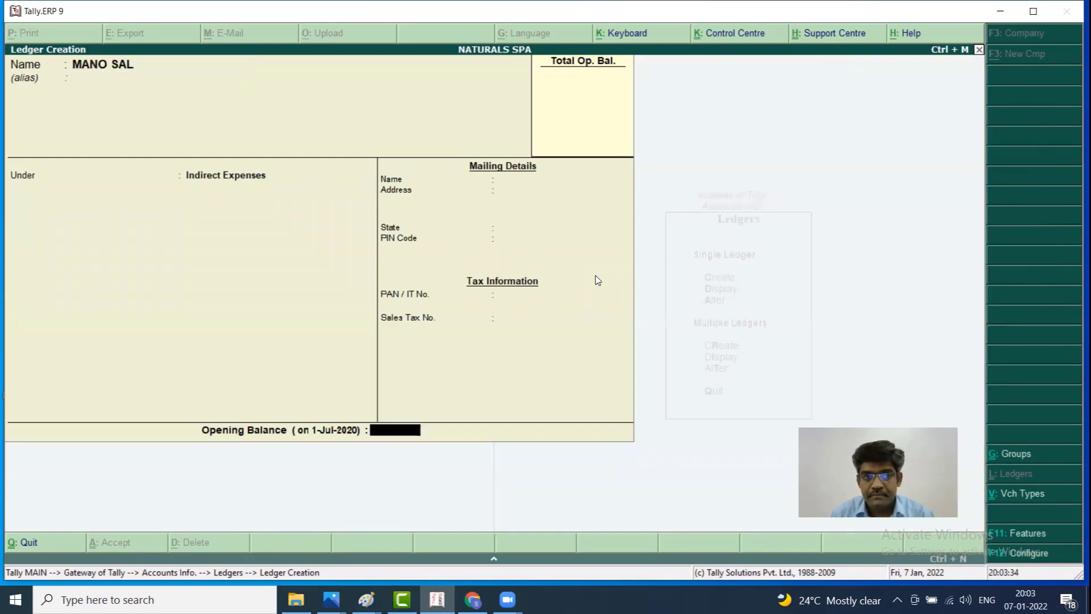
pyautogui.press('Return')
pyautogui.press('Return')
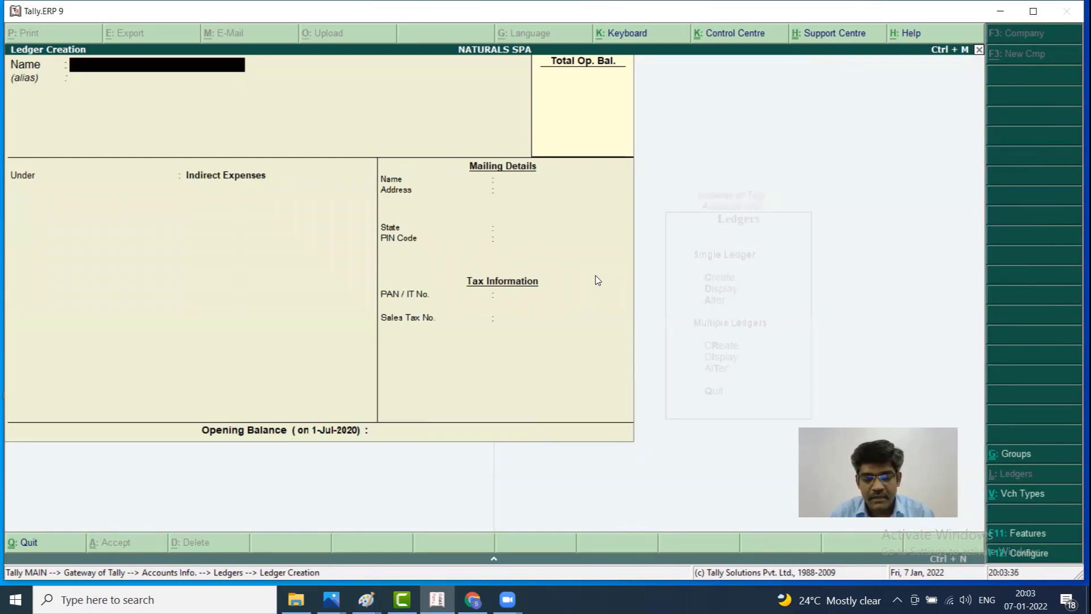
pyautogui.write('KANNAN SAL')
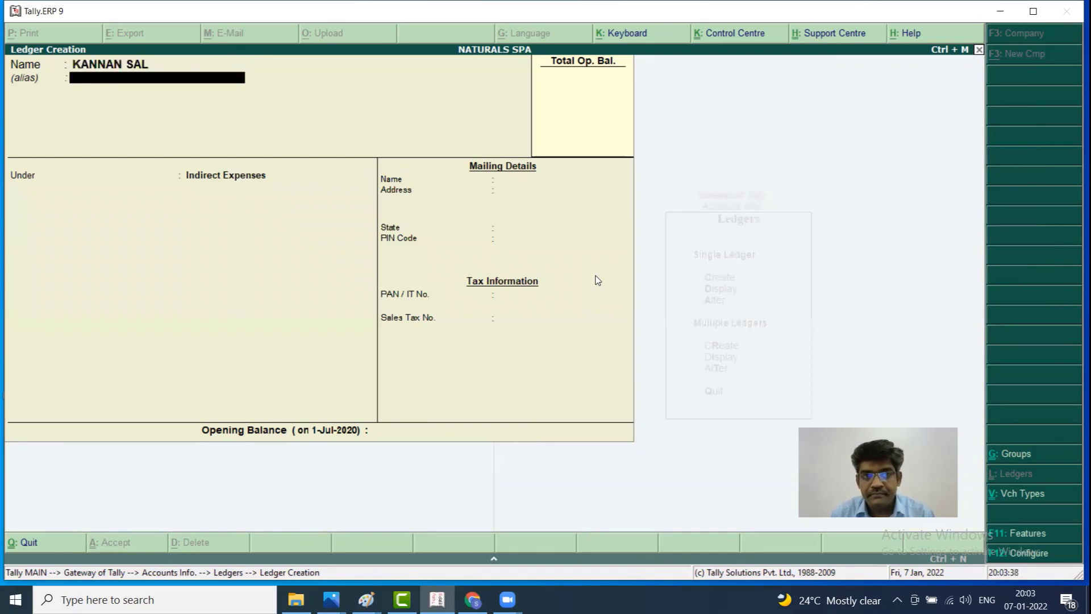
pyautogui.press('Return')
pyautogui.press('Return')
pyautogui.press('Return')
# Create the MADAN SAL ledger under Indirect Expenses and return to the Gateway of Tally
pyautogui.press('Return')
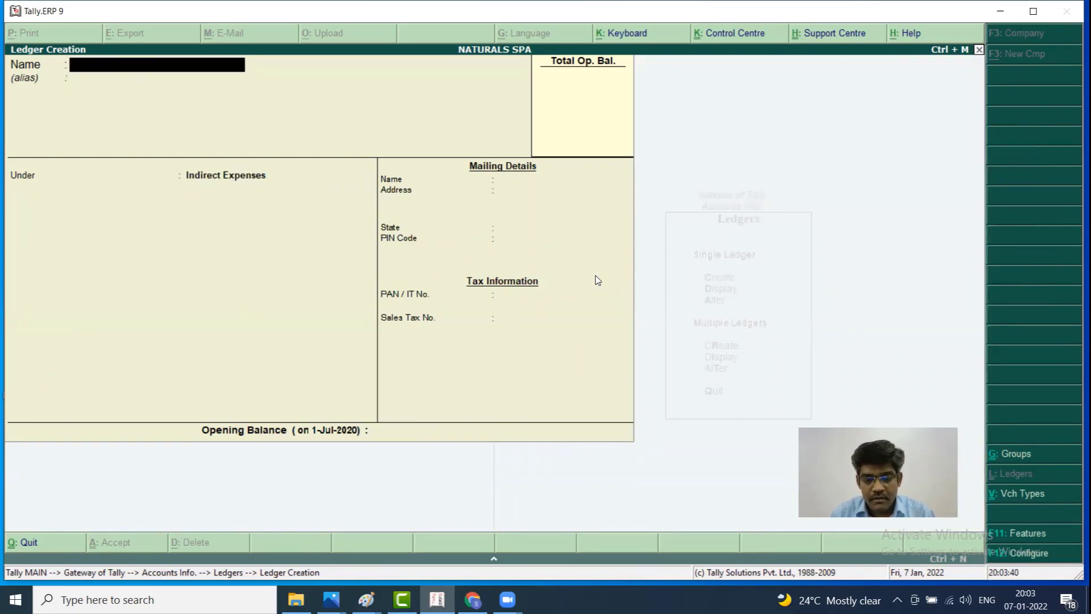
pyautogui.write('MADAN')
pyautogui.press('Return')
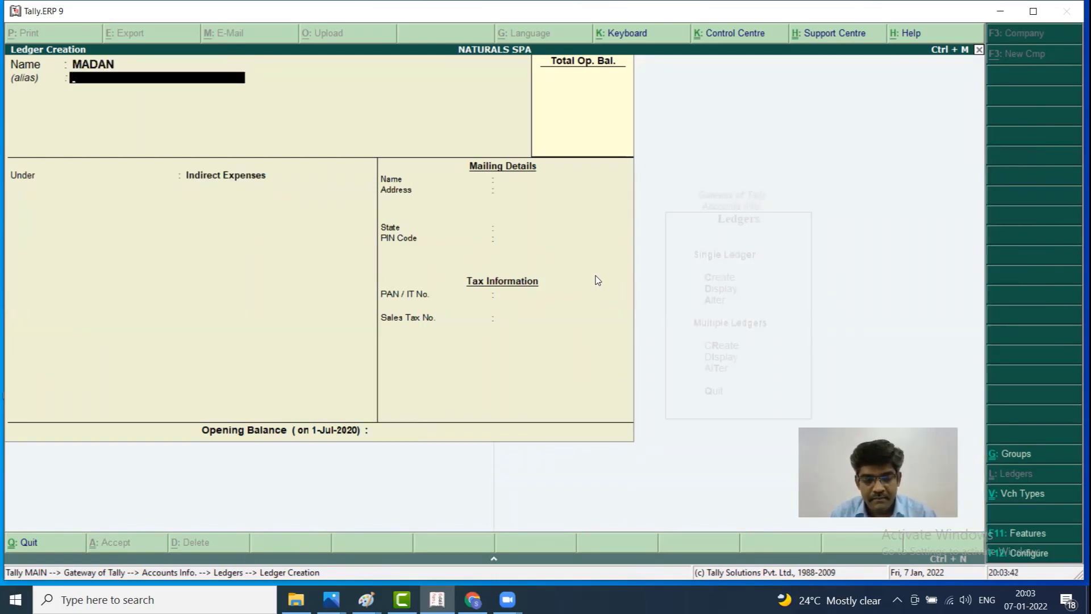
pyautogui.press('BackSpace')
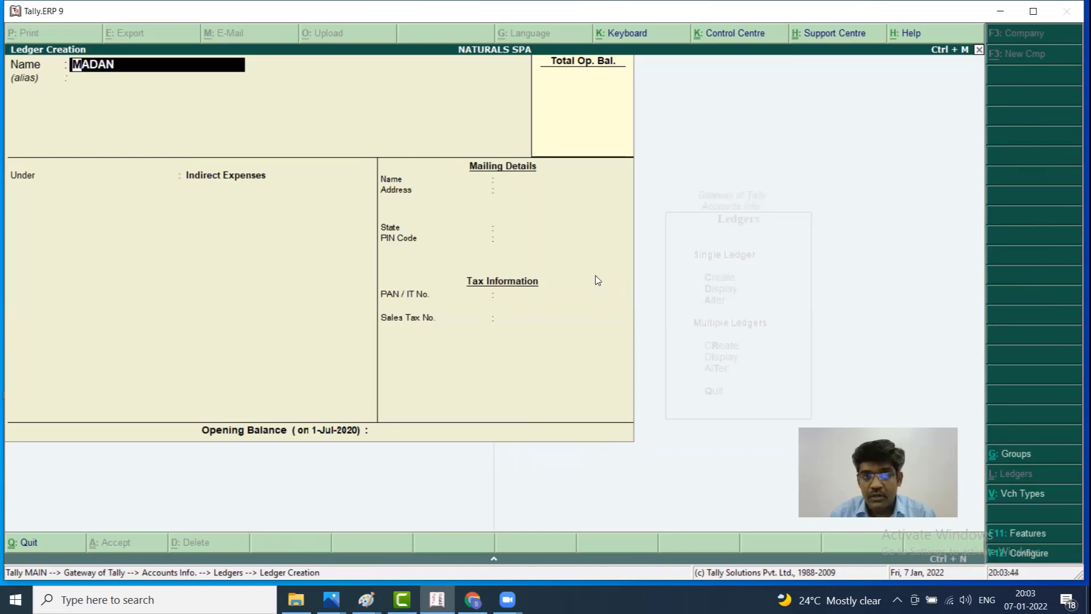
pyautogui.press('Escape')
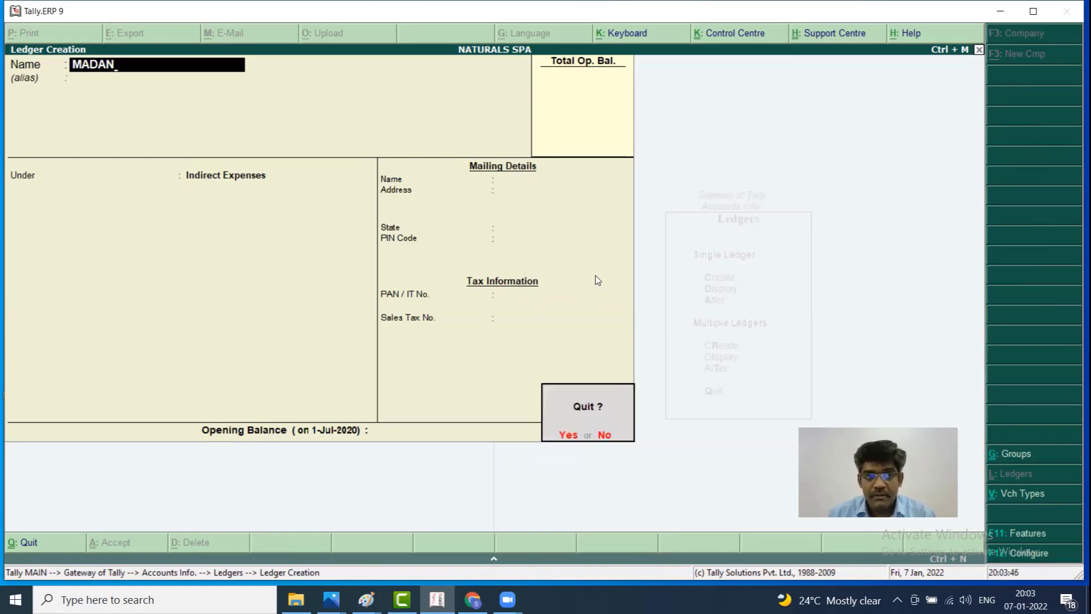
pyautogui.press('Return')
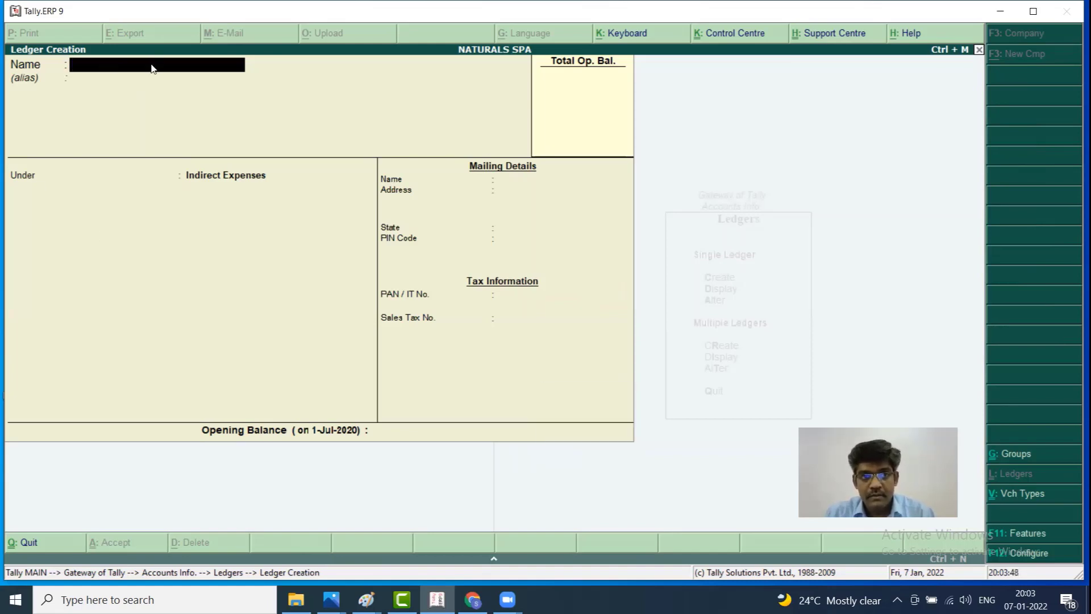
pyautogui.write('MADAN SAL')
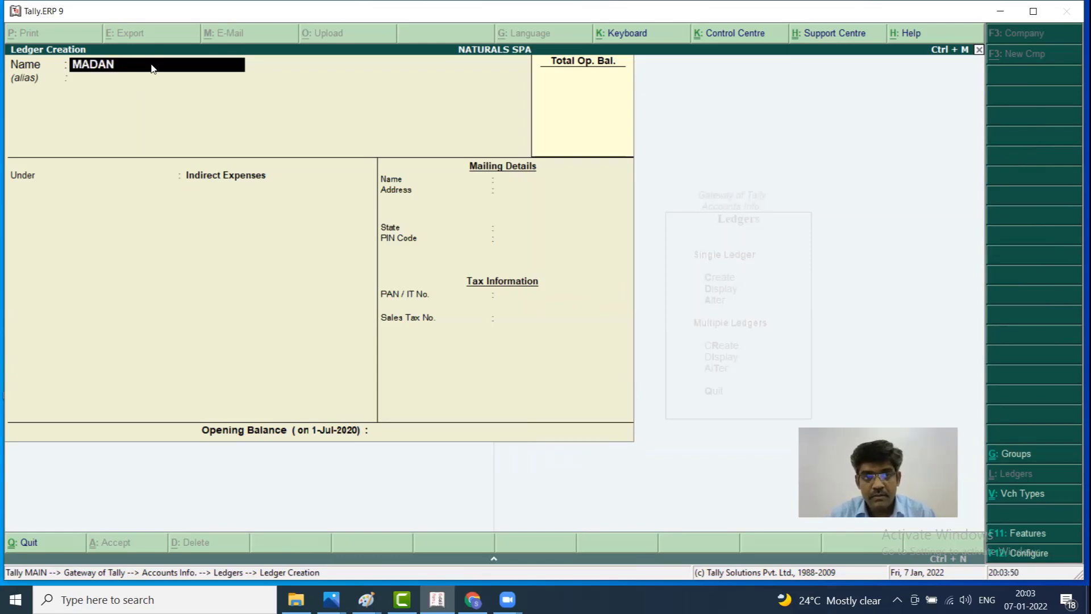
pyautogui.press('Return')
pyautogui.press('Return')
pyautogui.press('Return')
pyautogui.press('Return')
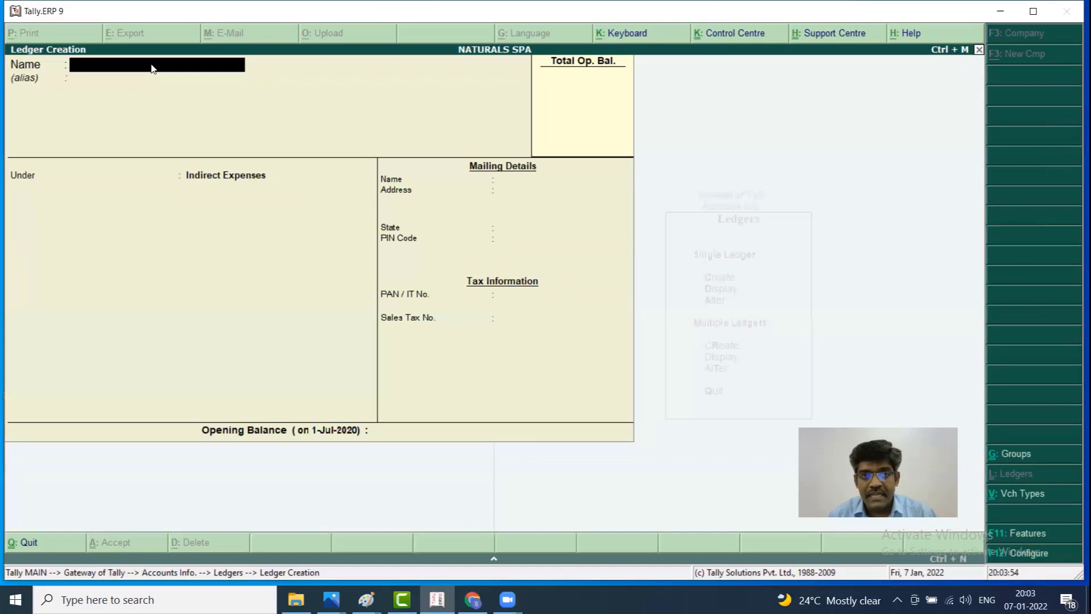
pyautogui.press('Escape')
pyautogui.press('Escape')
pyautogui.press('Escape')
pyautogui.press('Down')
pyautogui.press('Down')
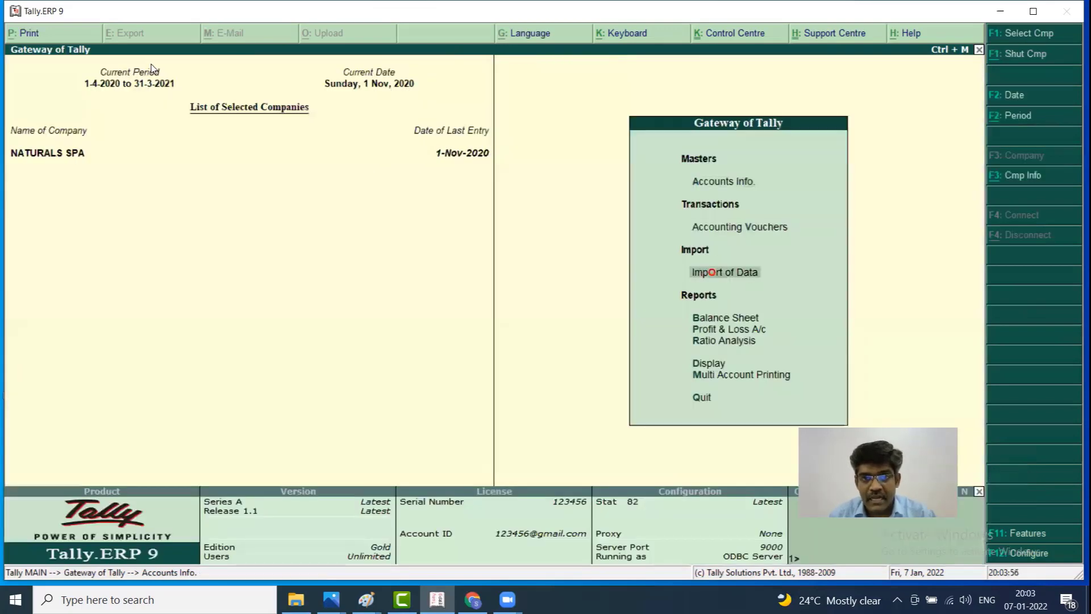
# Start a new Payment voucher paid from the Cash account
pyautogui.press('Up')
pyautogui.press('Return')
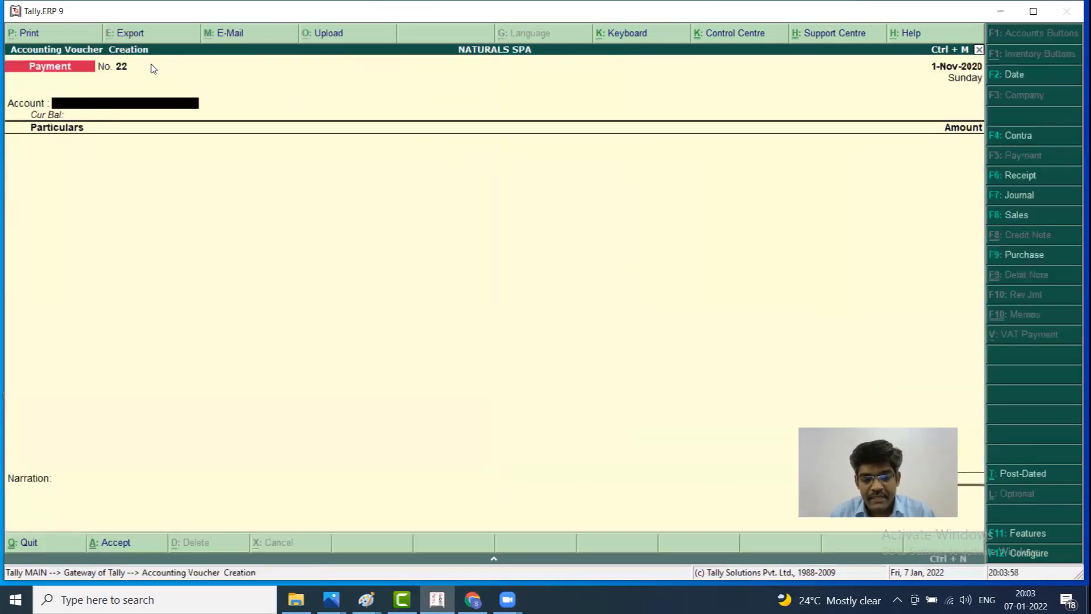
pyautogui.write('A')
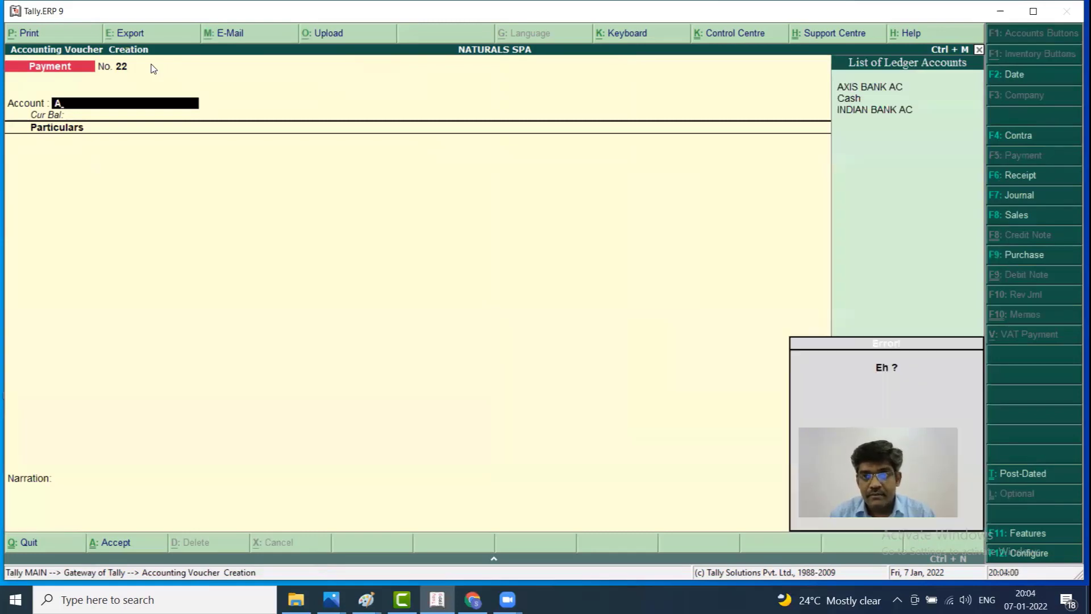
pyautogui.press('Down')
pyautogui.press('Return')
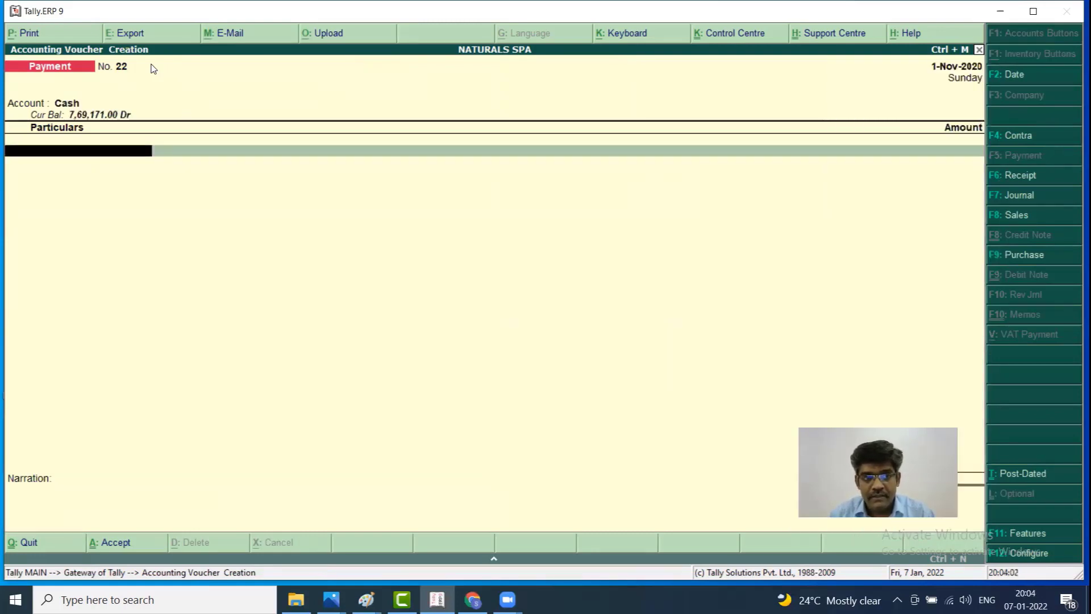
# Enter payments of 10,000 to MANO SAL and 15,000 to MADAN SAL
pyautogui.write('SA')
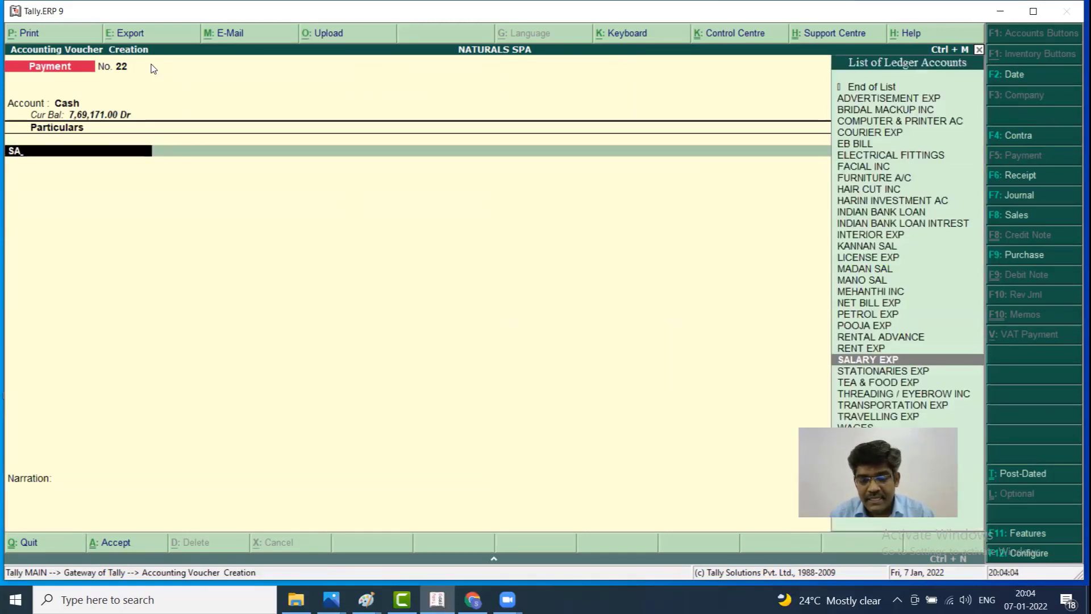
pyautogui.press('Down')
pyautogui.press('Down')
pyautogui.press('Down')
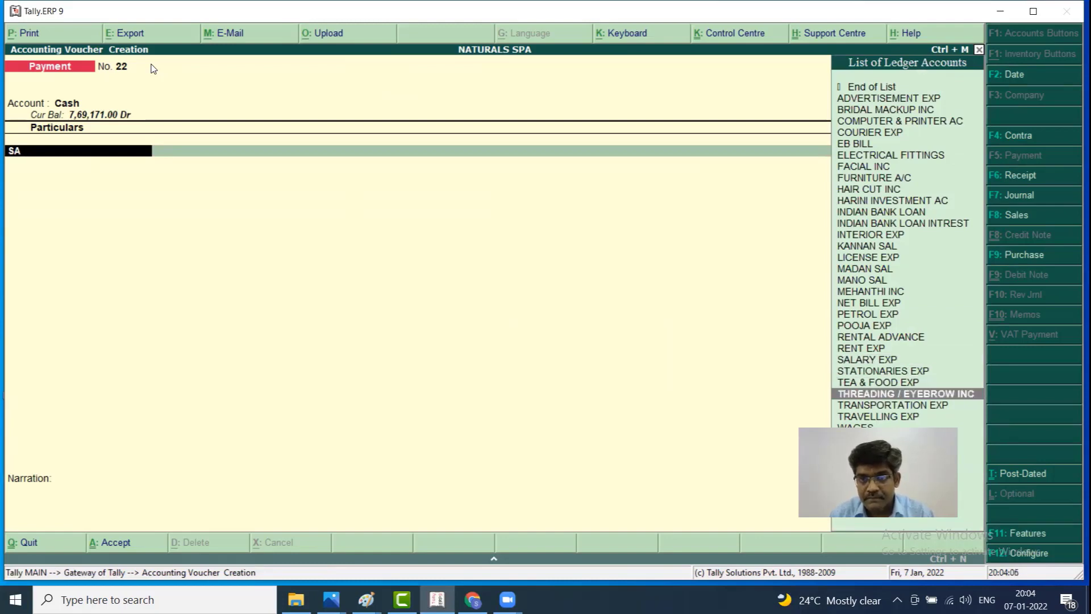
pyautogui.press('Up')
pyautogui.press('Up')
pyautogui.press('Up')
pyautogui.press('Up')
pyautogui.press('Up')
pyautogui.press('Up')
pyautogui.press('Up')
pyautogui.press('Up')
pyautogui.press('Up')
pyautogui.press('Up')
pyautogui.press('Up')
pyautogui.press('Up')
pyautogui.press('Up')
pyautogui.press('Down')
pyautogui.press('Down')
pyautogui.press('Down')
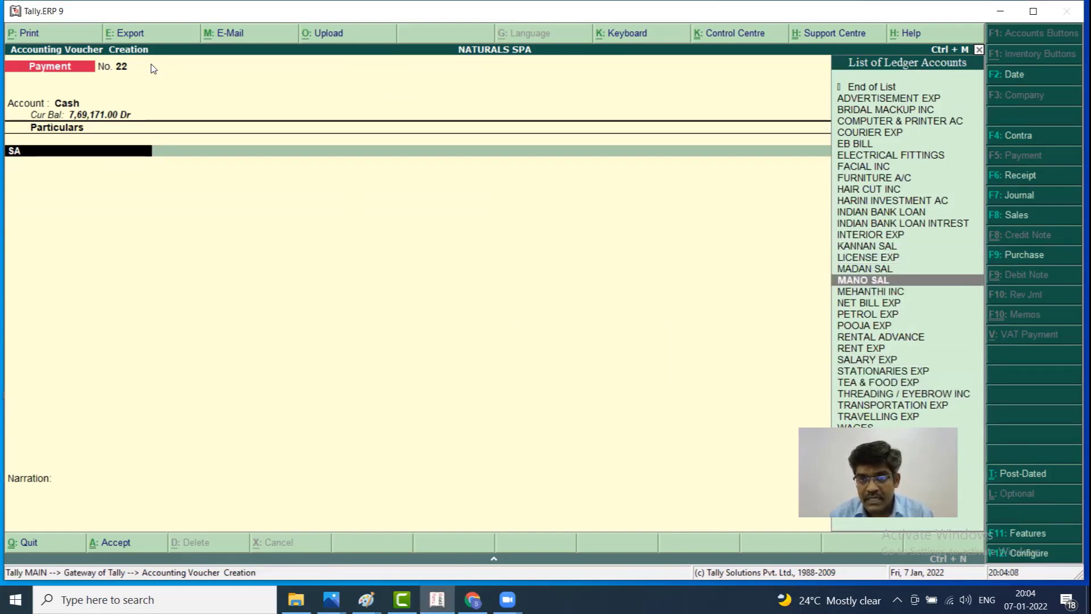
pyautogui.press('Return')
pyautogui.write('10000')
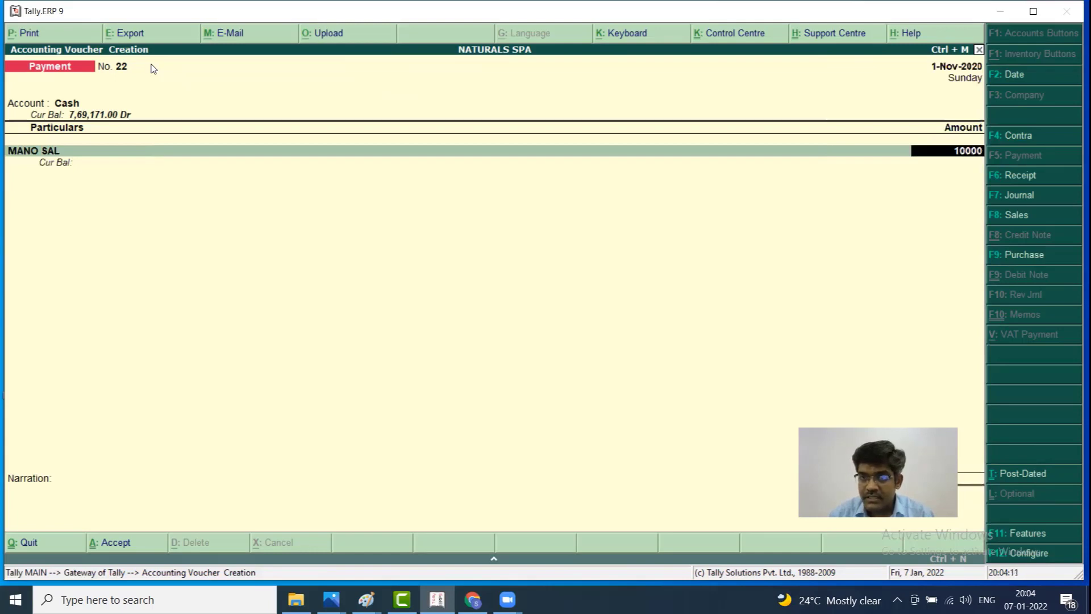
pyautogui.press('Return')
pyautogui.write('MA')
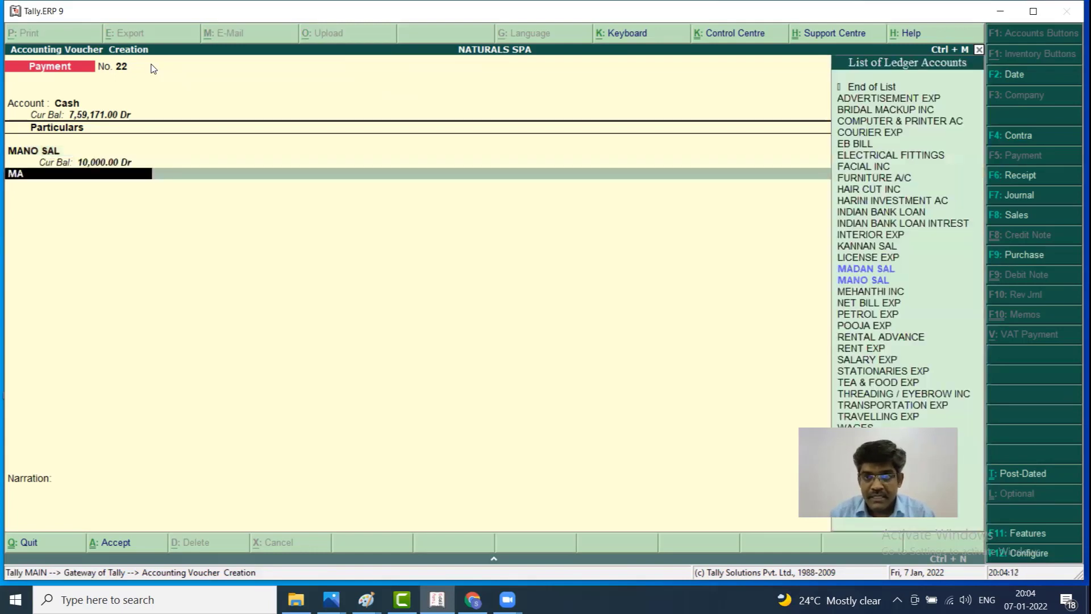
pyautogui.write('D')
pyautogui.press('Return')
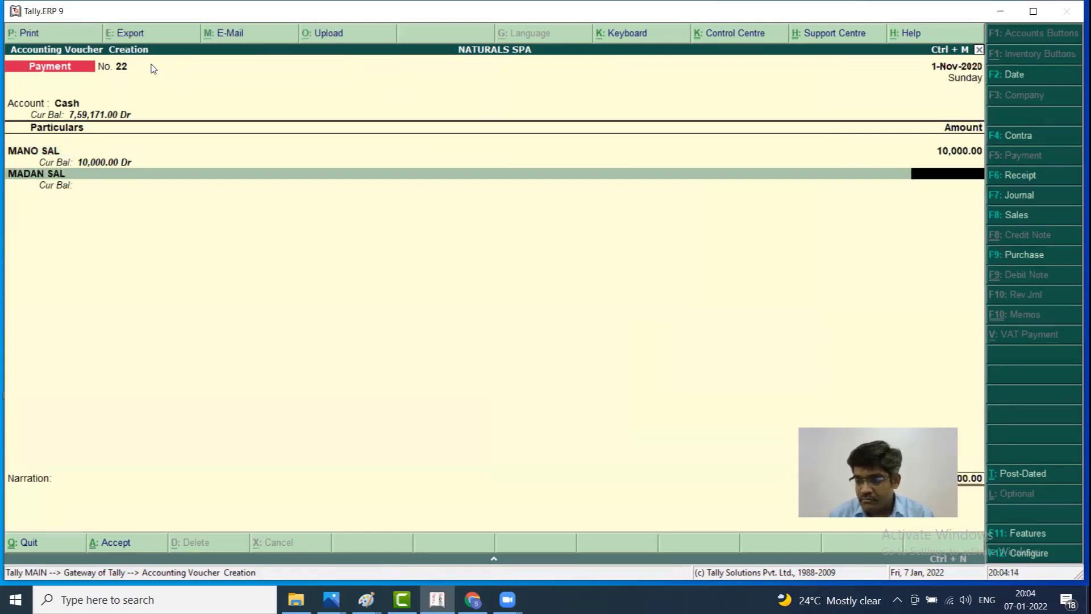
pyautogui.write('15000')
pyautogui.press('Return')
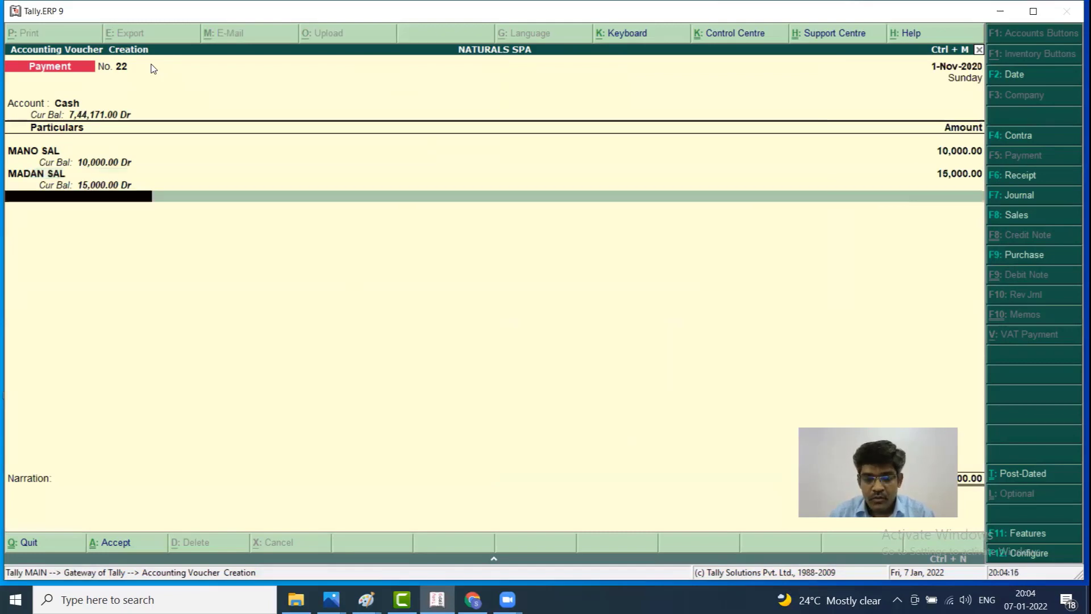
# Add 12,000 to KANNAN SAL and save Payment voucher No. 22
pyautogui.write('K')
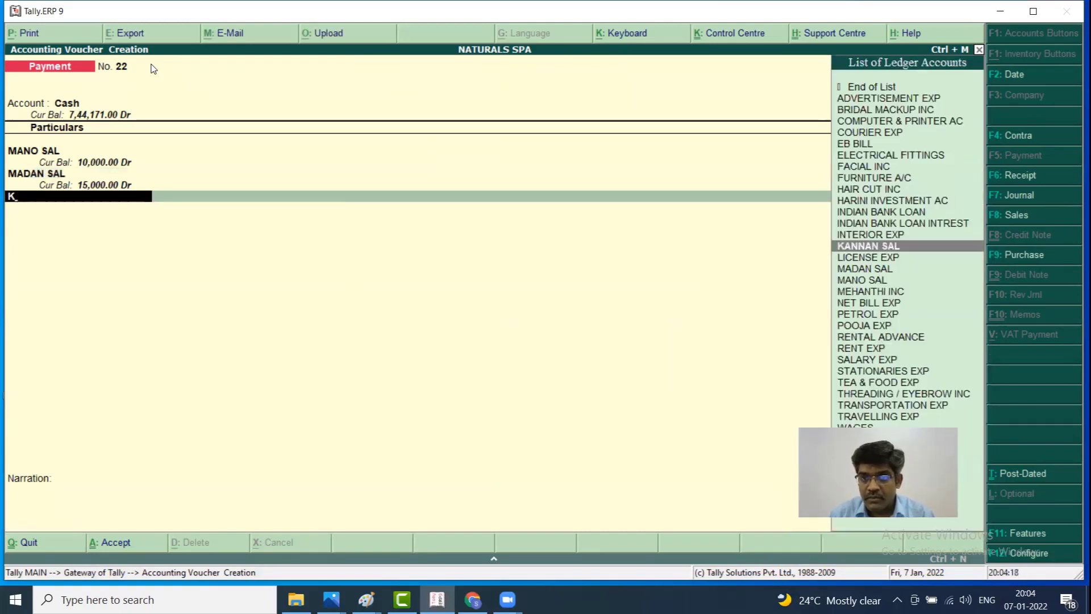
pyautogui.press('Return')
pyautogui.write('1')
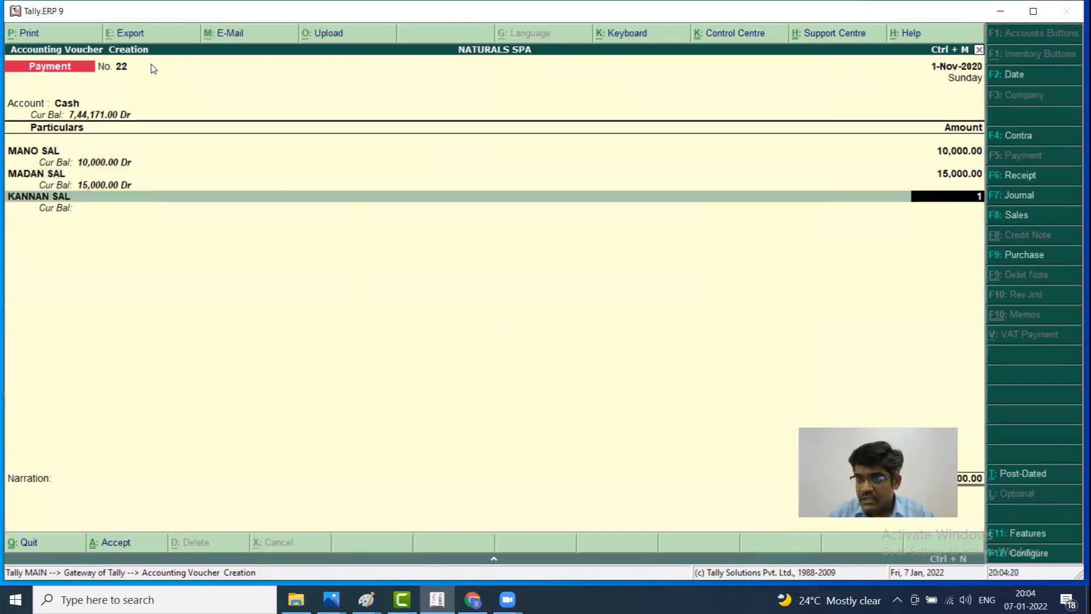
pyautogui.write('2000')
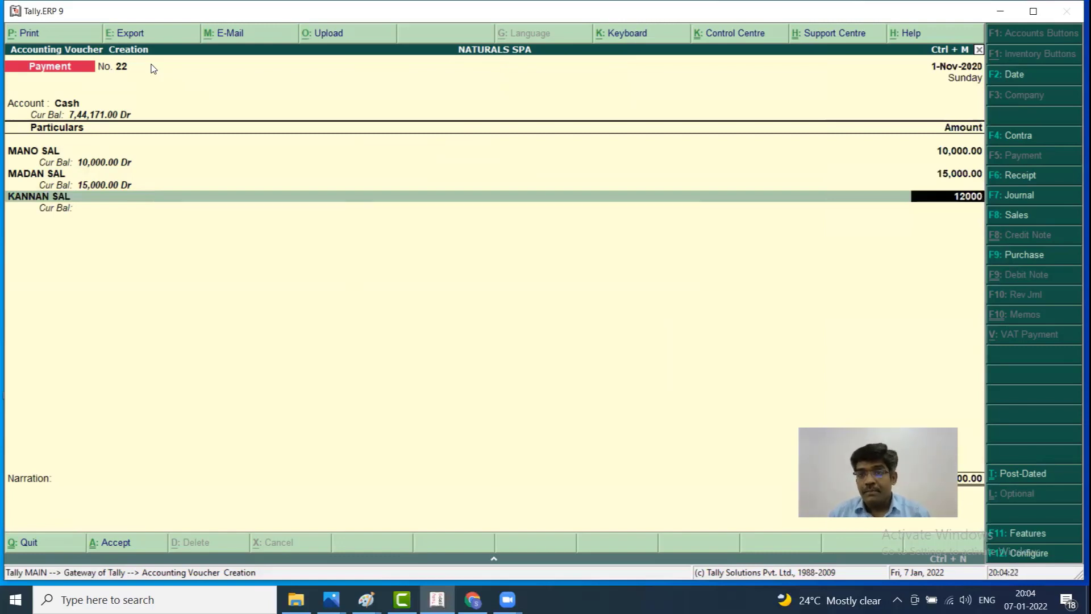
pyautogui.press('Return')
pyautogui.press('Return')
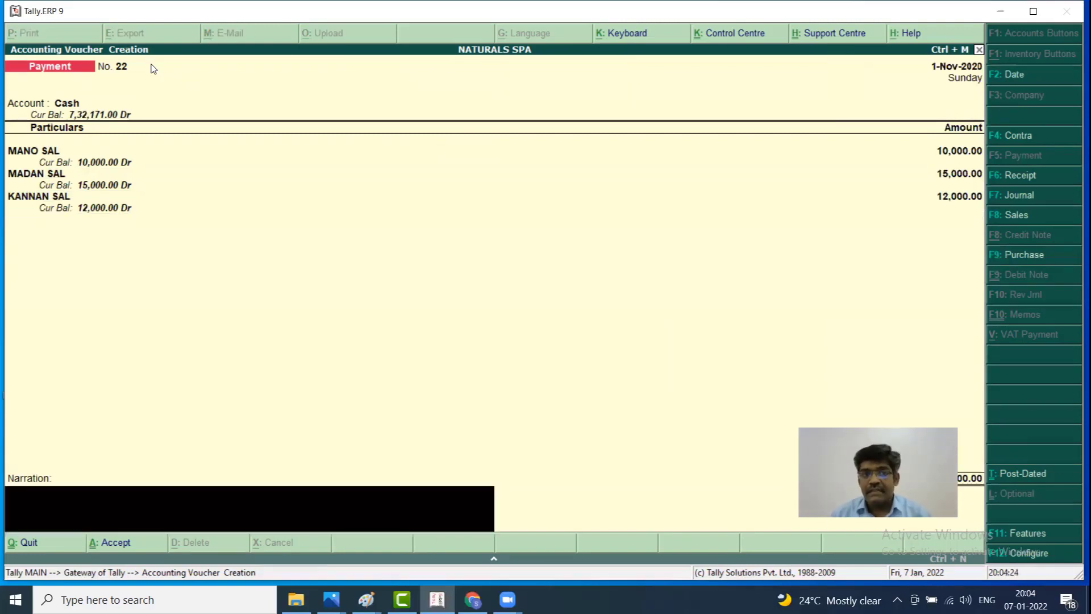
pyautogui.press('Return')
pyautogui.press('Return')
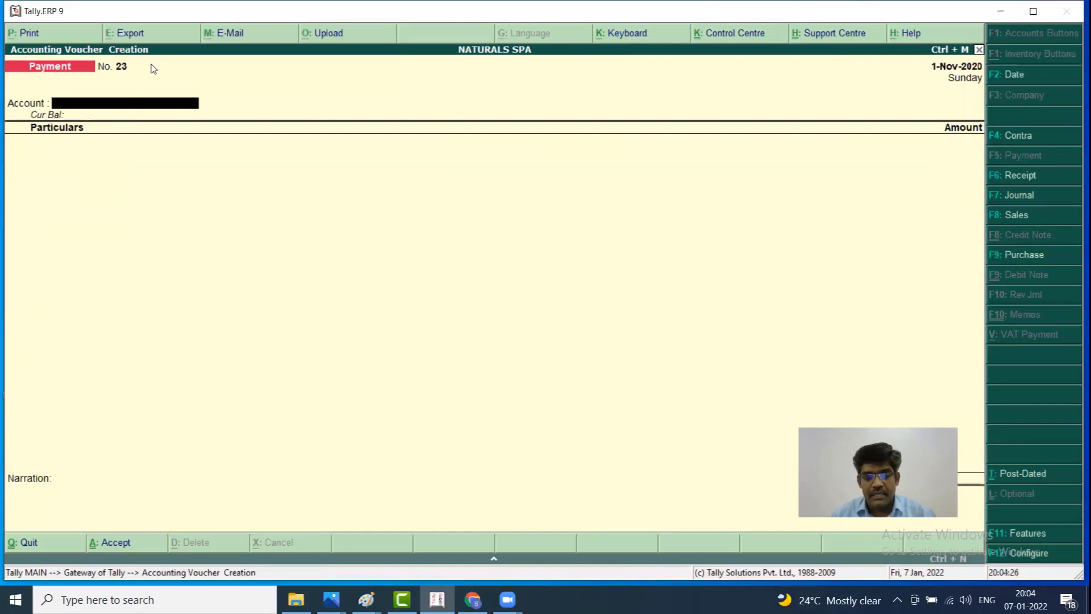
pyautogui.press('Escape')
pyautogui.press('Return')
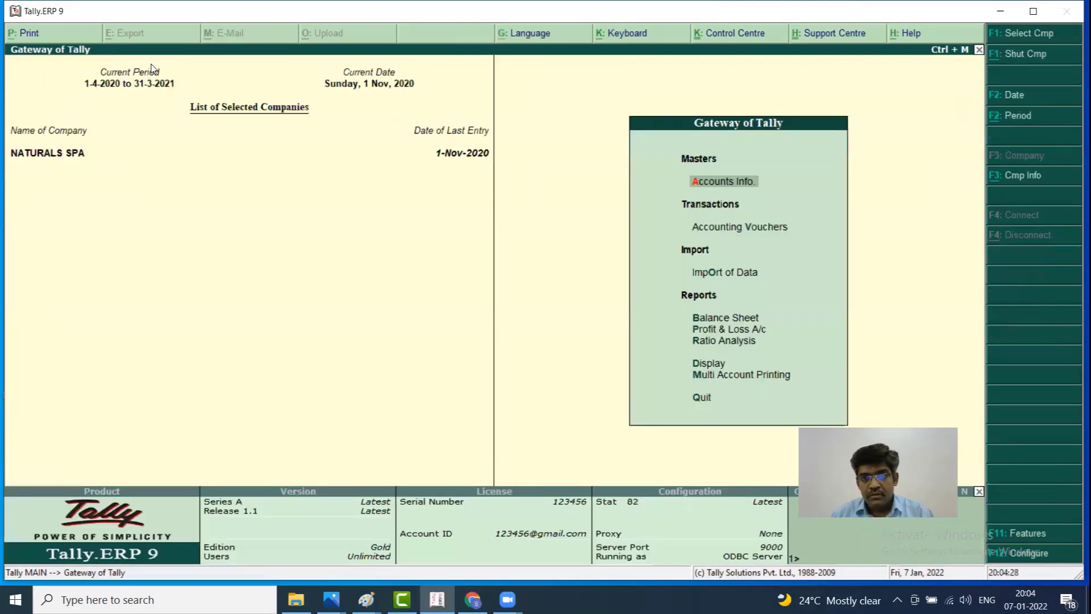
# Check the detailed P&L lists KANNAN, MADAN and MANO SAL under Indirect Expenses, Nett Loss 1,85,330
pyautogui.press('Down')
pyautogui.press('Down')
pyautogui.press('Down')
pyautogui.press('Down')
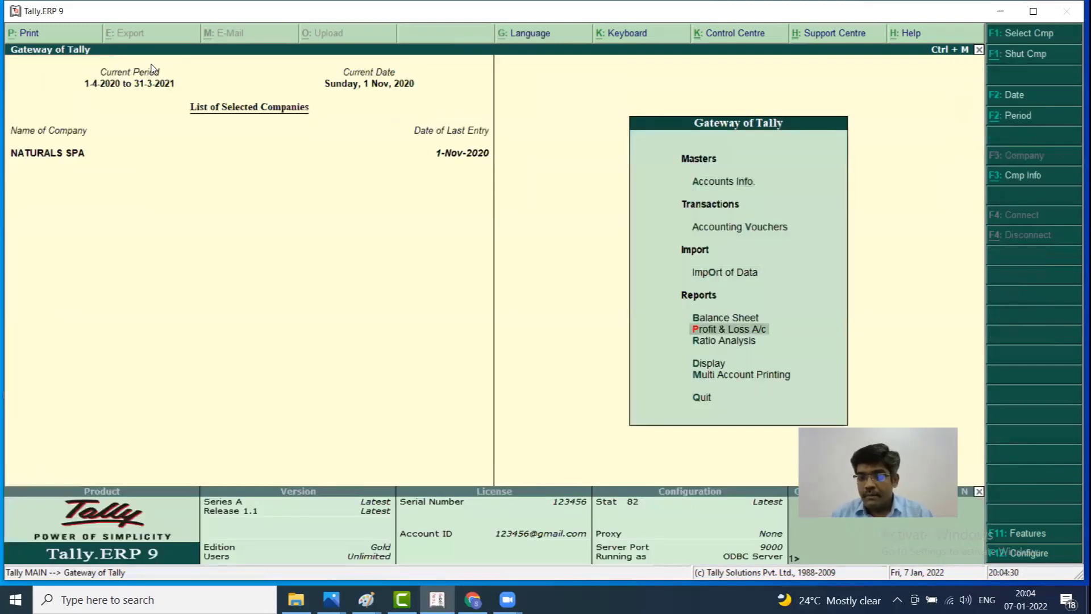
pyautogui.press('Return')
pyautogui.hotkey('alt', 'F1')
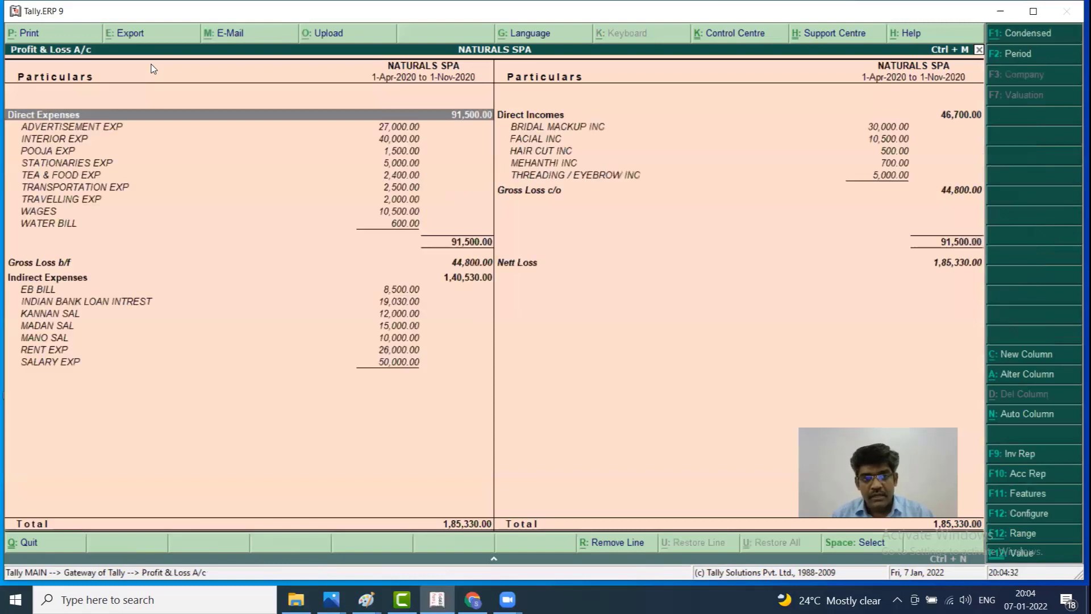
pyautogui.press('Down')
pyautogui.press('Down')
pyautogui.press('Down')
pyautogui.press('Down')
pyautogui.press('Down')
pyautogui.press('Down')
pyautogui.press('Down')
pyautogui.press('Down')
pyautogui.press('Down')
pyautogui.press('Down')
pyautogui.press('Down')
pyautogui.press('Down')
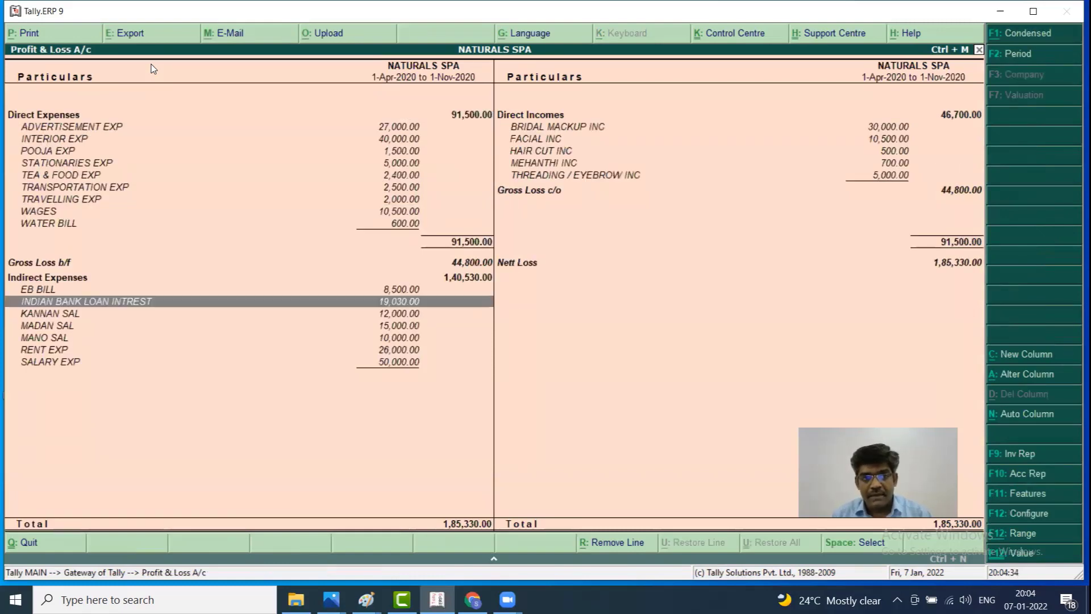
pyautogui.press('Down')
pyautogui.press('Down')
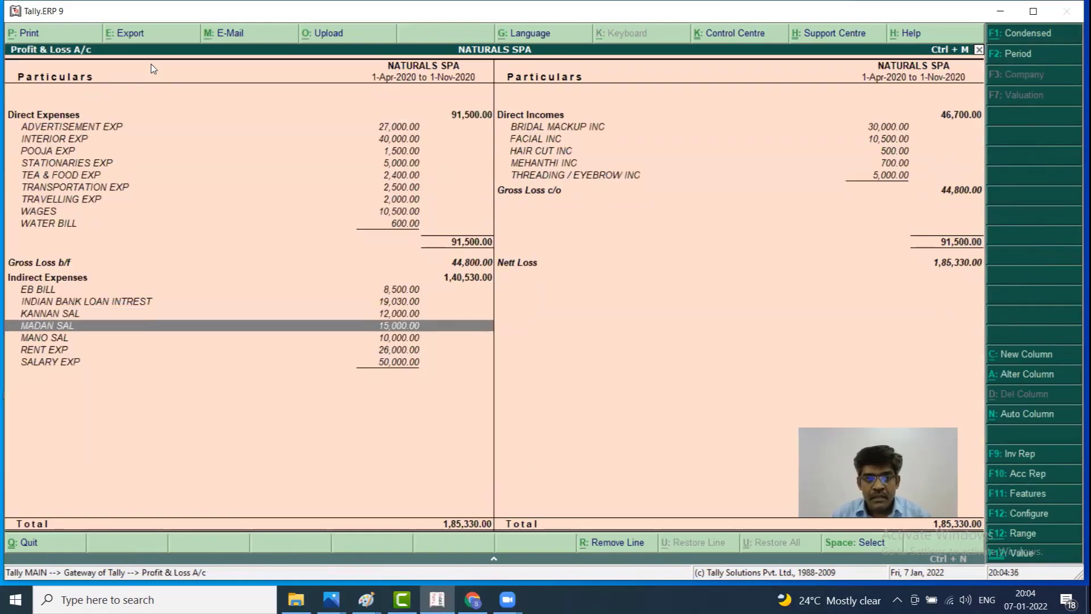
pyautogui.press('Up')
pyautogui.press('Down')
pyautogui.press('Down')
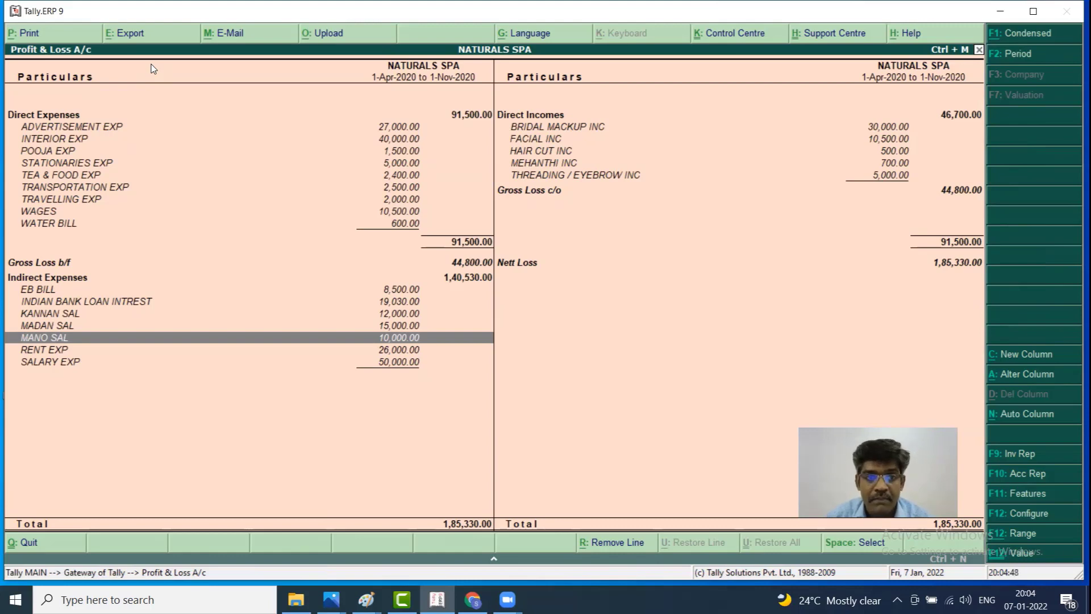
pyautogui.press('Down')
pyautogui.press('Down')
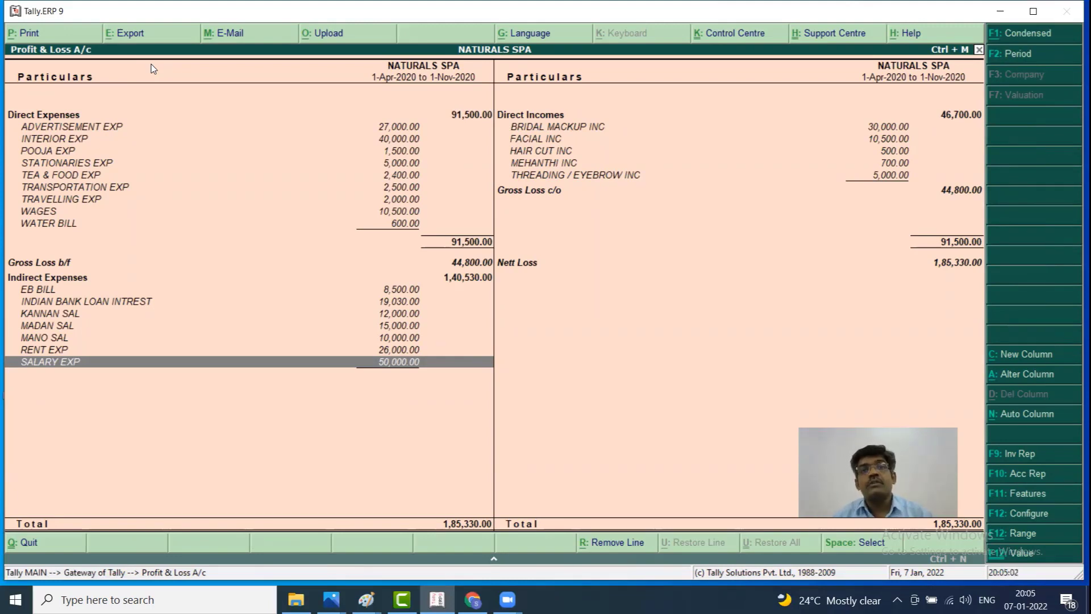
pyautogui.press('Up')
pyautogui.press('Up')
pyautogui.press('Up')
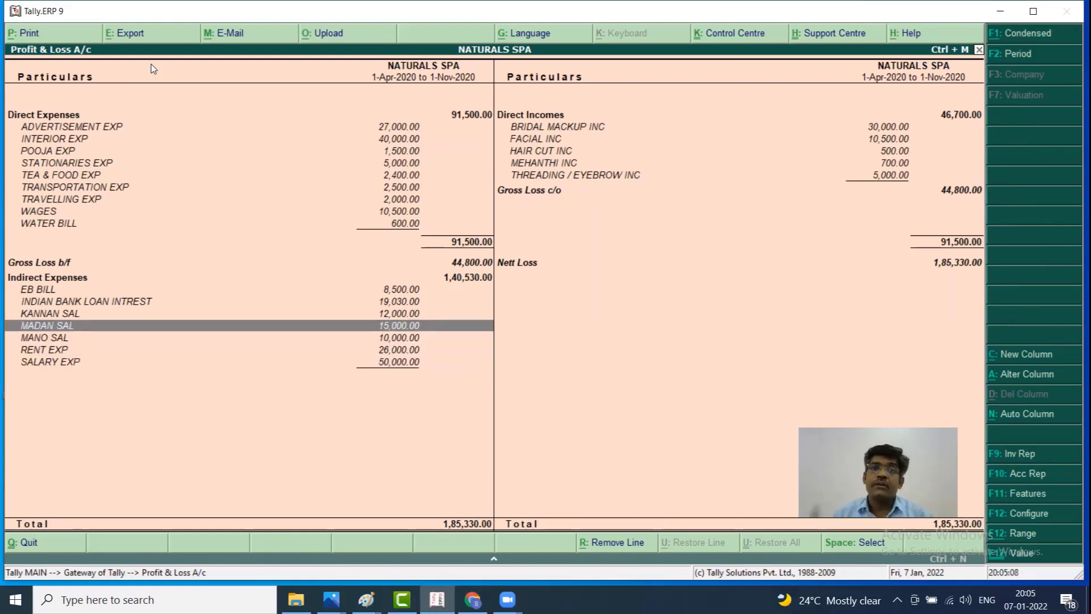
pyautogui.press('Up')
pyautogui.press('Up')
pyautogui.press('Up')
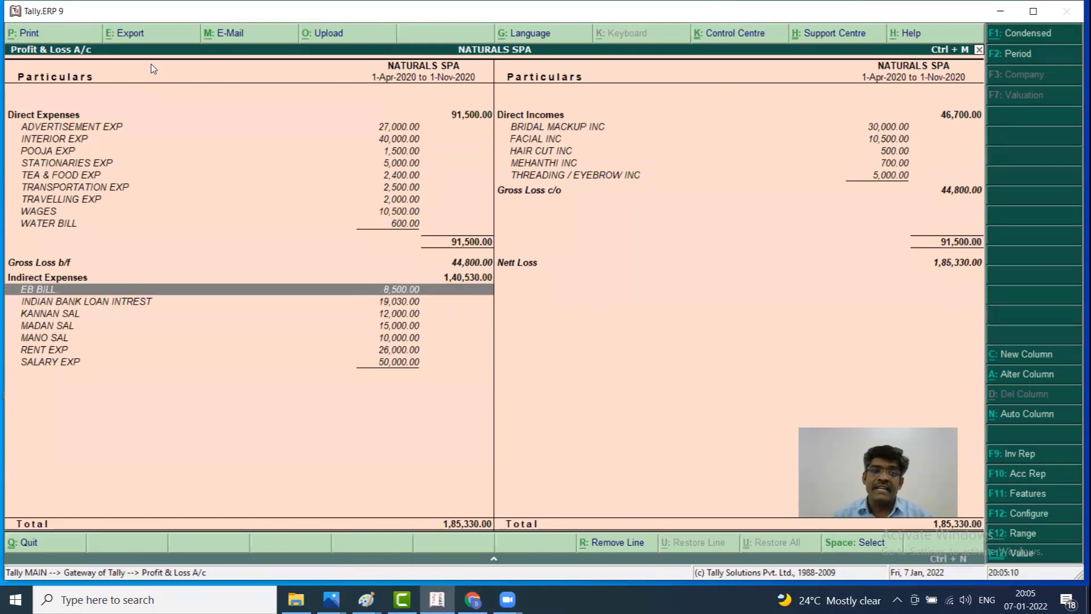
pyautogui.press('Down')
pyautogui.press('Down')
pyautogui.press('Down')
pyautogui.press('Down')
pyautogui.press('Down')
pyautogui.press('Down')
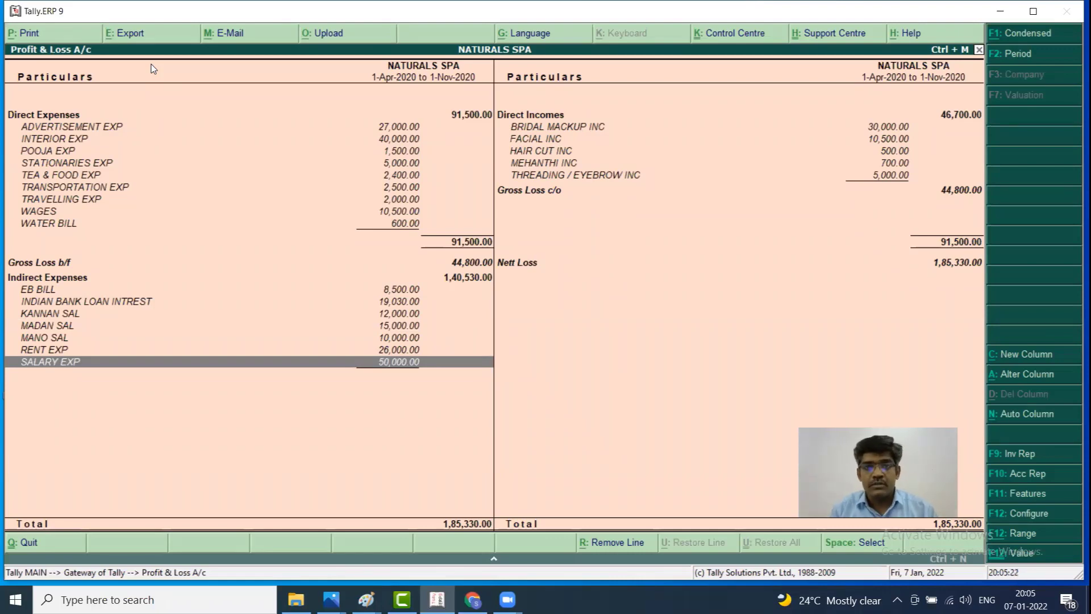
pyautogui.press('Escape')
# Start a new account group named EMP SALARY
pyautogui.press('Escape')
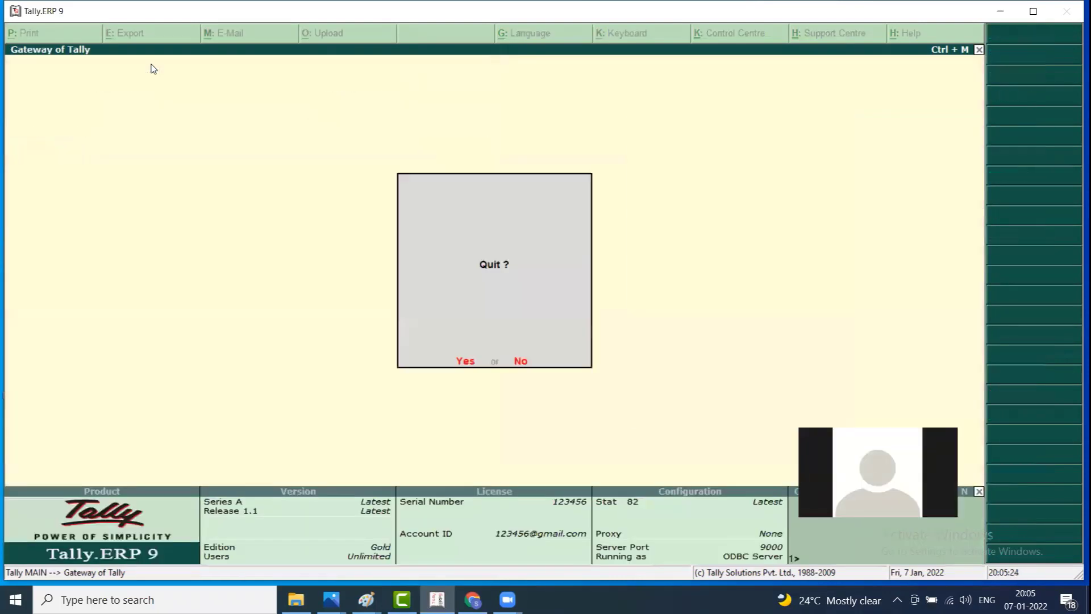
pyautogui.press('Escape')
pyautogui.press('Down')
pyautogui.press('Up')
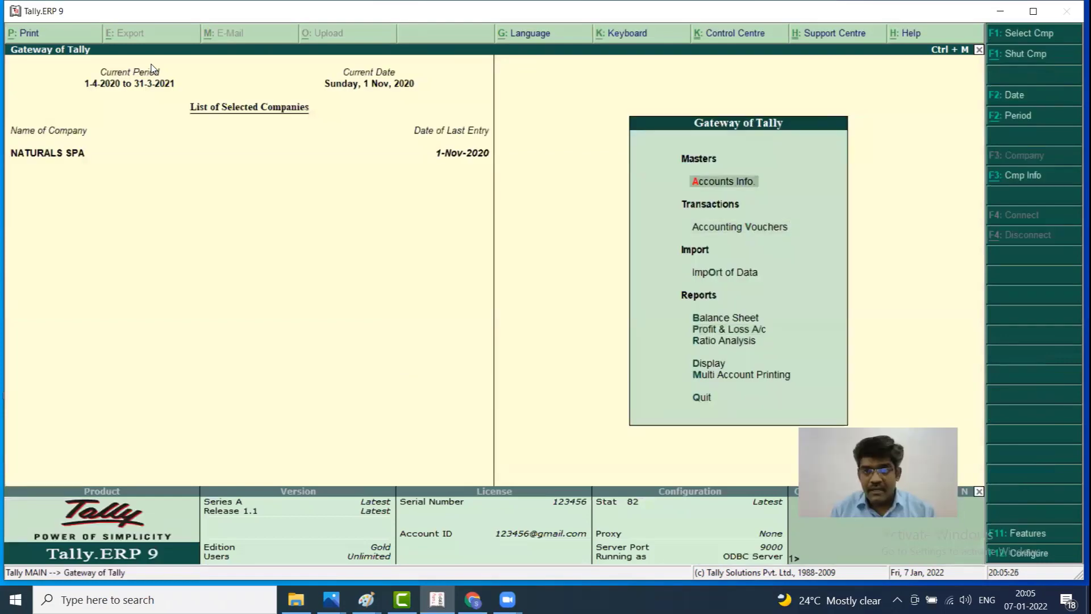
pyautogui.press('Return')
pyautogui.press('Return')
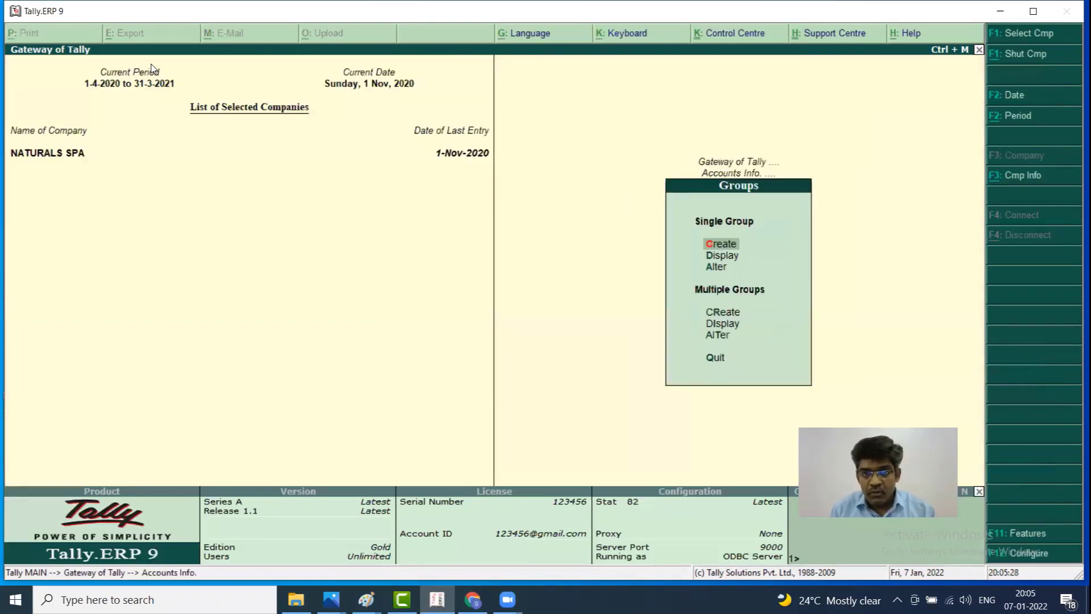
pyautogui.press('Return')
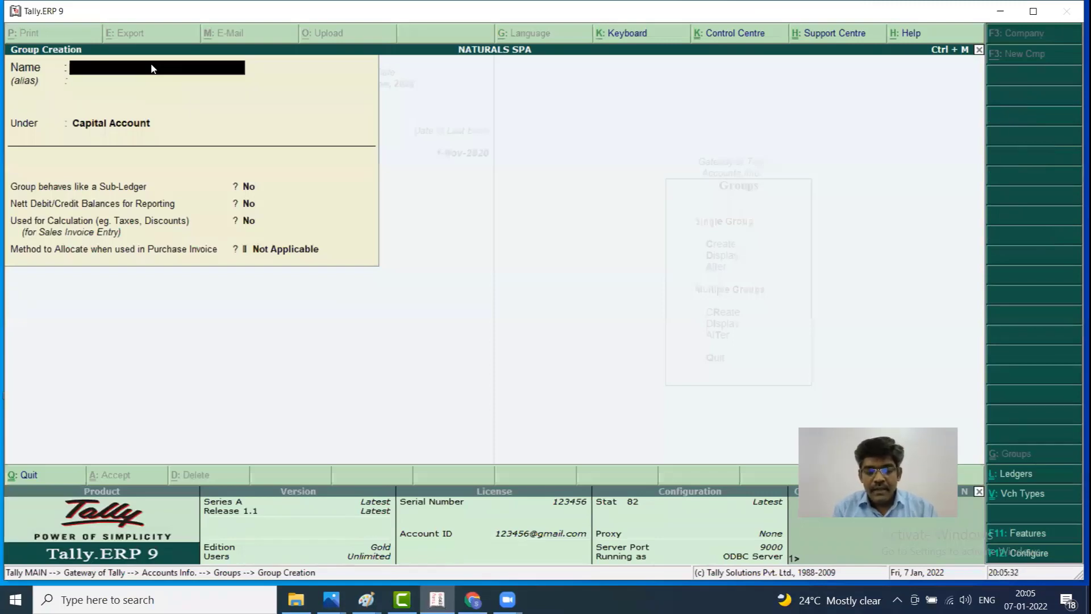
pyautogui.write('EMP SA')
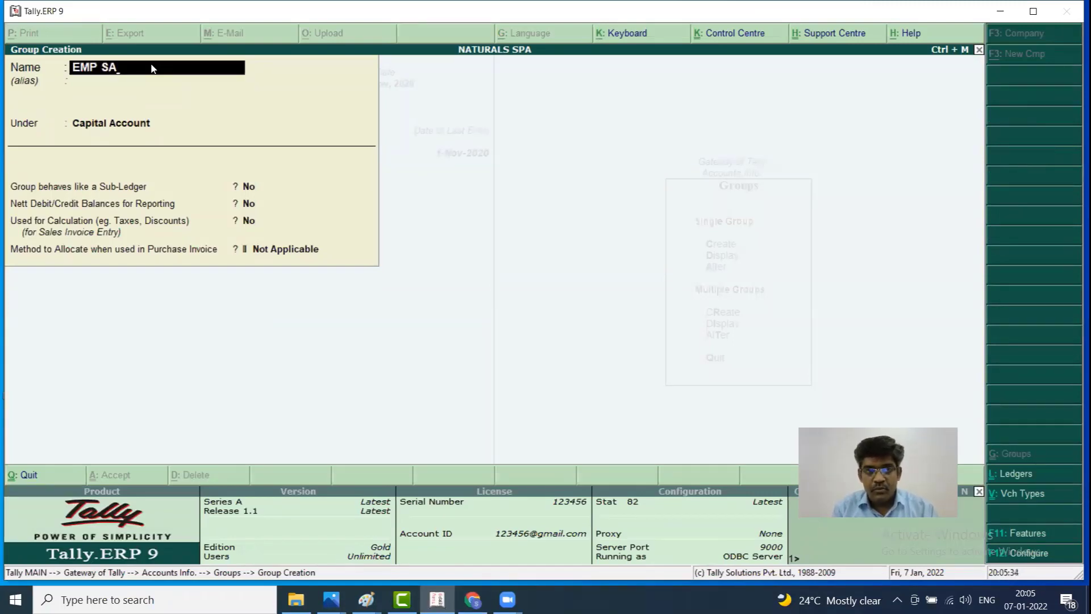
pyautogui.write('LARY')
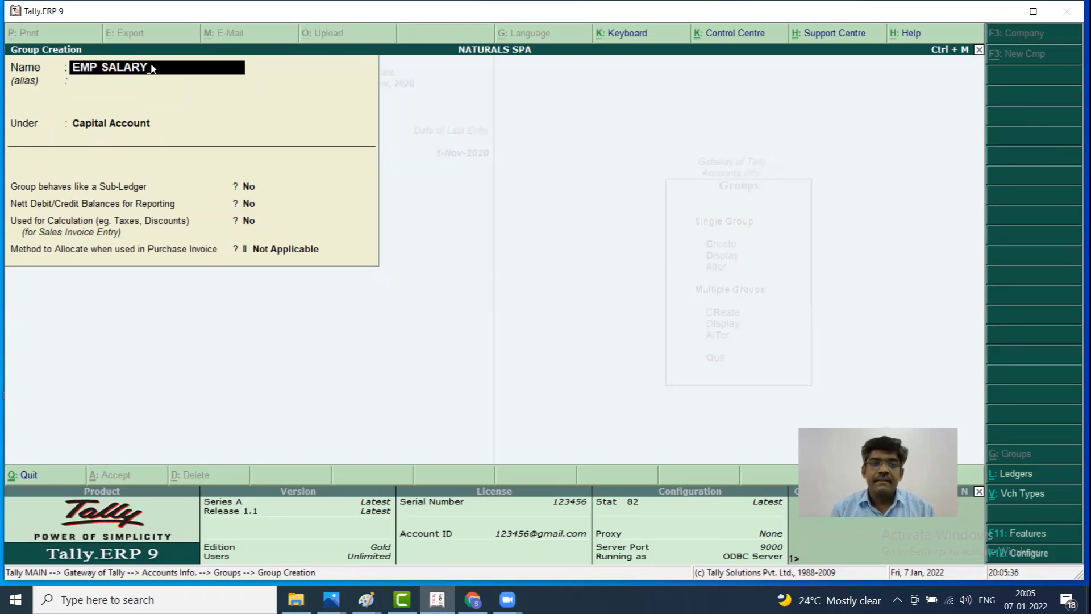
pyautogui.press('Return')
pyautogui.press('Return')
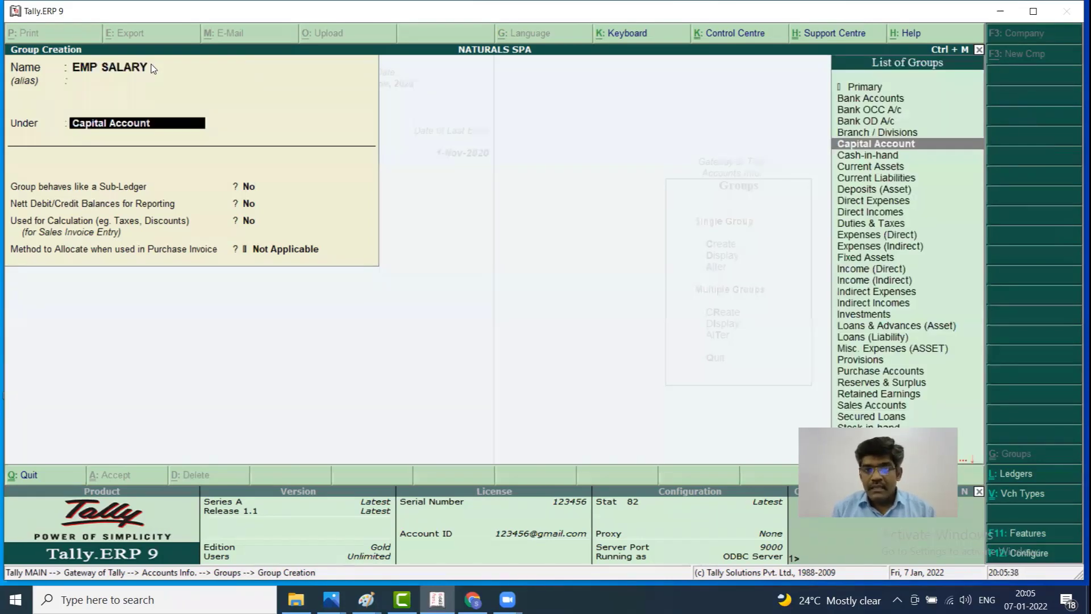
# Place EMP SALARY under Indirect Expenses, keep default settings, and save it
pyautogui.write('IN')
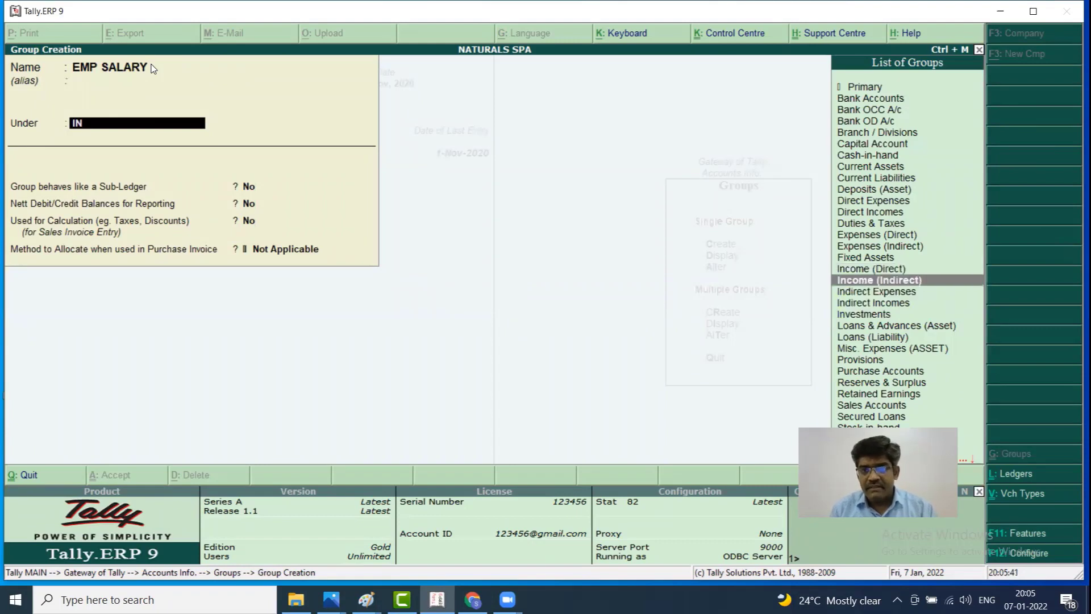
pyautogui.press('Down')
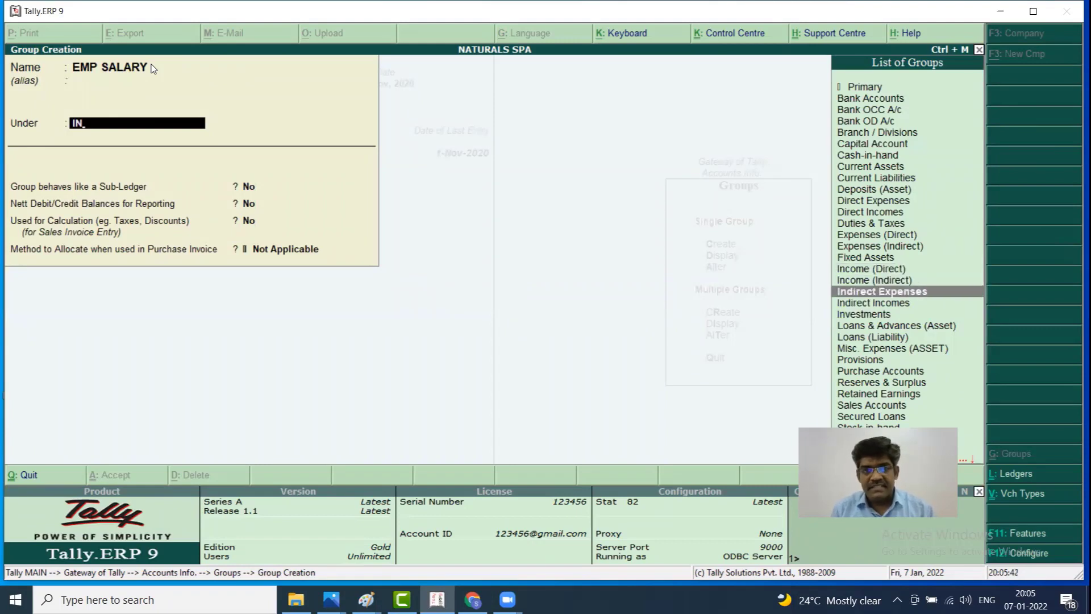
pyautogui.press('Return')
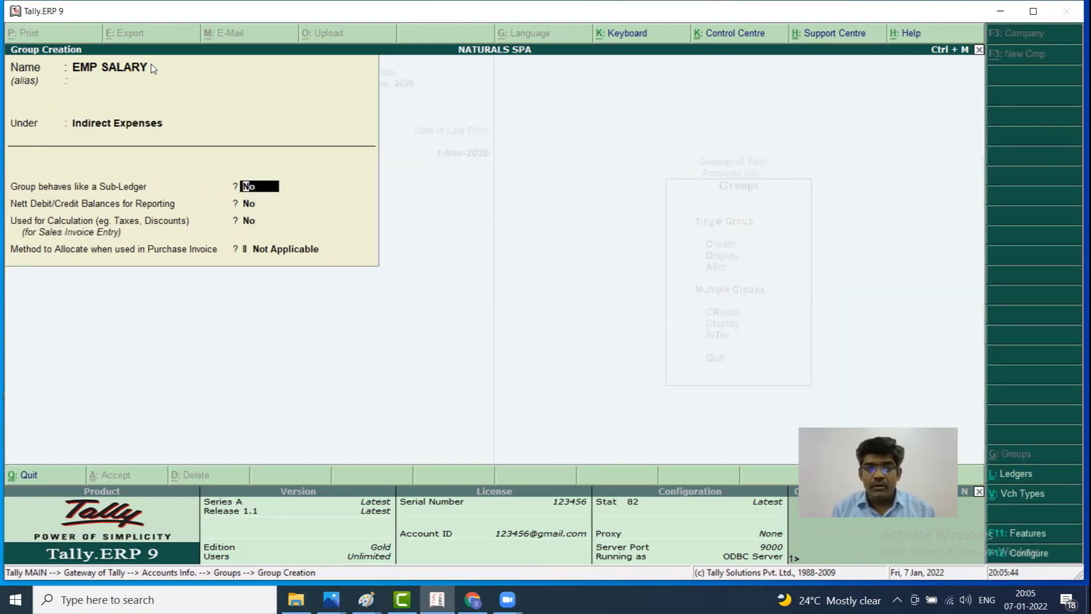
pyautogui.press('Return')
pyautogui.press('Return')
pyautogui.press('Return')
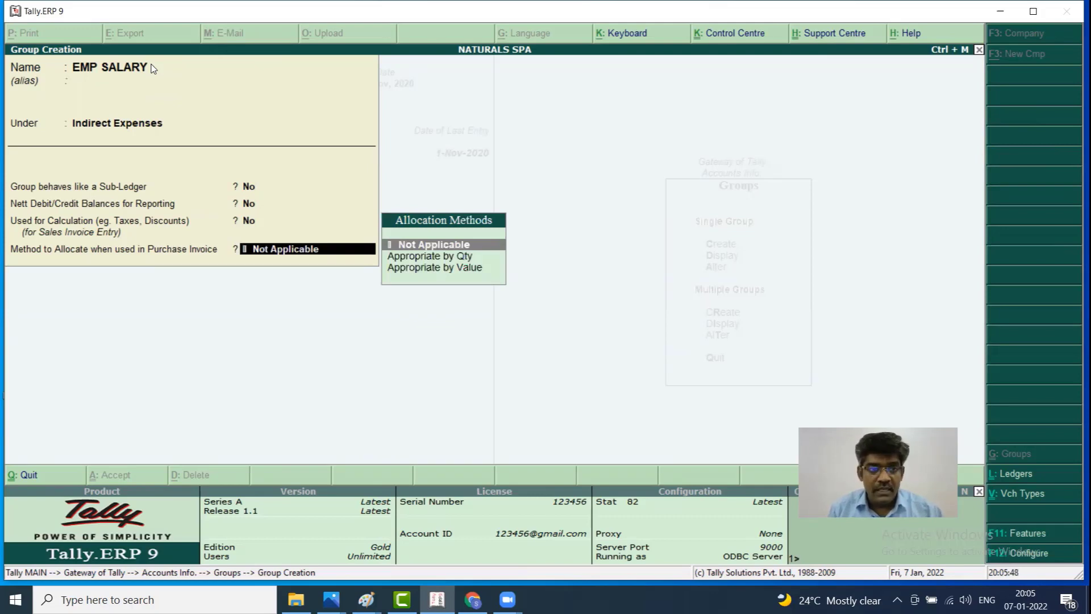
pyautogui.press('BackSpace')
pyautogui.press('BackSpace')
pyautogui.press('BackSpace')
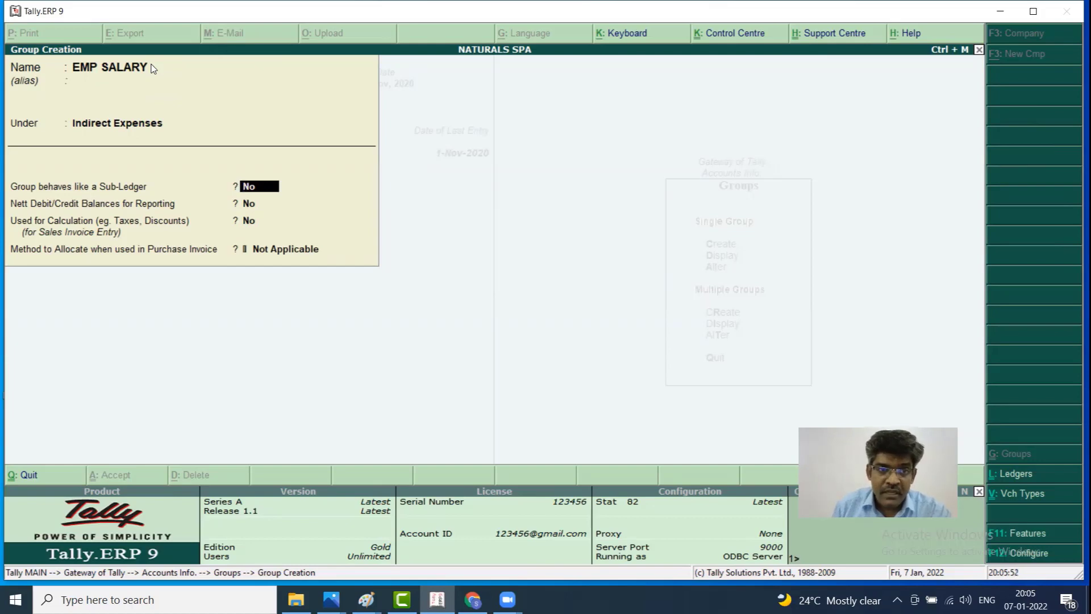
pyautogui.press('Return')
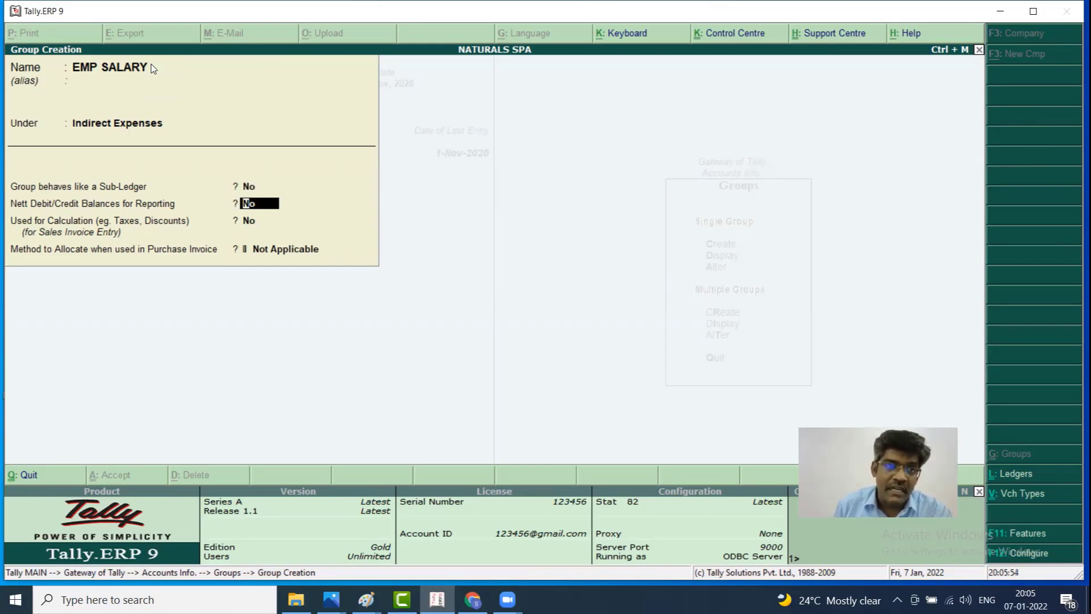
pyautogui.press('Return')
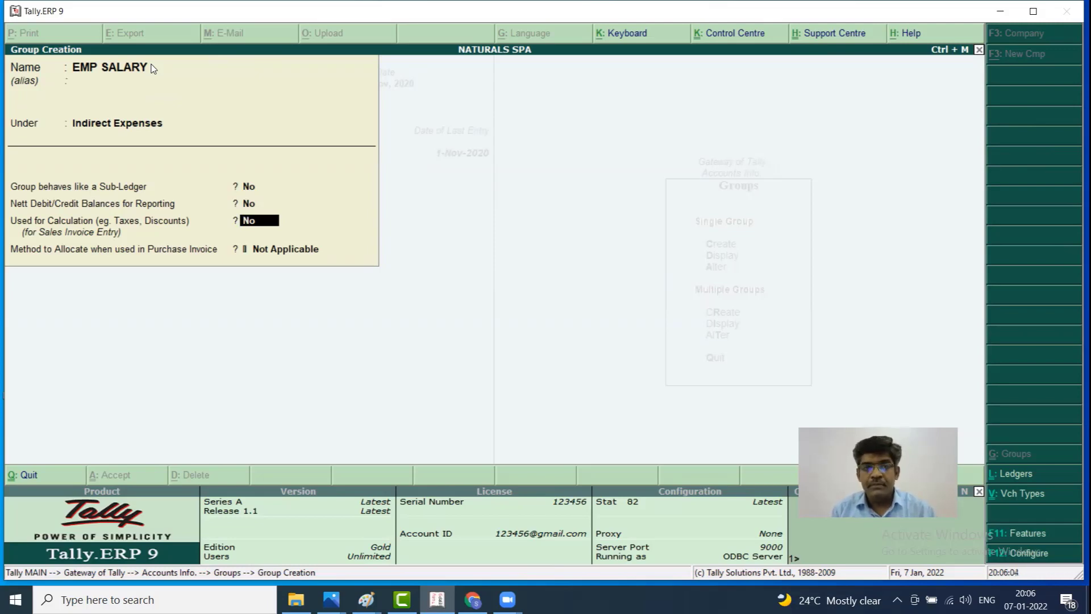
pyautogui.press('Return')
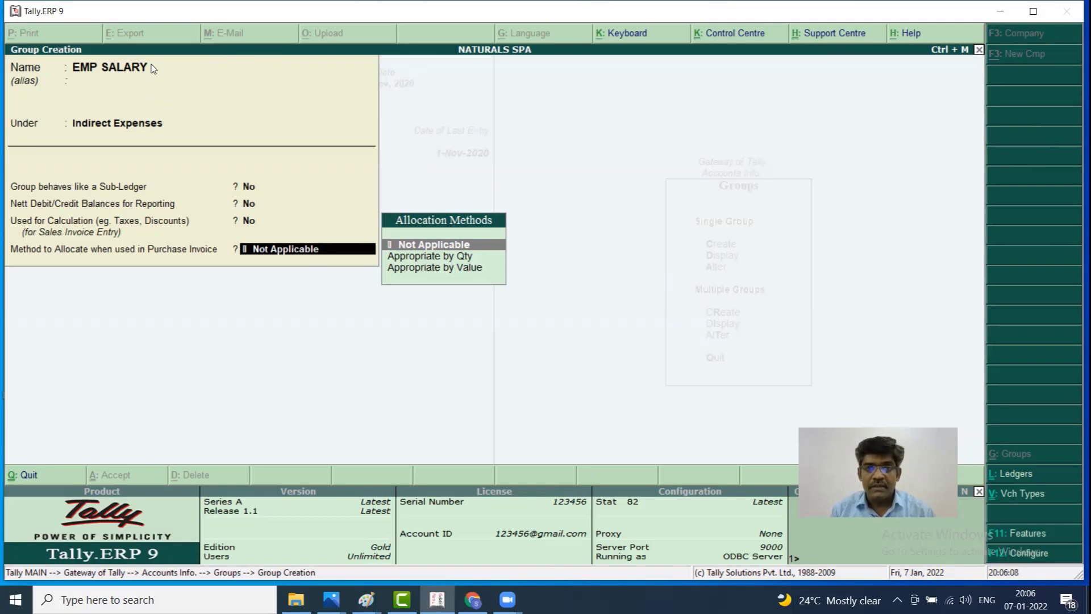
pyautogui.press('Return')
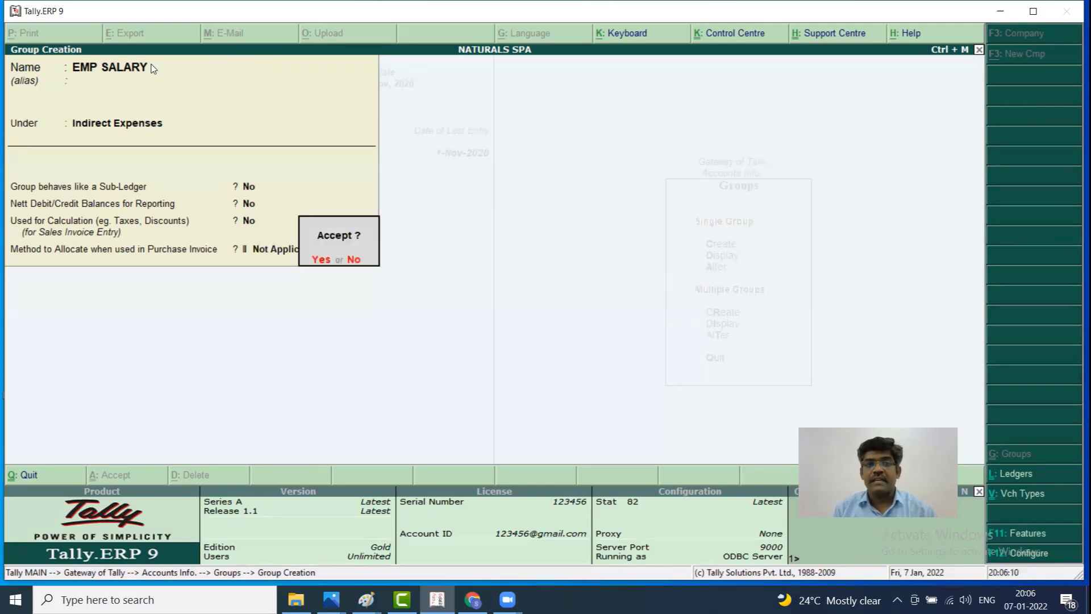
pyautogui.press('Return')
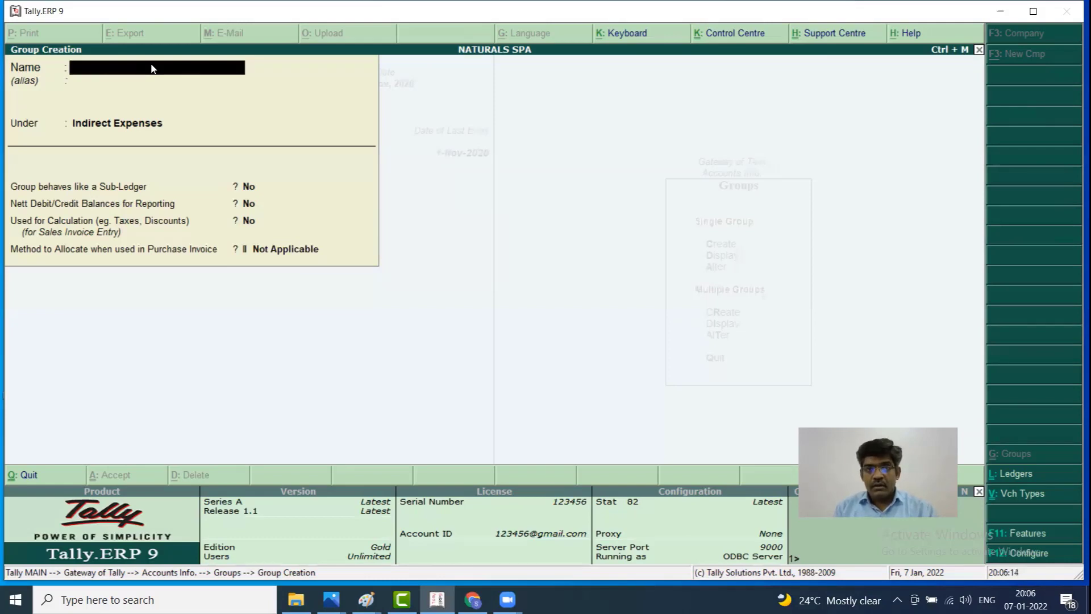
pyautogui.press('Escape')
# Quit group creation and open single Ledger Creation
pyautogui.press('y')
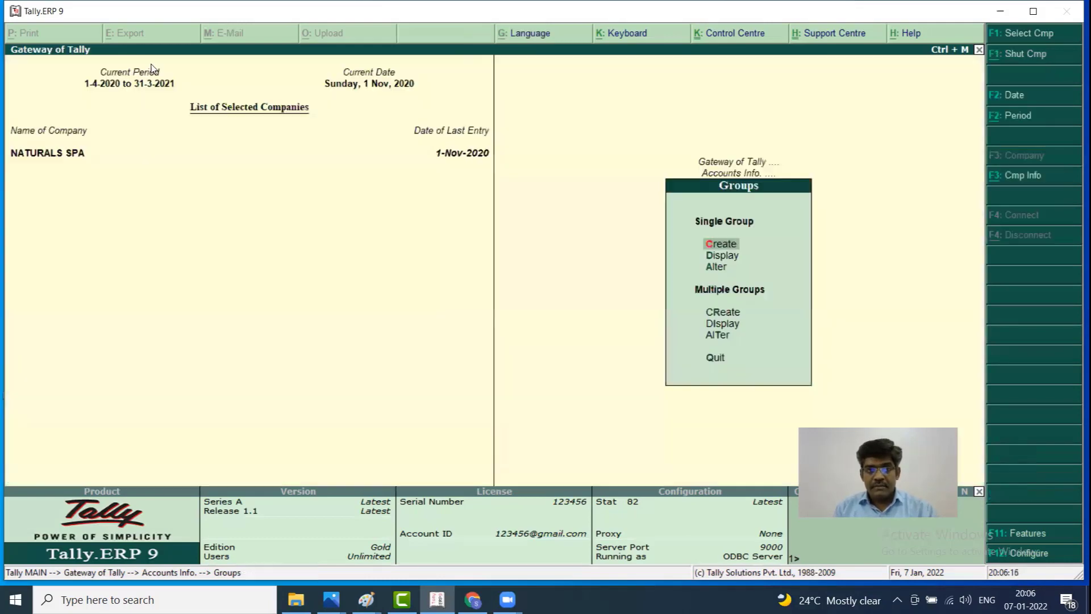
pyautogui.press('Escape')
pyautogui.press('Down')
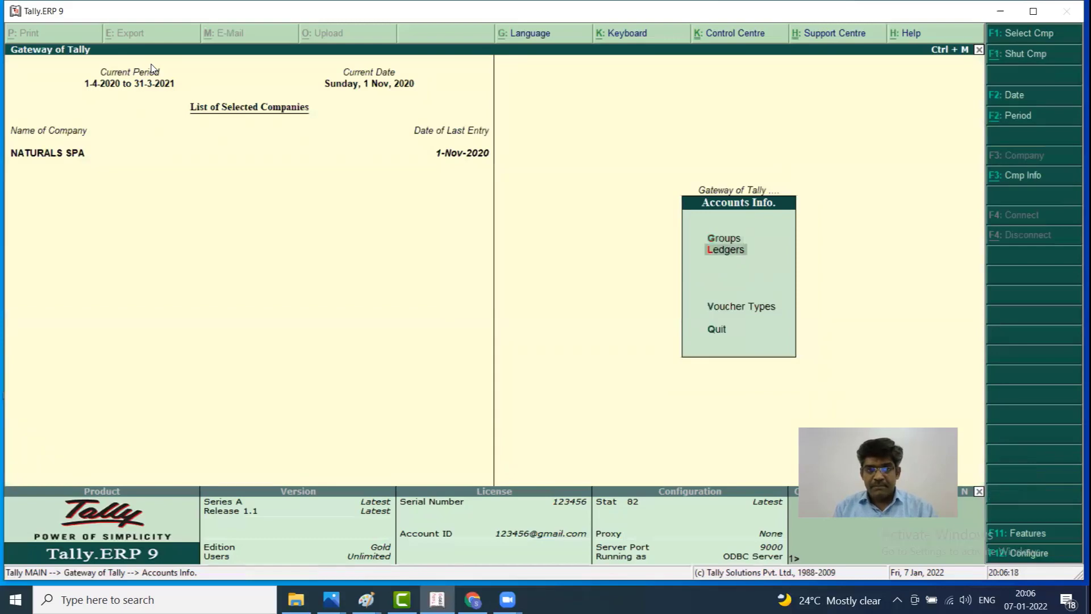
pyautogui.press('Return')
pyautogui.press('Return')
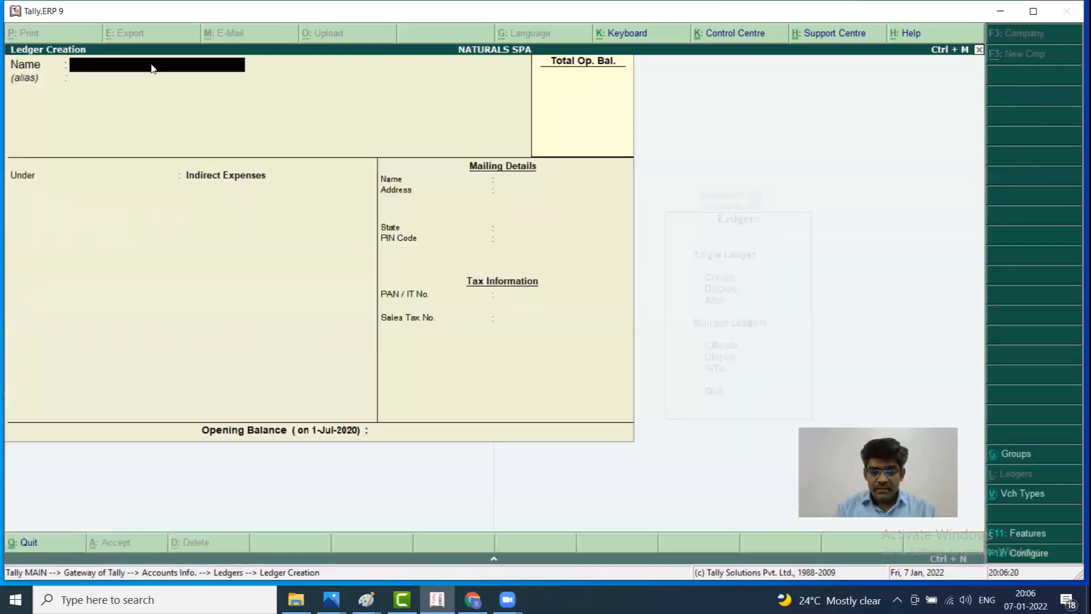
# Create the KUMAR SAL ledger under EMP SALARY with no opening balance
pyautogui.write('Ka')
pyautogui.press('BackSpace')
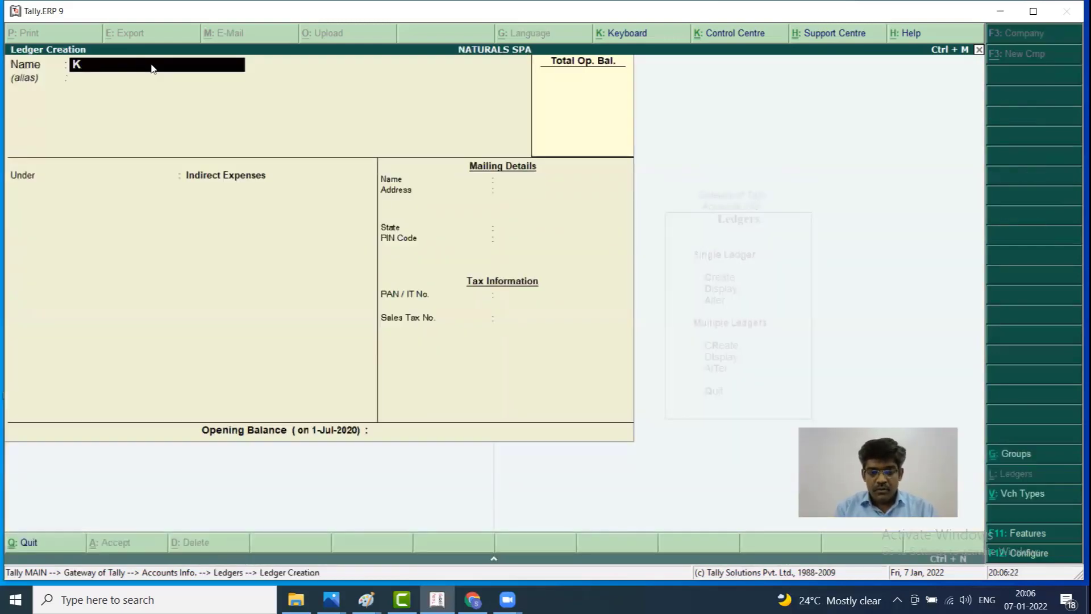
pyautogui.write('UMAR SAL')
pyautogui.press('Return')
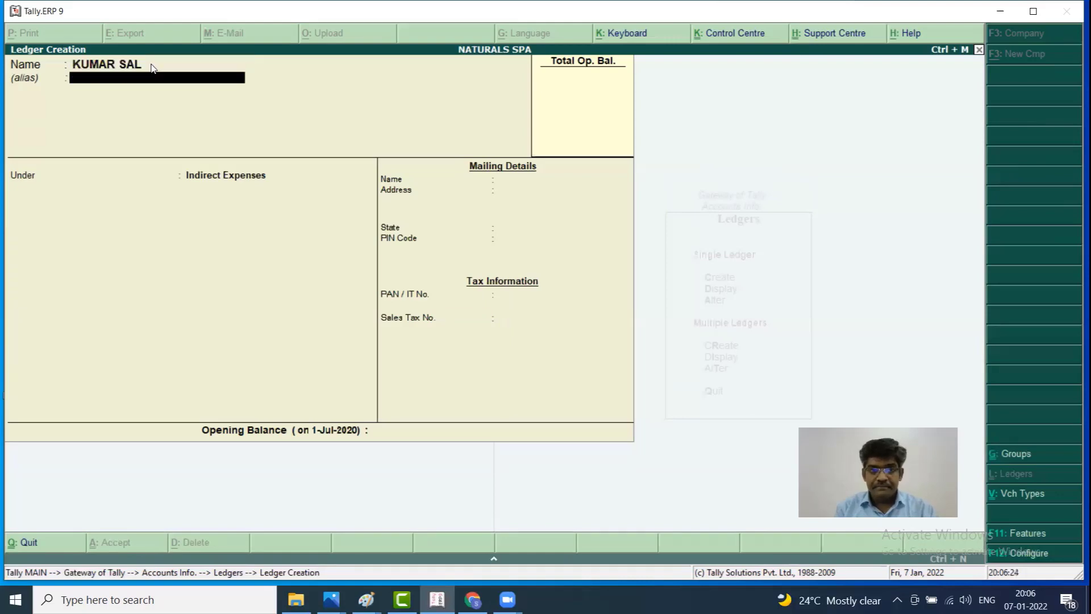
pyautogui.press('Return')
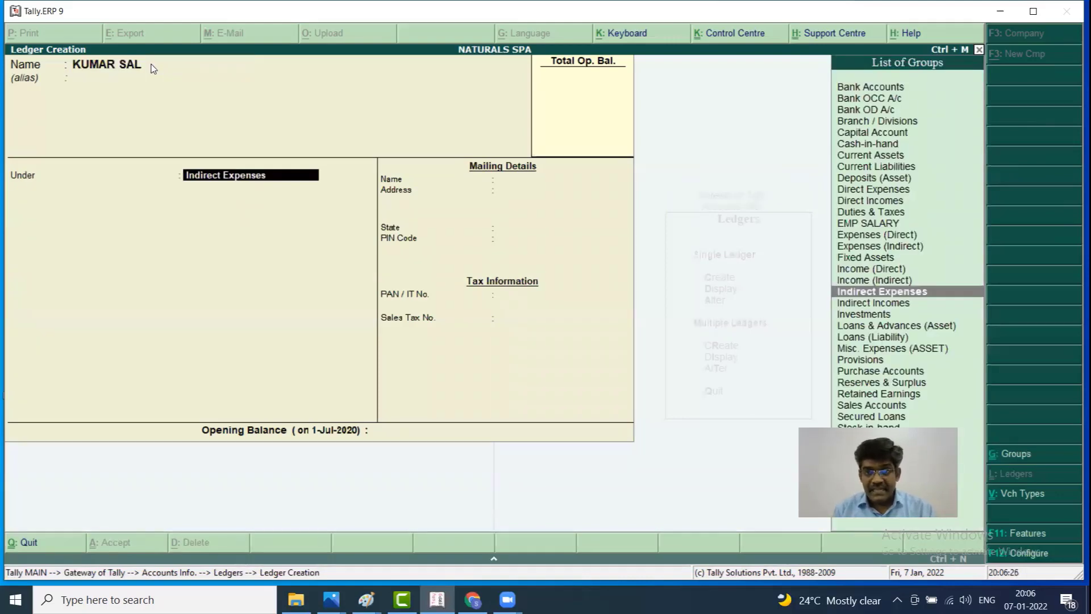
pyautogui.write('EMP')
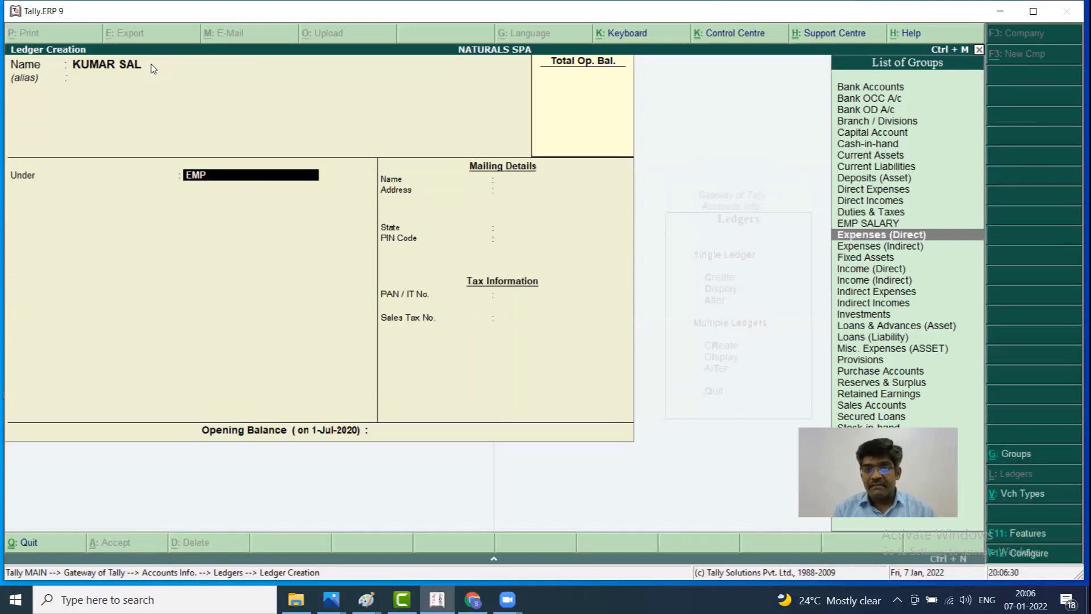
pyautogui.press('Return')
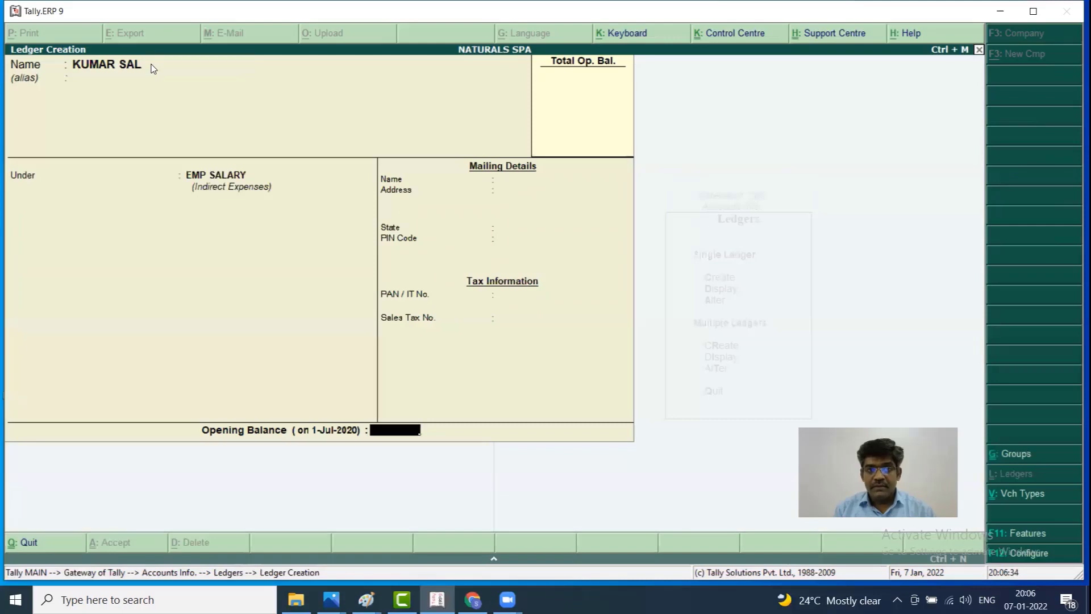
pyautogui.press('Return')
pyautogui.press('Return')
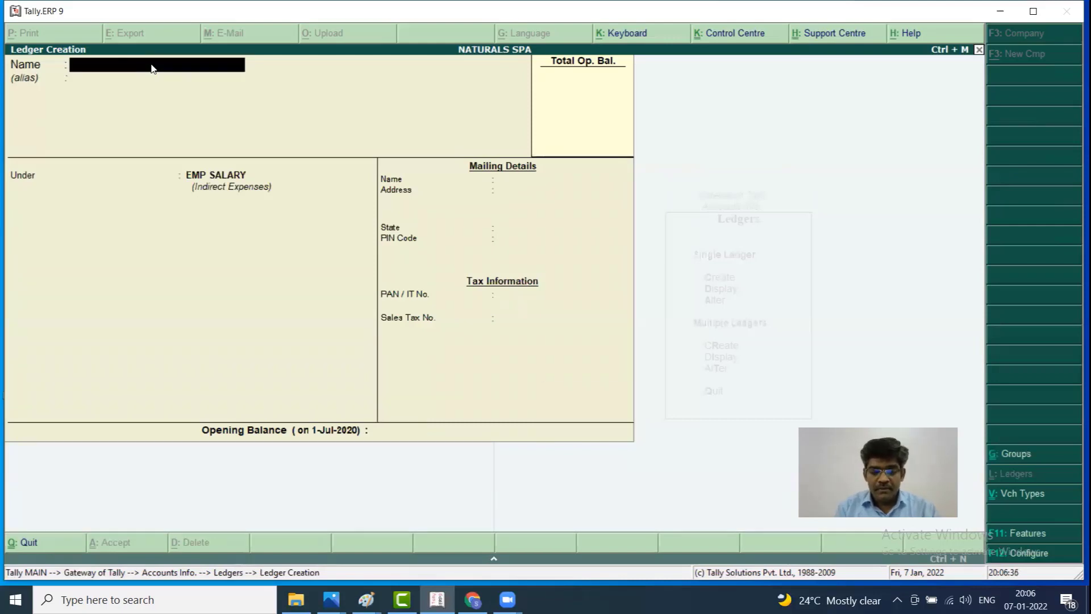
# Create the JAGAN SAL and NAVEEN SAL ledgers under EMP SALARY
pyautogui.write('JAGAN SALA')
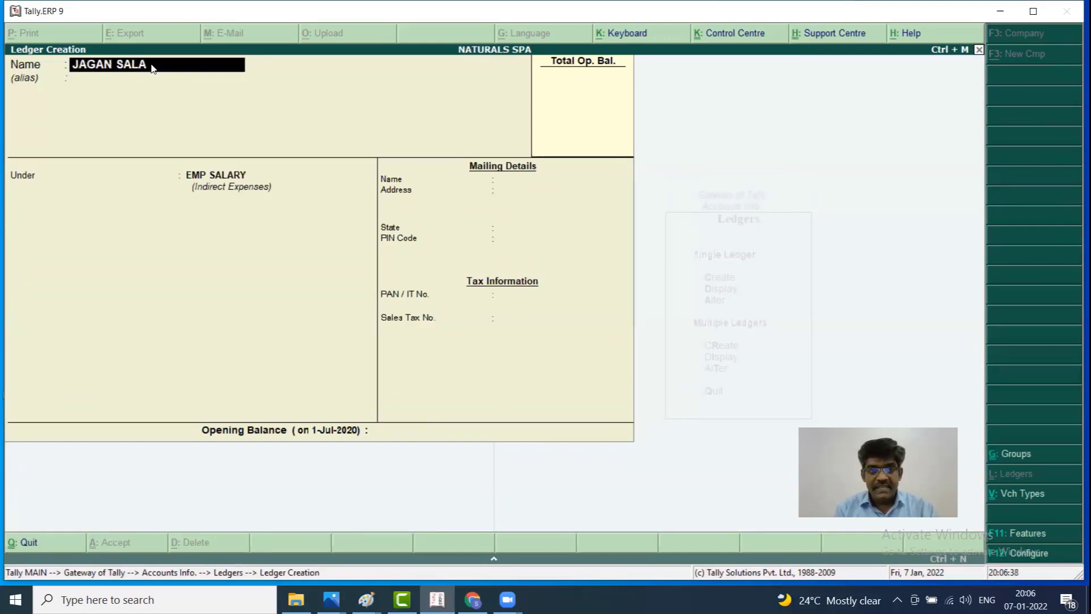
pyautogui.press('Return')
pyautogui.press('BackSpace')
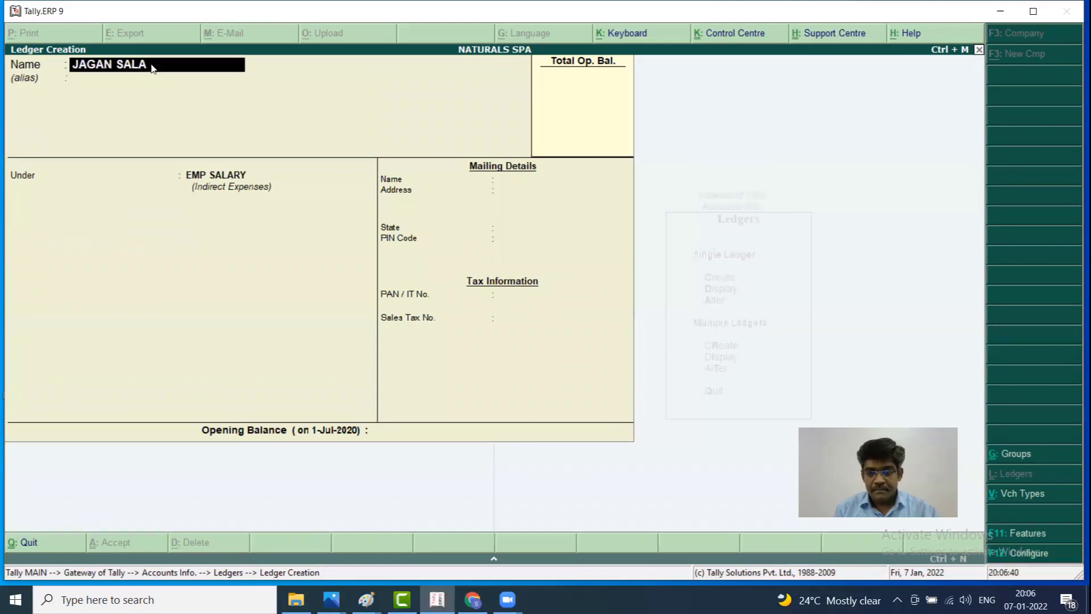
pyautogui.press('BackSpace')
pyautogui.press('Return')
pyautogui.press('Return')
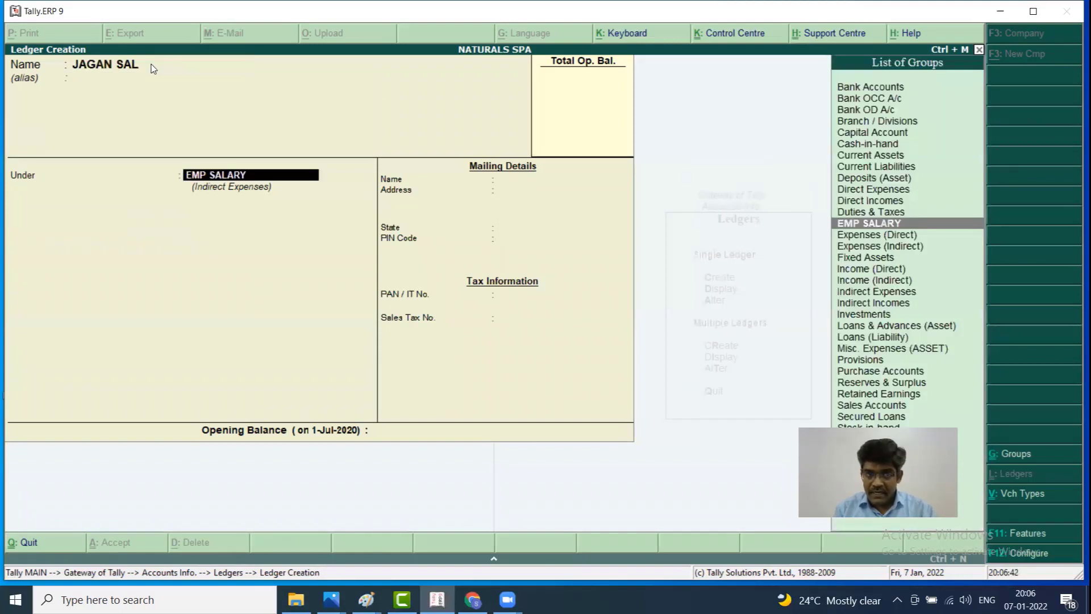
pyautogui.press('Return')
pyautogui.press('Return')
pyautogui.press('Return')
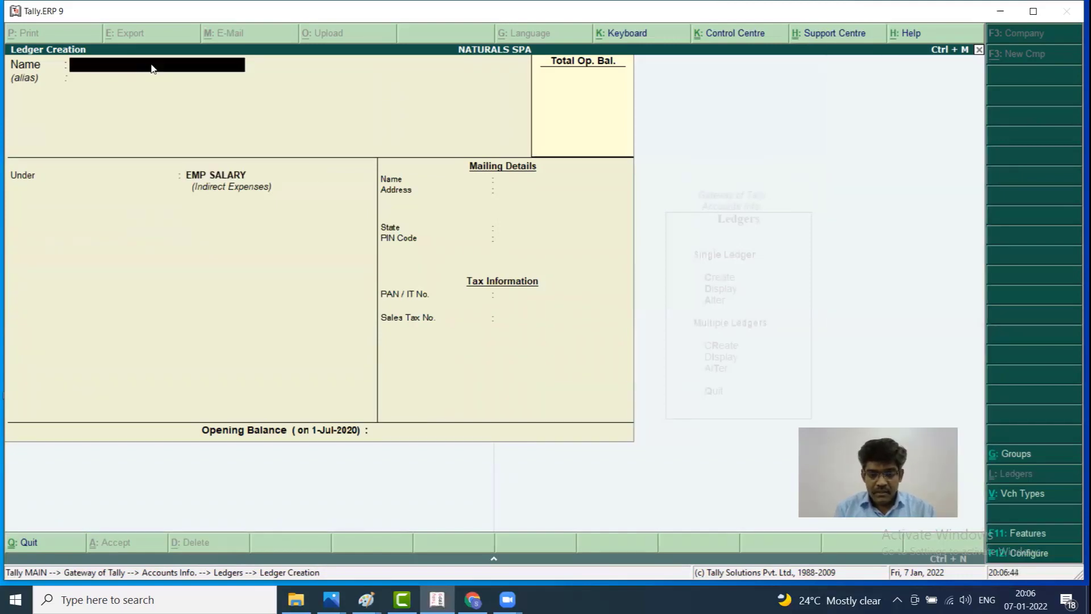
pyautogui.write('NAVEEN SAL')
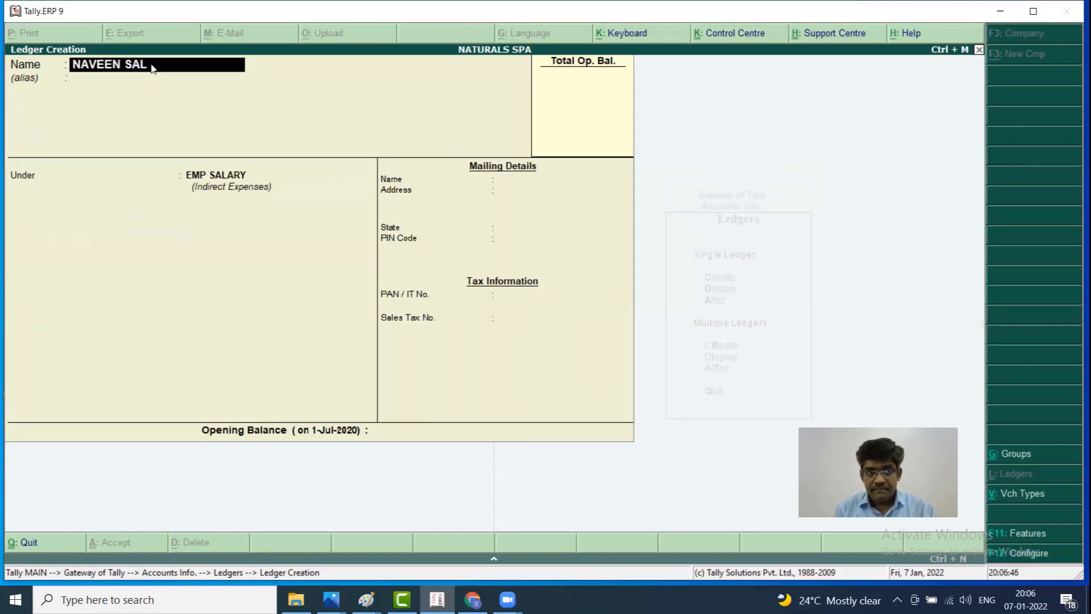
pyautogui.press('Return')
pyautogui.press('Return')
pyautogui.press('Return')
pyautogui.press('Return')
pyautogui.press('Return')
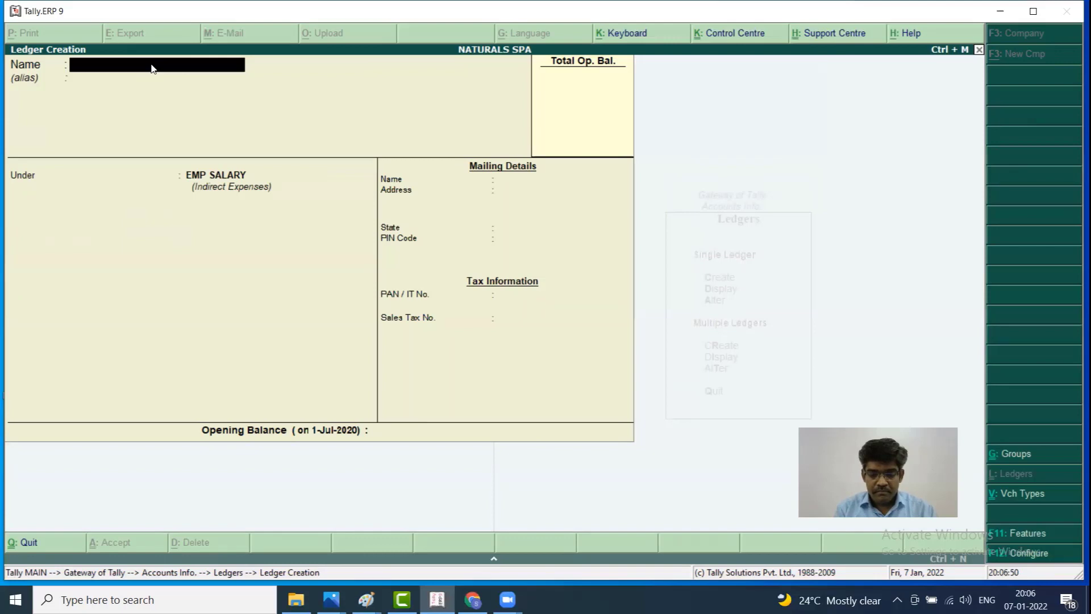
# Begin a HARINI SAL ledger and move to its group field
pyautogui.write('HARIP')
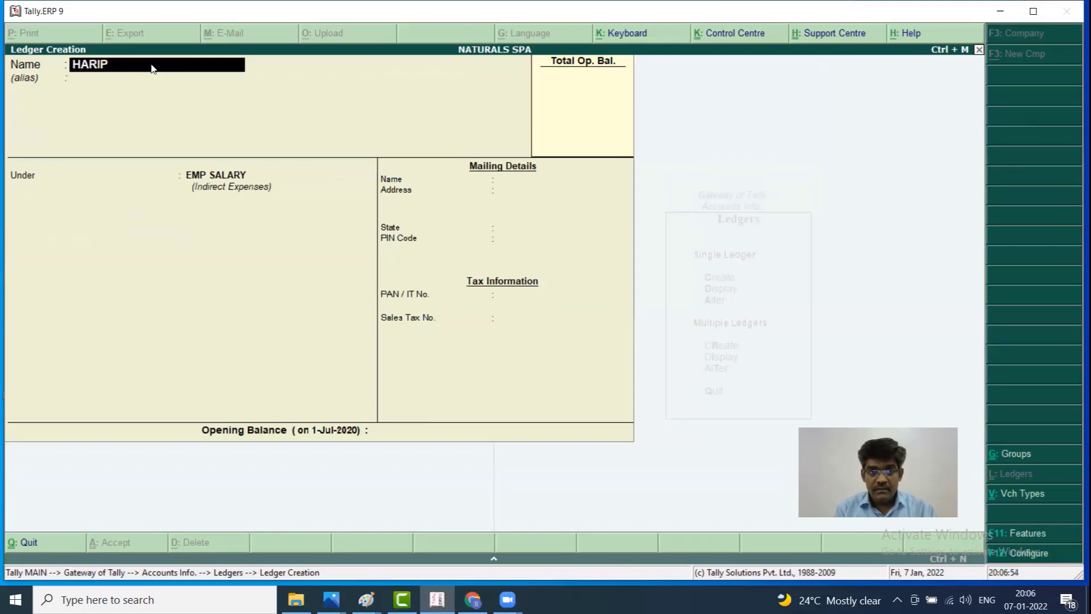
pyautogui.press('BackSpace')
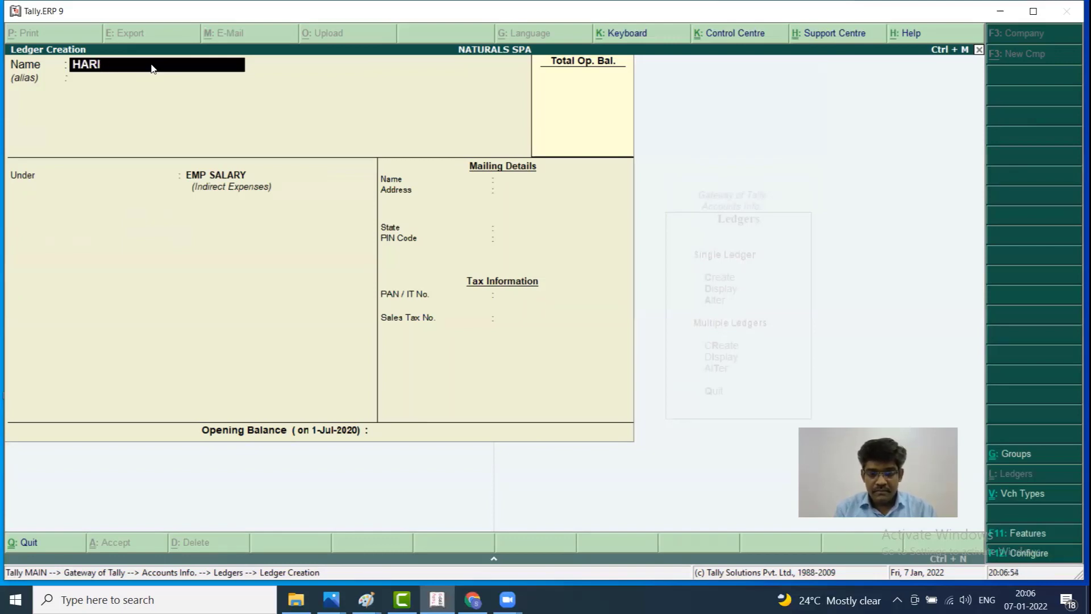
pyautogui.write('NI SAL')
pyautogui.press('Return')
pyautogui.press('Return')
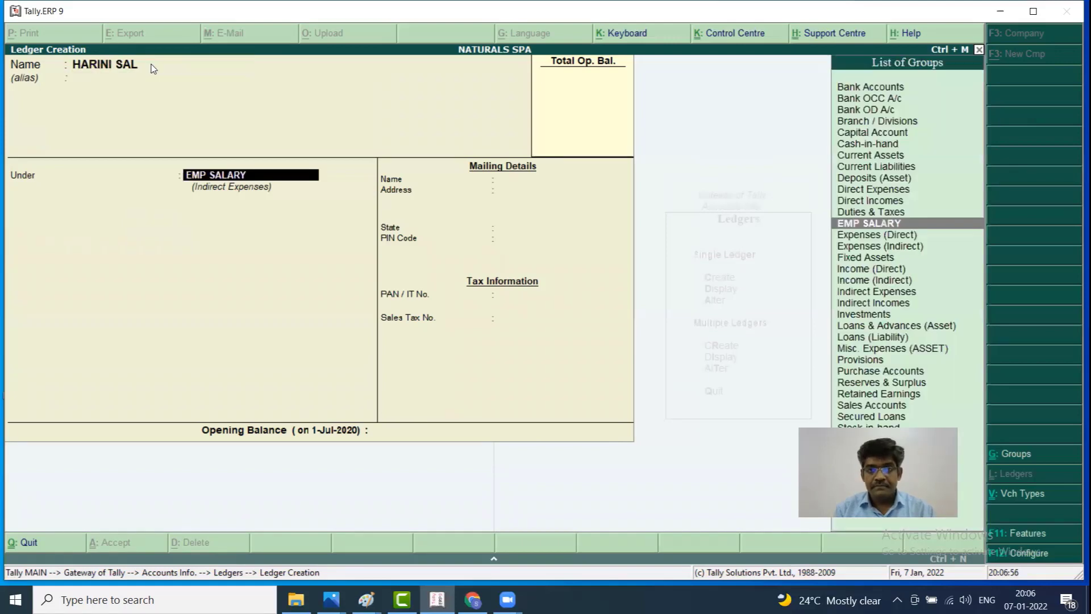
pyautogui.press('Return')
pyautogui.press('Return')
pyautogui.press('Return')
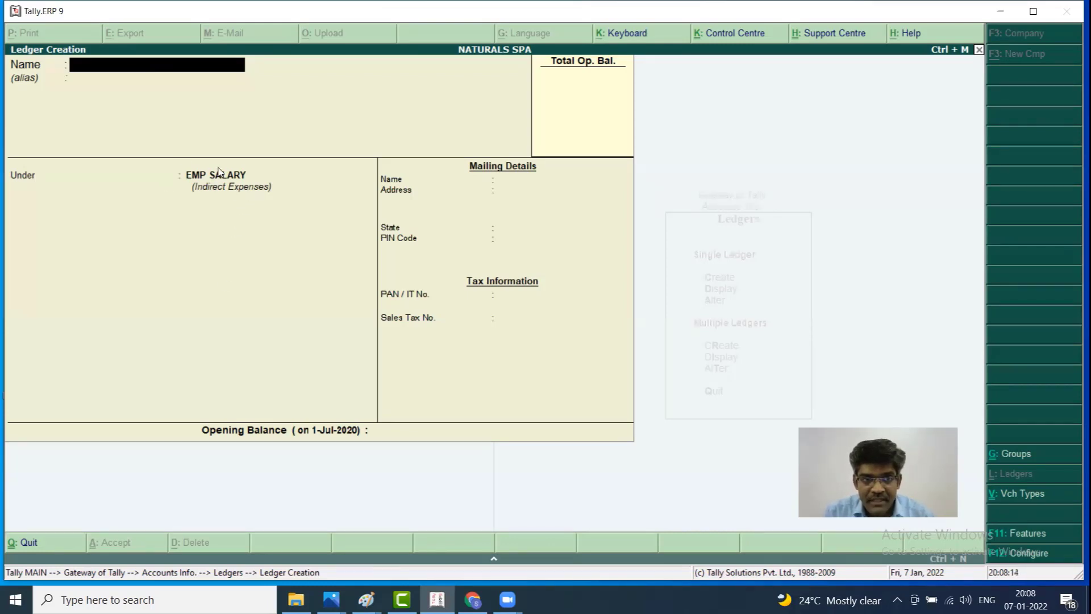
# Enter a ledger named SS, then back up to its name and erase it
pyautogui.write('SS')
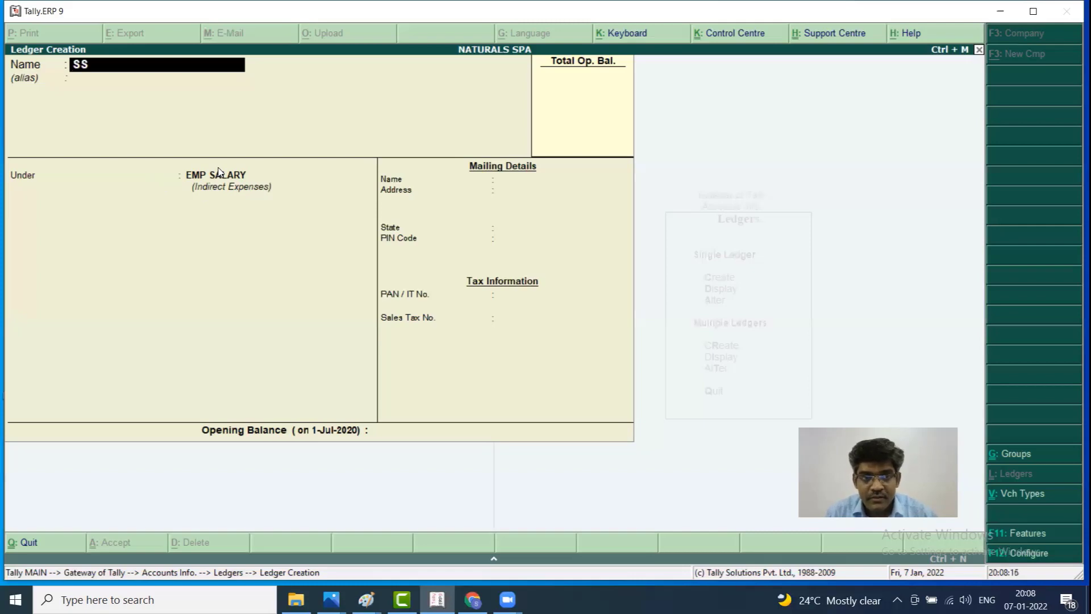
pyautogui.press('Return')
pyautogui.press('Return')
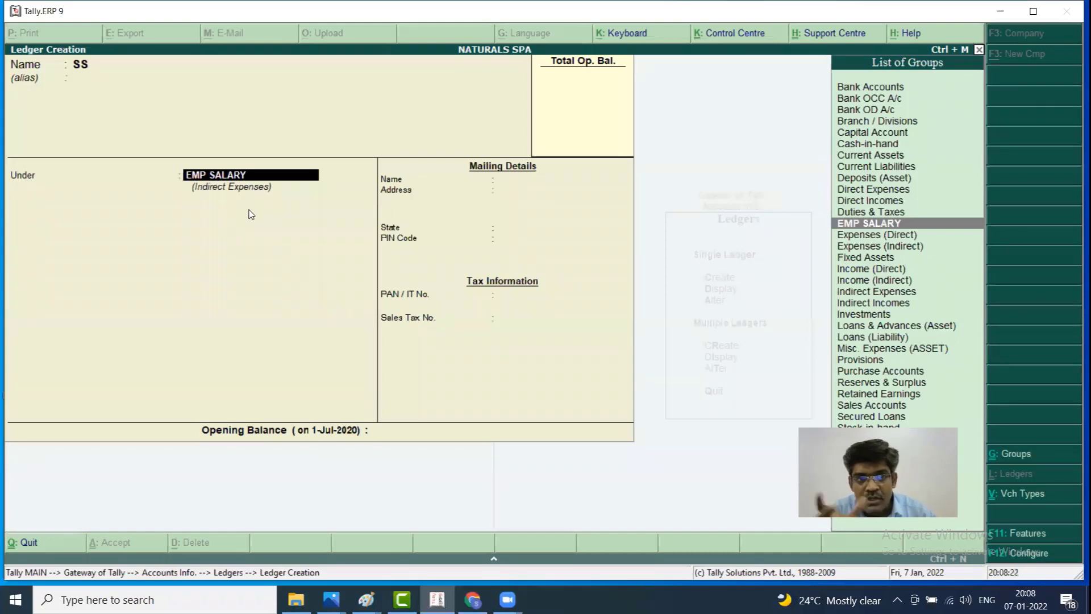
pyautogui.press('BackSpace')
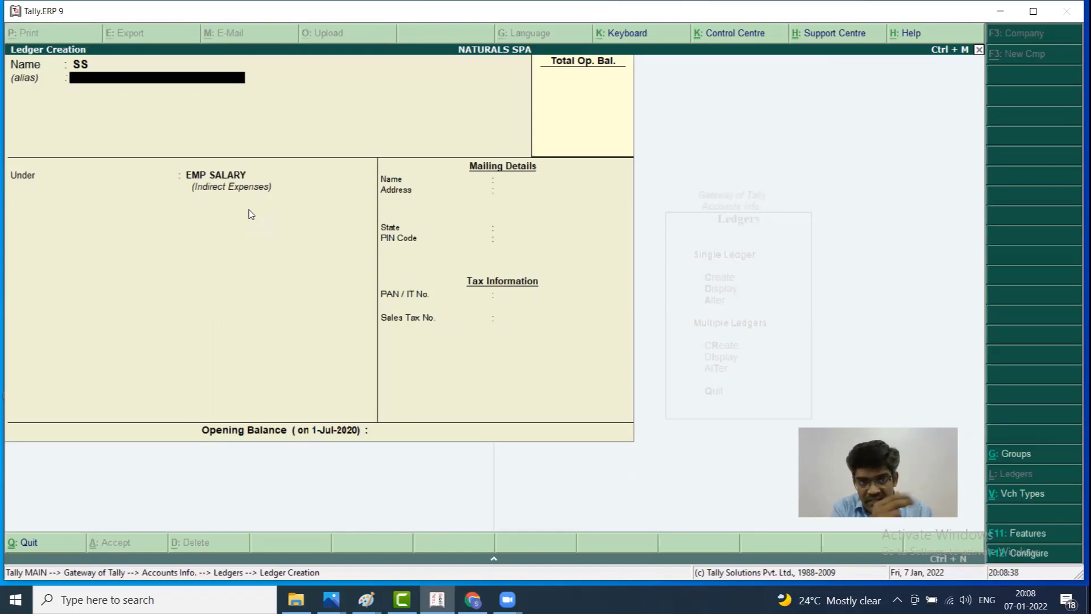
pyautogui.press('BackSpace')
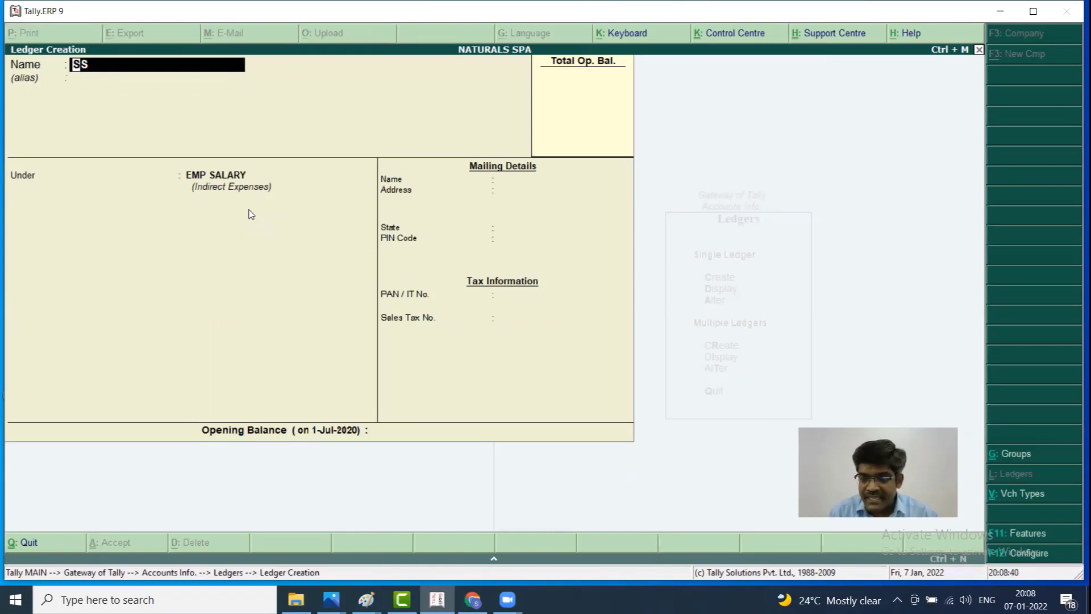
pyautogui.press('Delete')
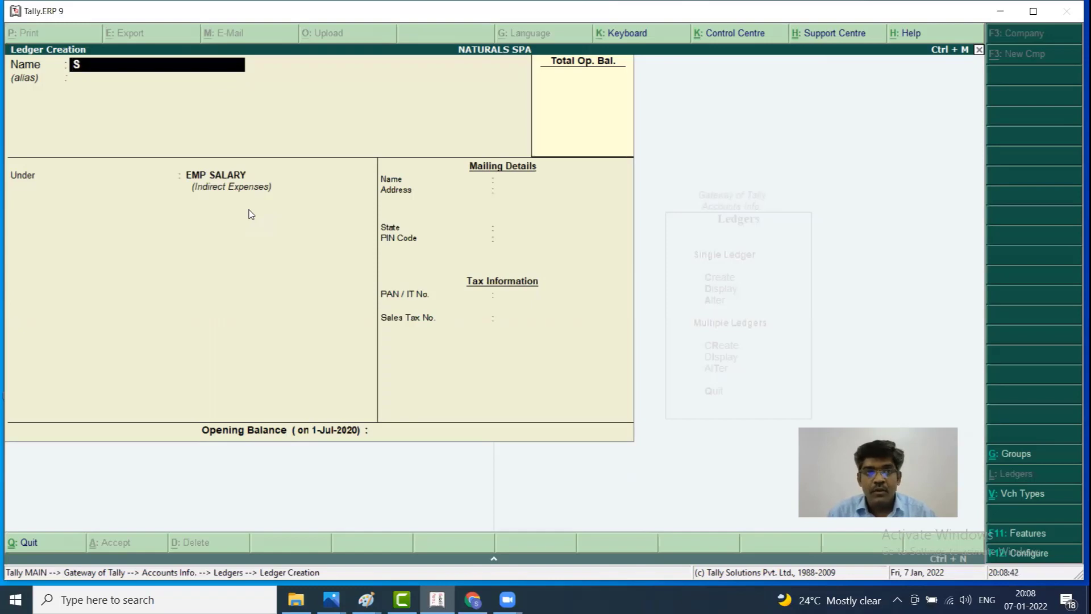
pyautogui.press('BackSpace')
# Discard the unsaved ledger and alter MADAN SAL to sit under EMP SALARY
pyautogui.press('Escape')
pyautogui.press('Return')
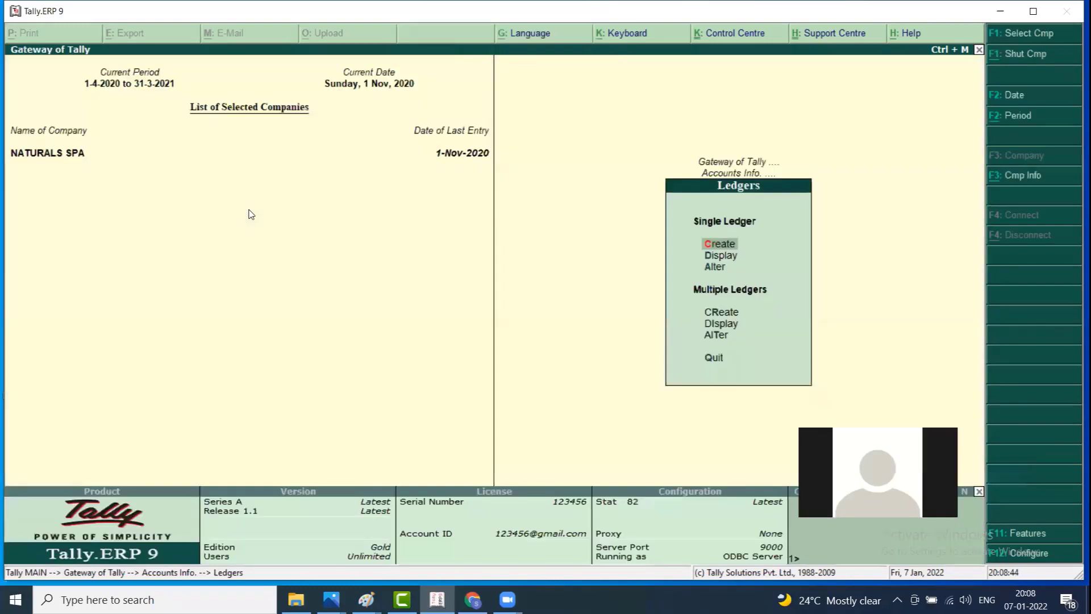
pyautogui.press('Down')
pyautogui.press('Down')
pyautogui.press('Return')
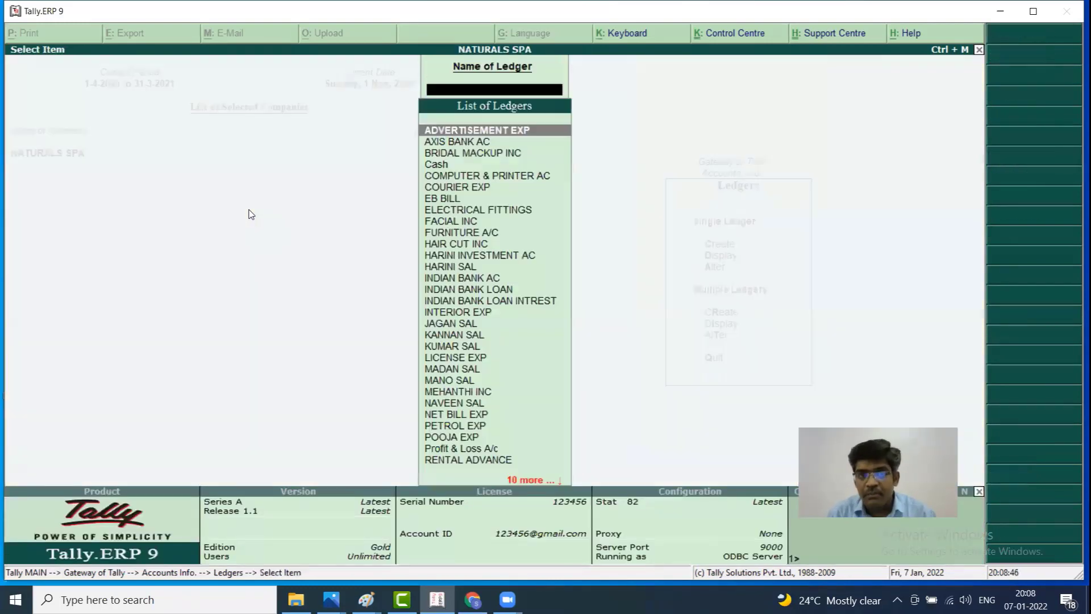
pyautogui.press('Down')
pyautogui.press('Down')
pyautogui.press('Down')
pyautogui.press('Down')
pyautogui.press('Down')
pyautogui.press('Down')
pyautogui.press('Down')
pyautogui.press('Down')
pyautogui.press('Down')
pyautogui.press('Down')
pyautogui.press('Down')
pyautogui.press('Down')
pyautogui.press('Down')
pyautogui.press('Down')
pyautogui.press('Down')
pyautogui.press('Down')
pyautogui.press('Down')
pyautogui.press('Down')
pyautogui.press('Down')
pyautogui.press('Down')
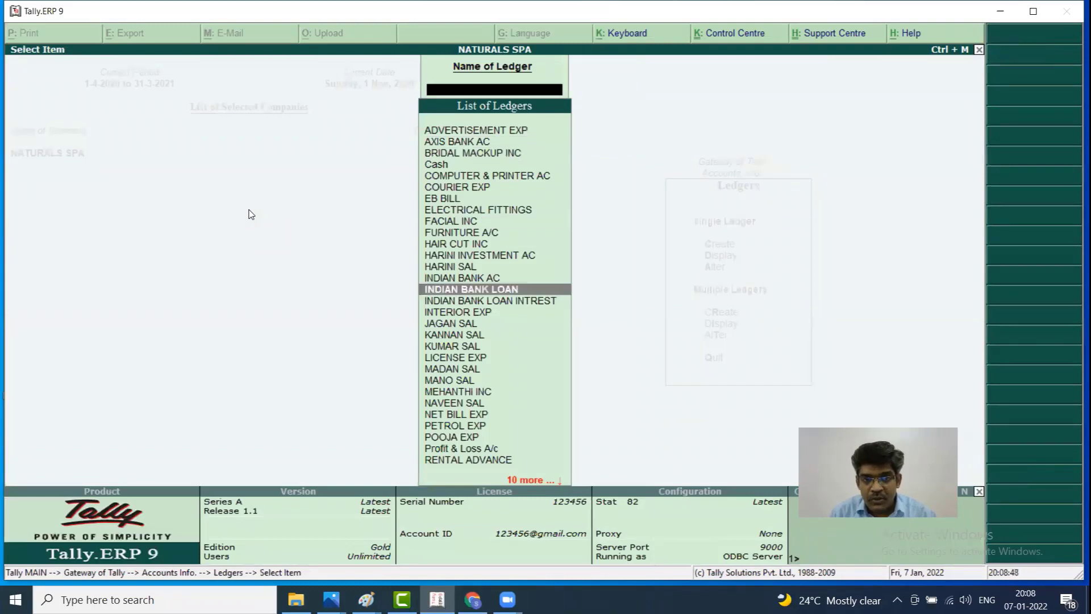
pyautogui.press('Up')
pyautogui.press('Return')
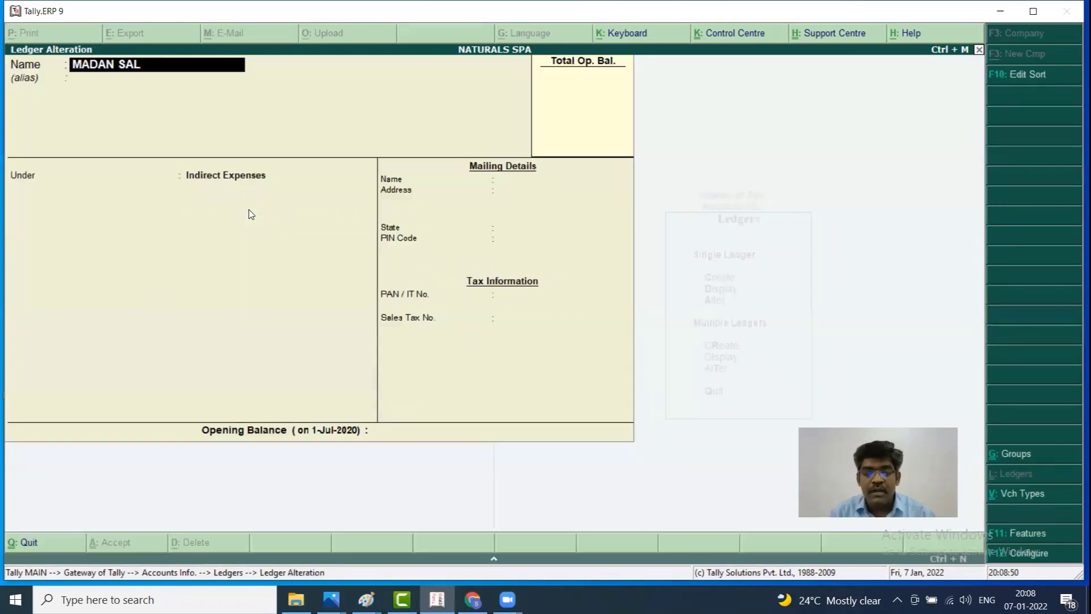
pyautogui.press('Return')
pyautogui.press('Return')
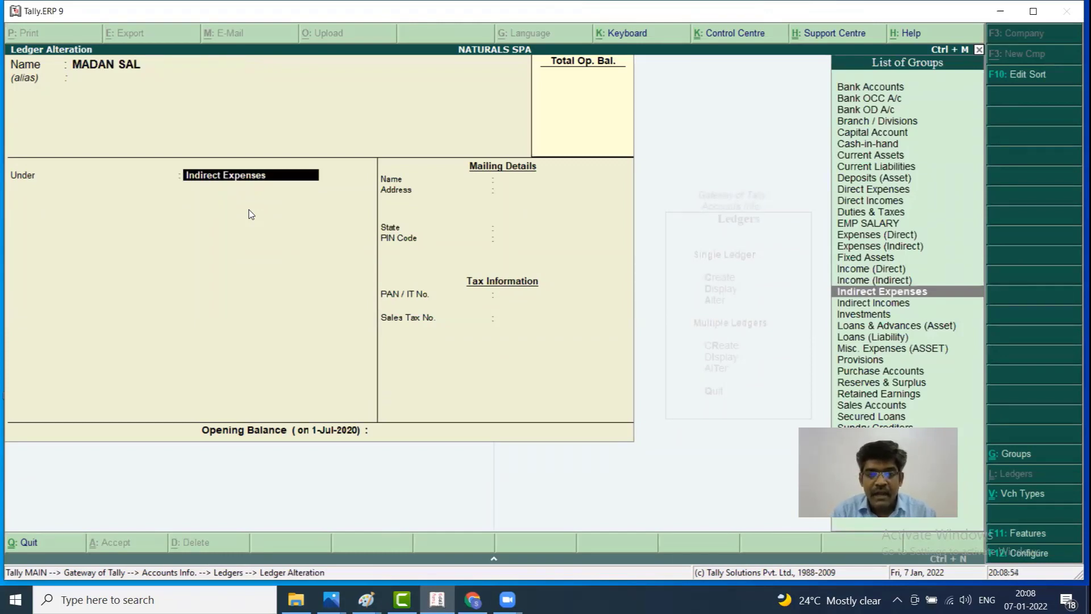
pyautogui.write('EM')
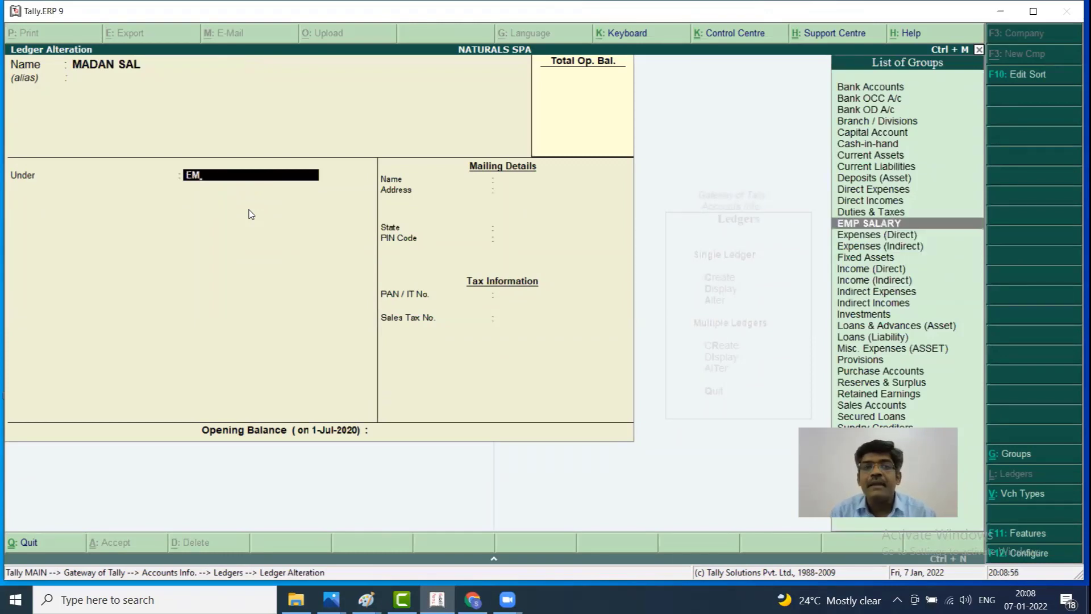
pyautogui.press('Return')
pyautogui.press('Return')
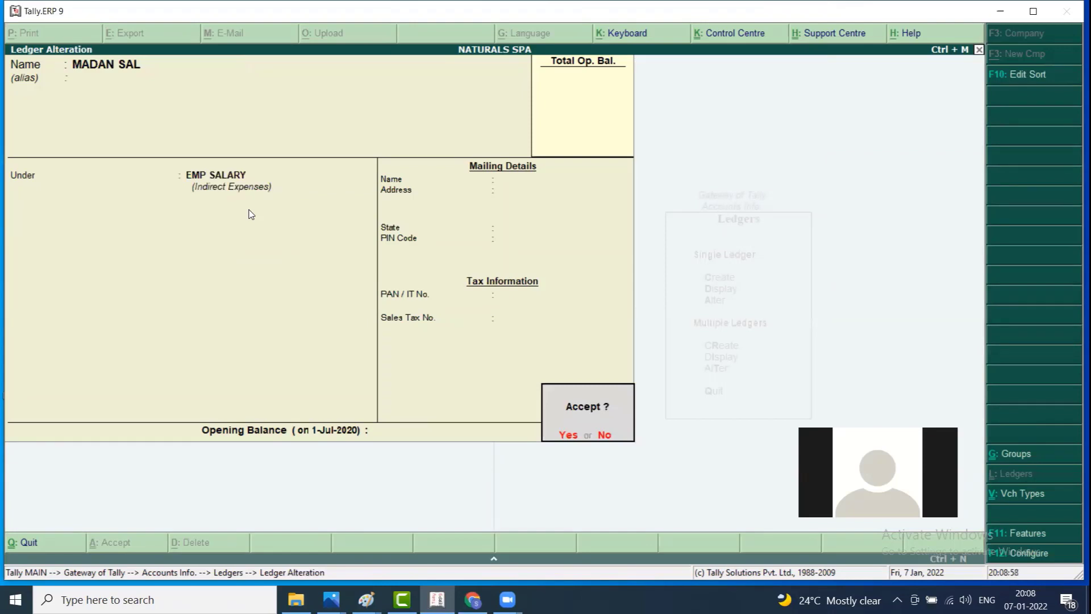
pyautogui.press('Return')
# Move MANO SAL and KANNAN SAL under EMP SALARY and return to the Gateway
pyautogui.press('Down')
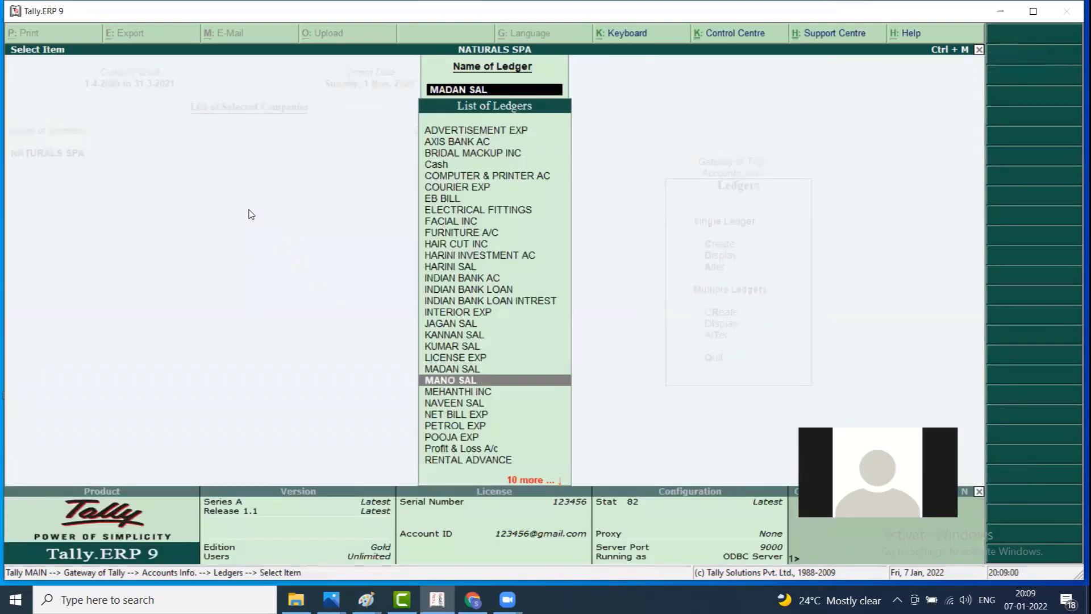
pyautogui.press('Return')
pyautogui.press('Return')
pyautogui.press('Return')
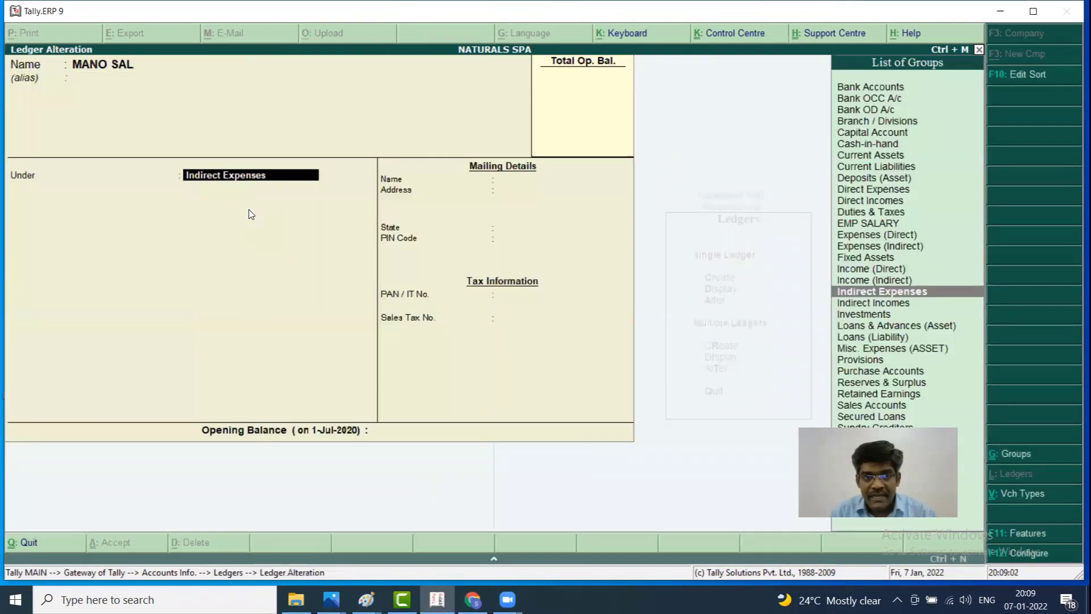
pyautogui.write('EMP')
pyautogui.press('Return')
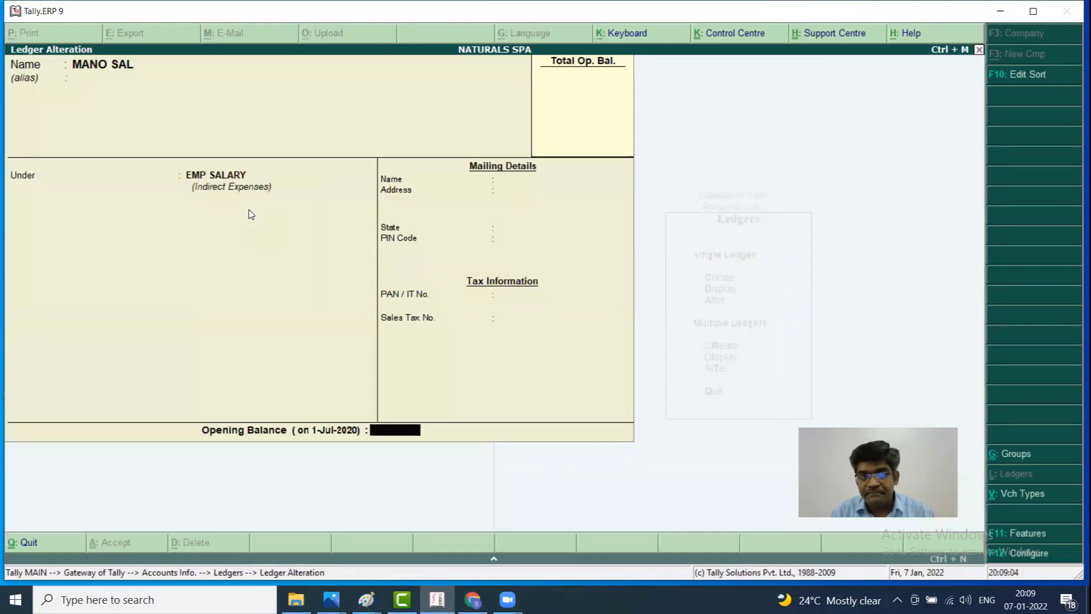
pyautogui.press('Return')
pyautogui.press('Return')
pyautogui.write('KA')
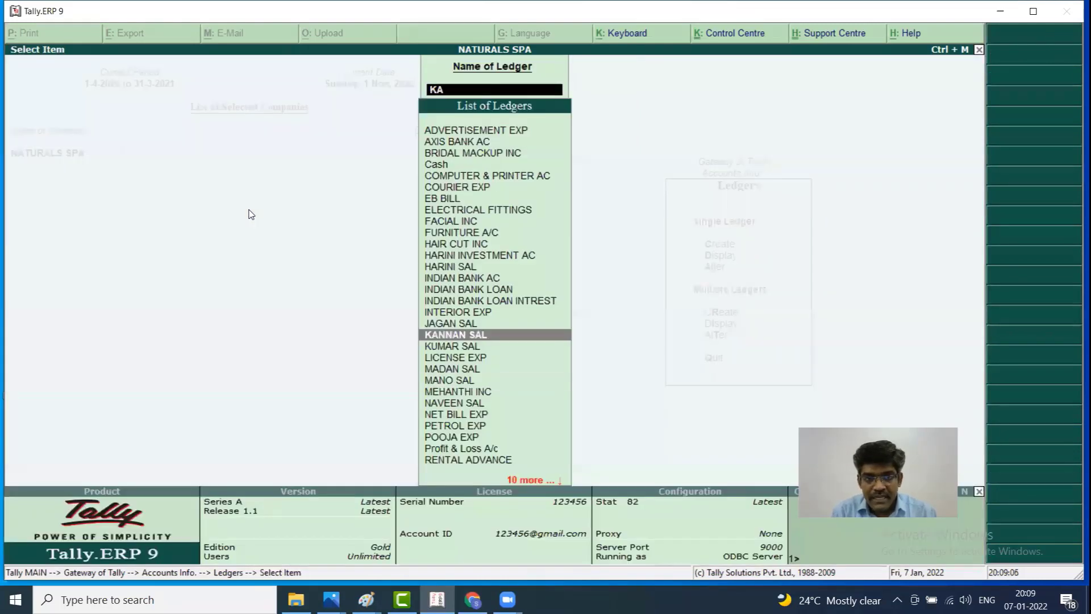
pyautogui.press('Return')
pyautogui.press('Return')
pyautogui.press('Return')
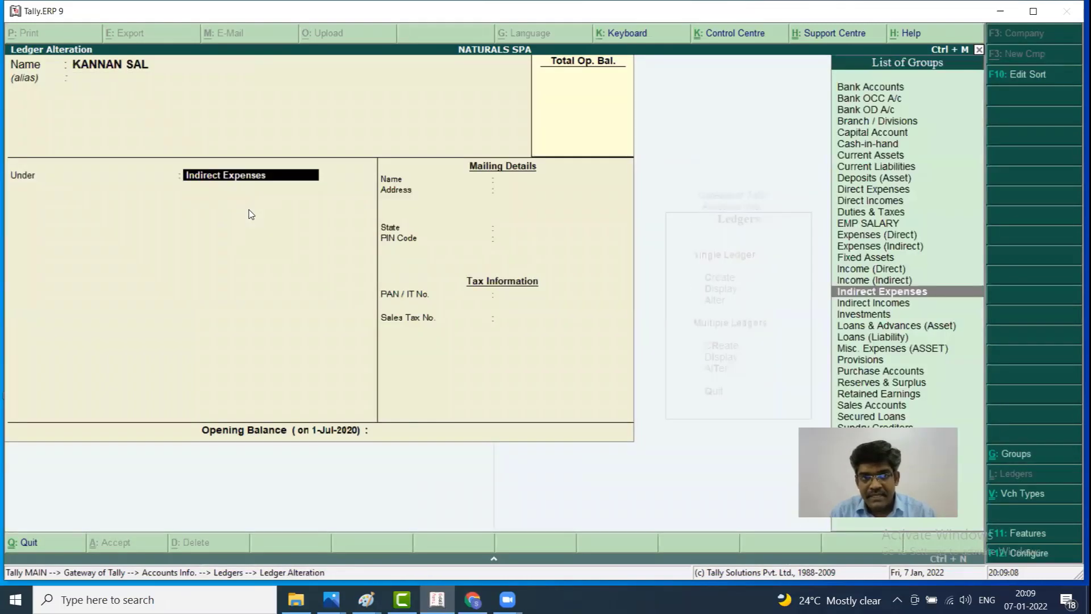
pyautogui.write('E')
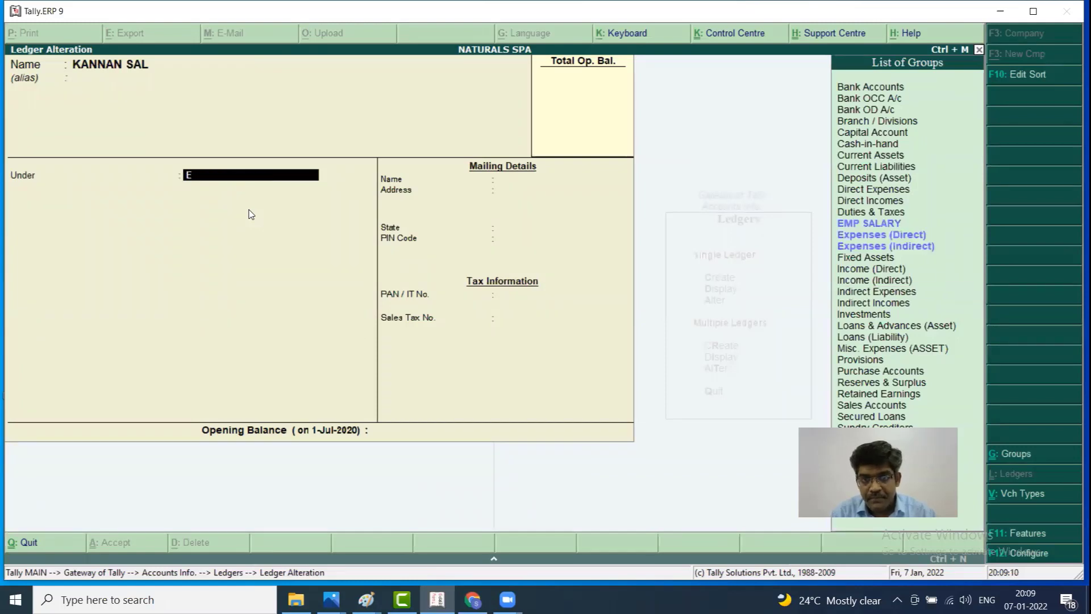
pyautogui.write('MP')
pyautogui.press('Return')
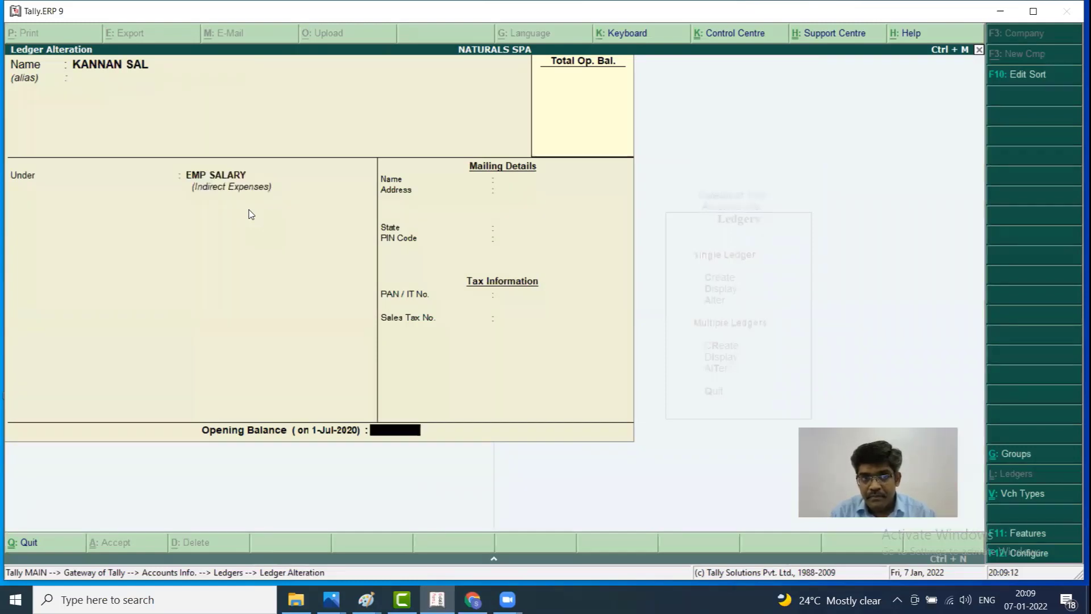
pyautogui.press('Return')
pyautogui.press('Return')
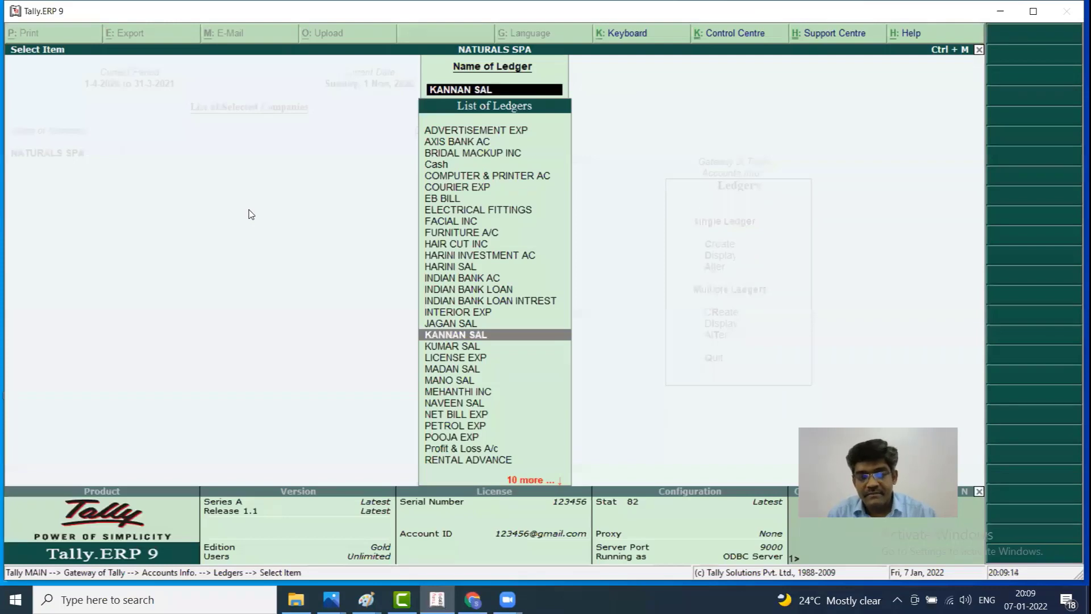
pyautogui.press('Escape')
pyautogui.press('Escape')
pyautogui.press('Escape')
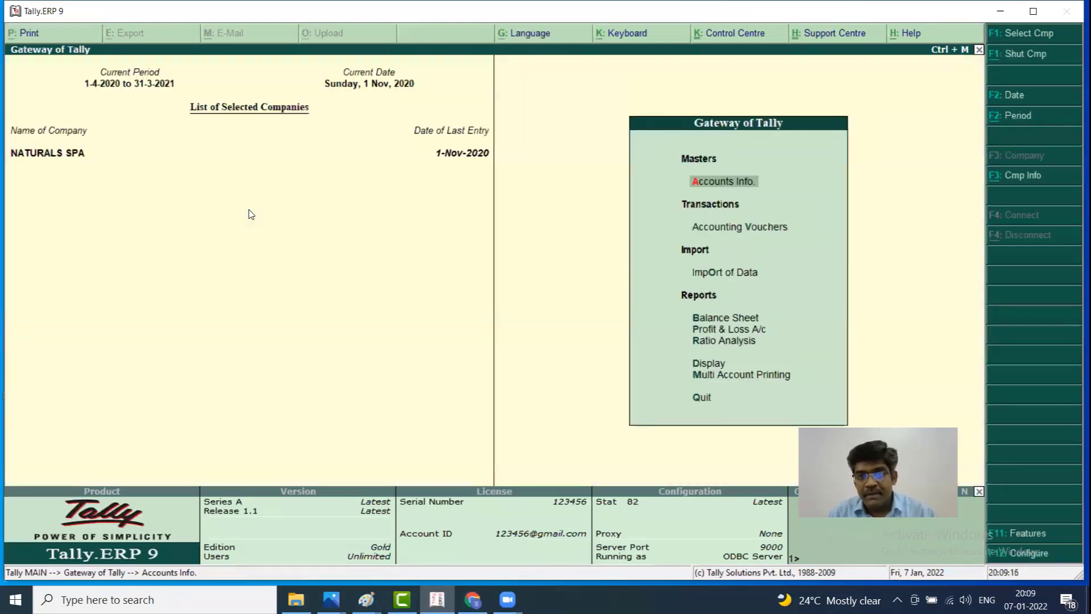
# Start a payment voucher dated 1-12-2020 with Cash as the paying account
pyautogui.press('Down')
pyautogui.press('Return')
pyautogui.press('F2')
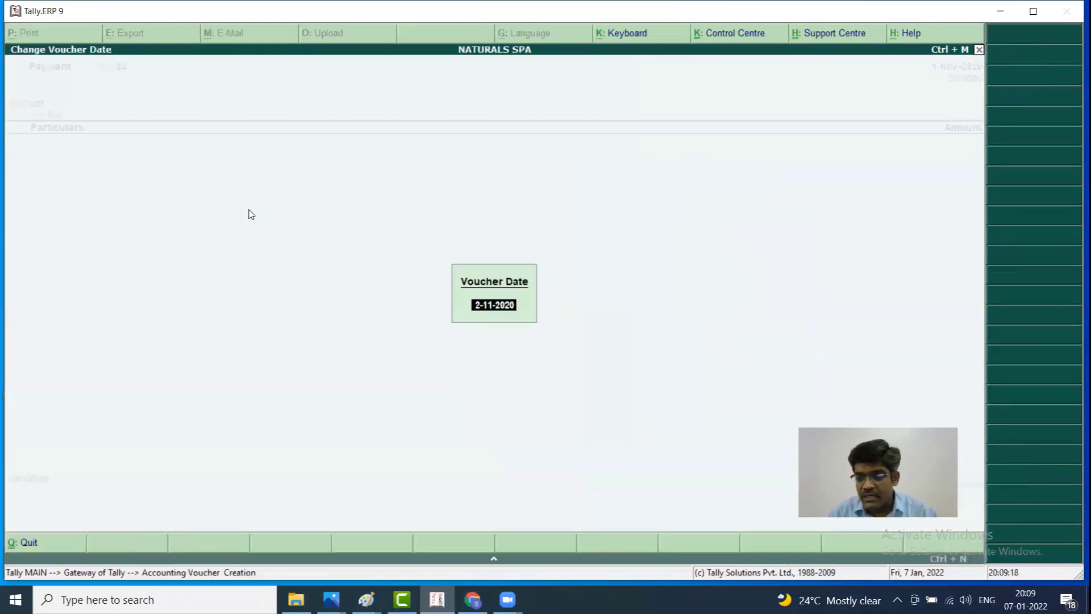
pyautogui.write('1.')
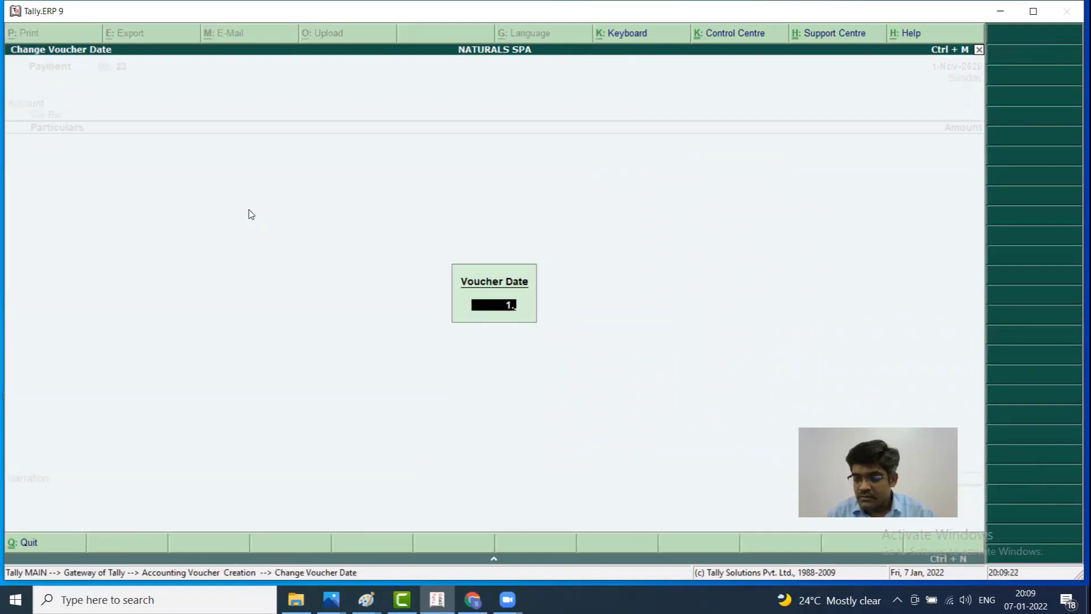
pyautogui.write('12.2020')
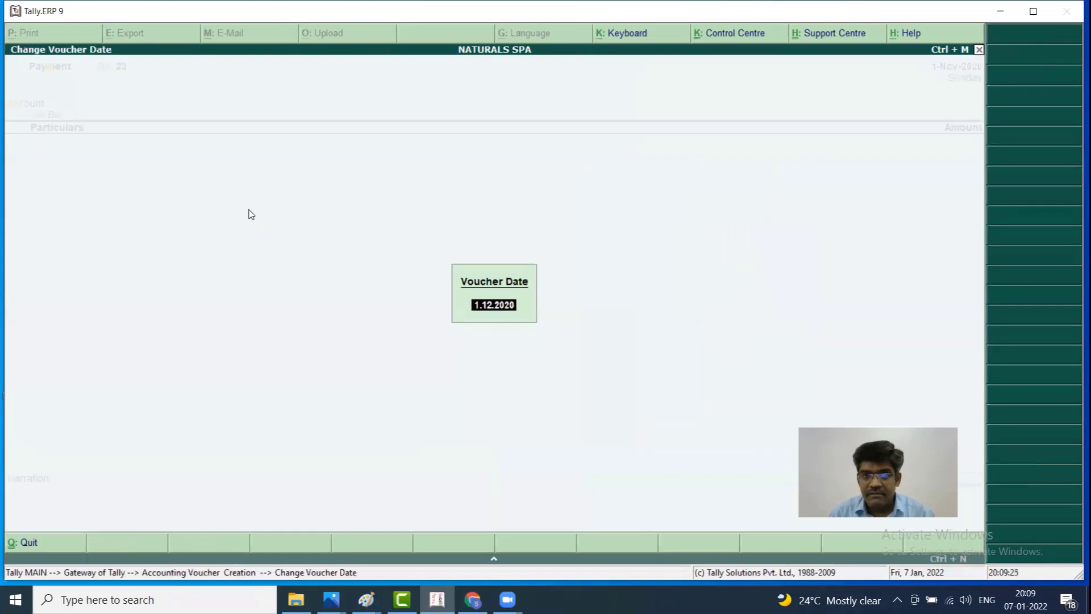
pyautogui.press('Return')
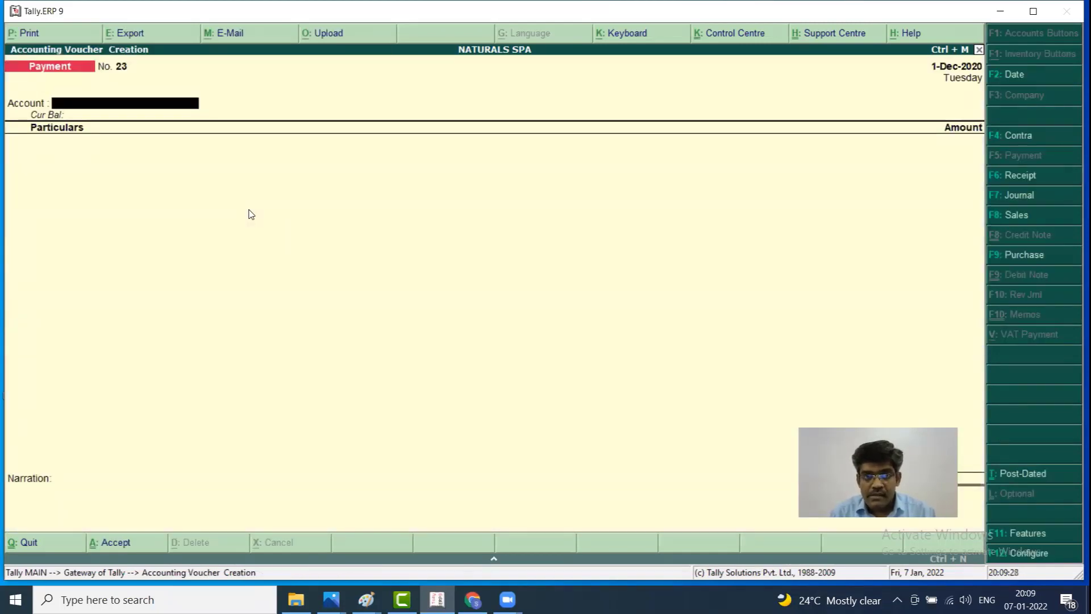
pyautogui.write('c')
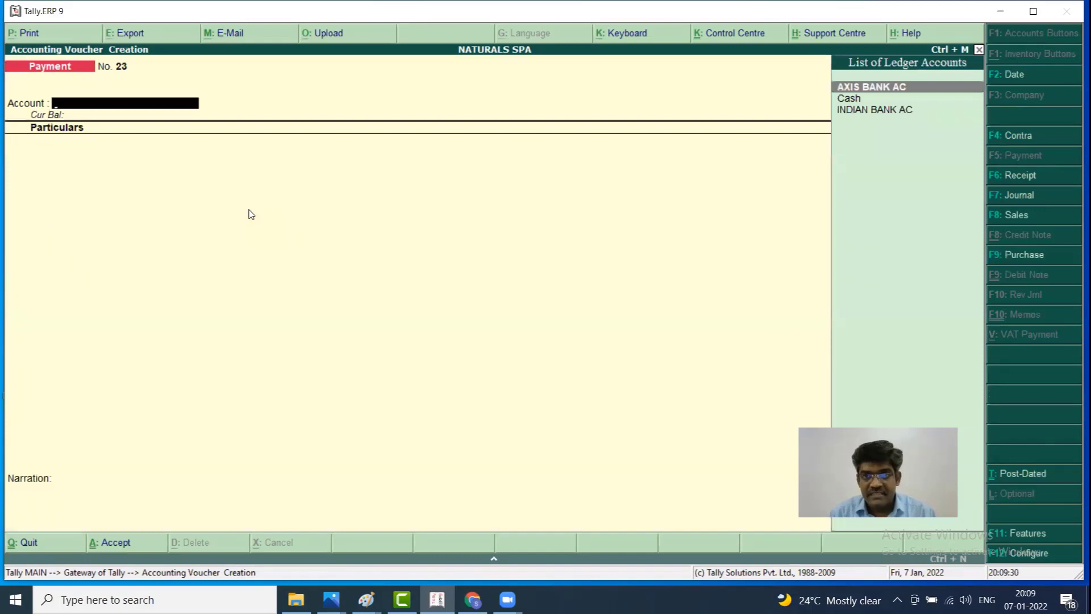
pyautogui.press('Return')
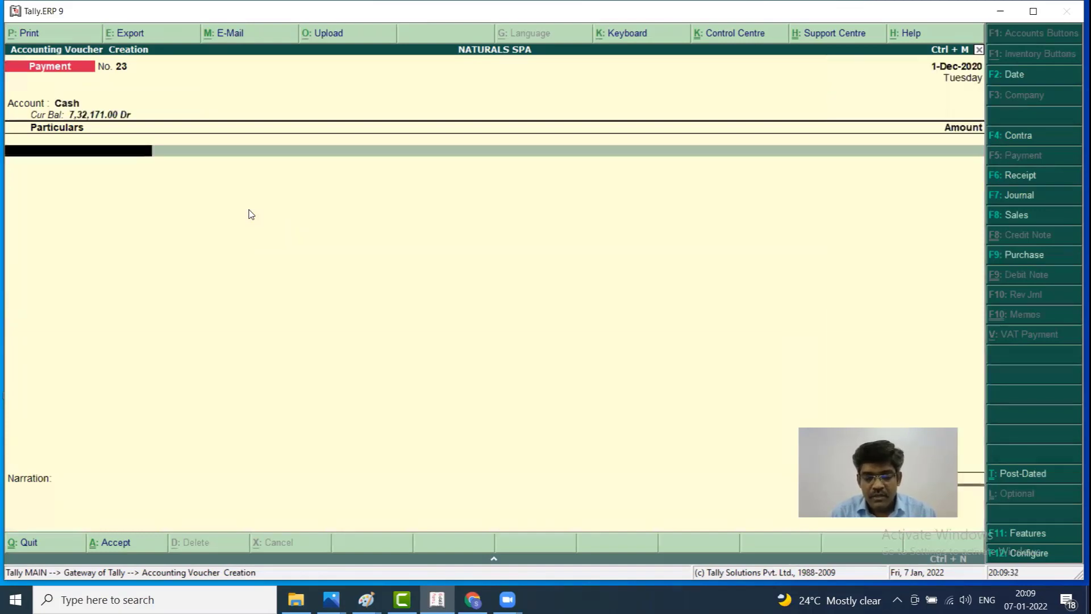
# Add two MADAN SAL lines of 12,000 and 20,000
pyautogui.write('ma')
pyautogui.press('Return')
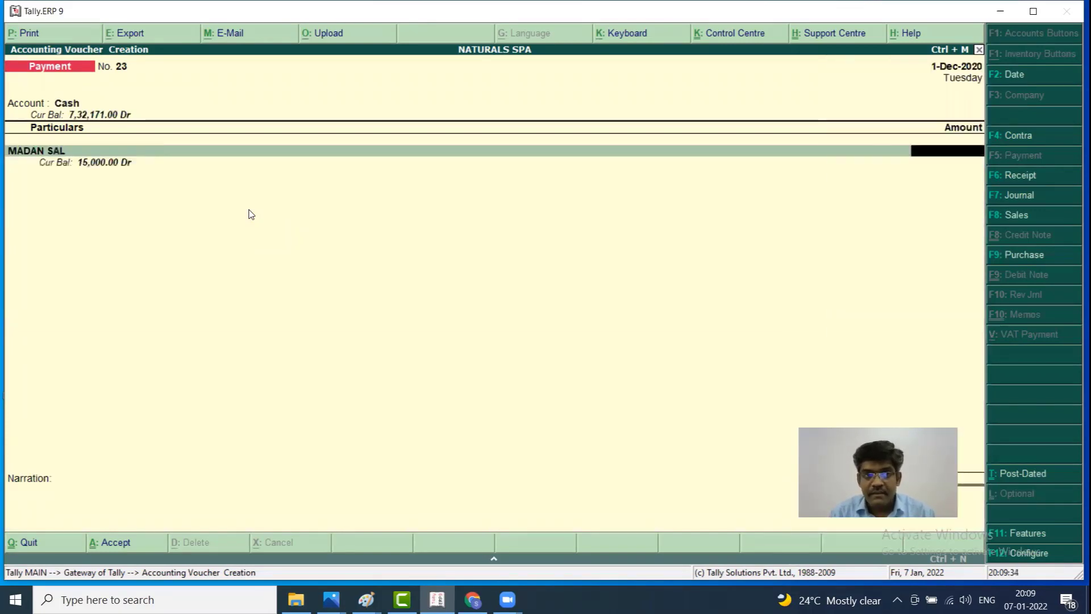
pyautogui.write('12000')
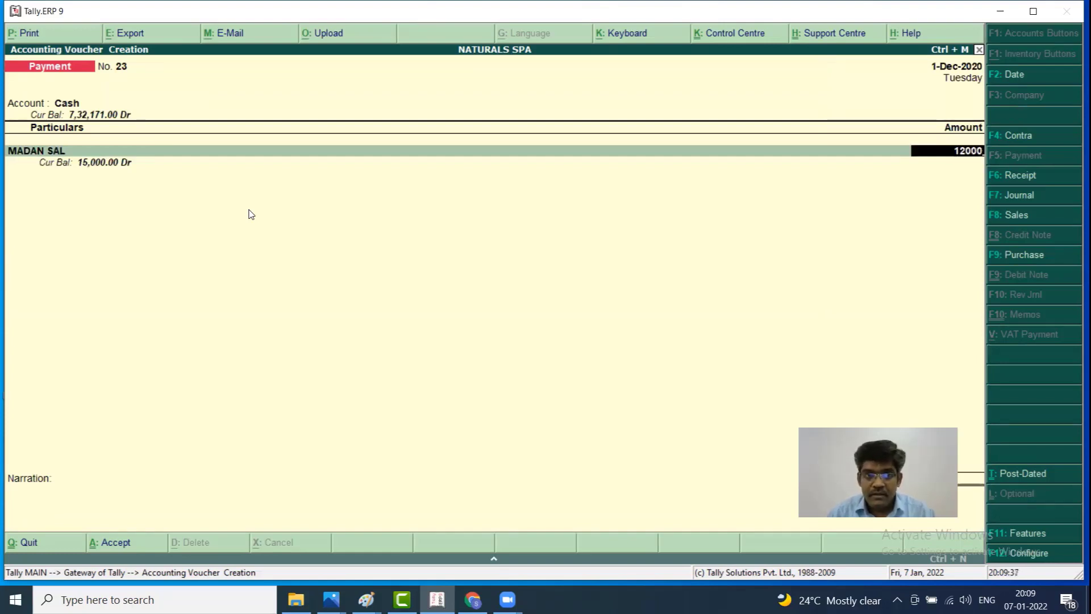
pyautogui.press('Return')
pyautogui.write('ma')
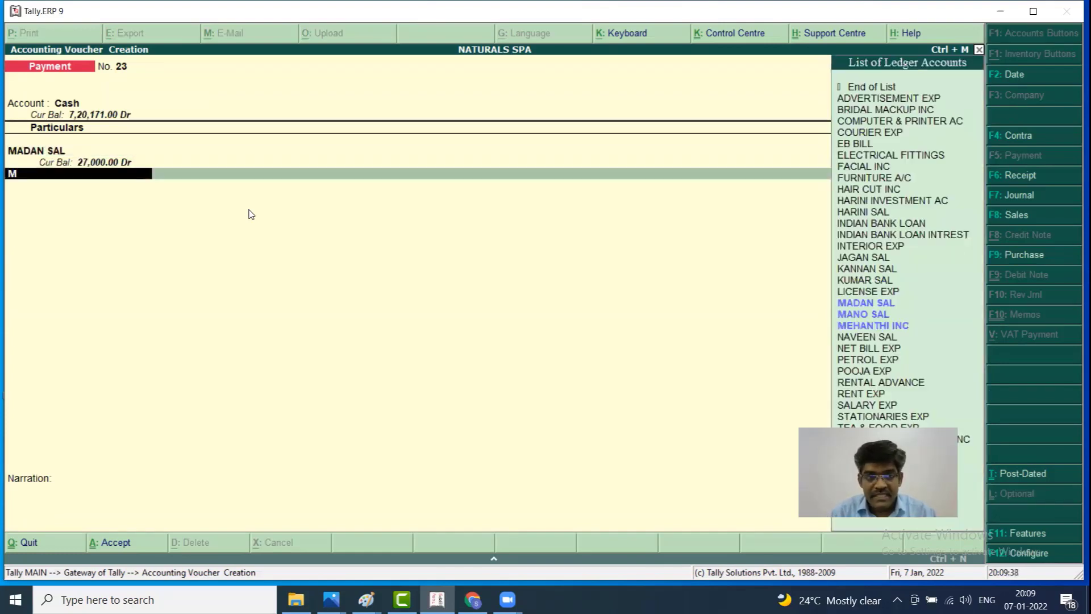
pyautogui.press('Return')
pyautogui.write('2')
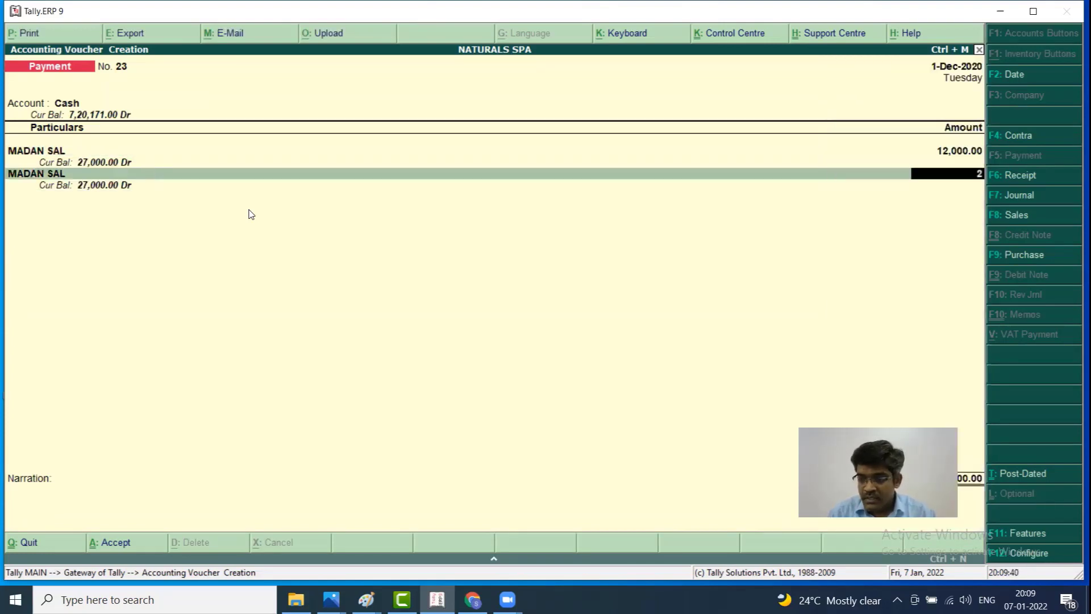
pyautogui.write('0,00000')
pyautogui.press('Return')
# Add KANNAN SAL 21,000, HARINI SAL 18,000 and JAGAN SAL 13,000 lines
pyautogui.write('kan')
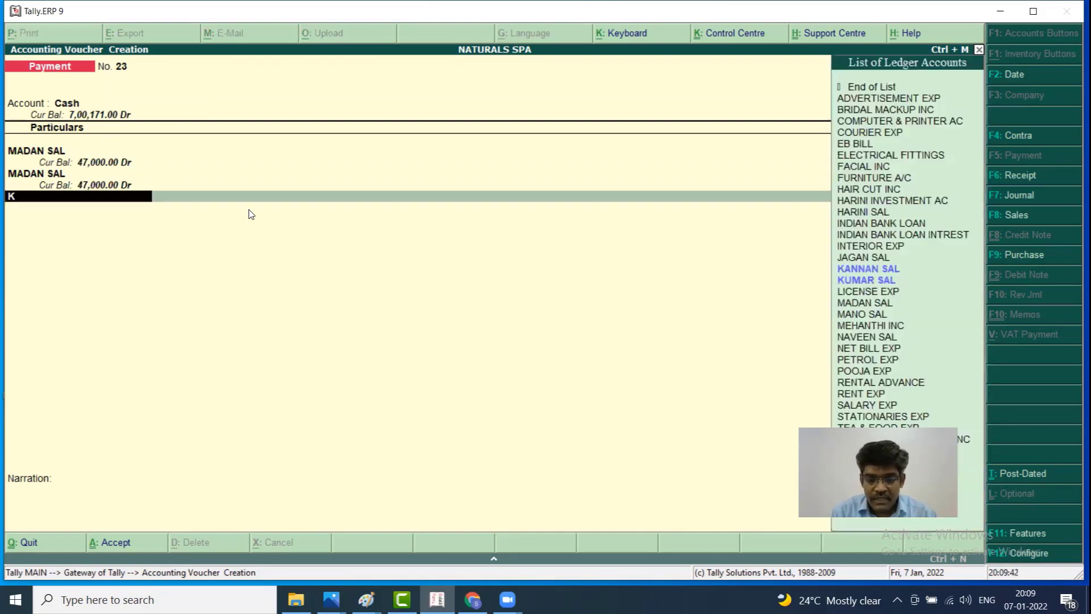
pyautogui.press('Return')
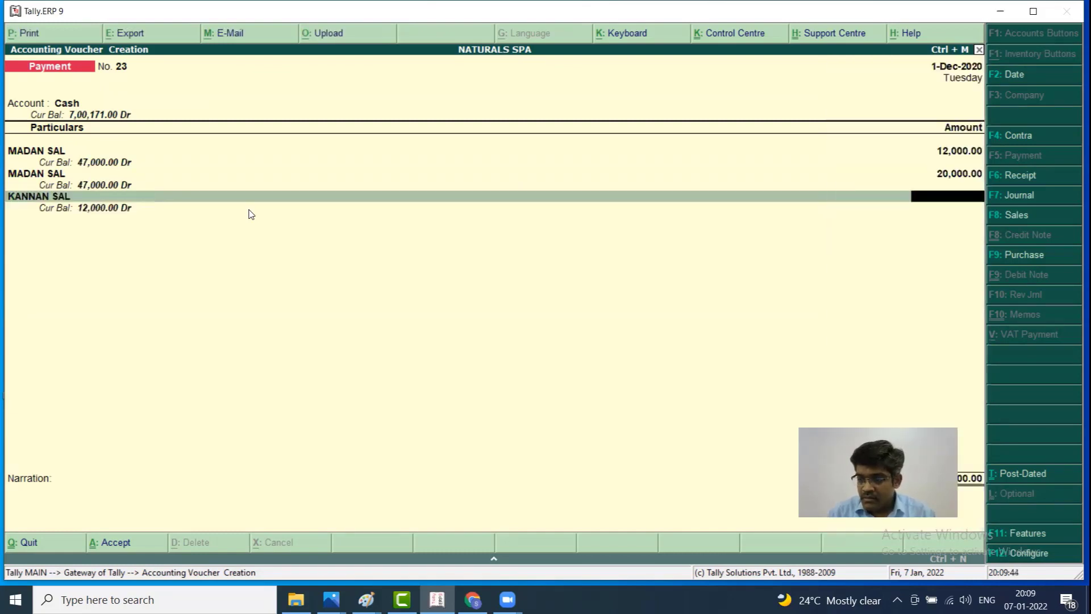
pyautogui.write('21000')
pyautogui.press('Return')
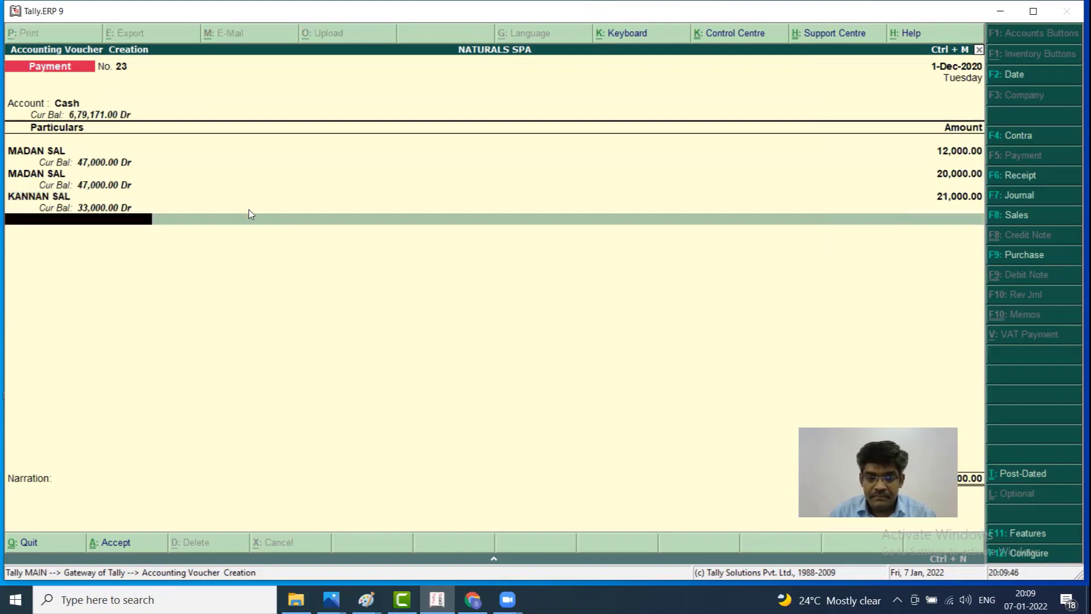
pyautogui.write('ha')
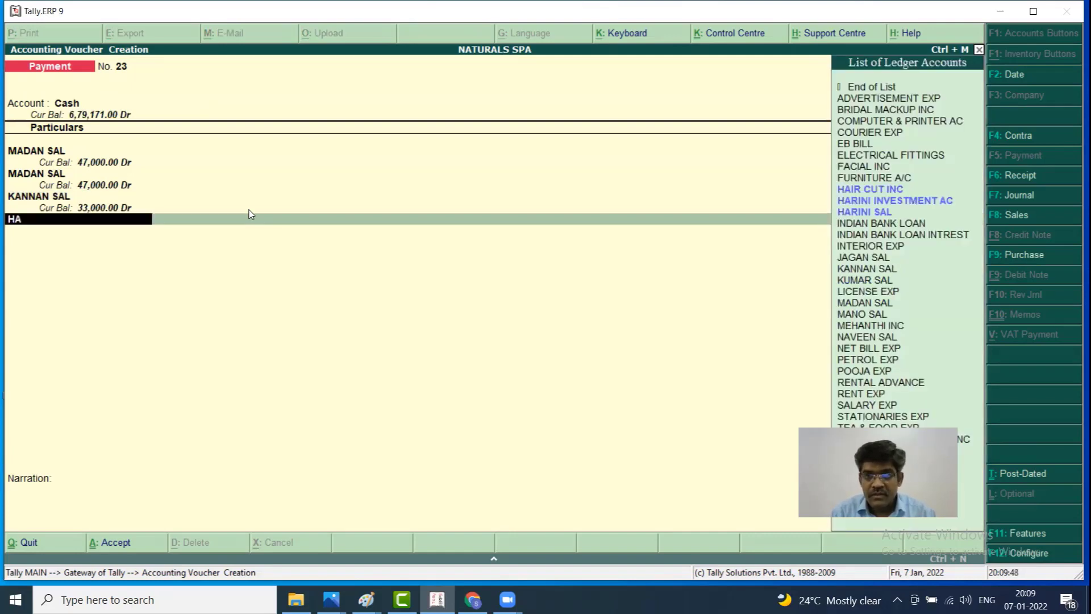
pyautogui.press('Down')
pyautogui.press('Down')
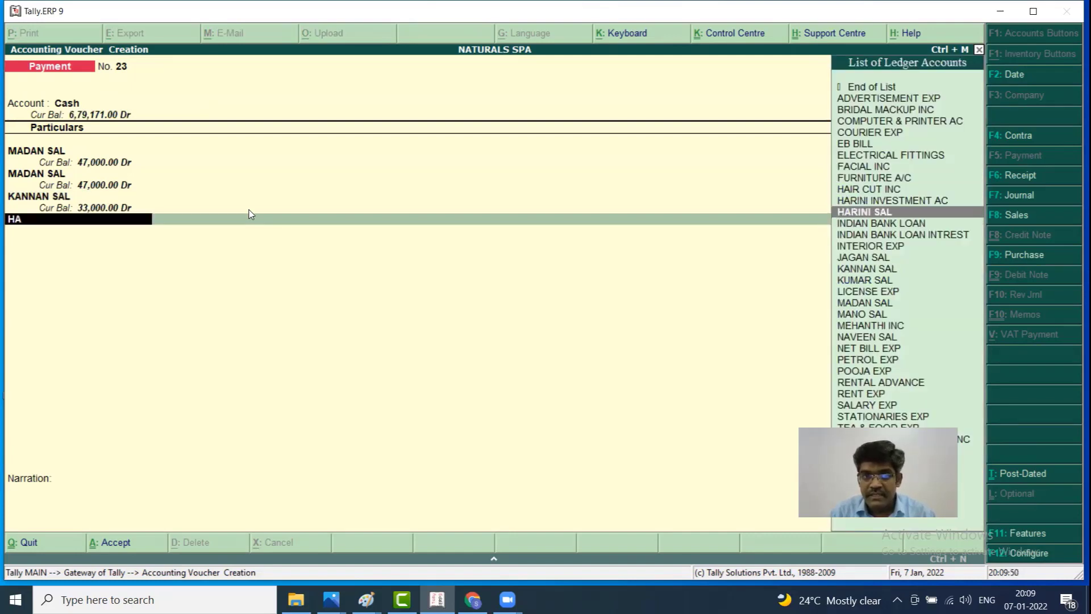
pyautogui.press('Return')
pyautogui.write('18,000')
pyautogui.press('Return')
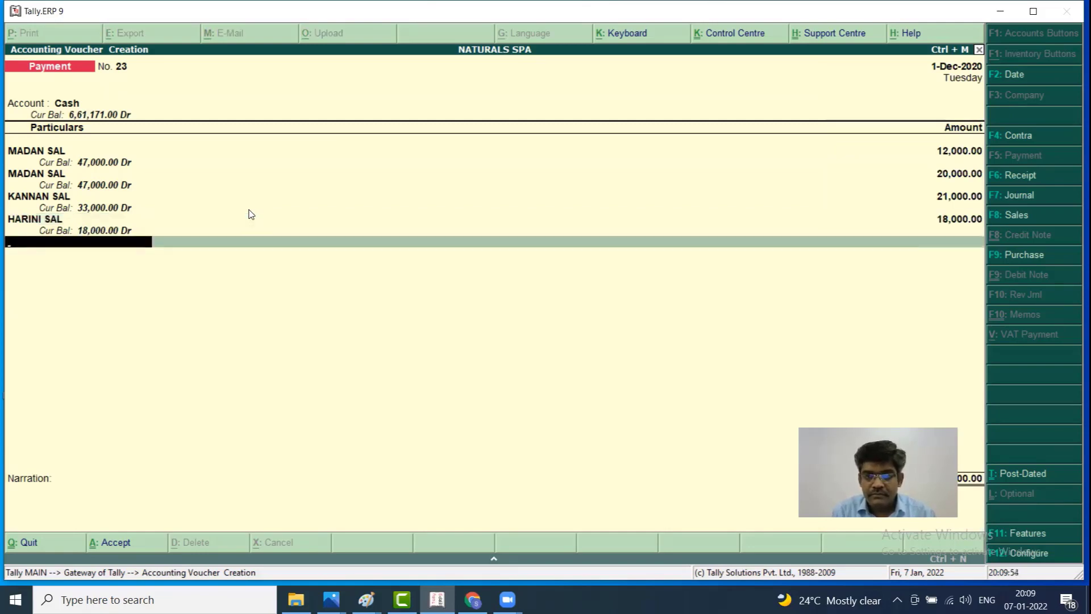
pyautogui.write('j')
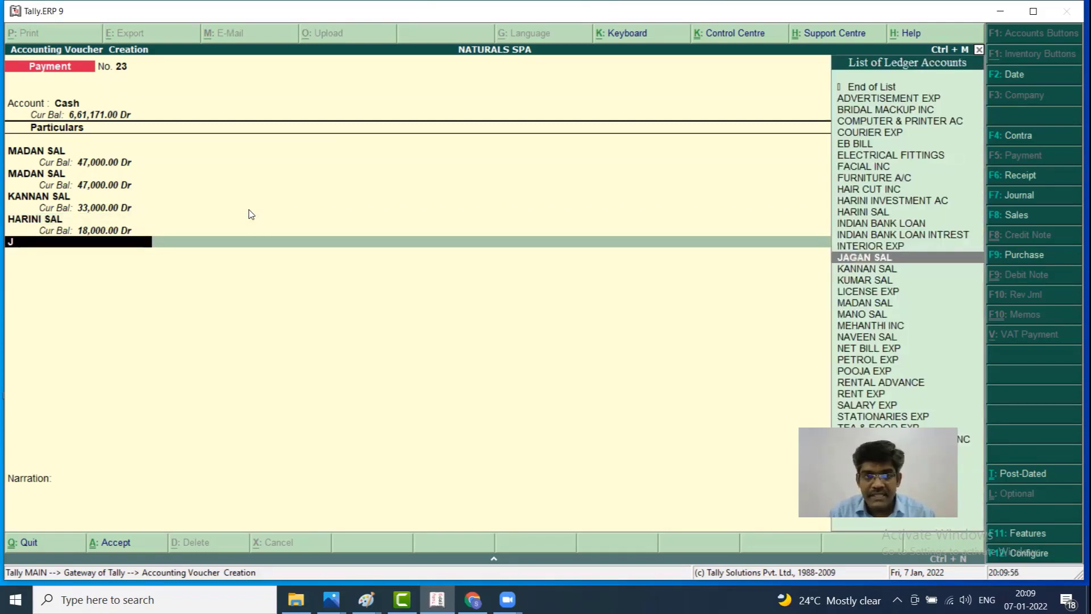
pyautogui.press('Return')
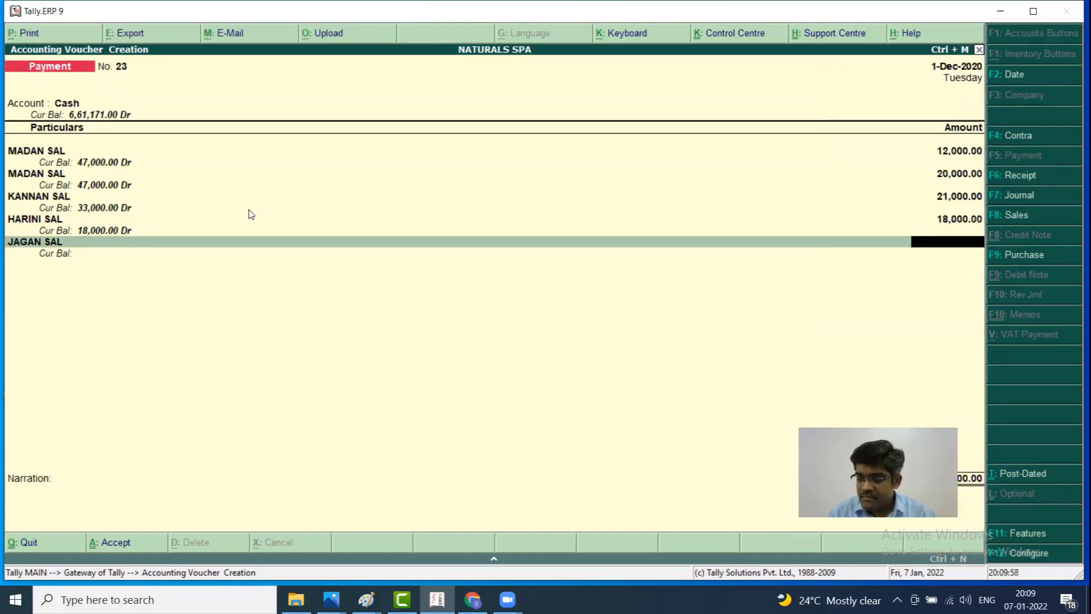
pyautogui.write('13,000')
pyautogui.press('Return')
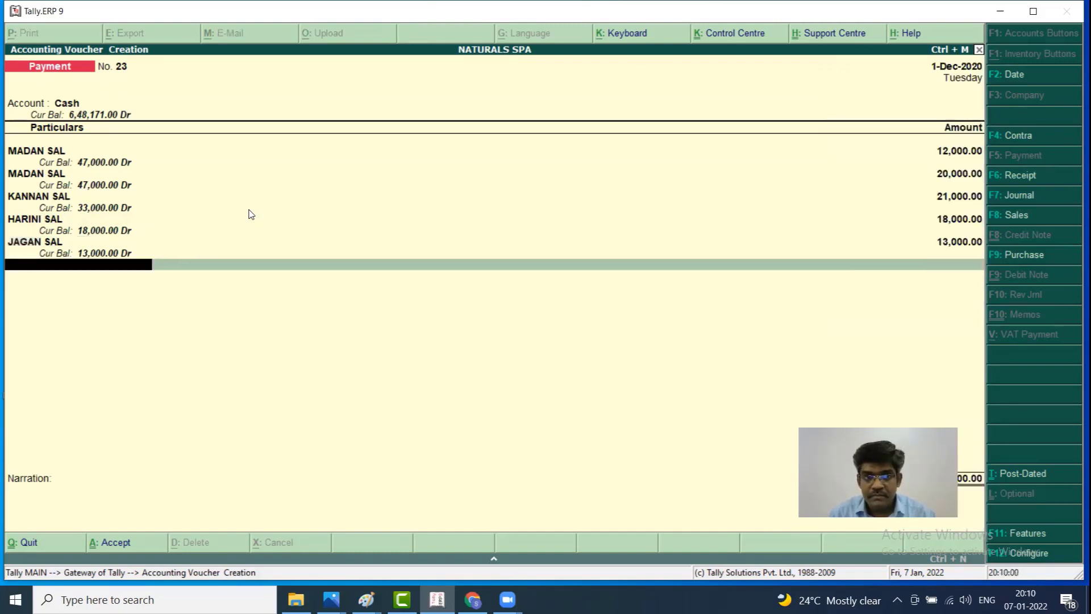
# Add KUMAR SAL 13,000, save voucher 23, and exit the new blank voucher
pyautogui.write('J')
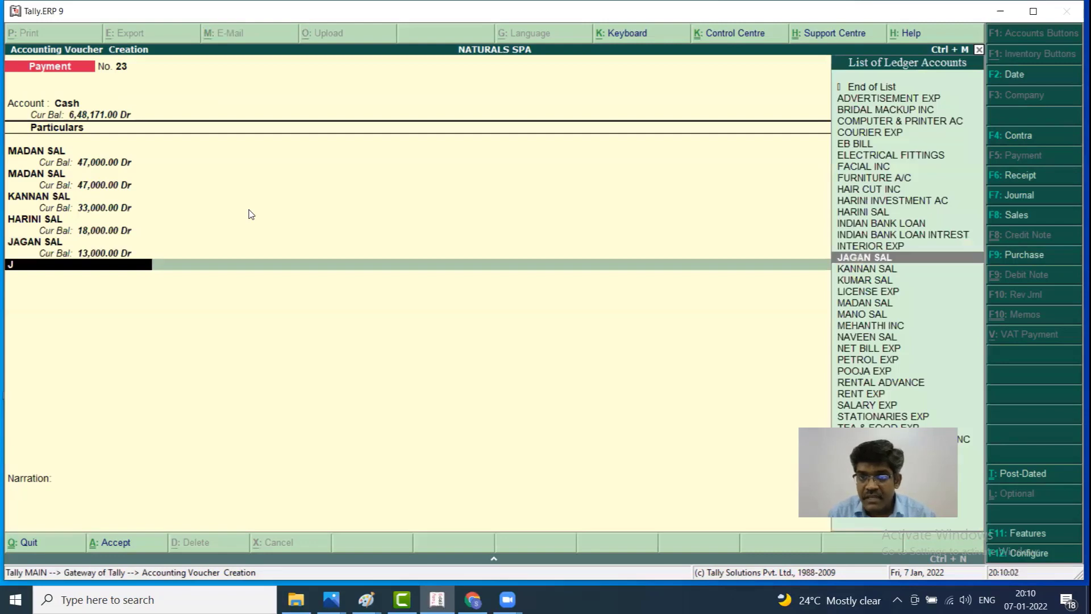
pyautogui.press('Down')
pyautogui.press('Down')
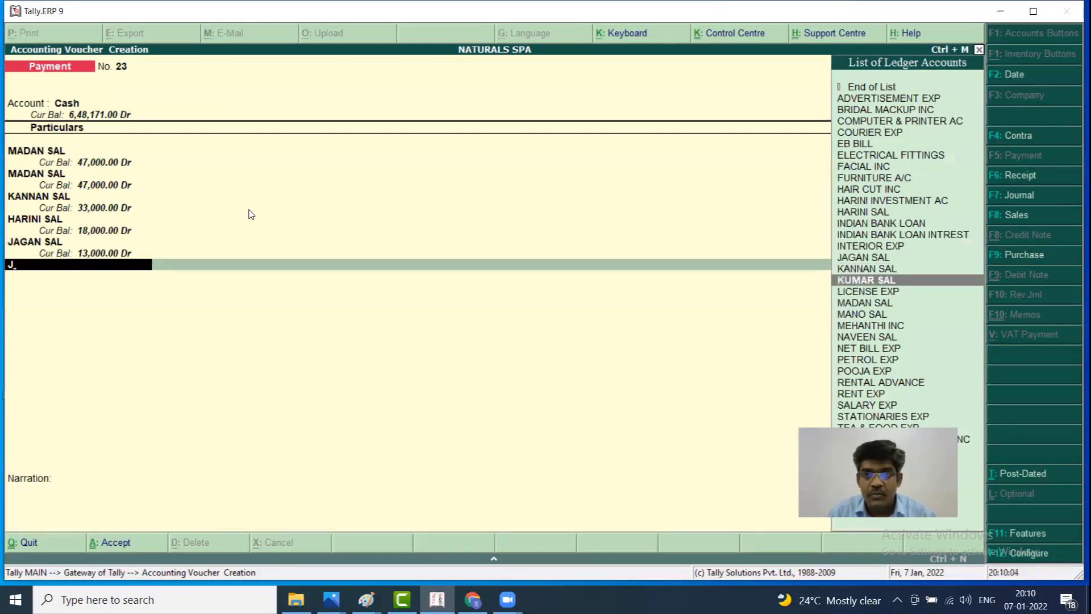
pyautogui.press('Return')
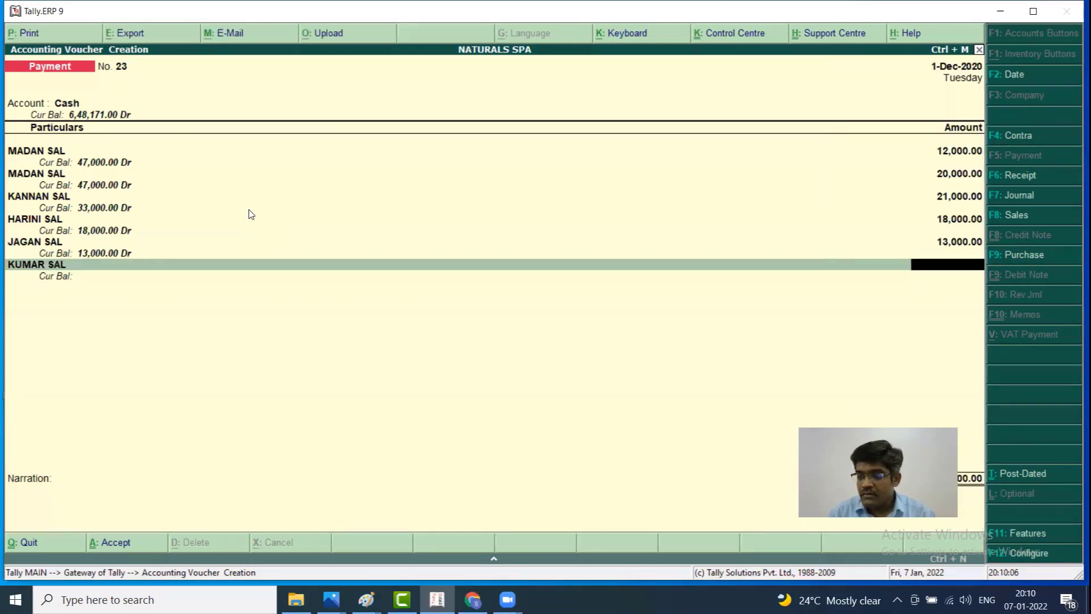
pyautogui.write('13000')
pyautogui.press('Return')
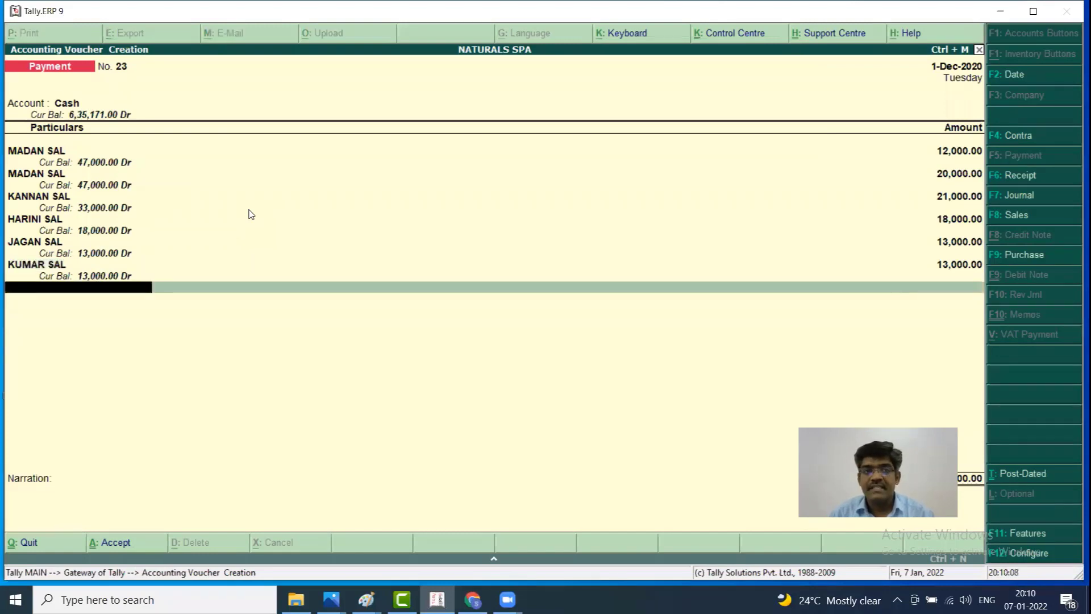
pyautogui.press('Return')
pyautogui.press('Return')
pyautogui.press('Return')
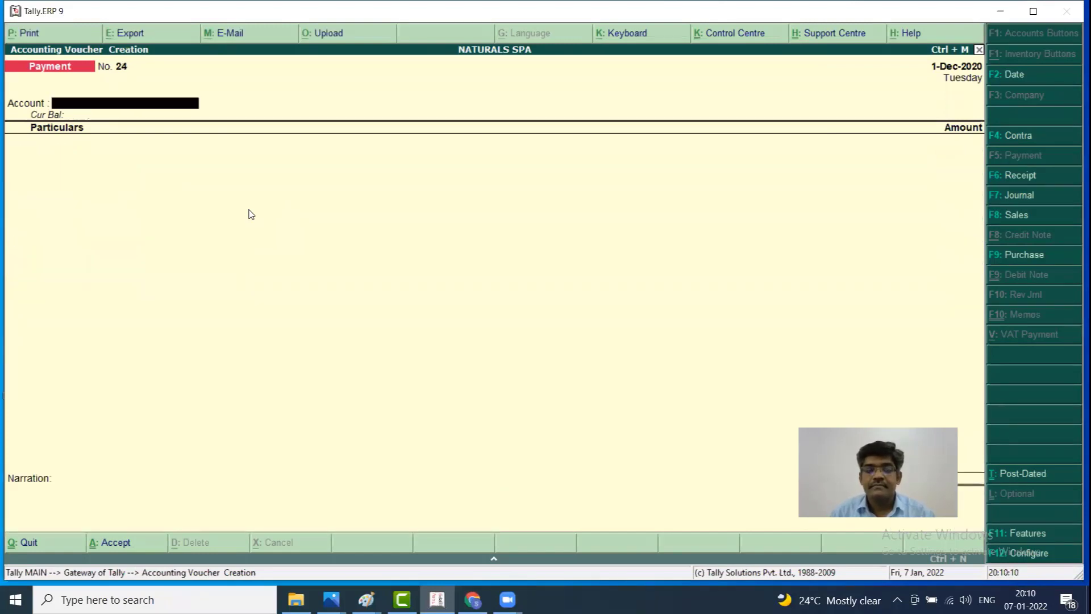
pyautogui.press('Escape')
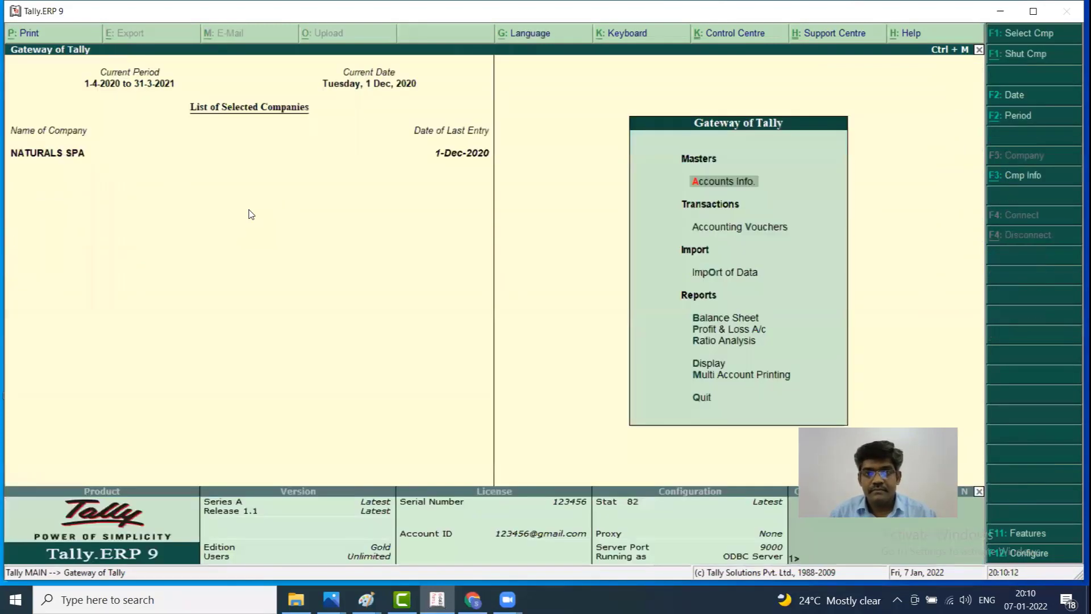
# Open the detailed Profit & Loss A/c and drill into EMP SALARY, totalling 1,34,000
pyautogui.press('Down')
pyautogui.press('Down')
pyautogui.press('Down')
pyautogui.press('Down')
pyautogui.press('Up')
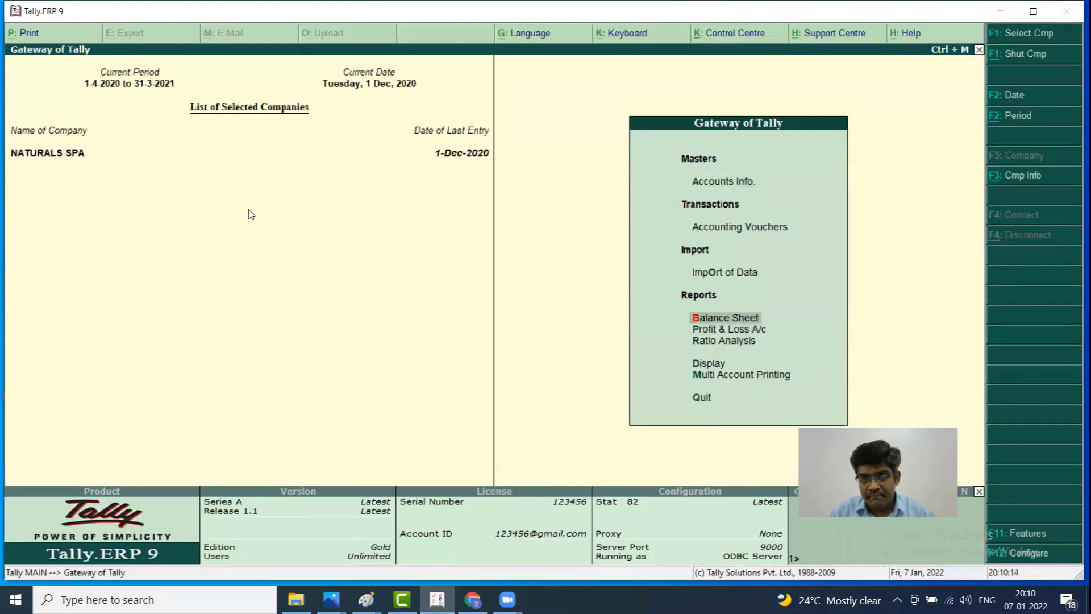
pyautogui.press('Down')
pyautogui.press('Return')
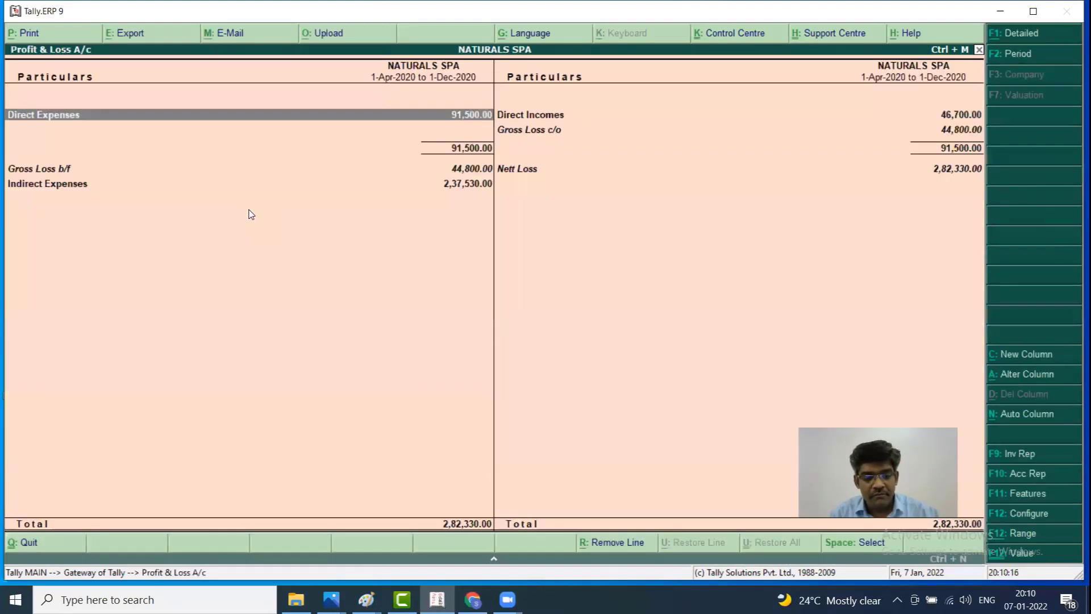
pyautogui.hotkey('alt', 'F1')
pyautogui.press('Down')
pyautogui.press('Down')
pyautogui.press('Down')
pyautogui.press('Down')
pyautogui.press('Down')
pyautogui.press('Down')
pyautogui.press('Down')
pyautogui.press('Down')
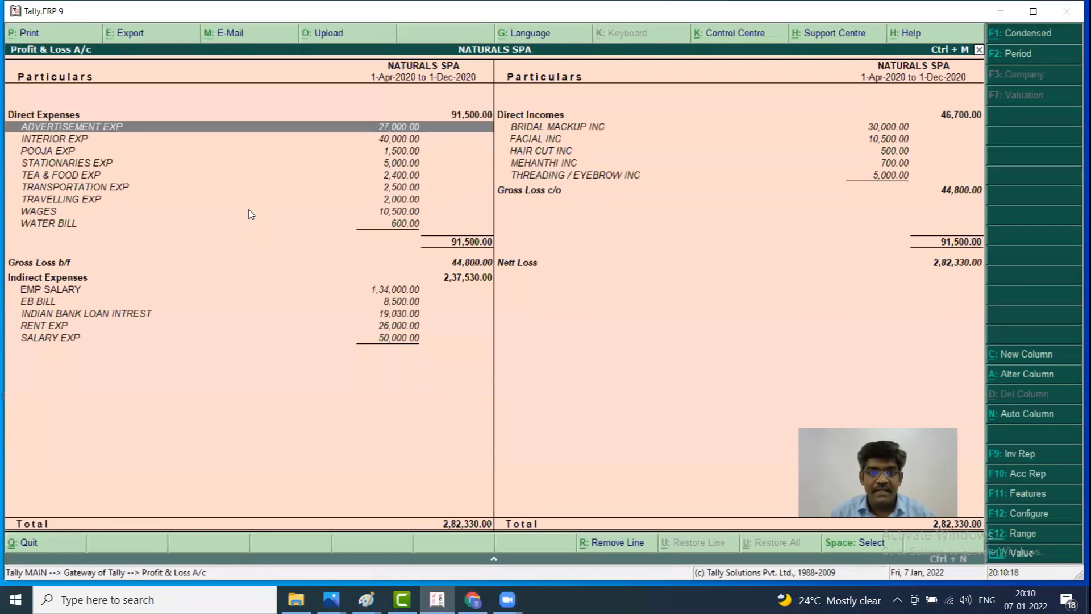
pyautogui.press('Down')
pyautogui.press('Down')
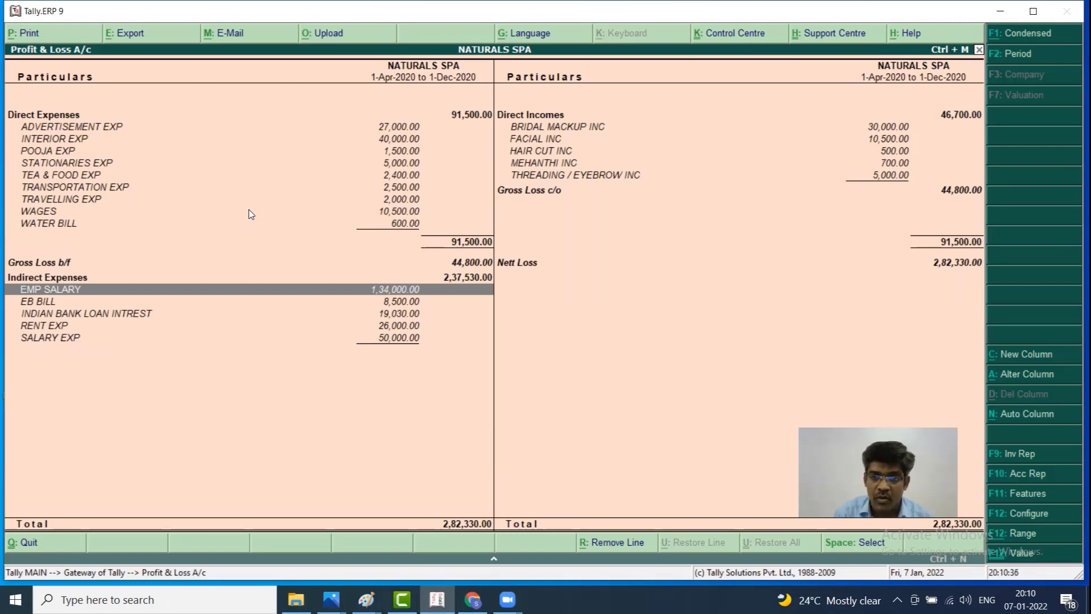
pyautogui.press('Return')
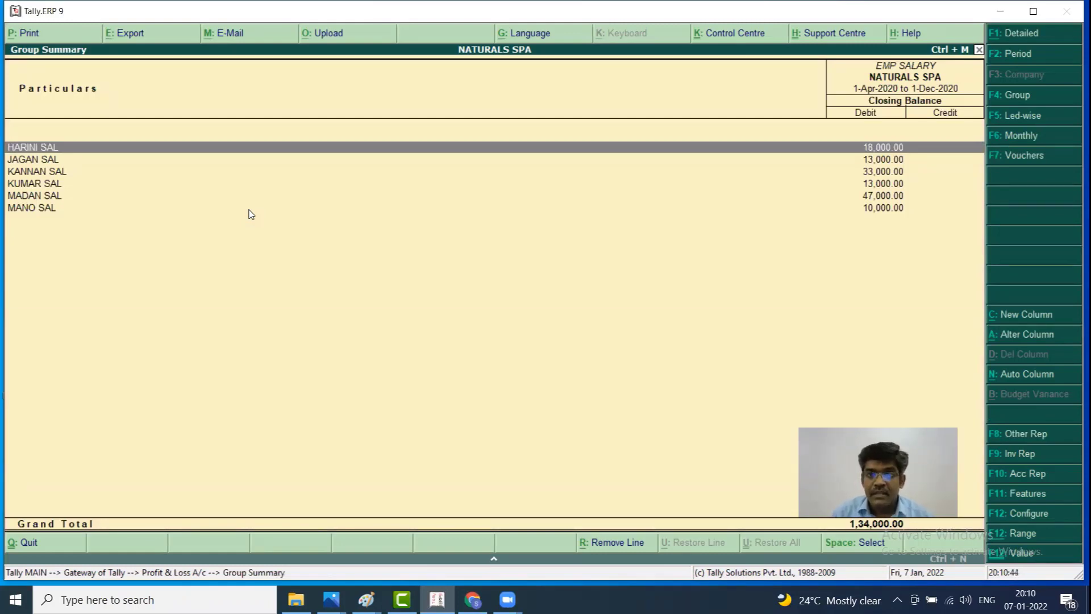
# View KANNAN SAL's monthly summary, then close the reports back to Gateway of Tally
pyautogui.press('Down')
pyautogui.press('Down')
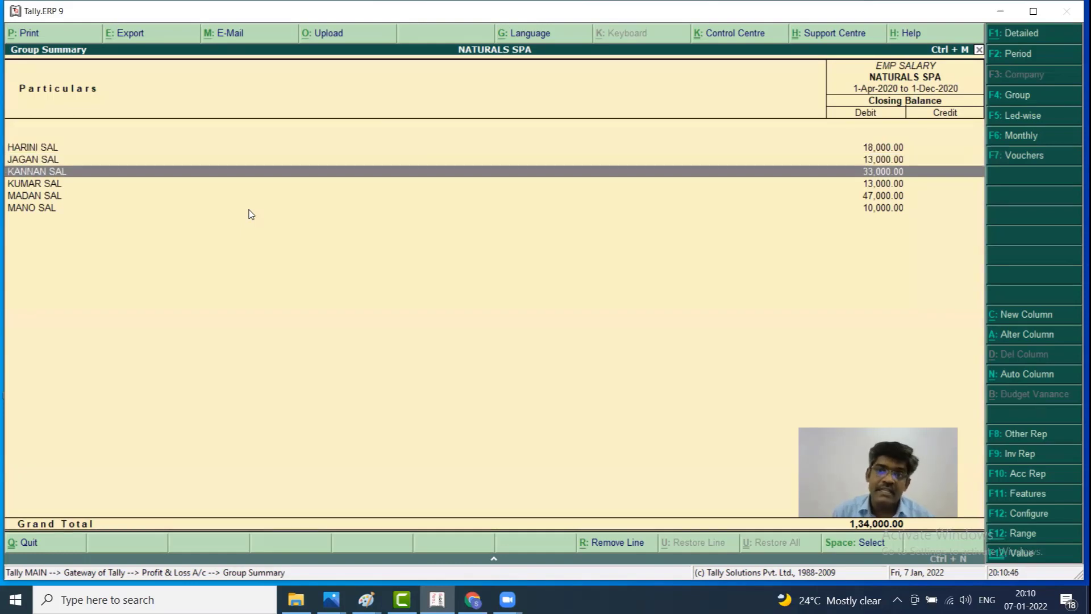
pyautogui.press('Return')
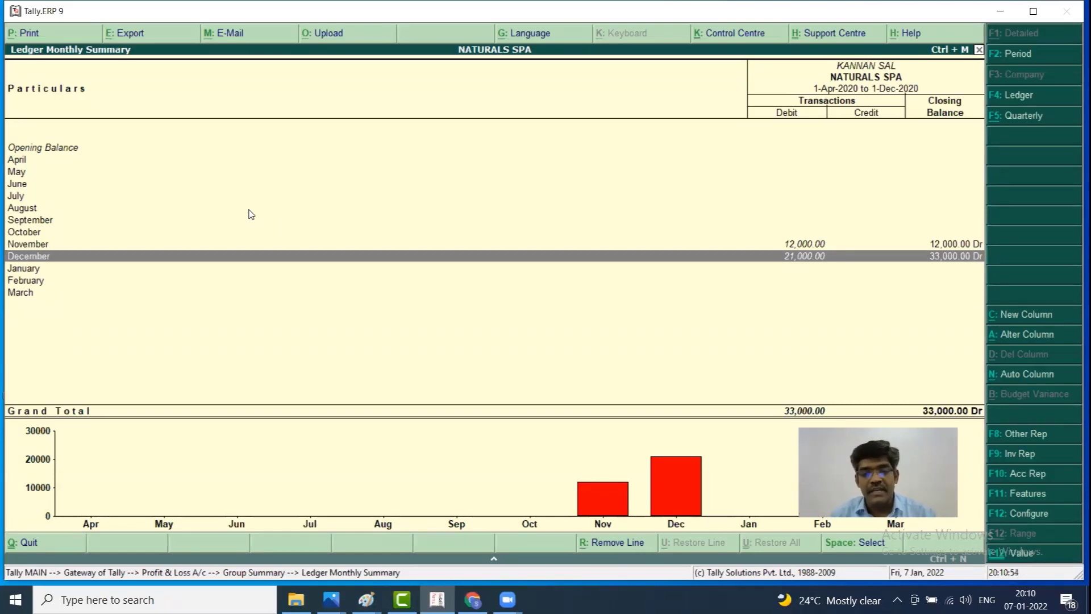
pyautogui.press('Escape')
pyautogui.press('Escape')
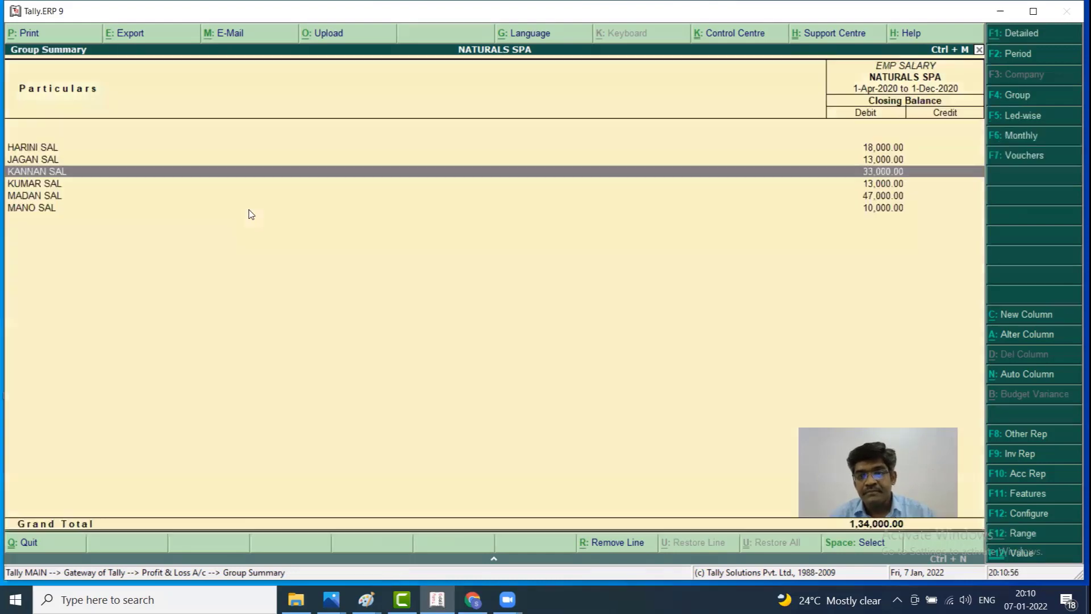
pyautogui.press('Escape')
pyautogui.press('Escape')
pyautogui.press('Escape')
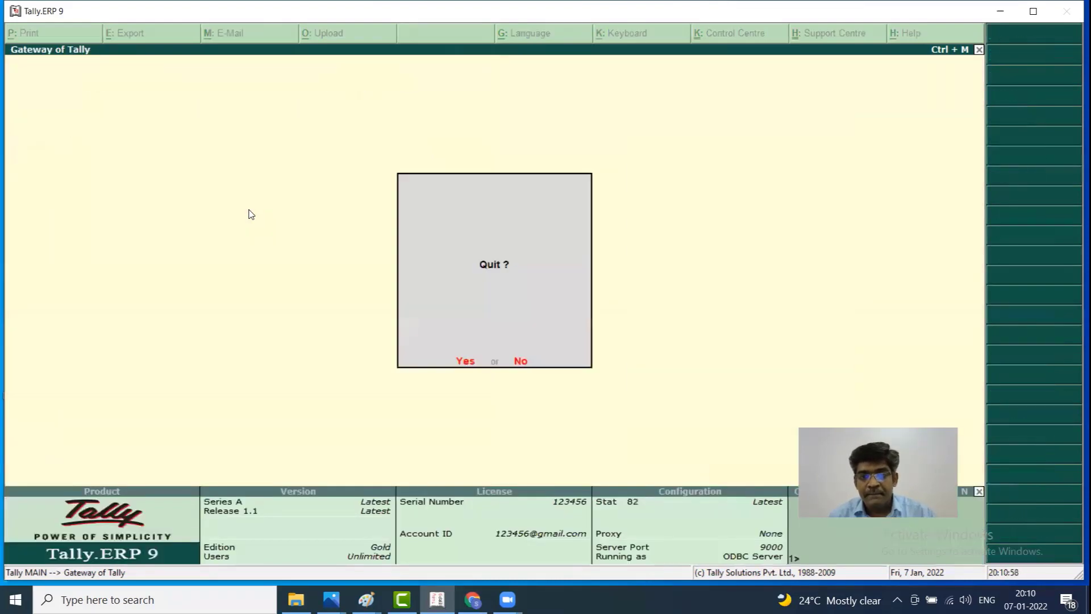